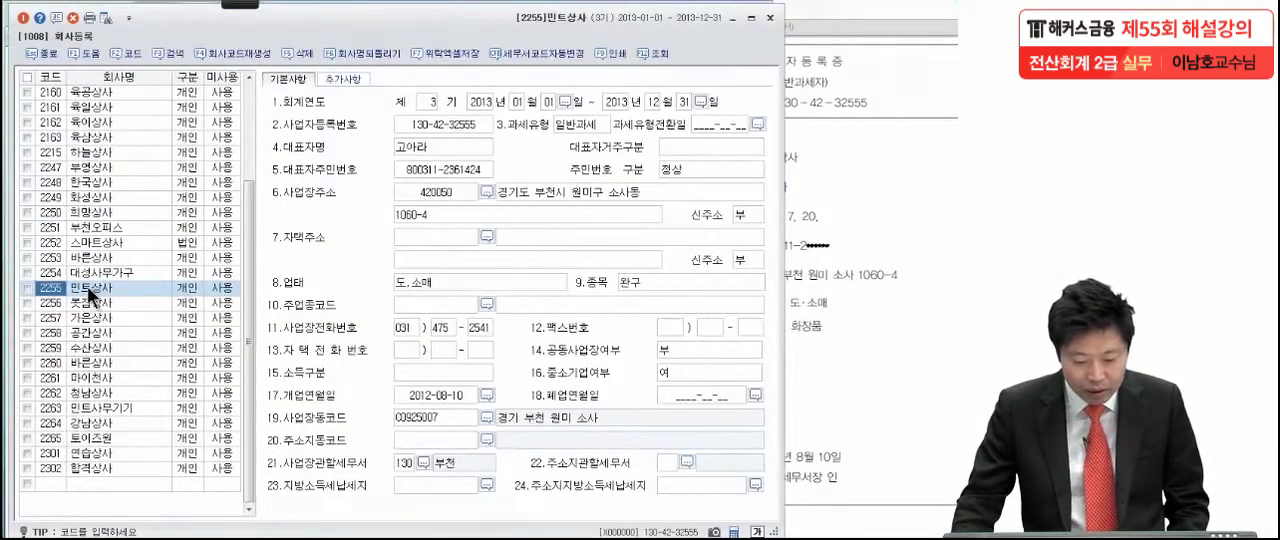
- Open the registration record of company 2255 민트상사 and arrange it beside the business registration certificate PDF
click(88, 287)
click(178, 287)
click(103, 288)
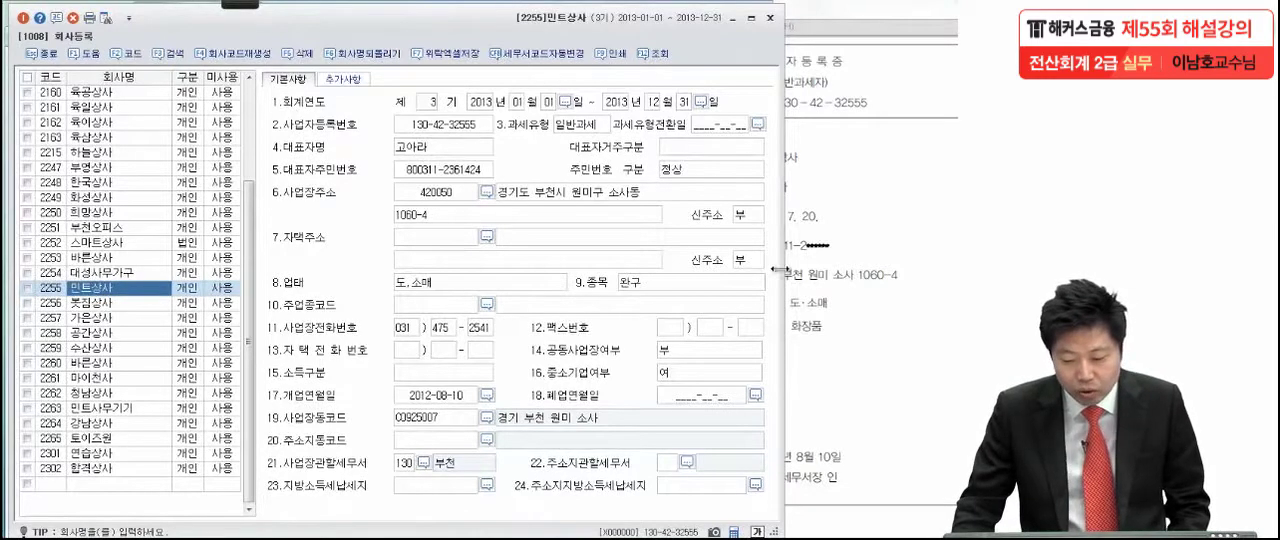
drag(416, 25, 221, 29)
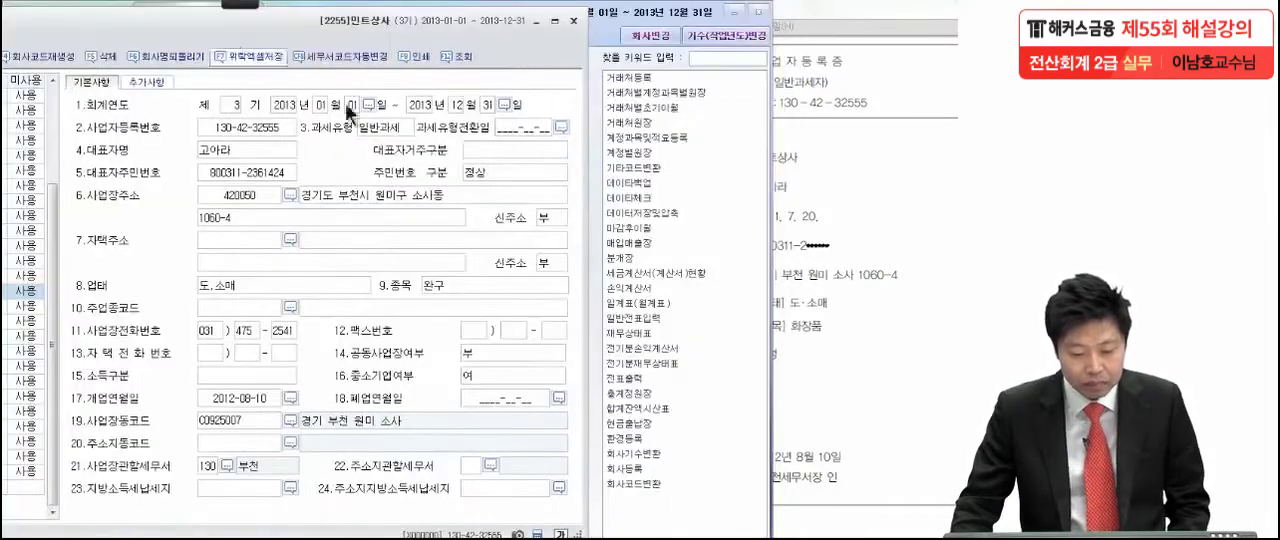
click(867, 191)
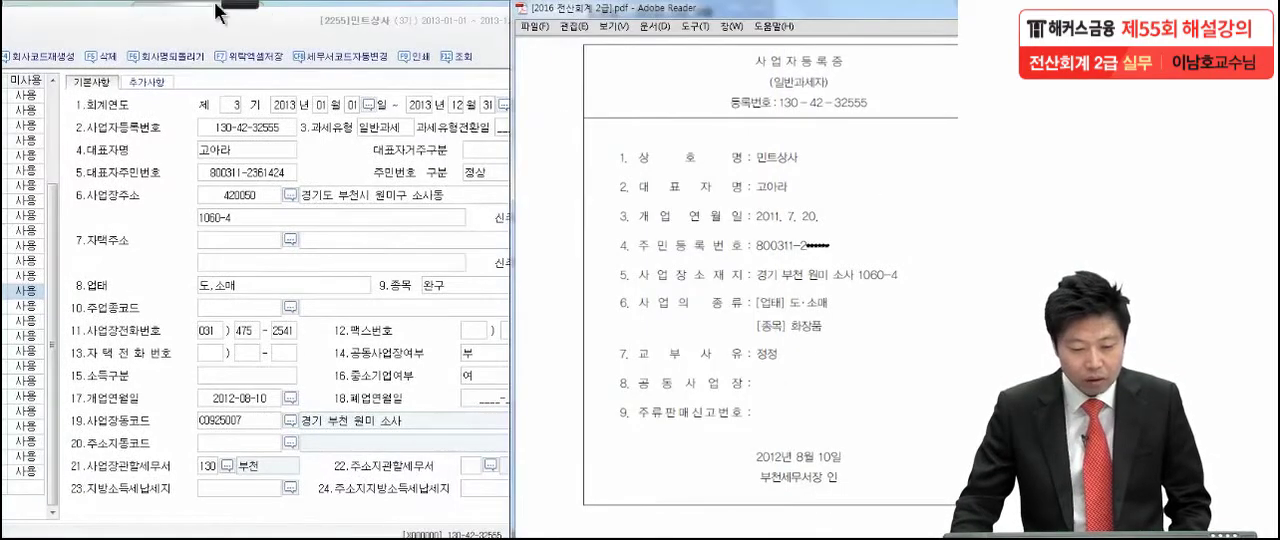
- Compare the certificate's registration number, representative and opening date with the form using pen marks, and box the opening date (개업연월일) 2011. 7. 20
mouse_move(240, 4)
click(27, 18)
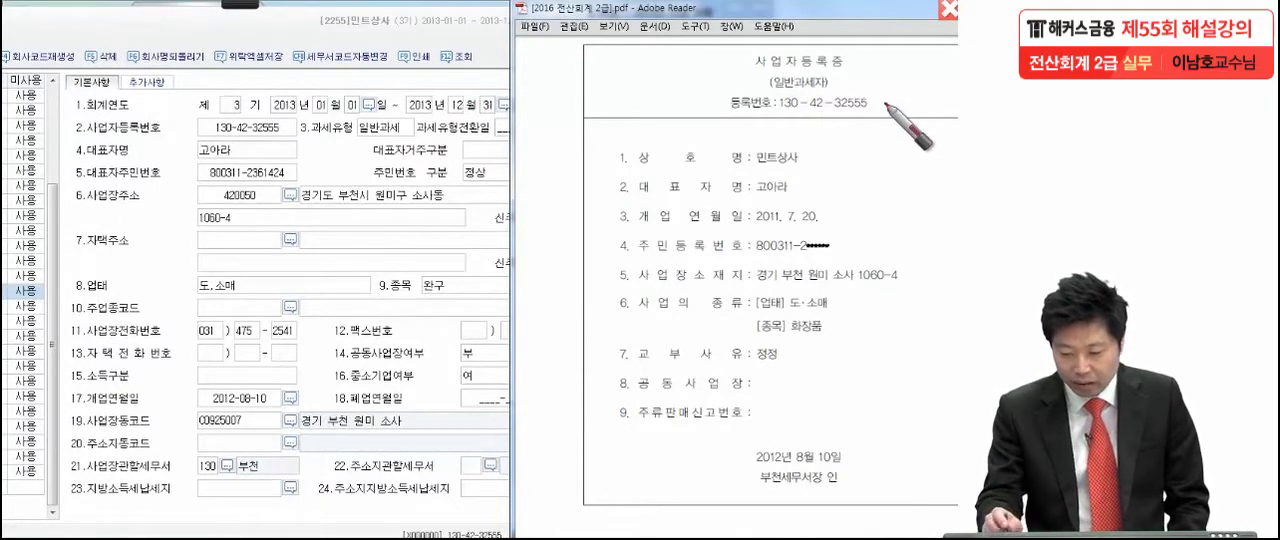
click(799, 195)
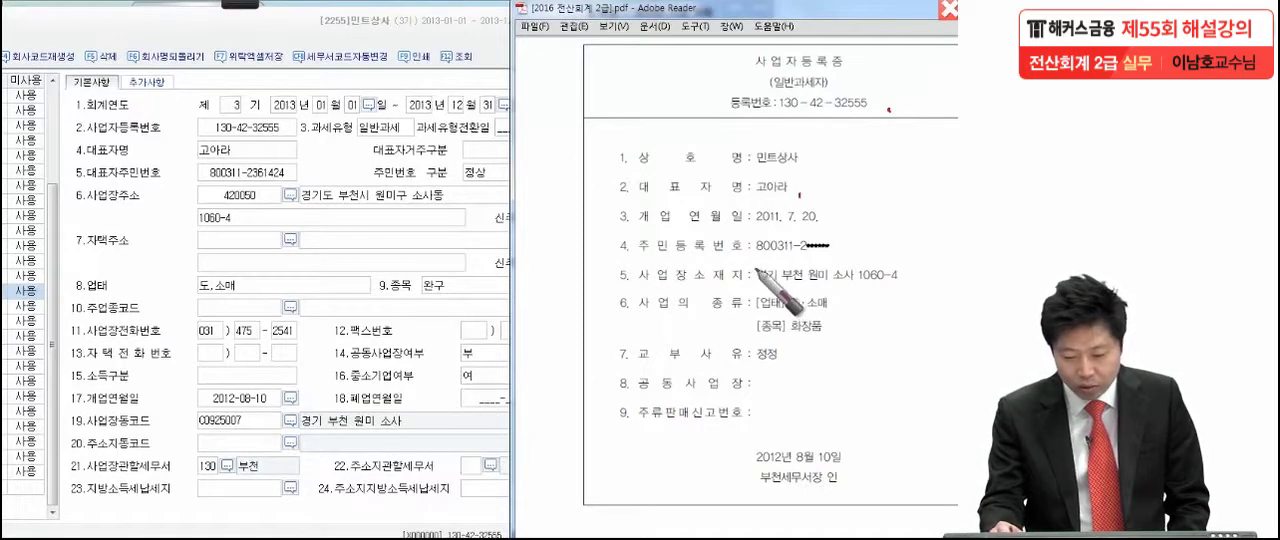
click(831, 226)
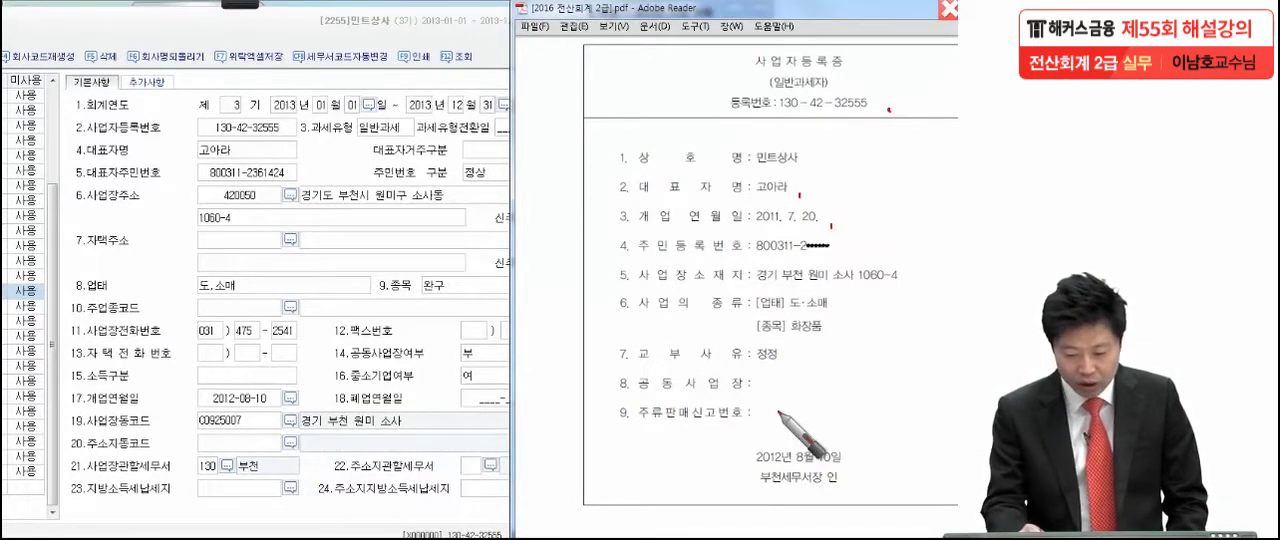
click(267, 406)
mouse_move(585, 191)
mouse_down()
mouse_move(586, 210)
mouse_move(668, 205)
mouse_move(815, 230)
mouse_move(583, 238)
mouse_up()
mouse_move(534, 188)
mouse_down()
mouse_move(563, 180)
mouse_move(572, 205)
mouse_move(457, 316)
mouse_up()
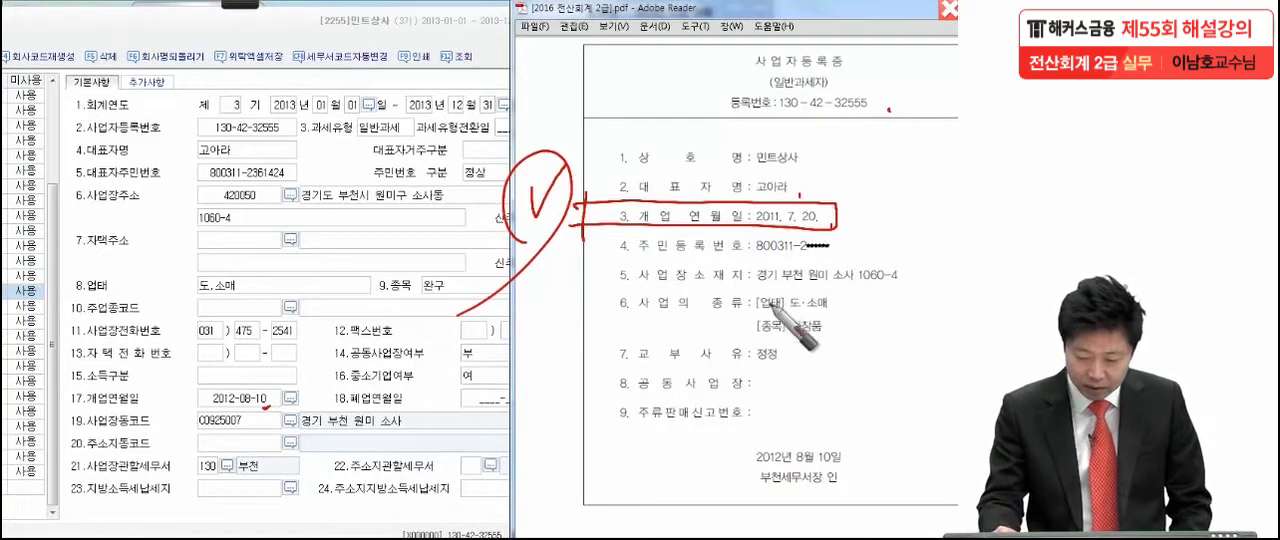
- Check off the business address and the business type (업태) 도·소매 on the certificate with pen marks
click(761, 286)
drag(794, 286, 840, 284)
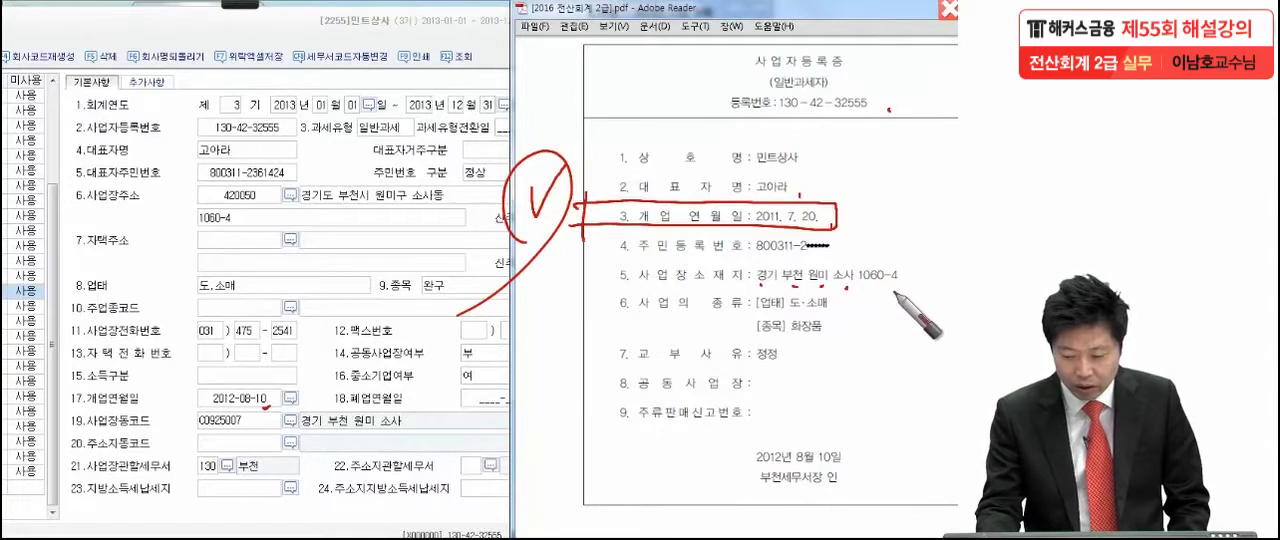
click(886, 290)
drag(917, 285, 924, 278)
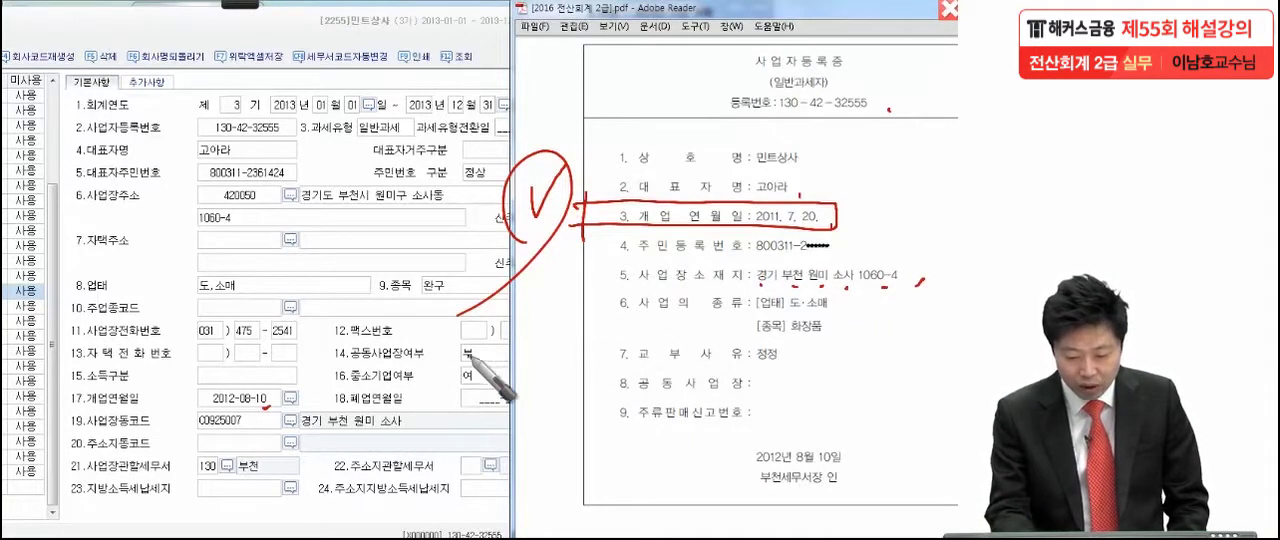
drag(829, 304, 830, 310)
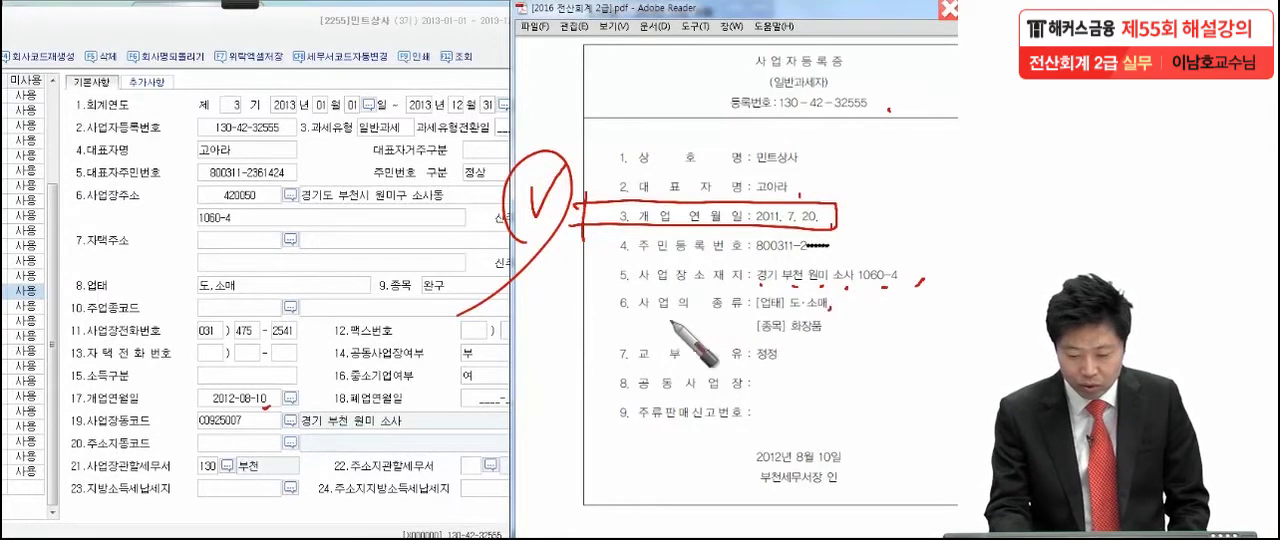
- Mark the form's item field (종목), and box and check-mark 화장품 on the certificate
drag(422, 302, 446, 279)
mouse_move(718, 315)
mouse_down()
mouse_move(726, 360)
mouse_move(873, 323)
mouse_move(694, 346)
mouse_up()
drag(621, 315, 644, 320)
mouse_move(634, 354)
mouse_down()
mouse_move(643, 326)
mouse_move(556, 387)
mouse_up()
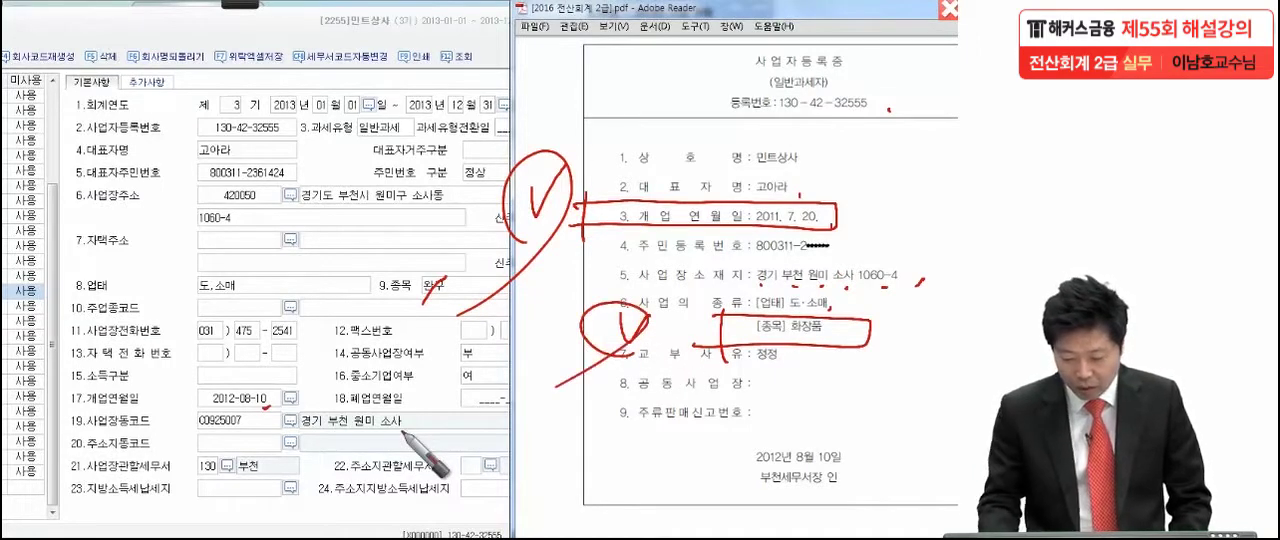
- Circle the tax office 부천 on both the certificate and the form, and clear all pen marks
mouse_move(757, 494)
mouse_down()
mouse_move(785, 477)
mouse_move(750, 516)
mouse_up()
mouse_move(255, 460)
mouse_down()
mouse_move(236, 482)
mouse_move(268, 505)
mouse_up()
click(705, 243)
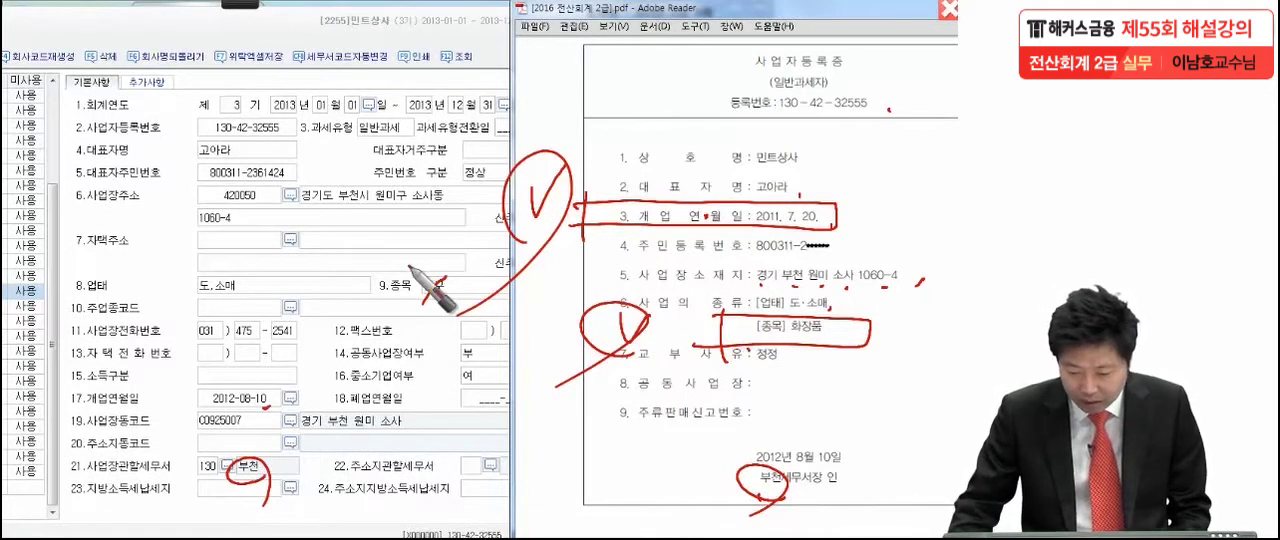
key(Escape)
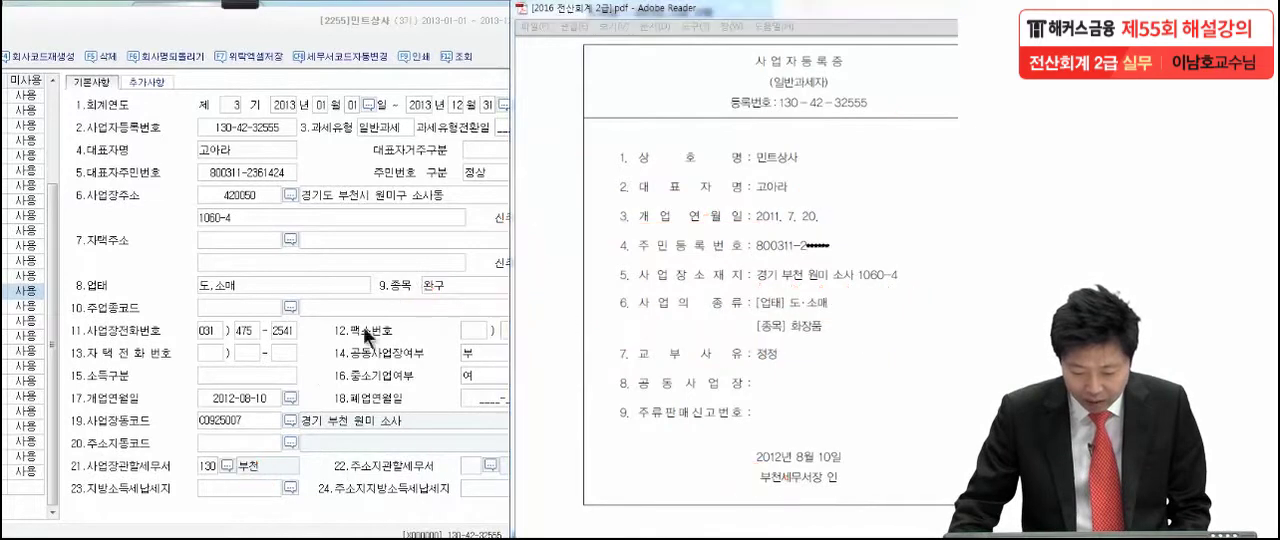
- Set the business opening date (개업연월일) to 2011-07-20
click(290, 398)
click(211, 248)
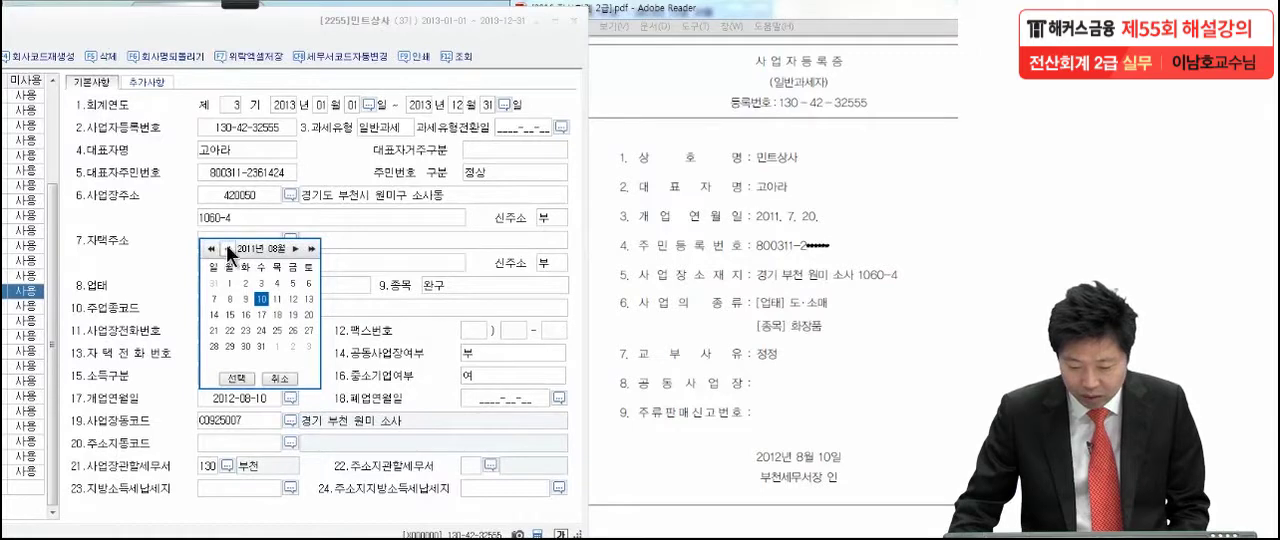
click(226, 248)
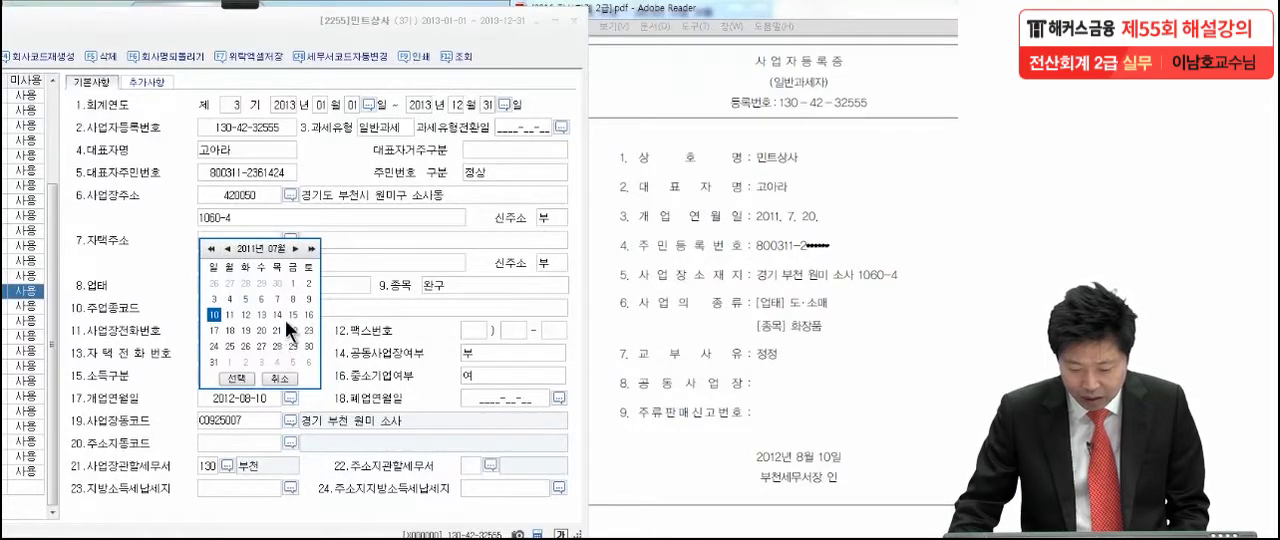
click(261, 331)
click(242, 379)
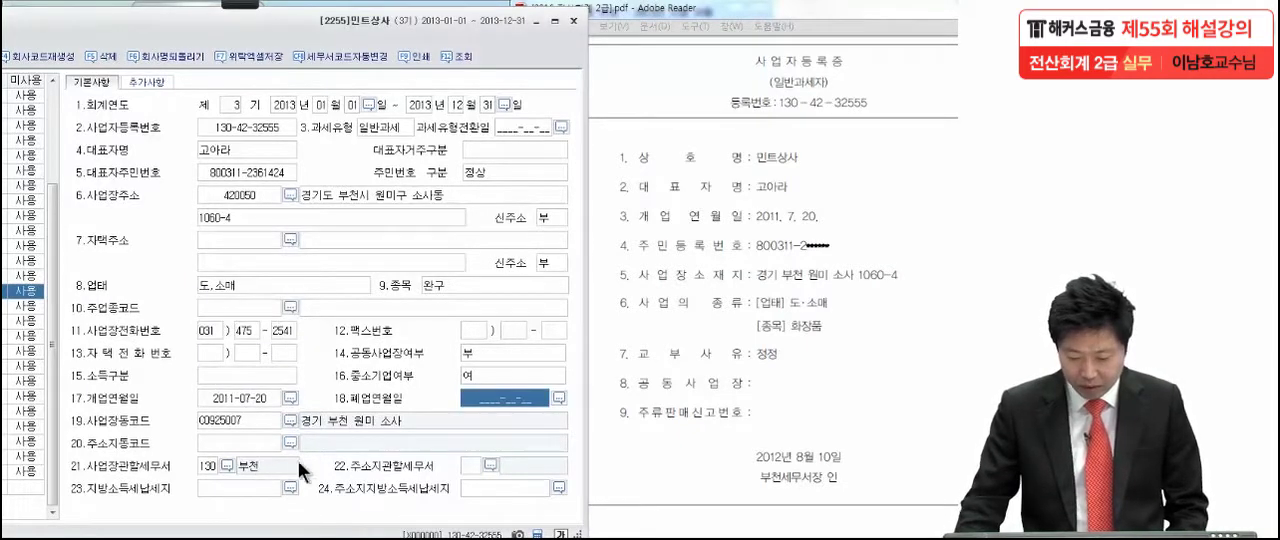
- Set the business item (종목) to 화장품 and close the company registration form
click(466, 290)
key(BackSpace)
key(BackSpace)
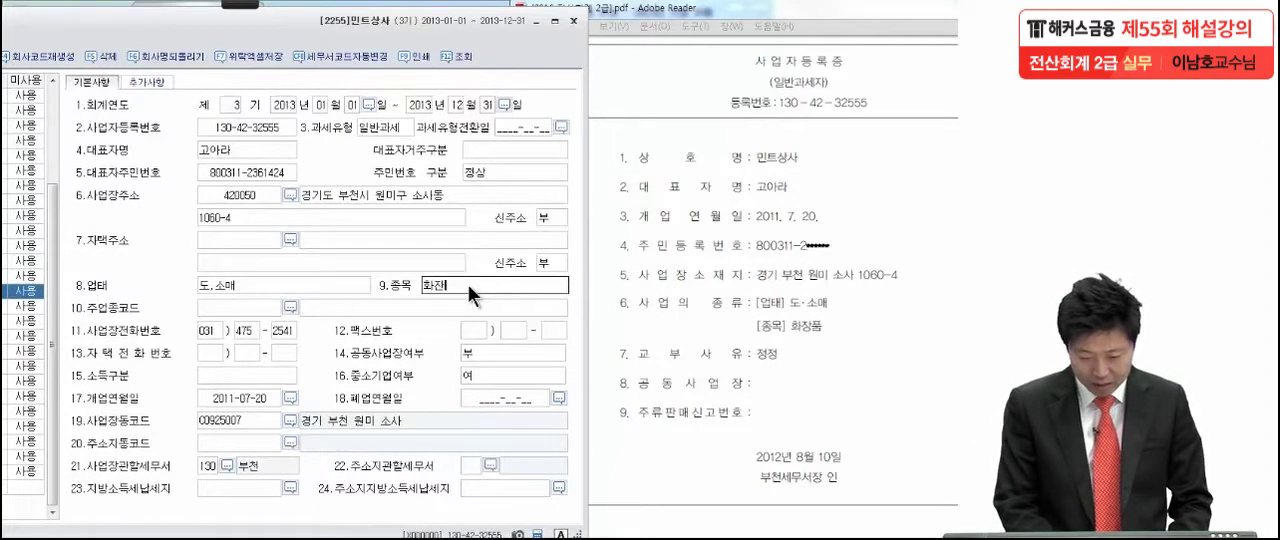
text(화장)
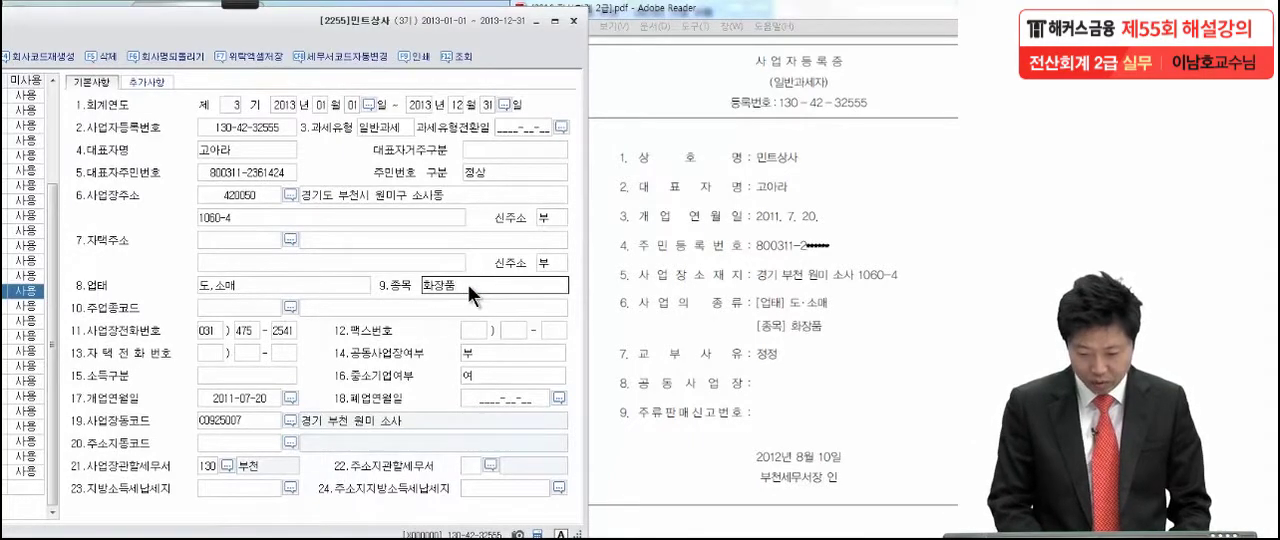
text(품)
key(Return)
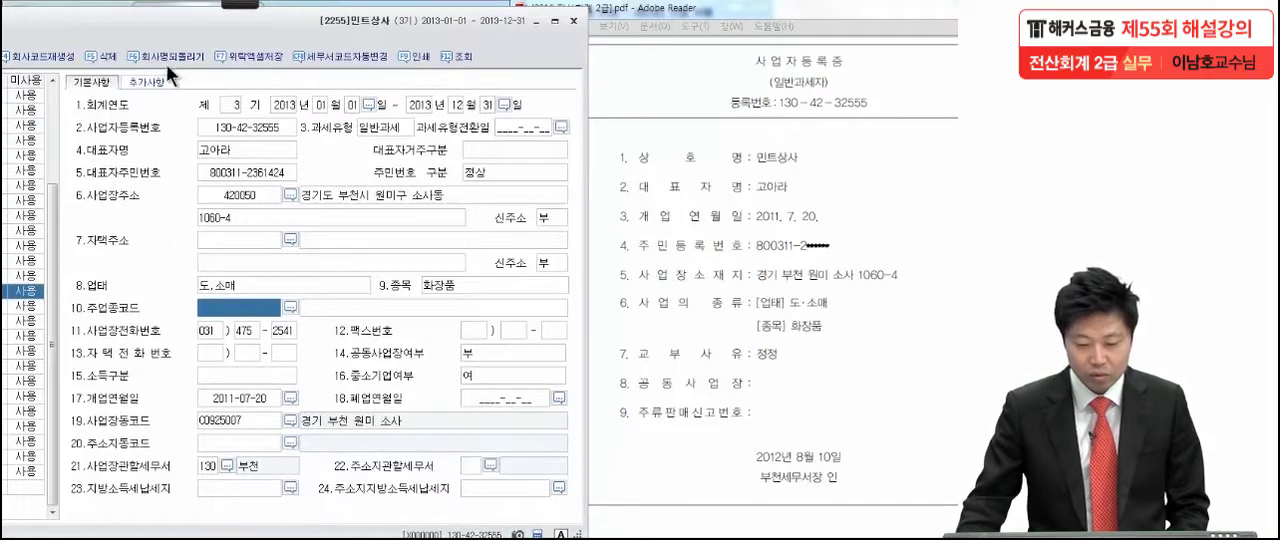
drag(160, 35, 360, 36)
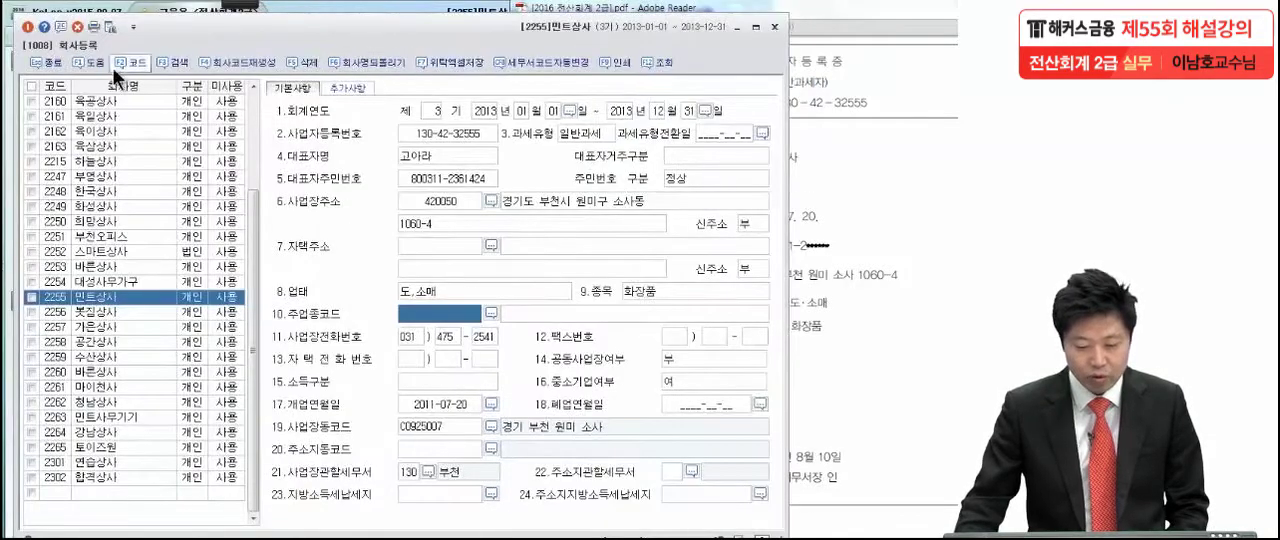
click(29, 28)
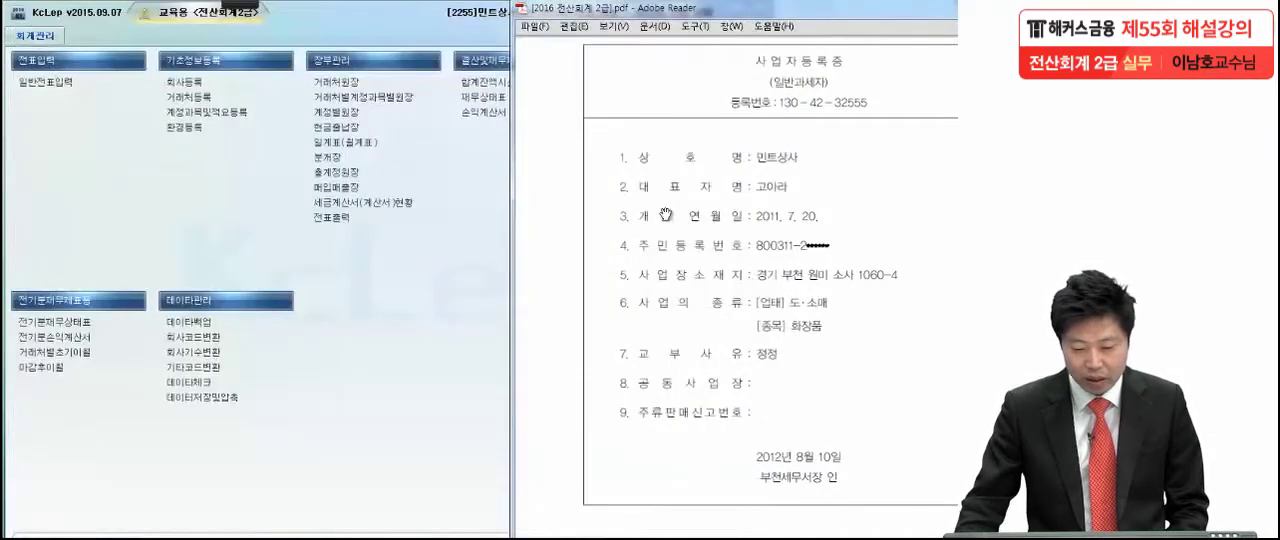
- Show problem 2's income statement in the PDF and open the prior-period income statement (전기분손익계산서) beside it
drag(803, 18, 676, 13)
scroll(663, 243, down, 10)
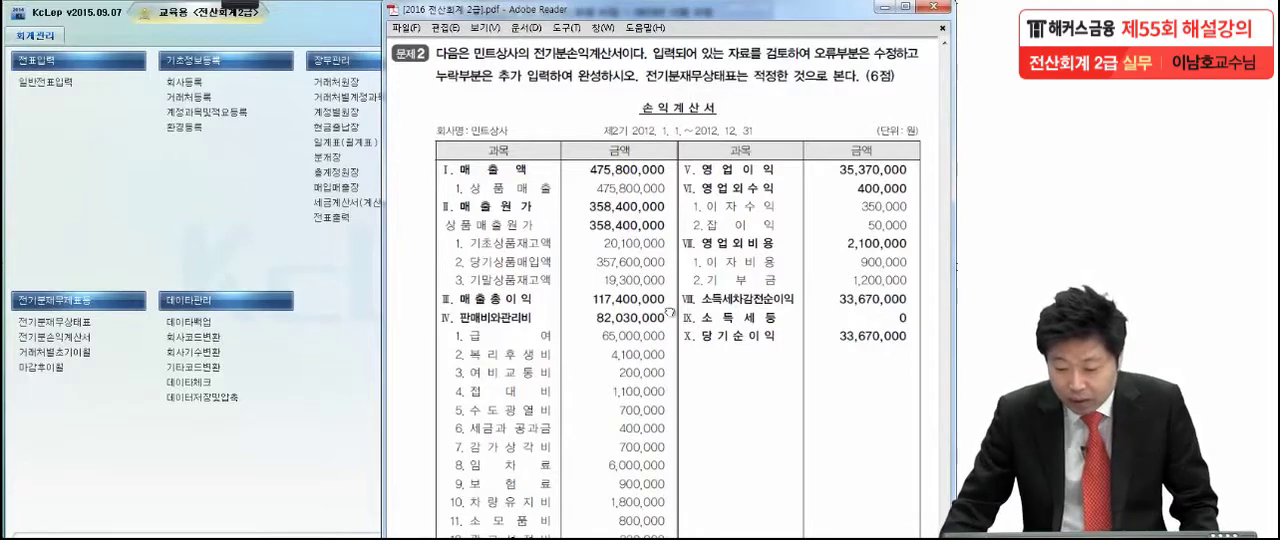
scroll(668, 313, down, 1)
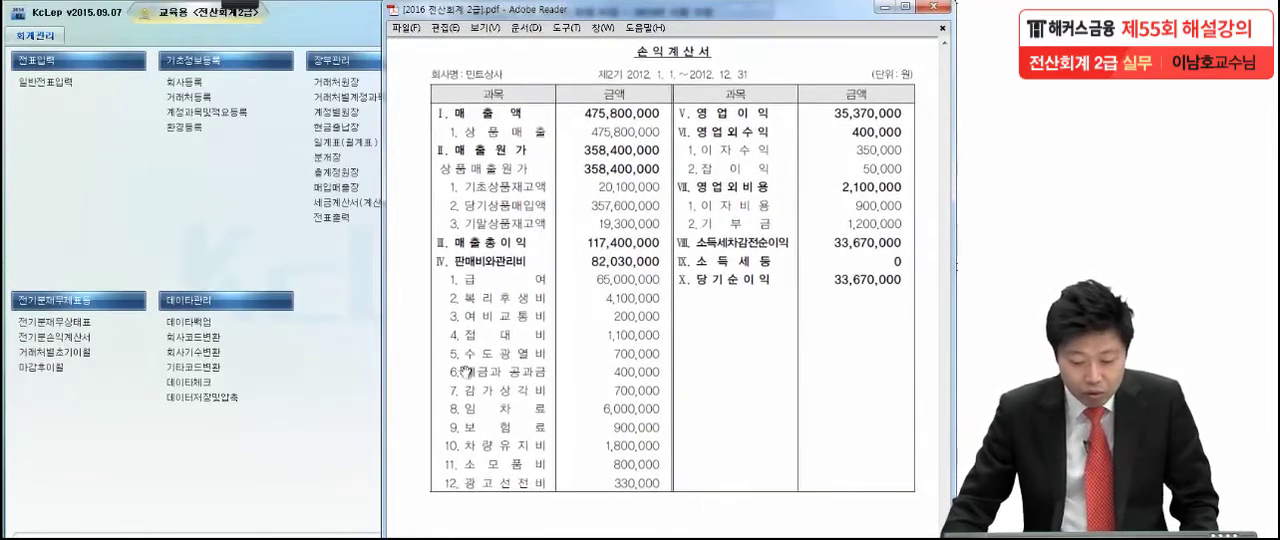
click(45, 350)
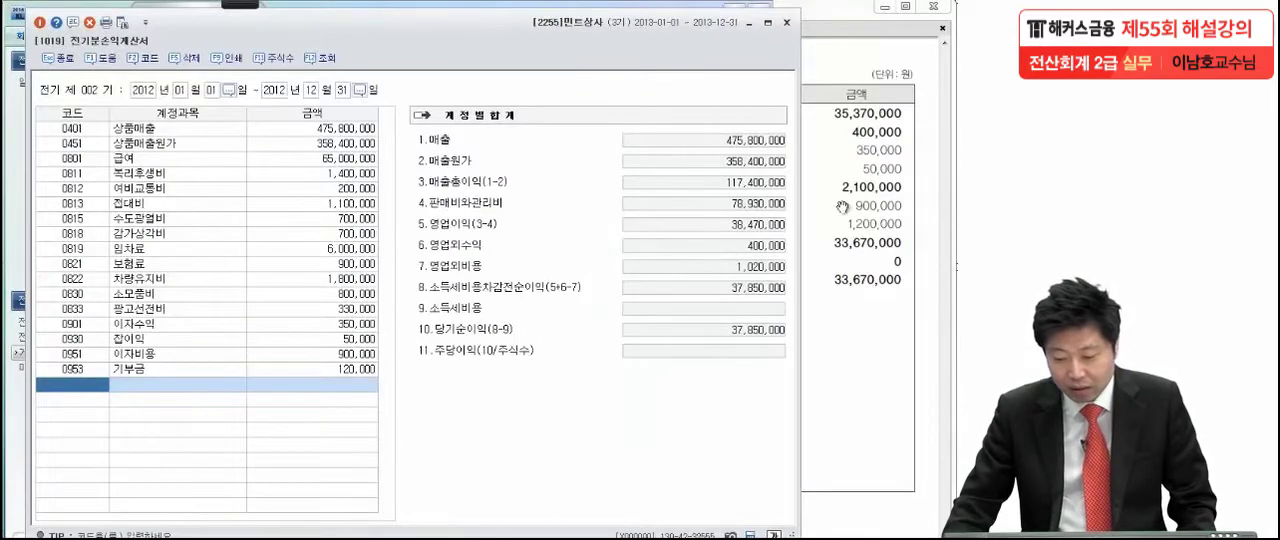
click(843, 207)
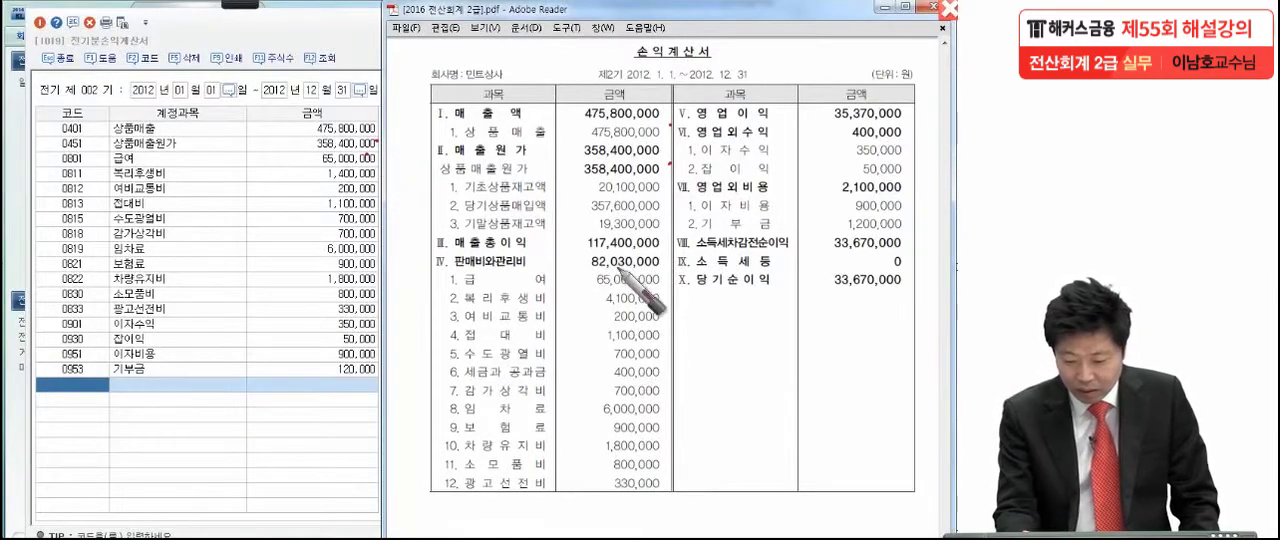
- Compare the first expense lines with the entered data using pen marks, and box 복리후생비 4,100,000 in the PDF
click(655, 285)
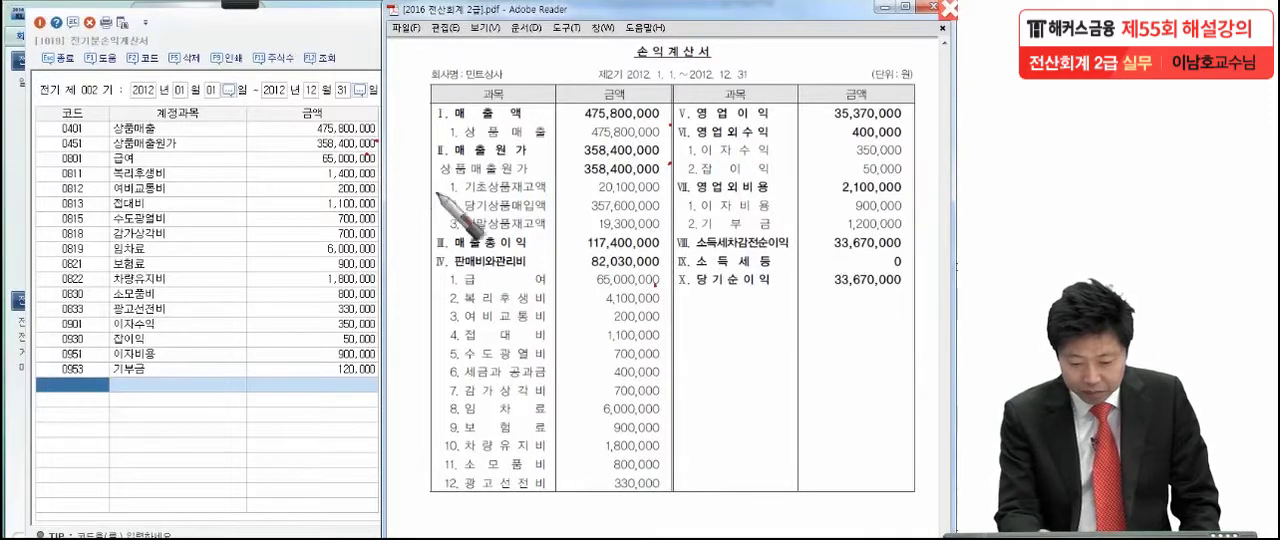
mouse_move(416, 284)
mouse_down()
mouse_move(418, 308)
mouse_move(530, 291)
mouse_move(668, 305)
mouse_move(400, 310)
mouse_move(411, 261)
mouse_up()
mouse_move(388, 318)
mouse_down()
mouse_move(405, 262)
mouse_move(394, 328)
mouse_up()
click(660, 322)
click(656, 346)
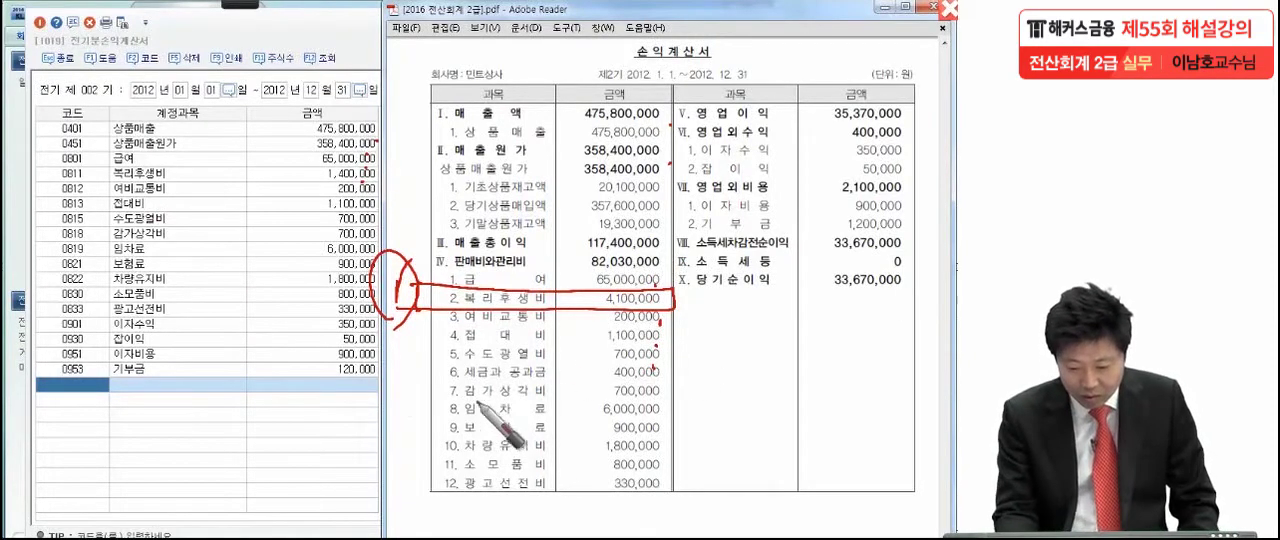
- Box, circle and check-mark the 세금과공과금 400,000 line in the PDF income statement
mouse_move(432, 385)
mouse_down()
mouse_move(515, 362)
mouse_move(698, 364)
mouse_move(420, 381)
mouse_up()
mouse_move(398, 361)
mouse_down()
mouse_move(404, 372)
mouse_move(418, 356)
mouse_up()
drag(418, 380, 418, 346)
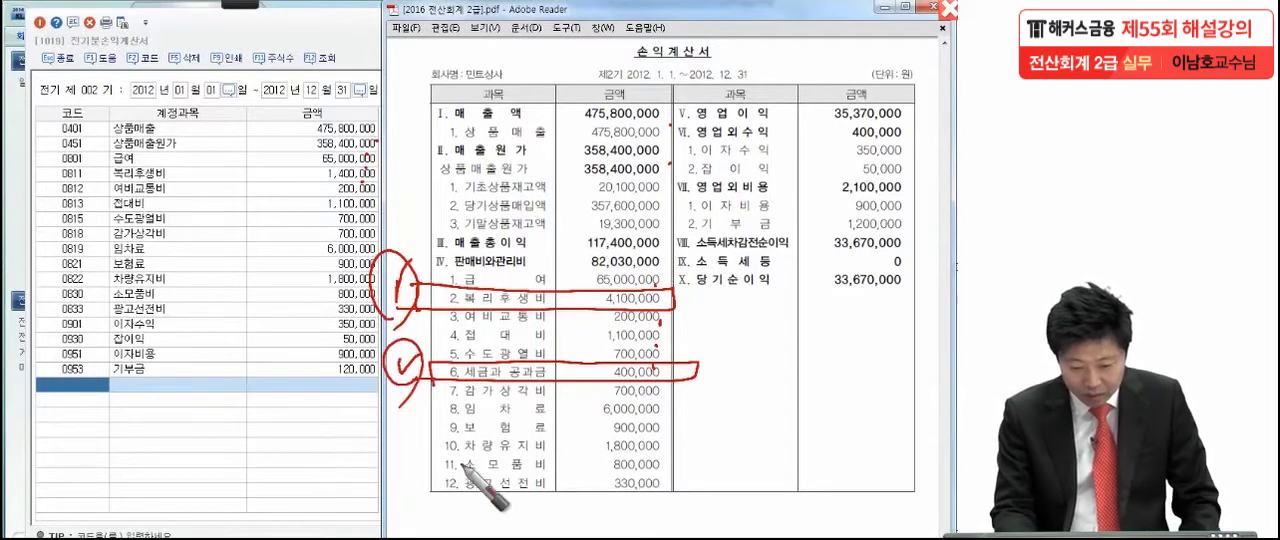
- Check off the lines from 임차료 to 광고선전비, then 이자수익, 잡이익 and 이자비용, with pen dots
click(574, 412)
click(575, 432)
click(569, 457)
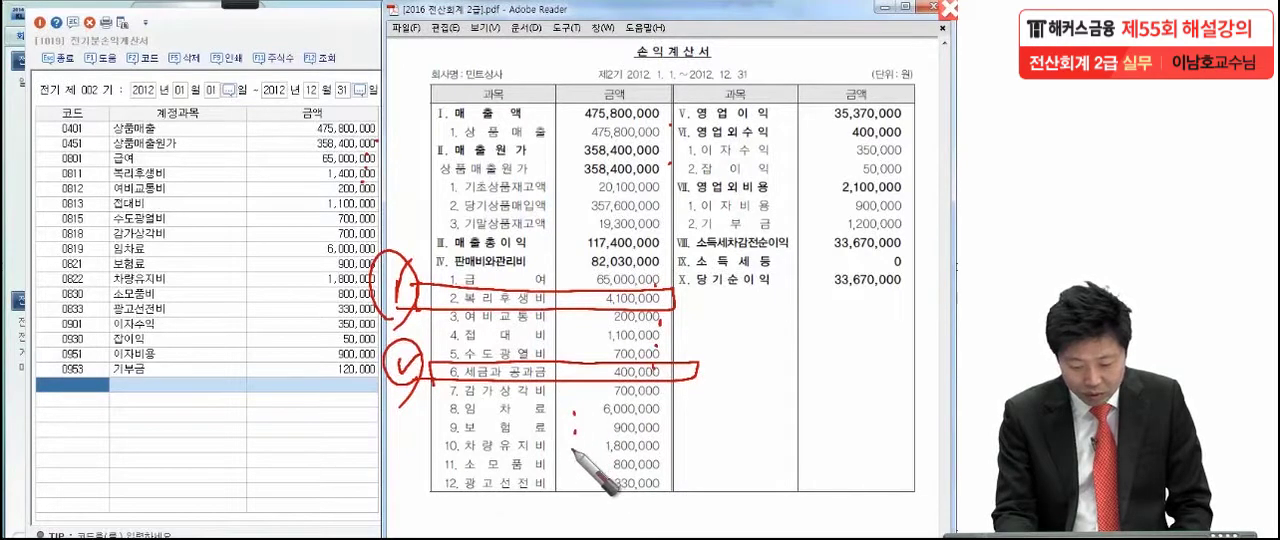
click(571, 475)
click(576, 494)
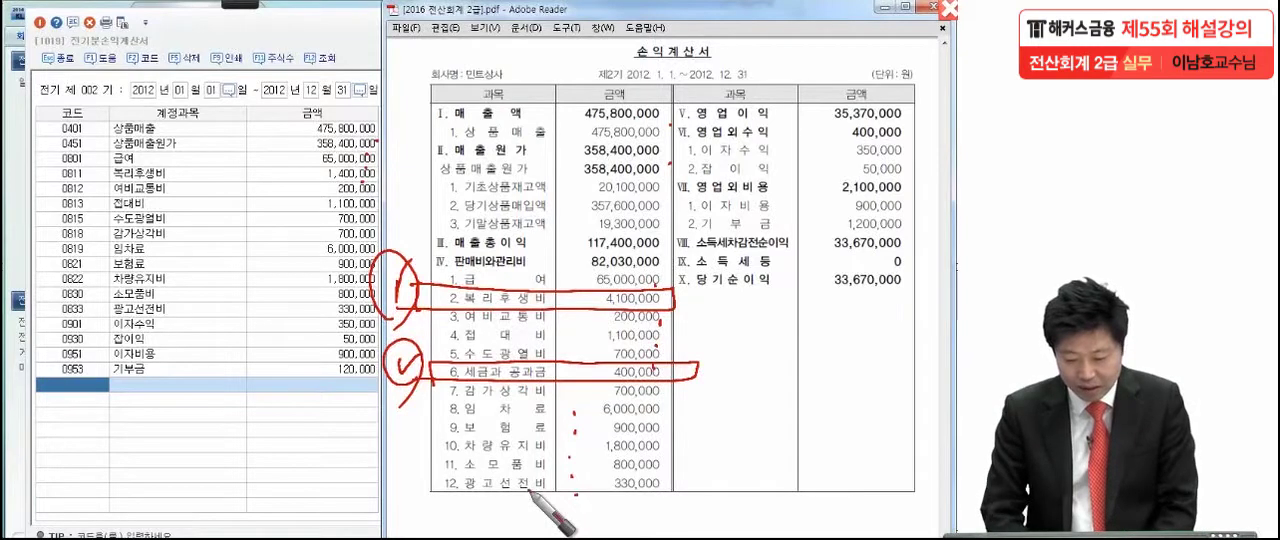
click(918, 157)
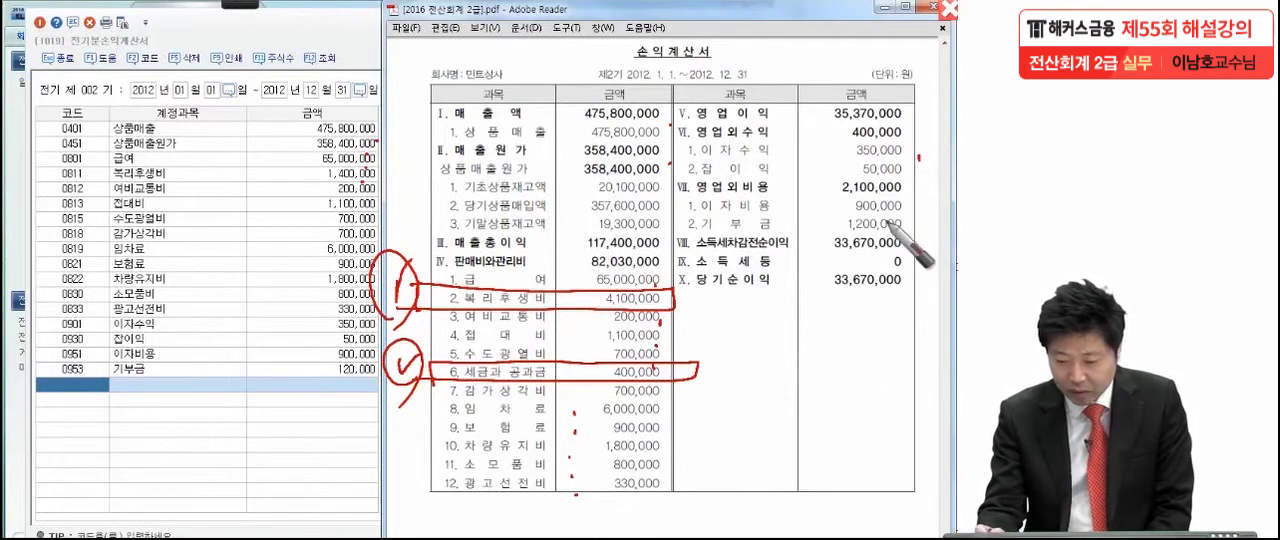
click(910, 178)
click(901, 209)
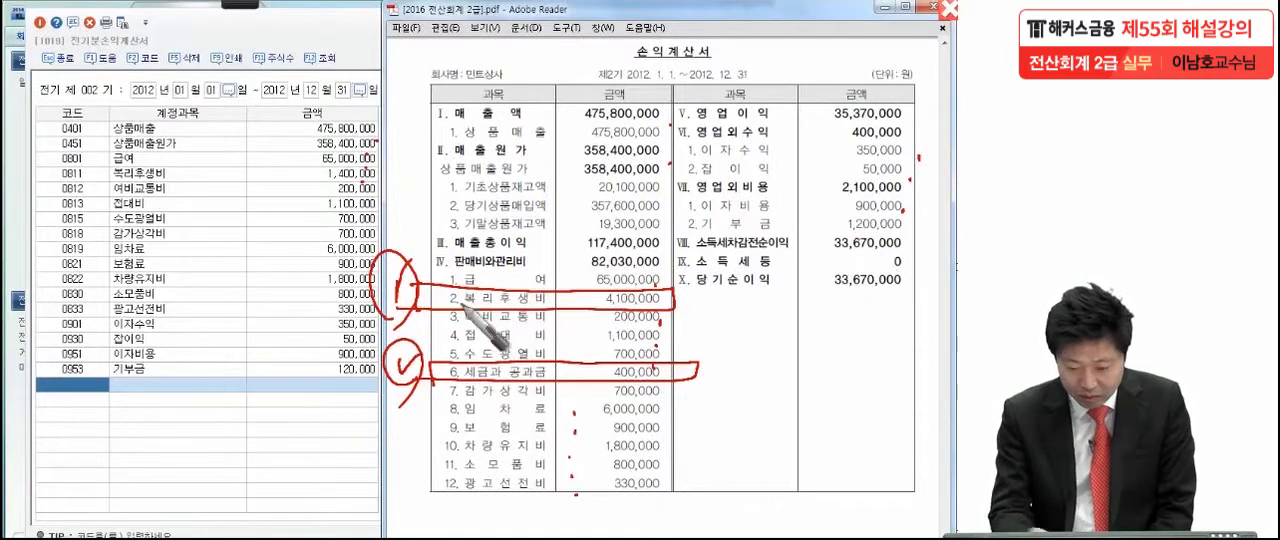
- Box, circle and check-mark the 기부금 1,200,000 line in the PDF income statement
click(914, 235)
mouse_move(672, 212)
mouse_down()
mouse_move(925, 228)
mouse_move(850, 243)
mouse_up()
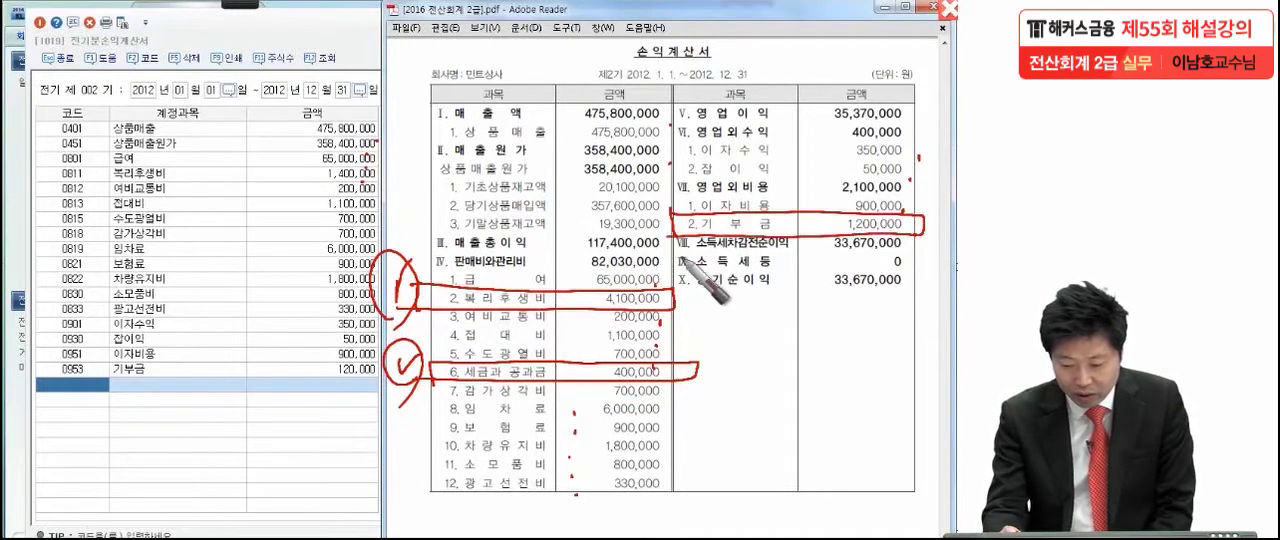
mouse_move(652, 200)
mouse_down()
mouse_move(670, 197)
mouse_move(652, 230)
mouse_up()
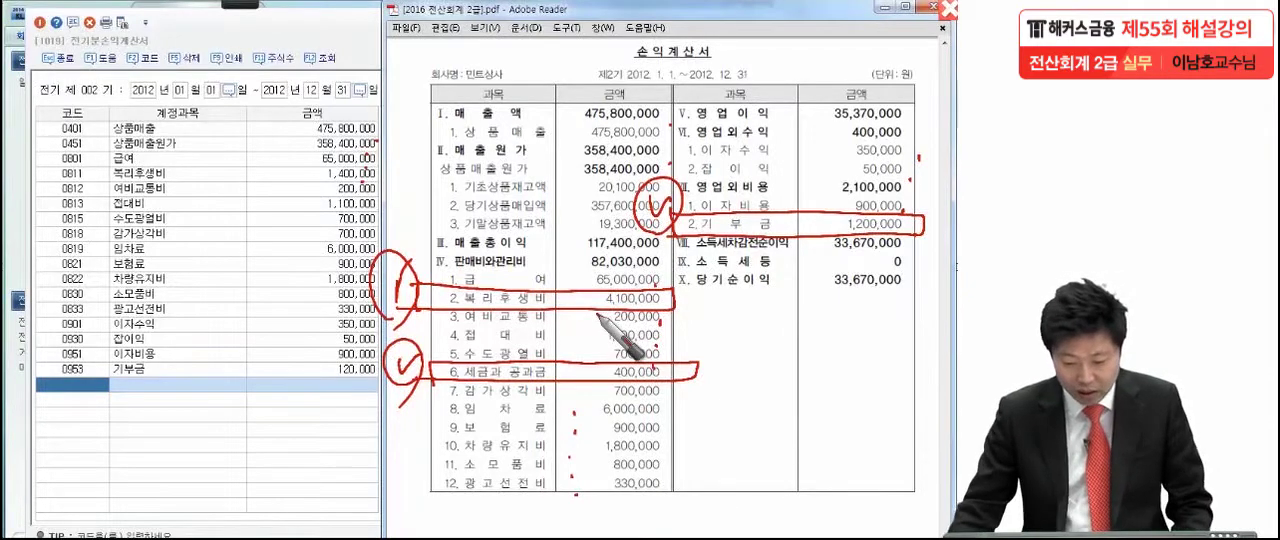
- In 전기분손익계산서, set 복리후생비 to 4,100,000 and 기부금 to 1,200,000
click(333, 175)
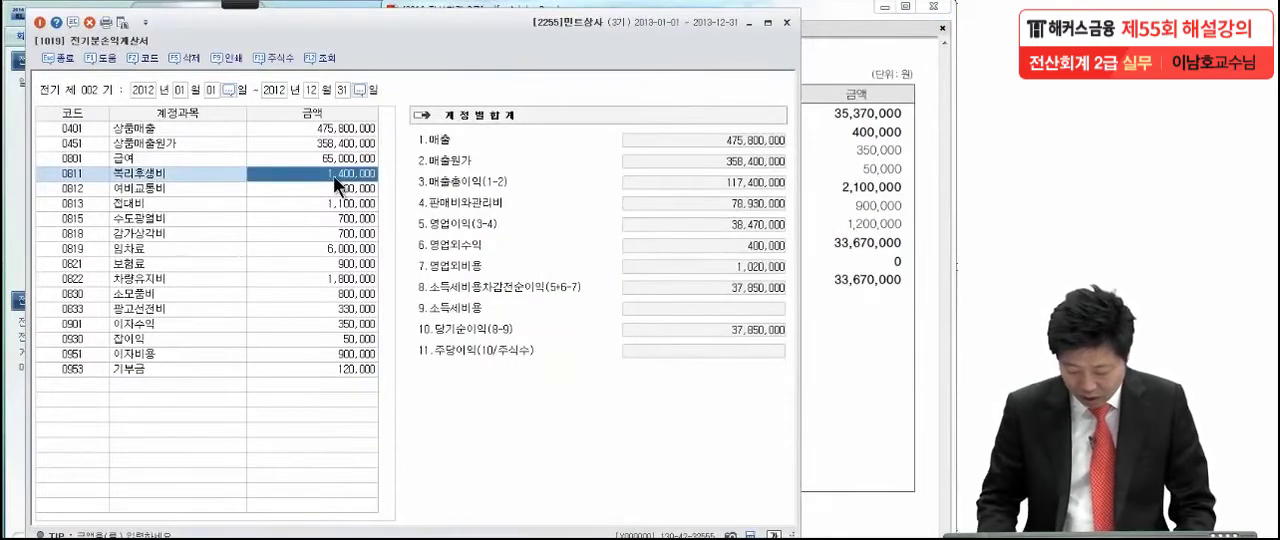
text(4100)
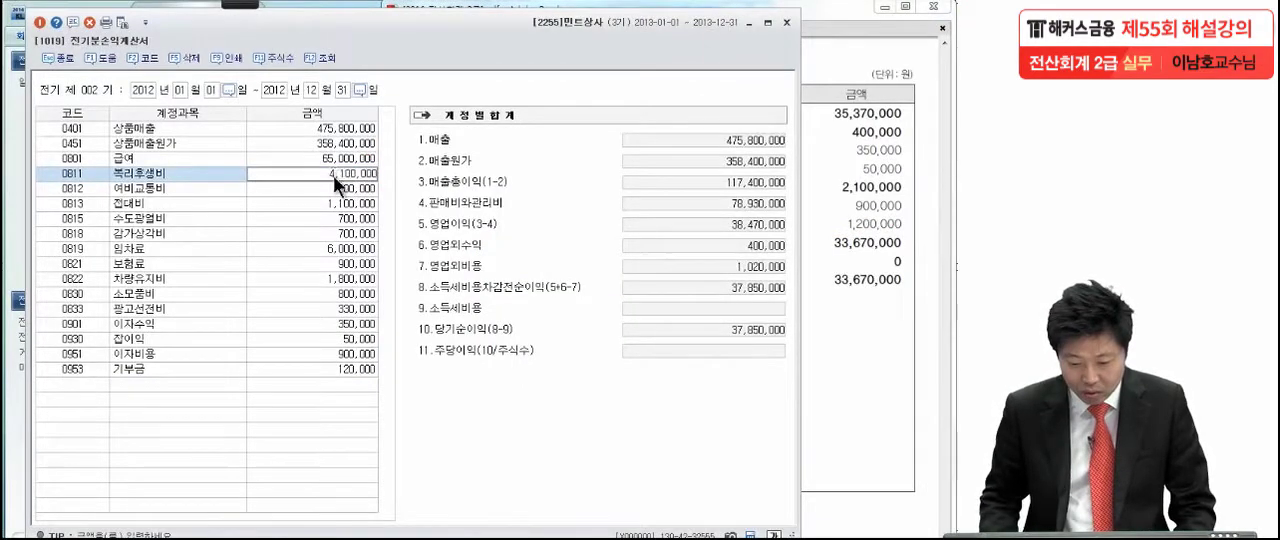
key(Return)
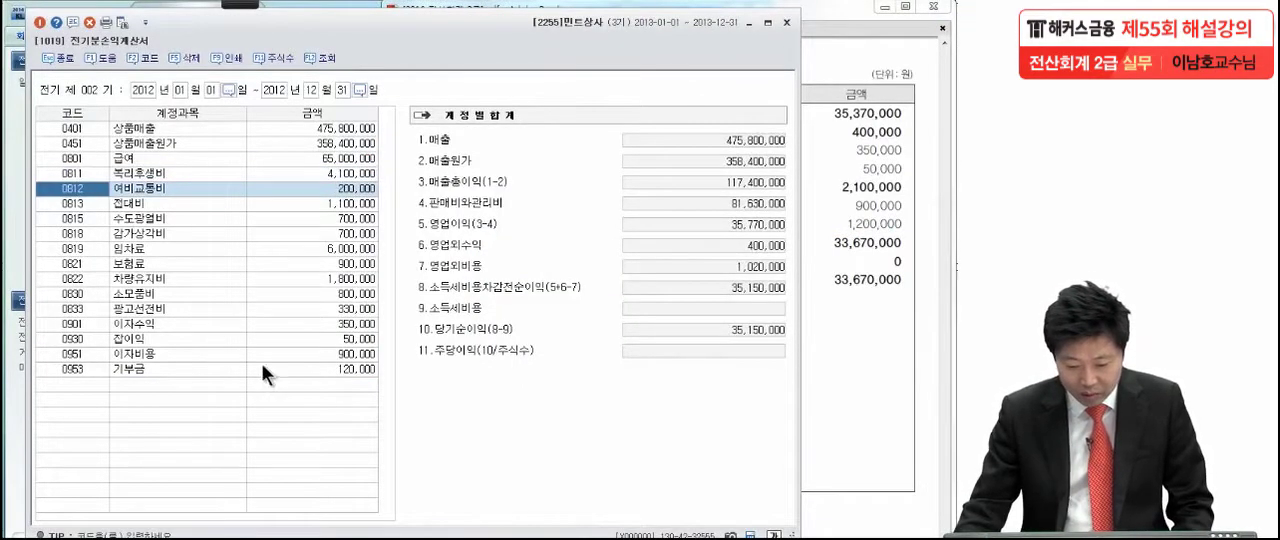
click(305, 370)
text(1,20)
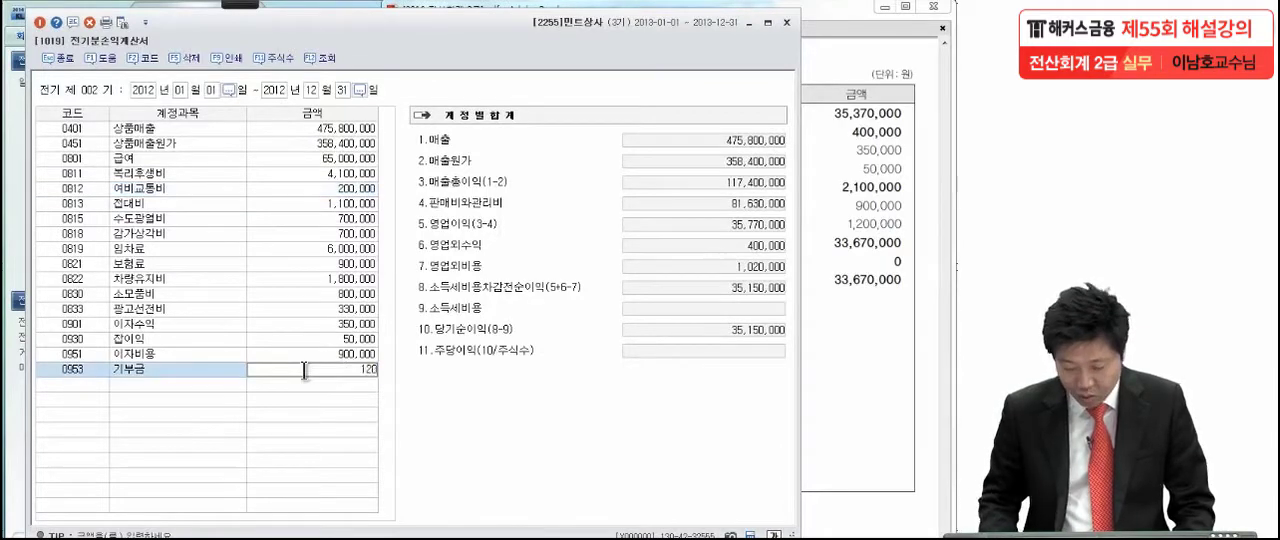
text(0,000)
key(Return)
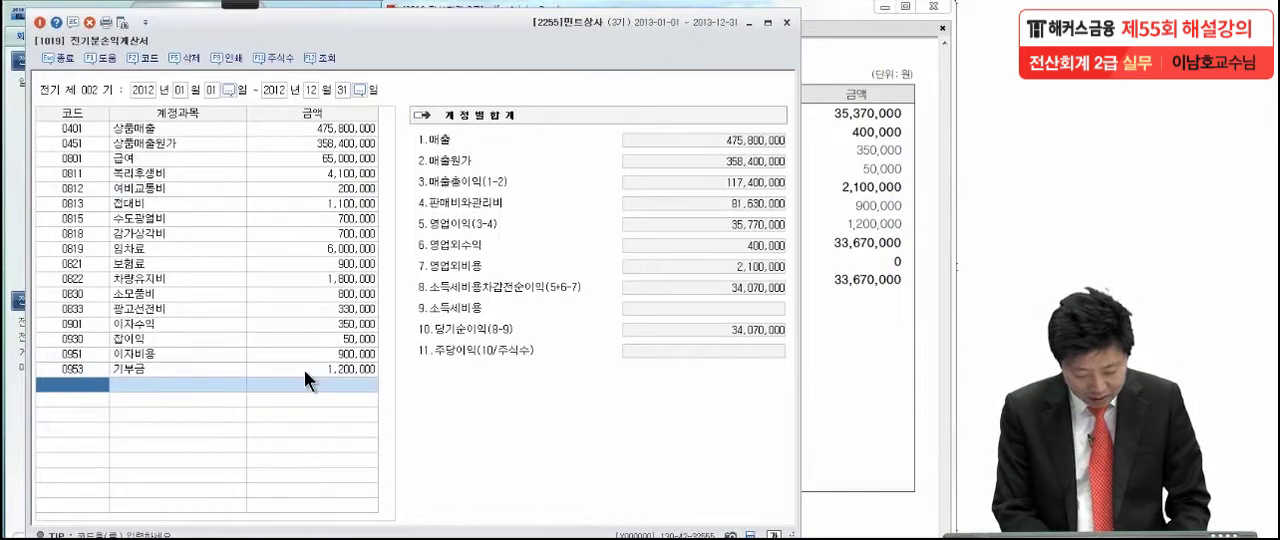
- Add the missing account 0817 세금과공과 in the next empty row with an amount of 400,000
key(F2)
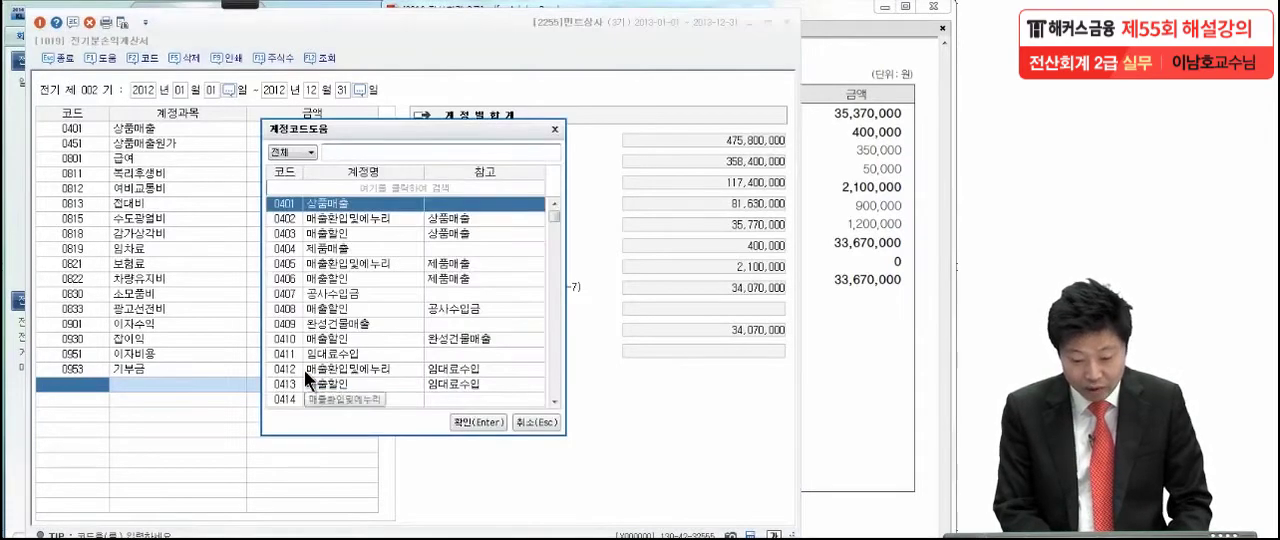
text(세금)
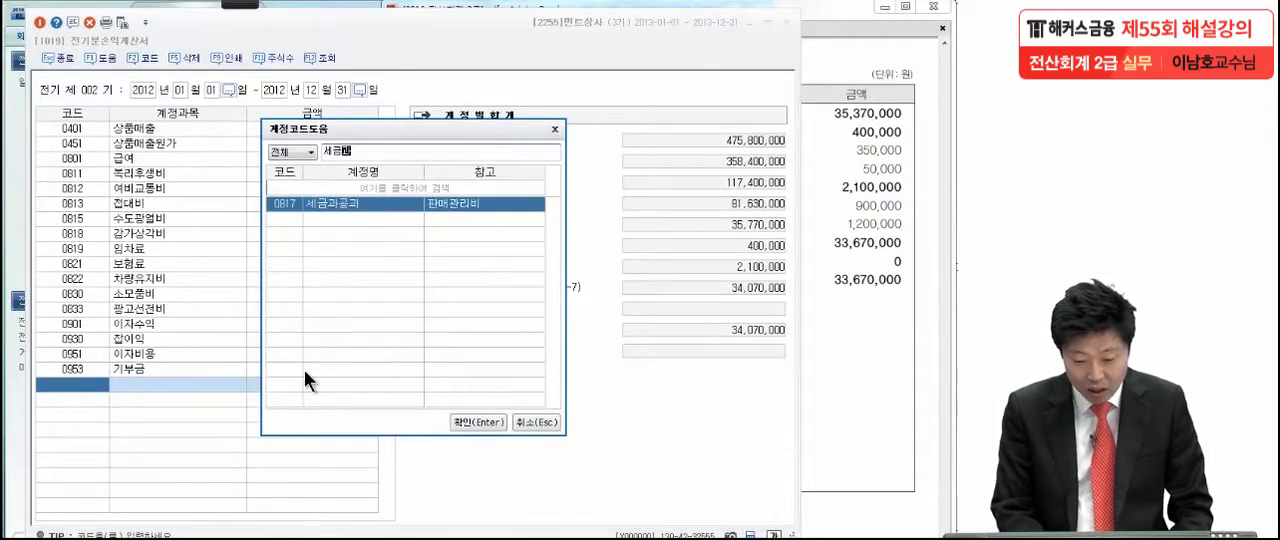
key(Return)
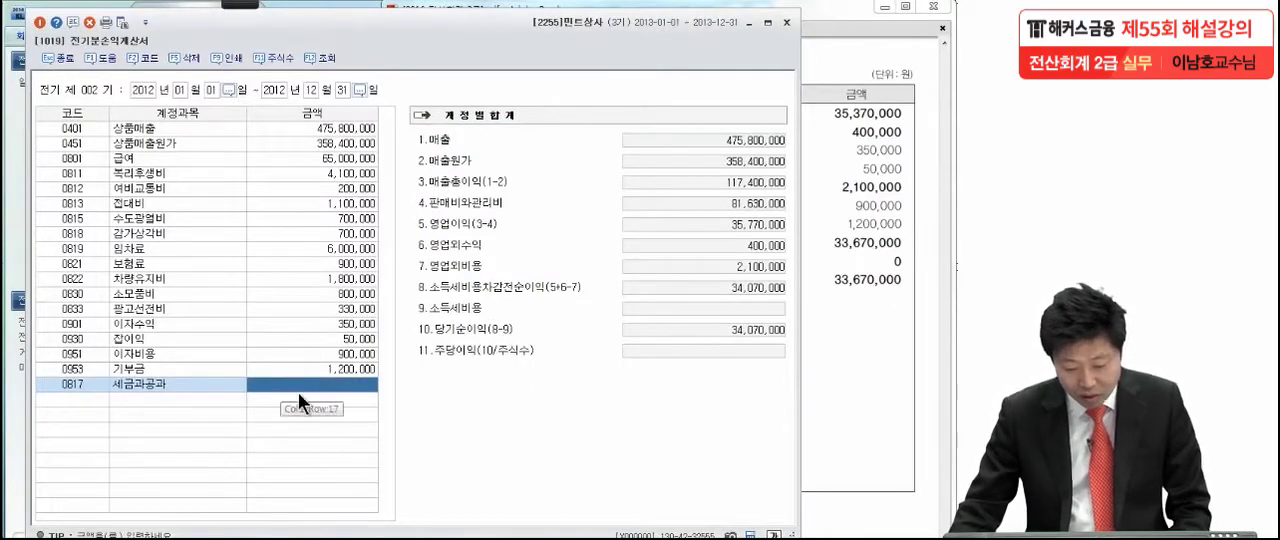
click(880, 306)
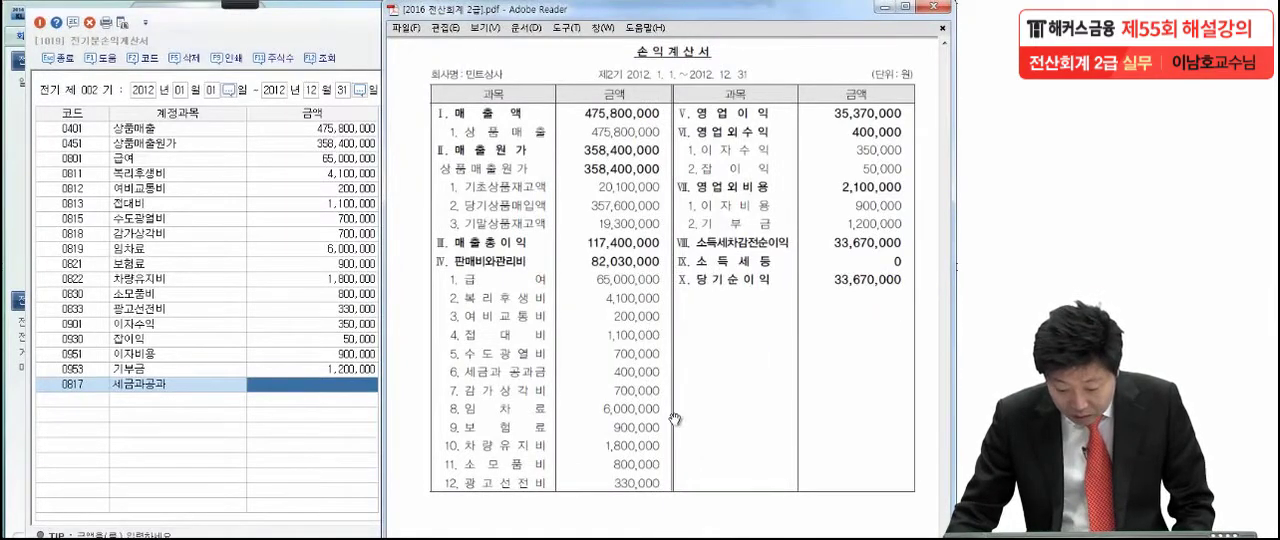
click(317, 384)
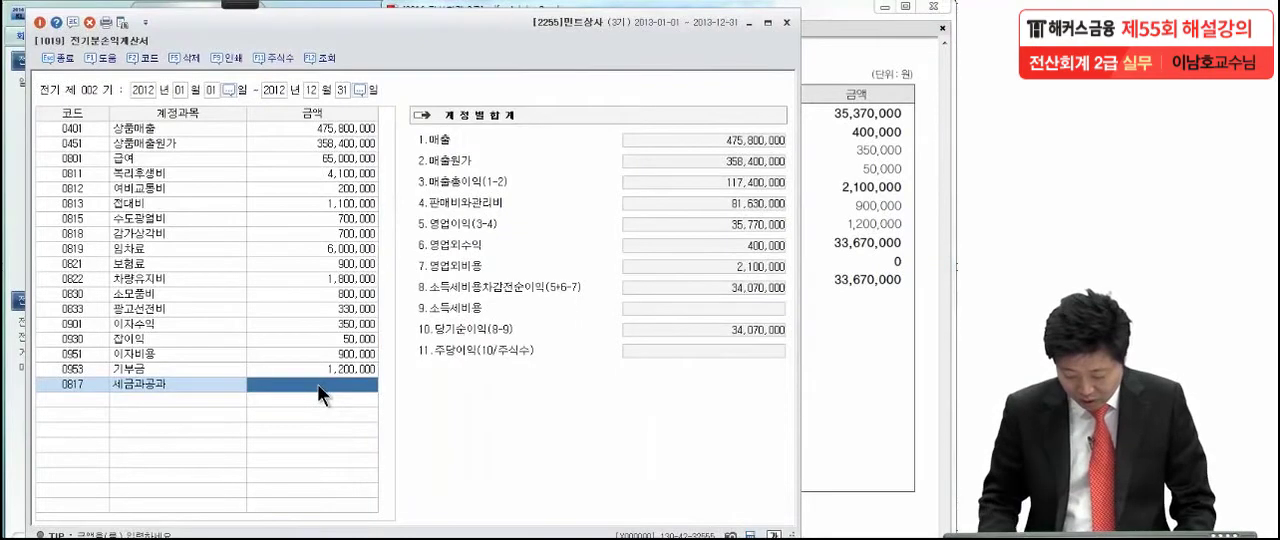
text(4000000)
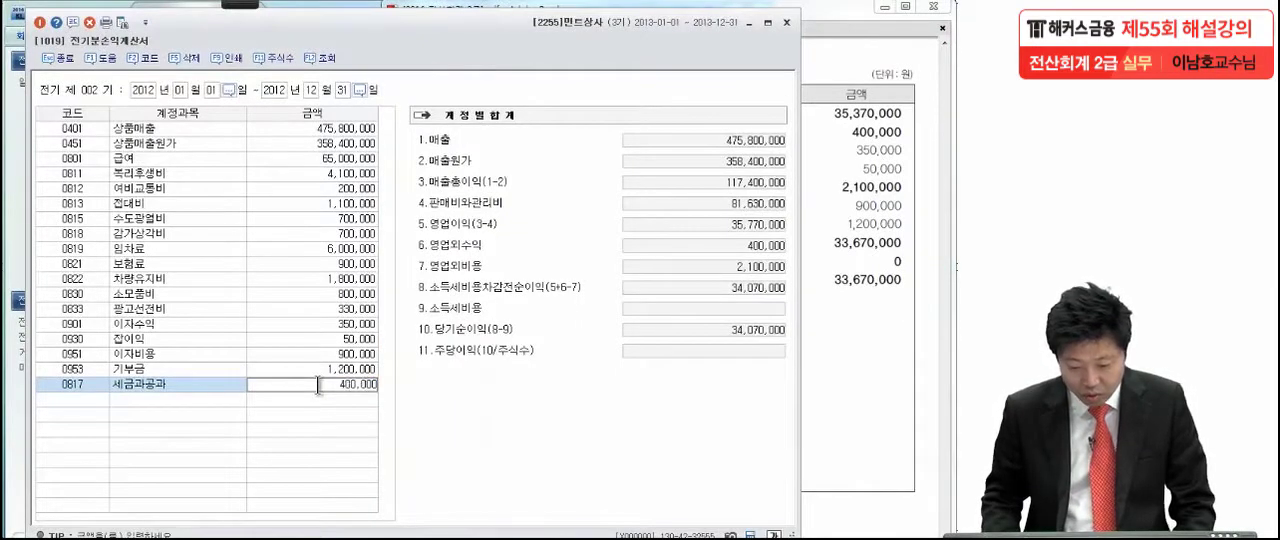
key(Return)
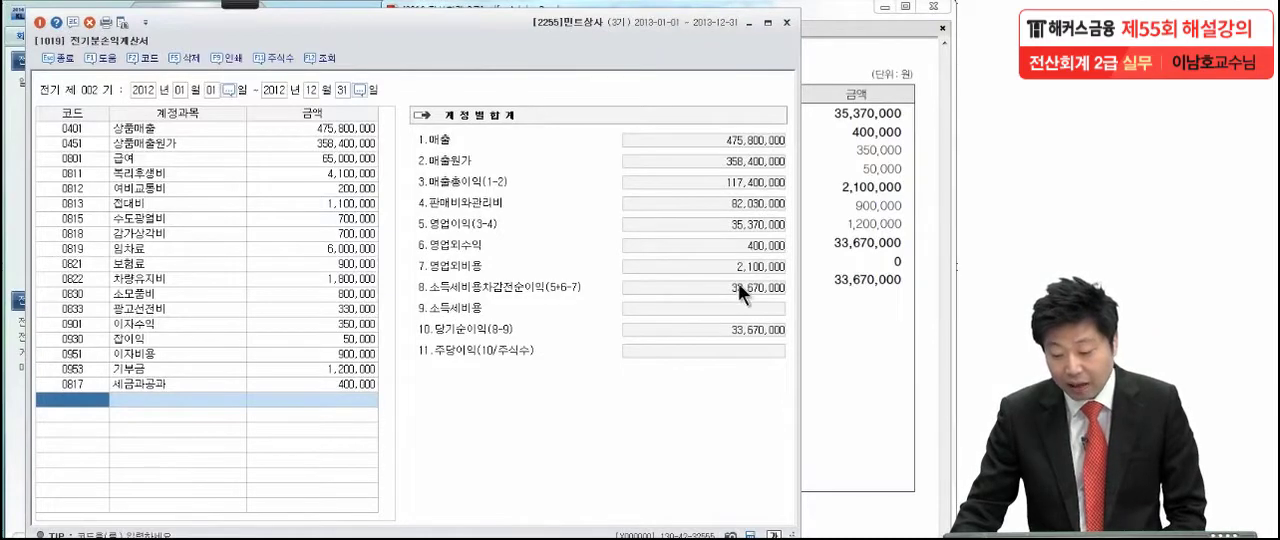
- Compare 당기순이익 with the PDF figure using a pen circle and underline, and close 전기분손익계산서
click(233, 4)
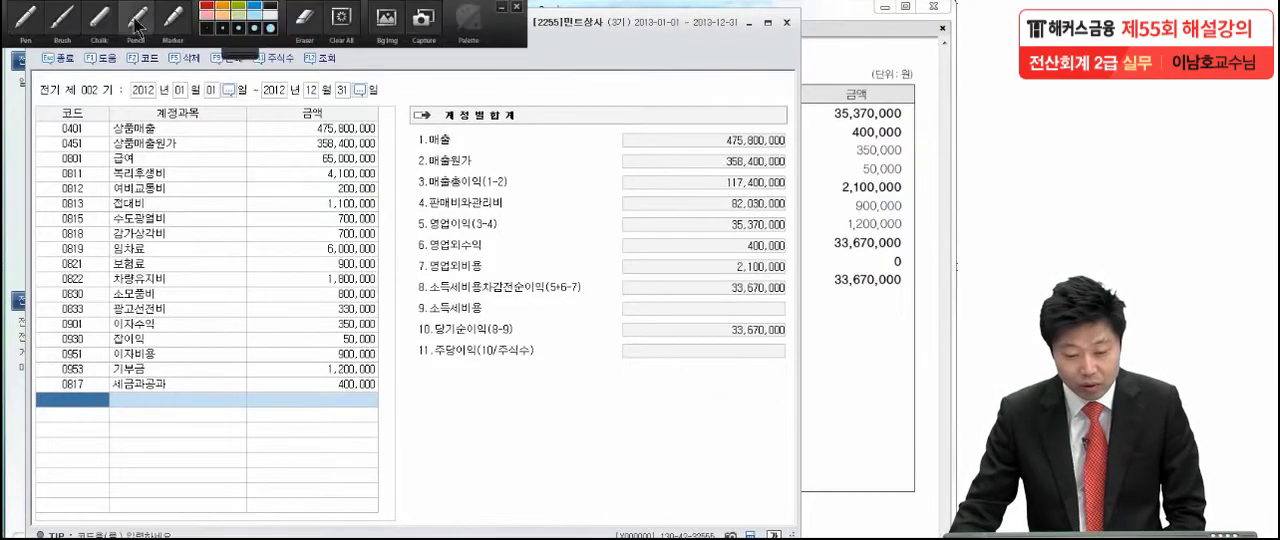
click(25, 28)
mouse_move(790, 335)
mouse_down()
mouse_move(706, 336)
mouse_move(795, 330)
mouse_move(765, 352)
mouse_up()
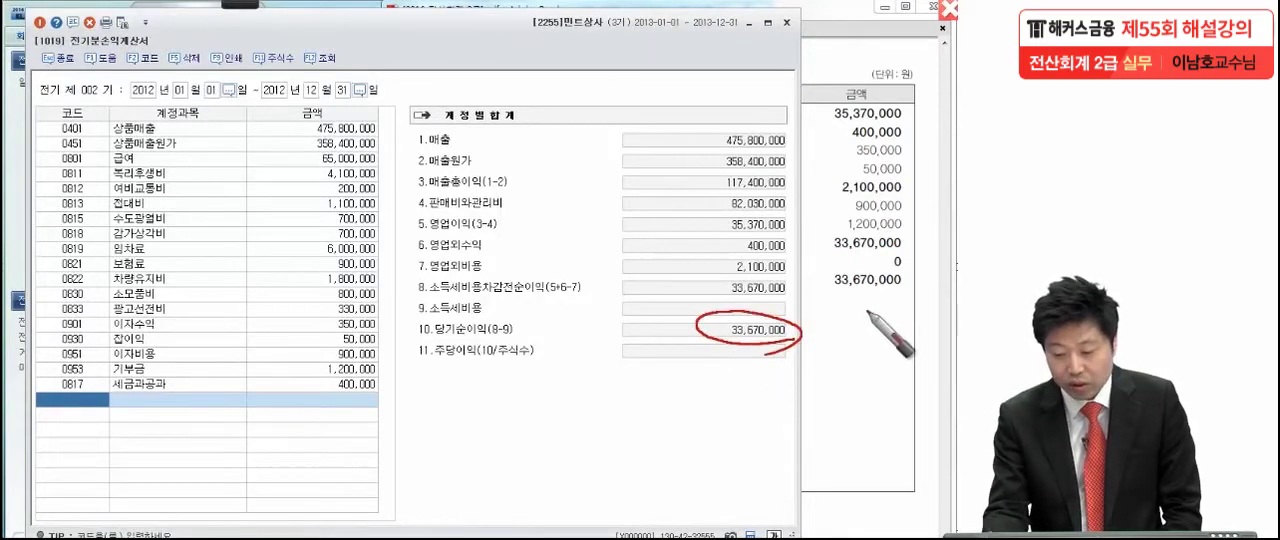
drag(828, 293, 922, 290)
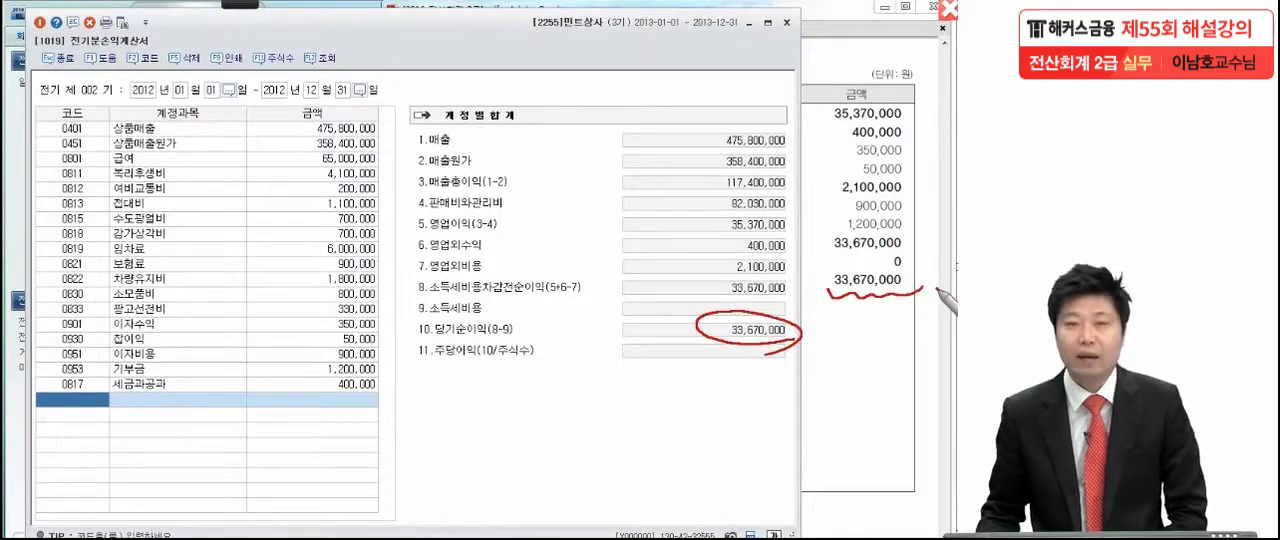
key(Escape)
click(40, 22)
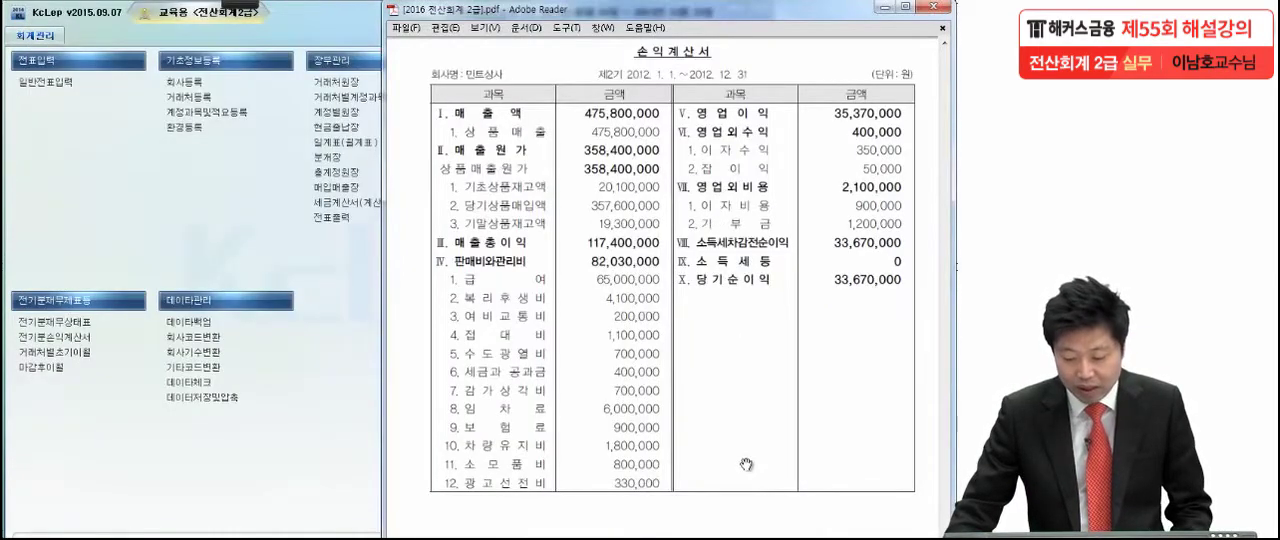
- Show the PDF question on 민트상사's new trading partner, mark it with the pen, and open 거래처등록
scroll(745, 460, down, 8)
scroll(747, 463, down, 3)
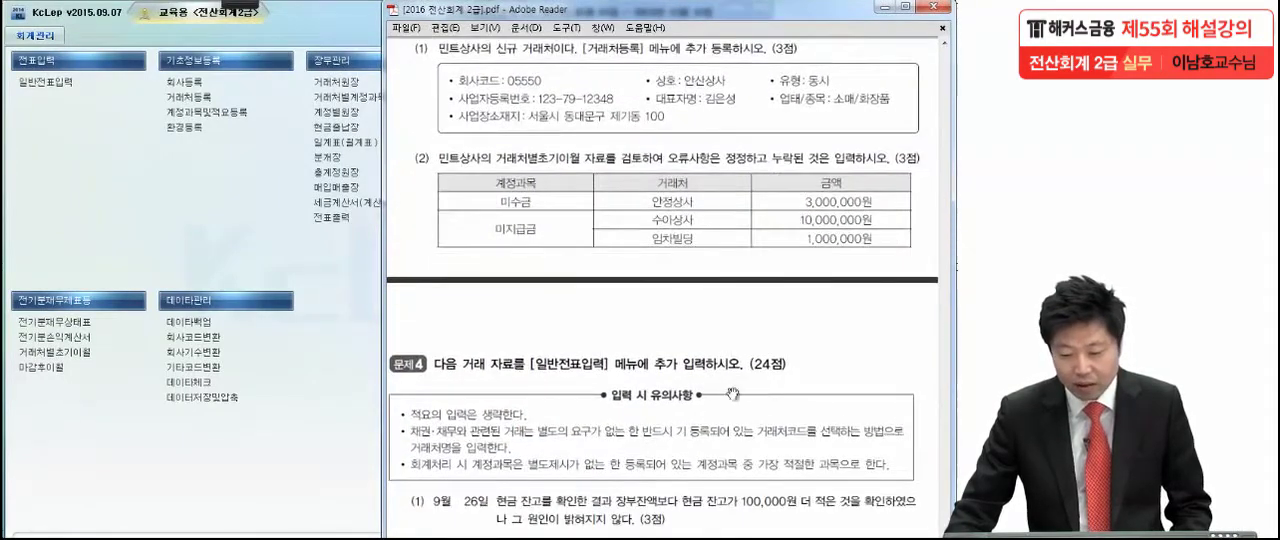
click(240, 5)
click(27, 17)
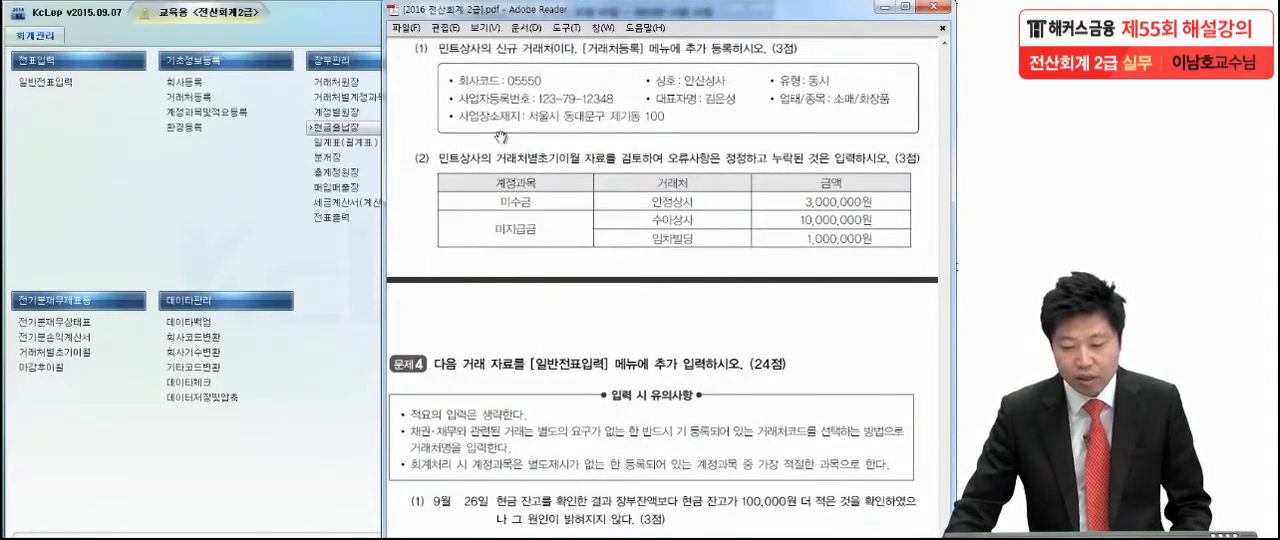
drag(583, 58, 655, 58)
drag(686, 58, 730, 58)
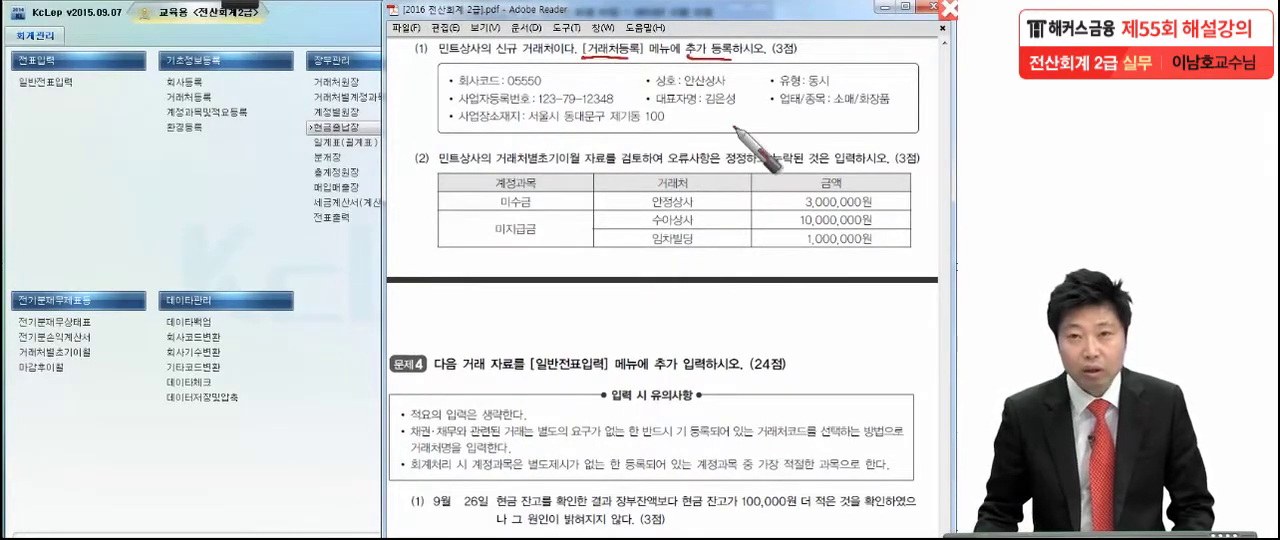
click(191, 98)
click(190, 96)
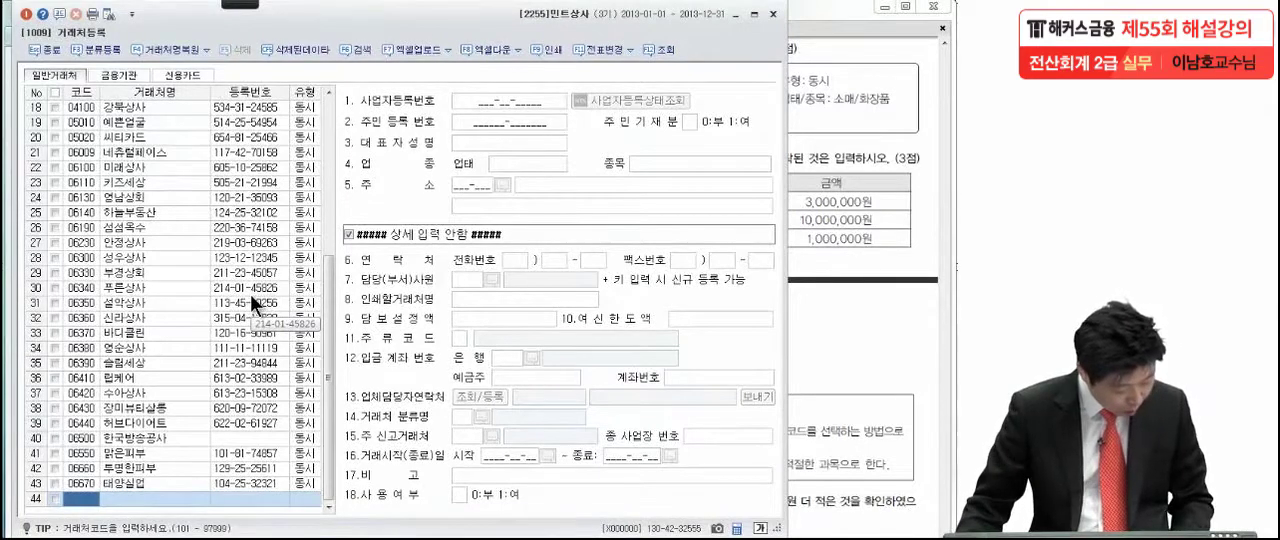
- Register a new general trading partner with the code given in the question, the name 안산상사 and the type 동시
text(55)
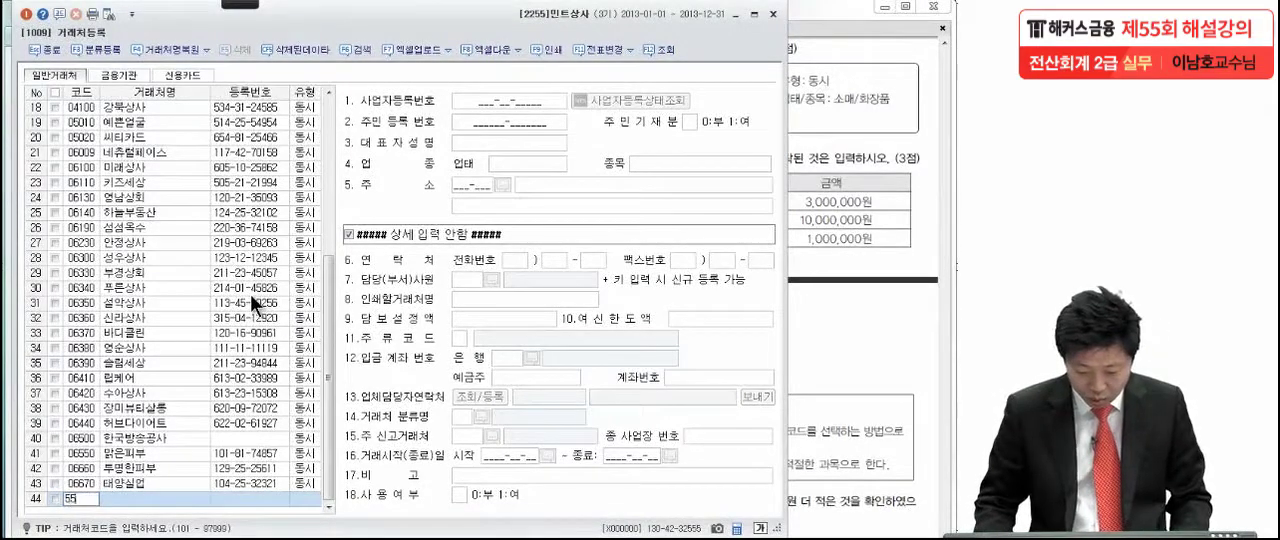
text(50)
key(Return)
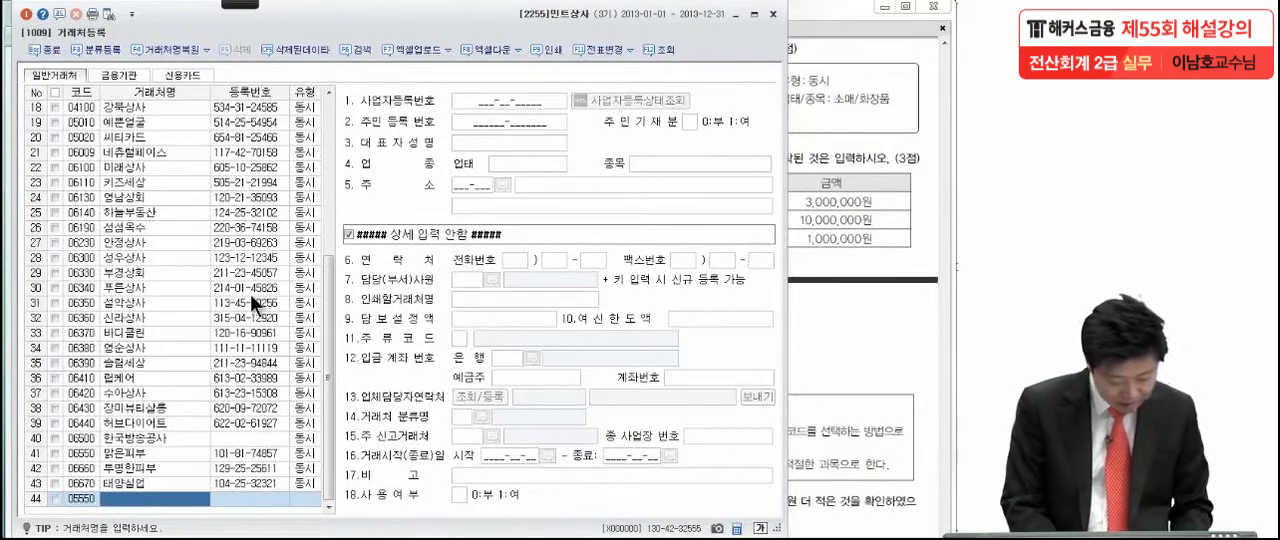
text(안산)
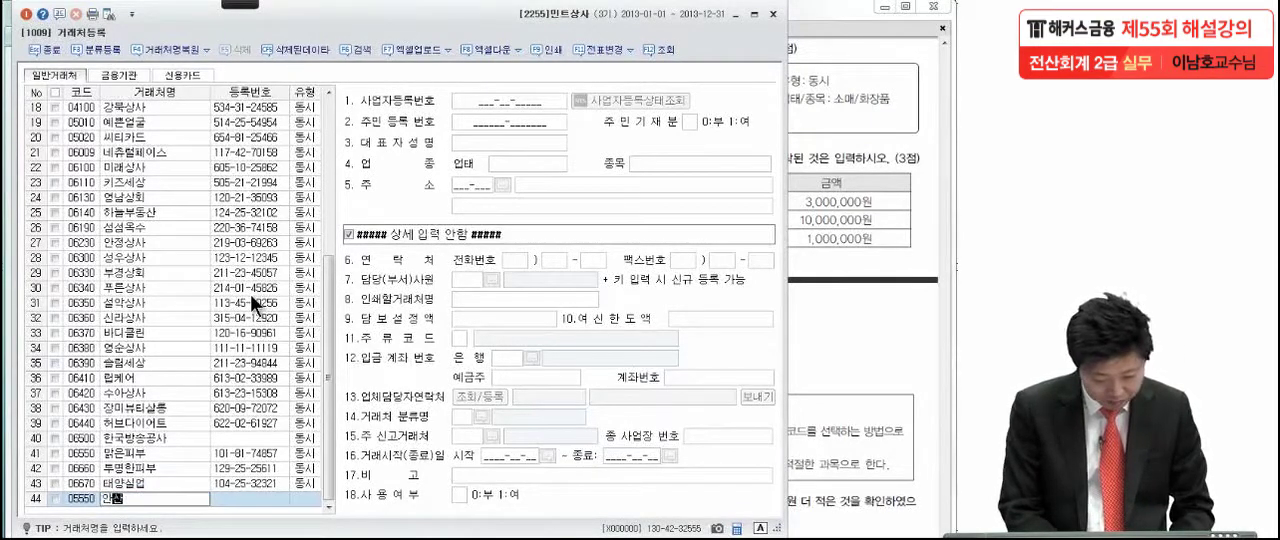
text(상사)
key(Return)
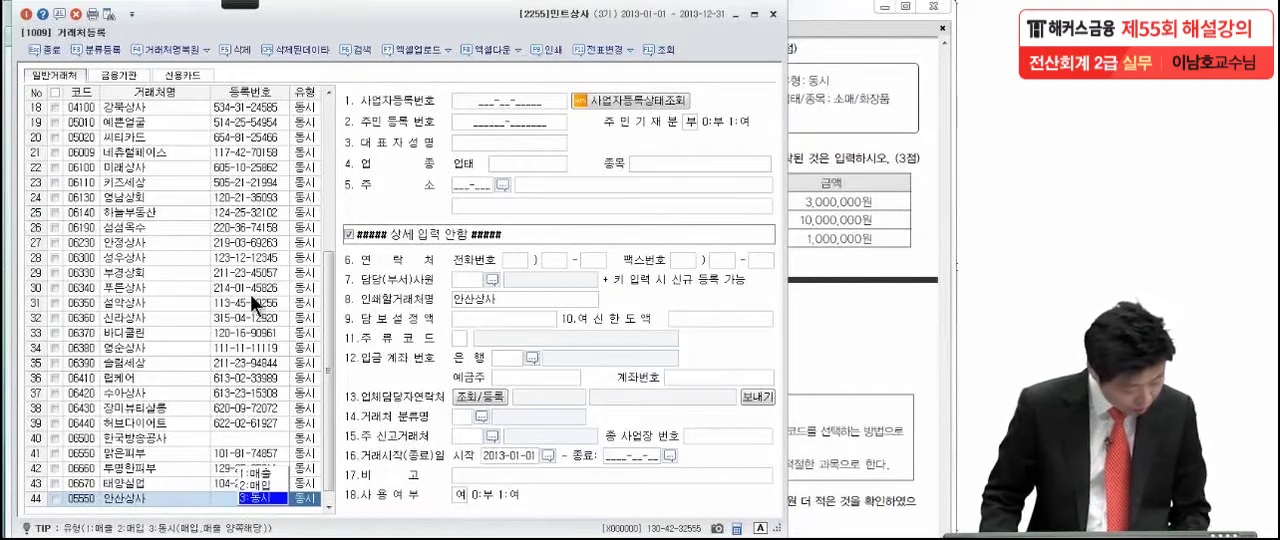
key(Return)
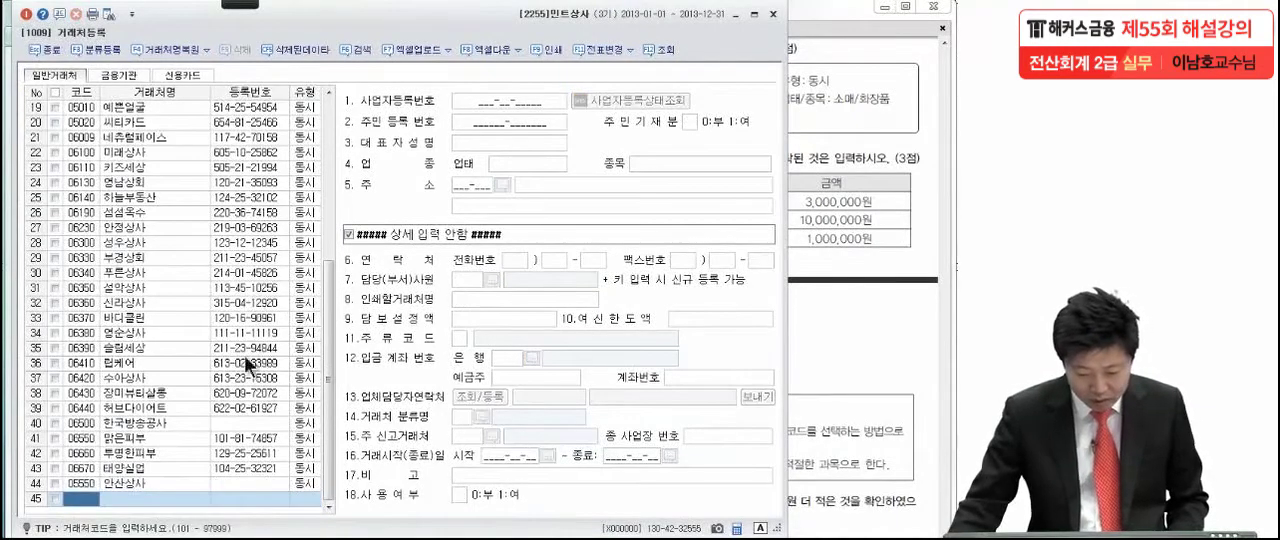
- Enter the business registration number and the representative's full name for 안산상사 from the question
click(223, 488)
click(474, 102)
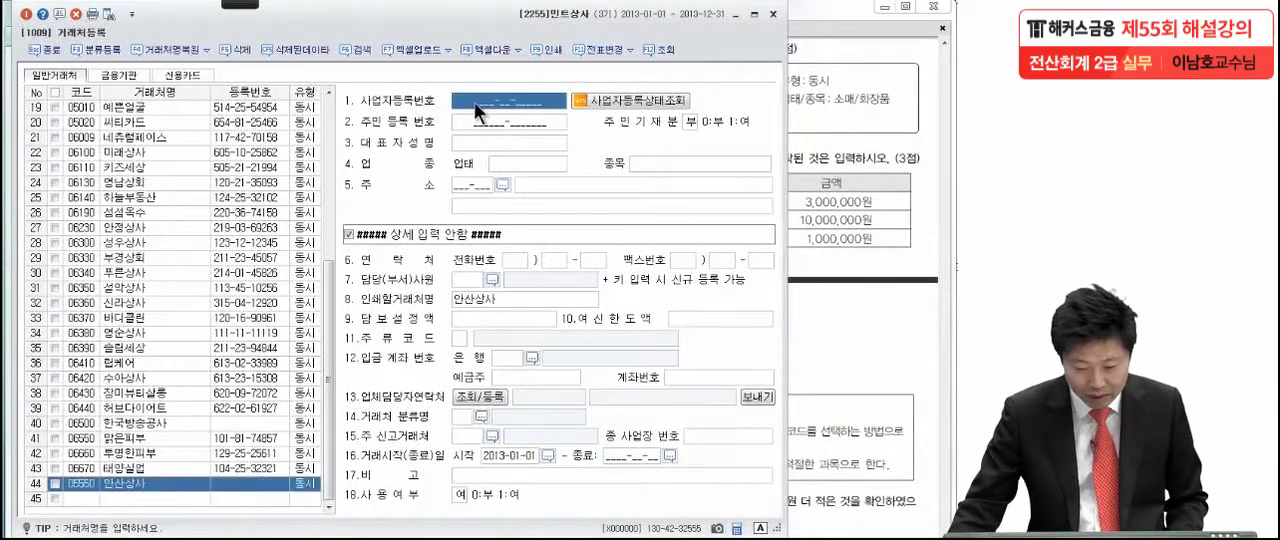
click(474, 102)
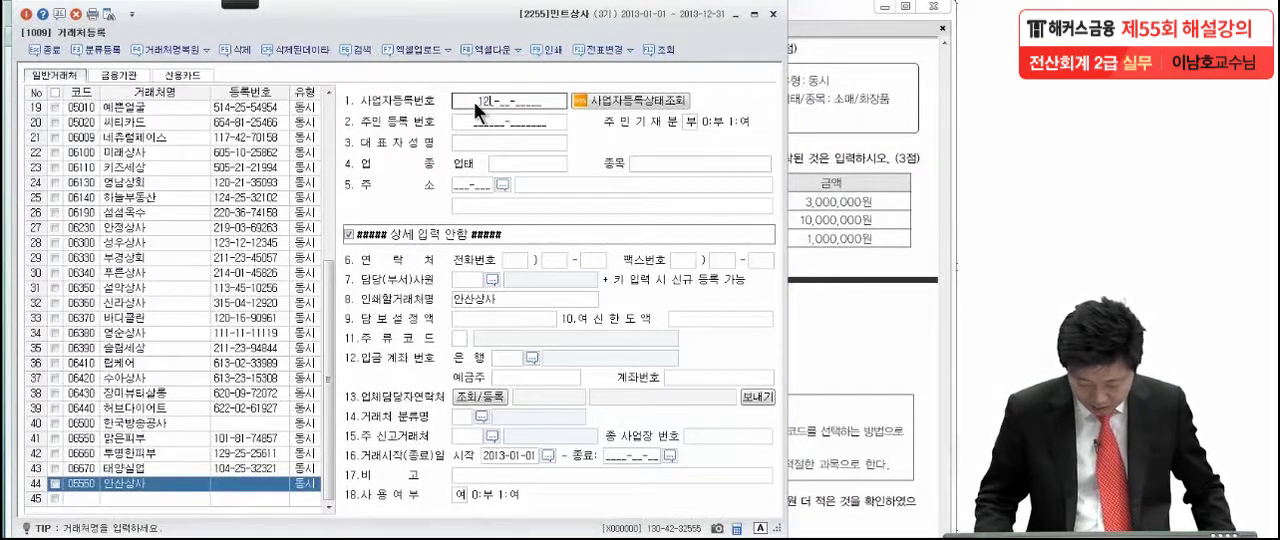
text(123-79-)
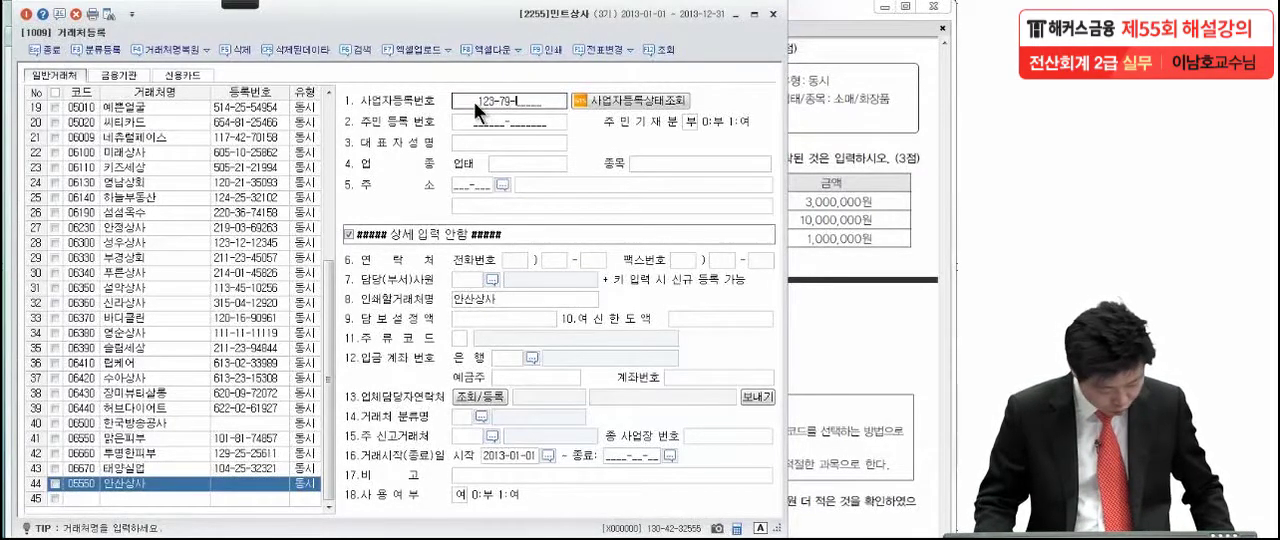
text(123)
text(48)
key(Return)
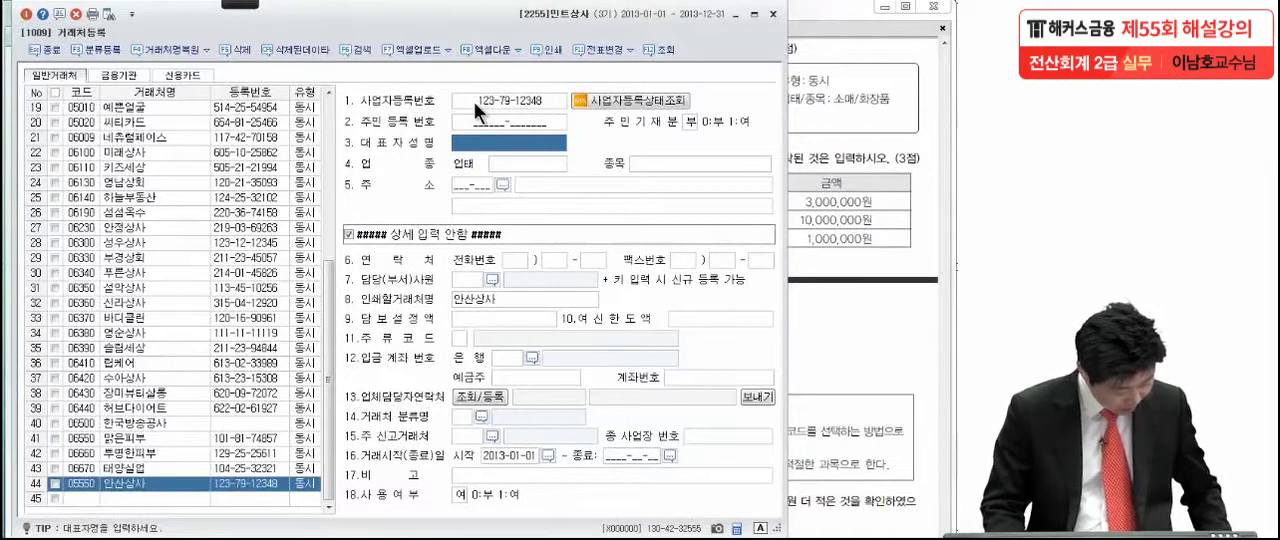
text(김은성)
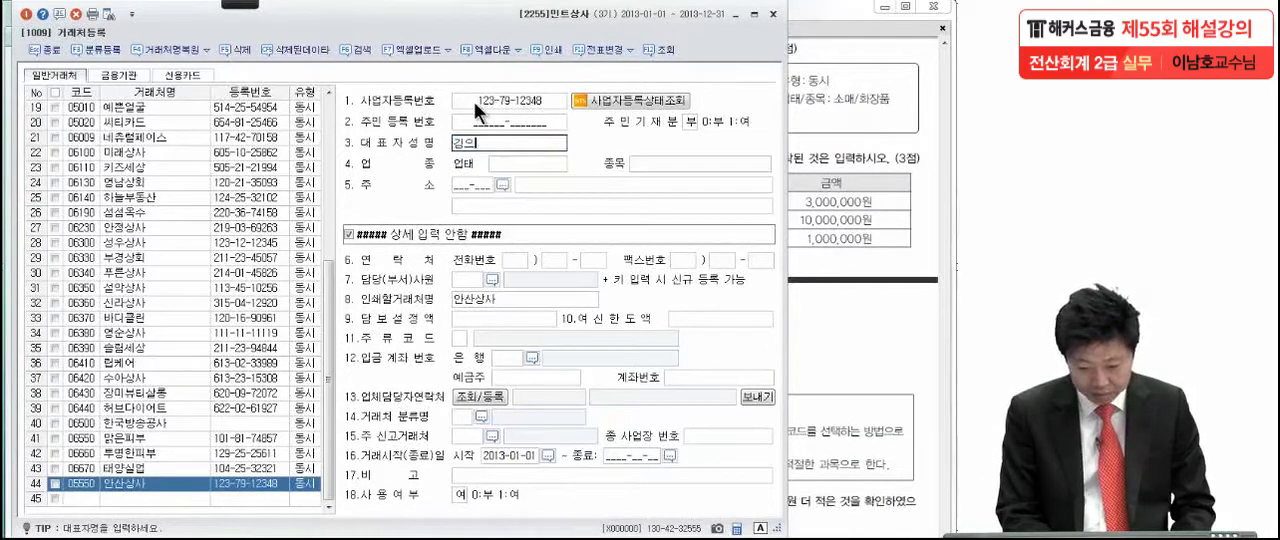
key(Return)
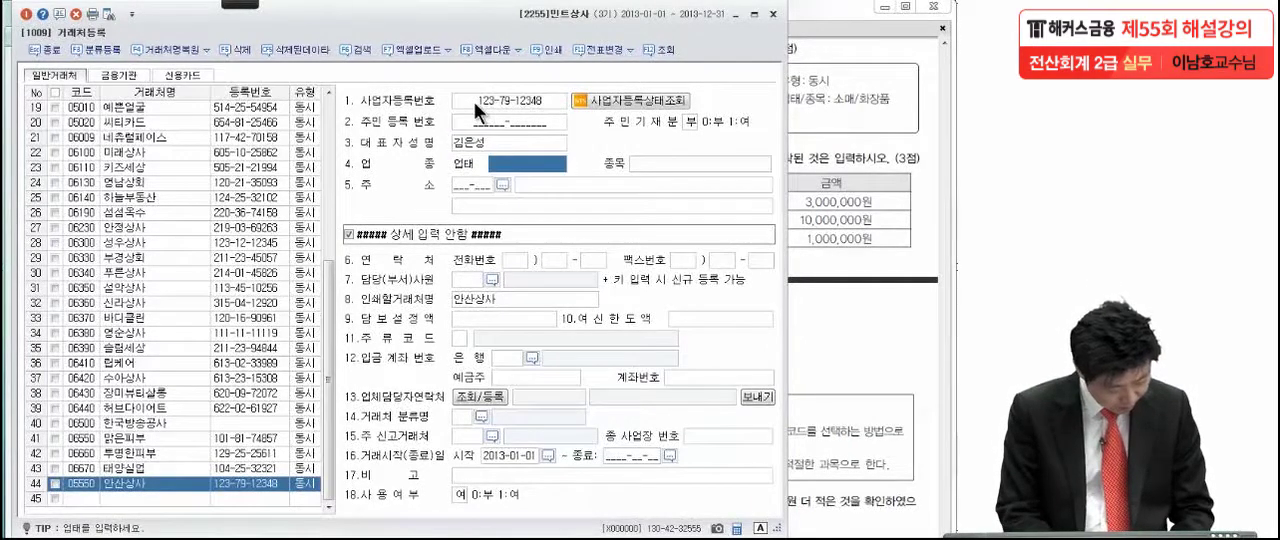
- Set the 업태 of 안산상사 to 소매 and its 종목 to 화장품
text(소매)
key(Return)
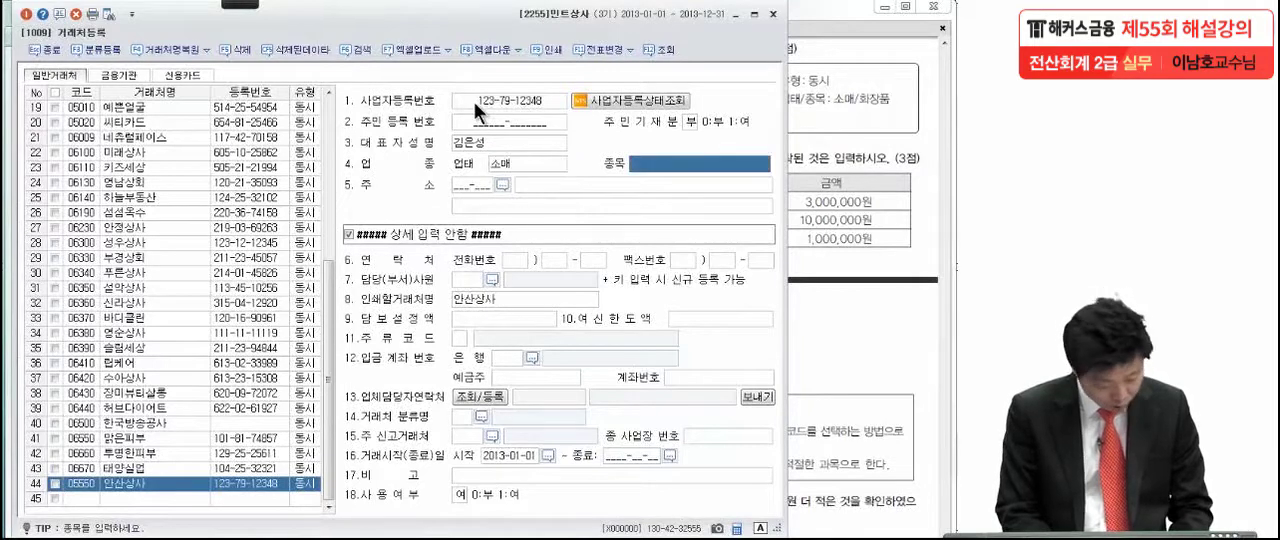
text(화장품)
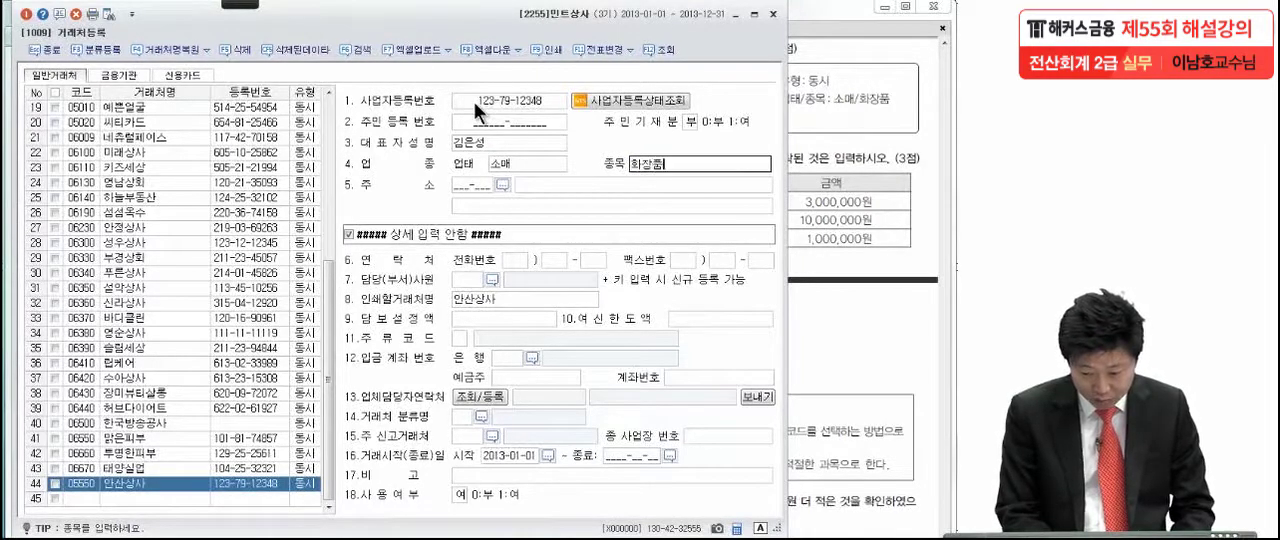
key(Return)
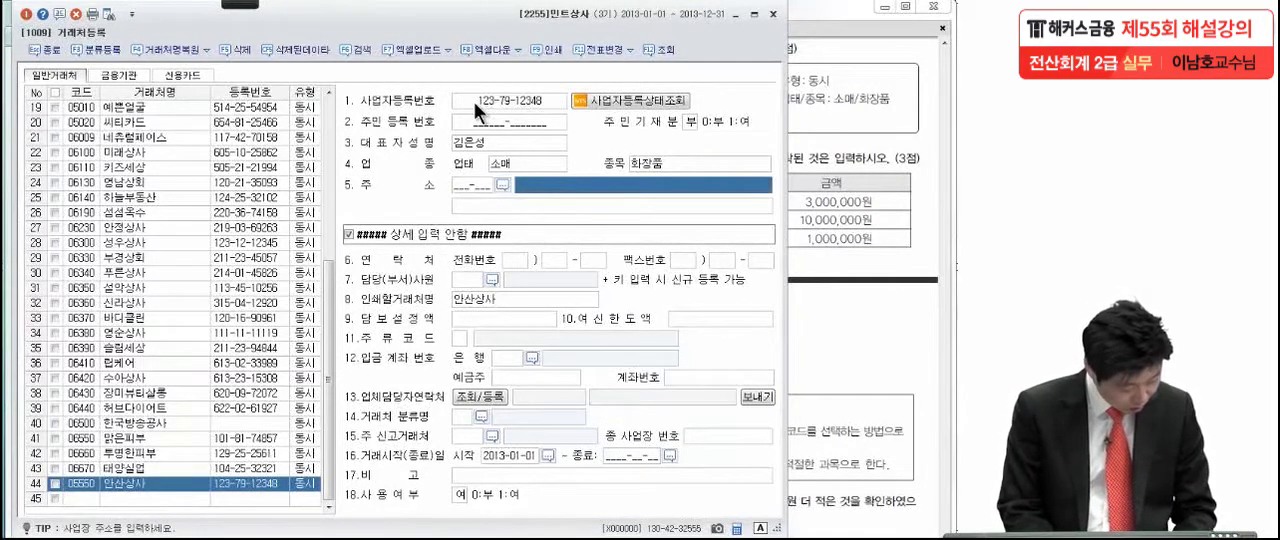
- Enter the business address given in the question for 안산상사 and close 거래처등록
text(서울시 동대문구)
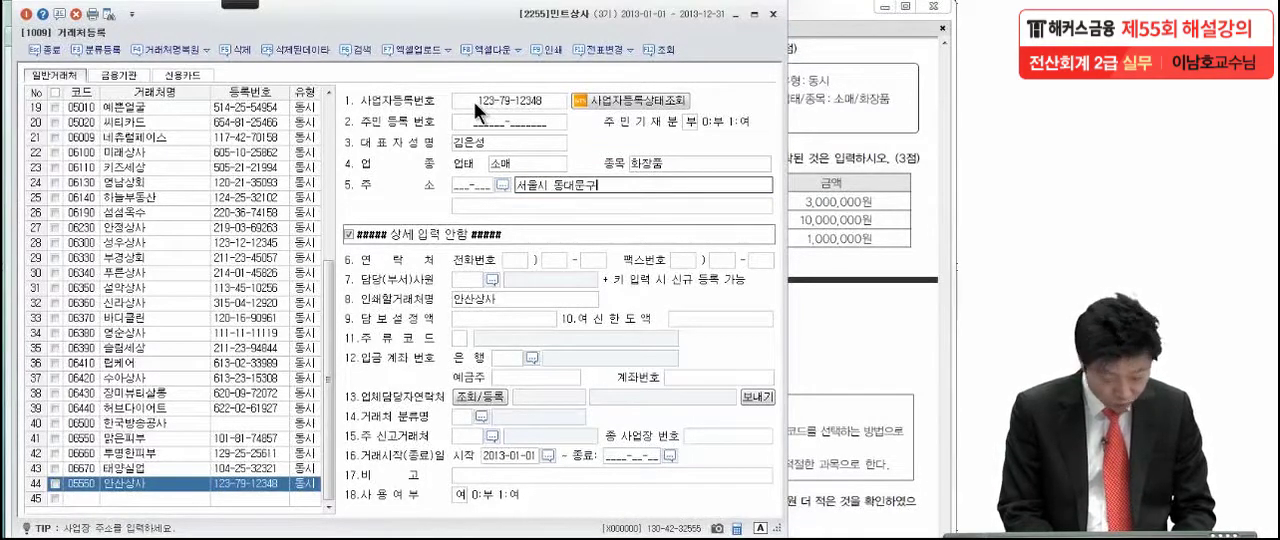
text( 제기동 )
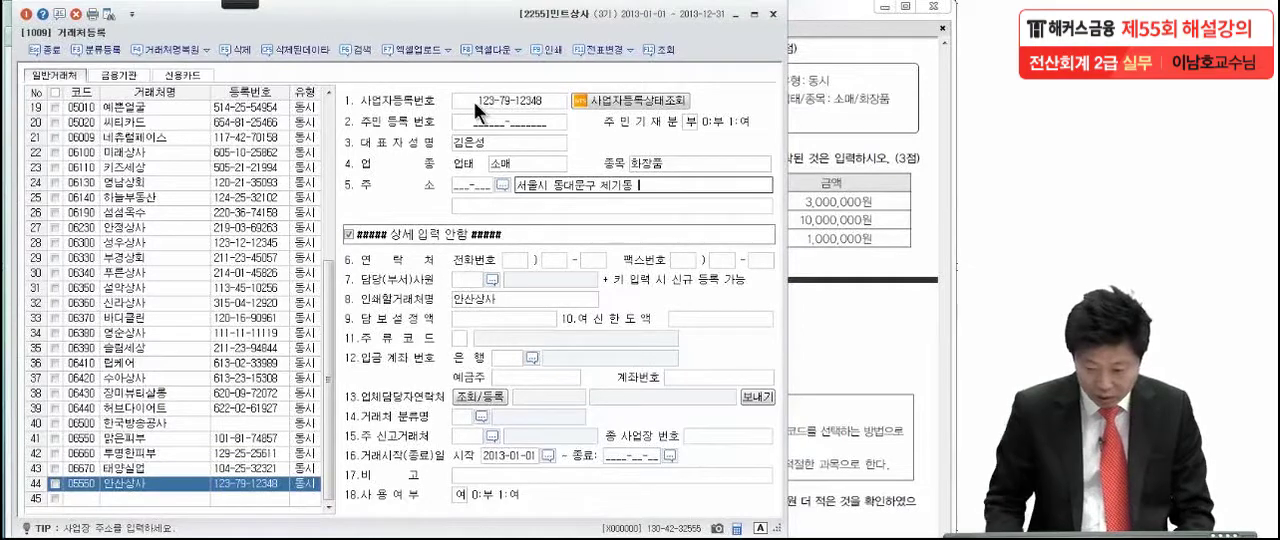
text(100)
key(Return)
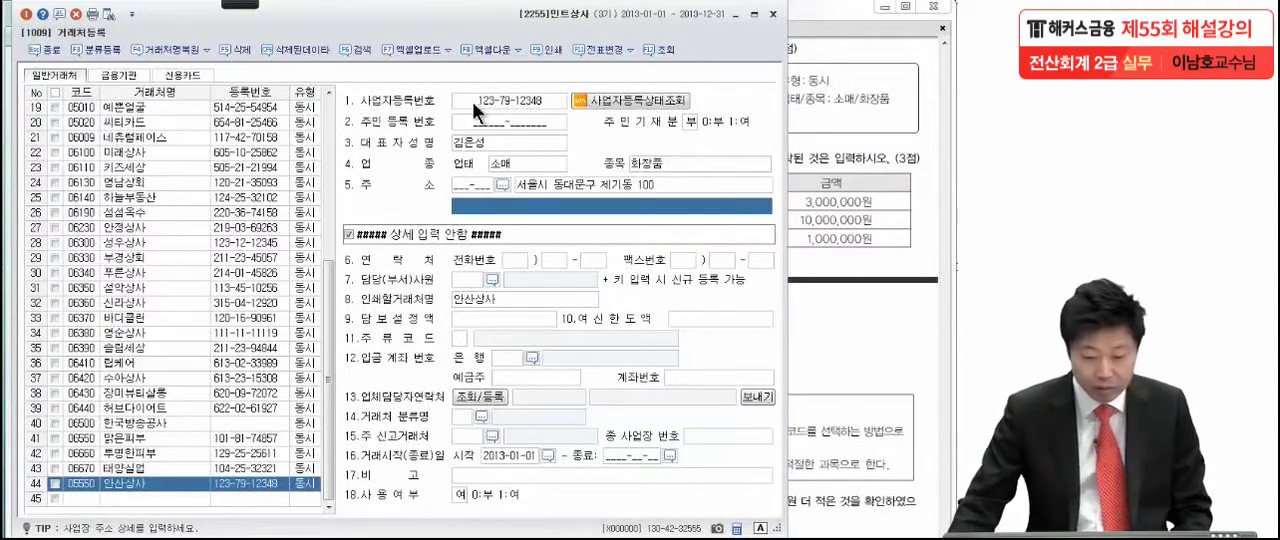
click(25, 15)
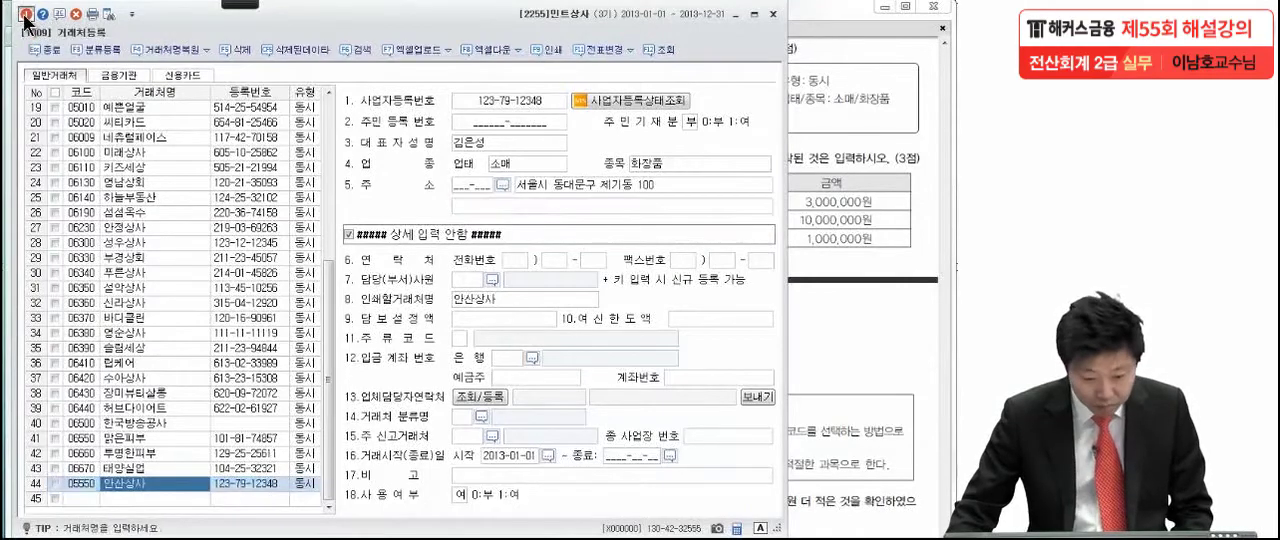
- Show the PDF question on 민트상사's 거래처별초기이월 data and mark points in its wording and table with the pen
click(842, 262)
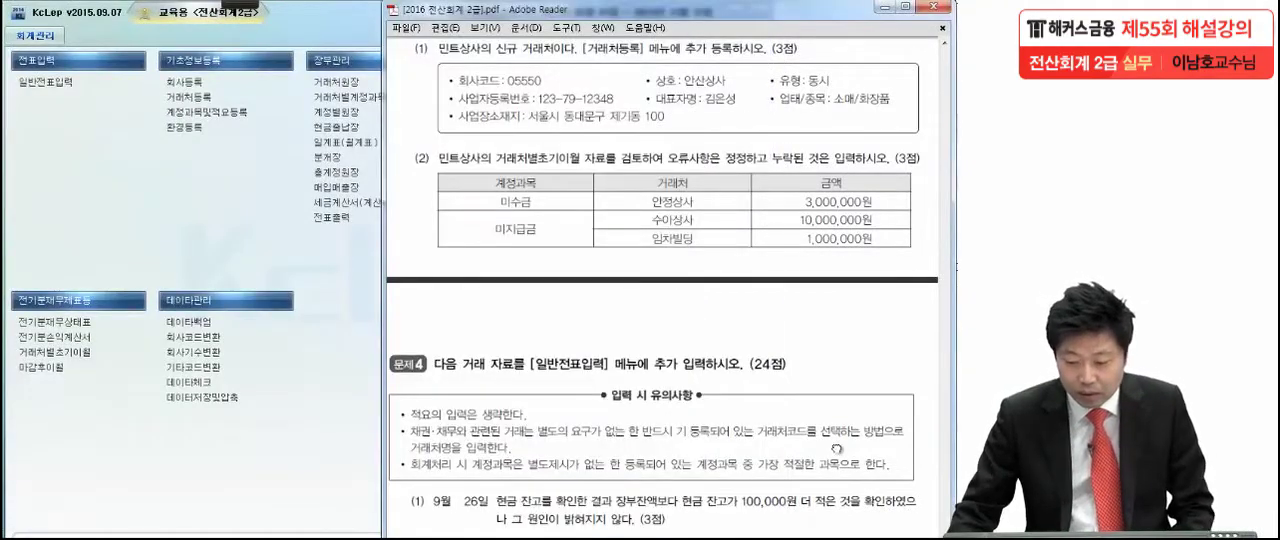
drag(837, 449, 835, 342)
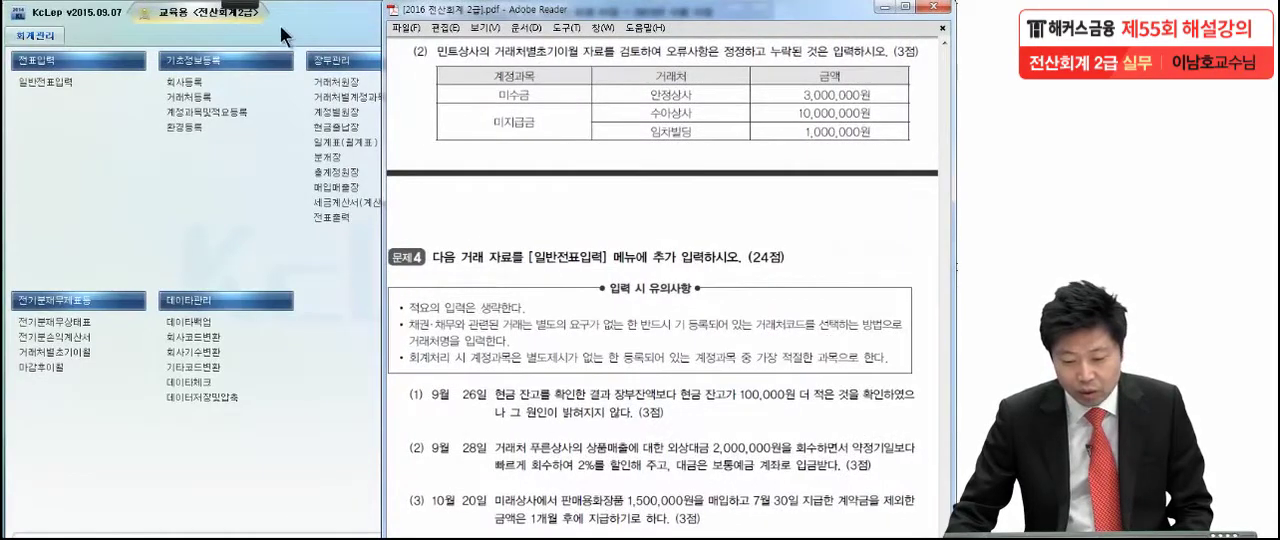
click(246, 3)
click(26, 26)
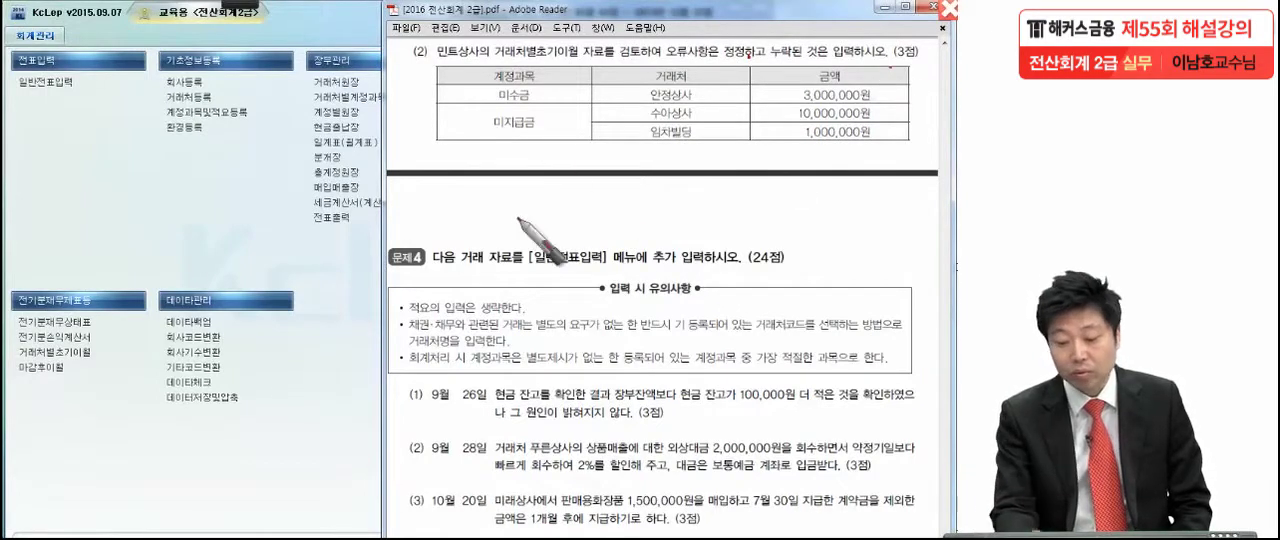
click(570, 100)
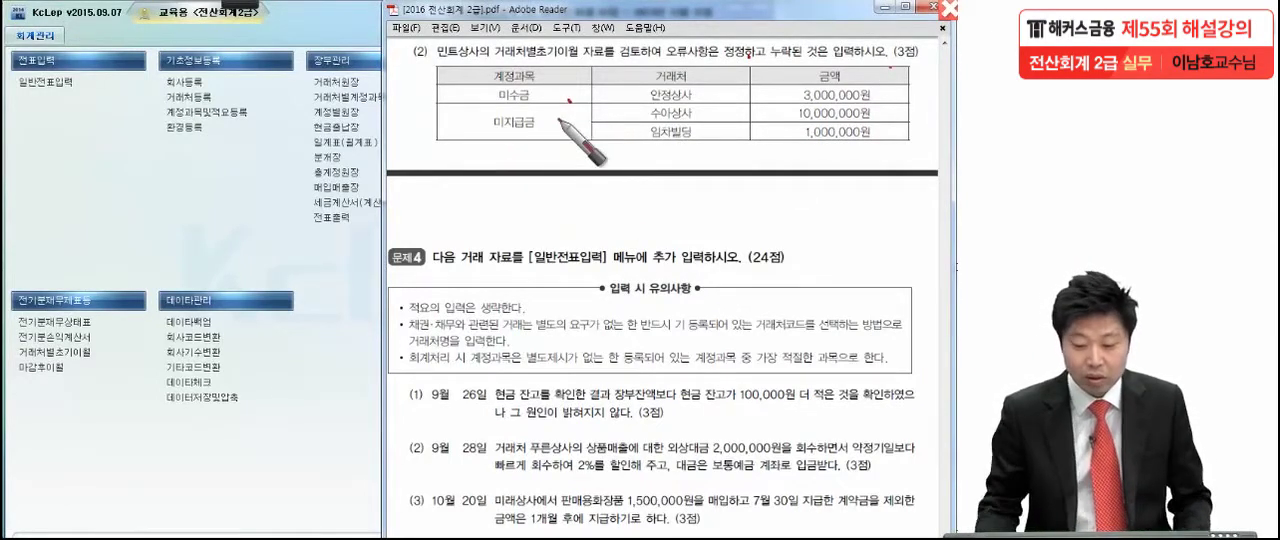
key(Escape)
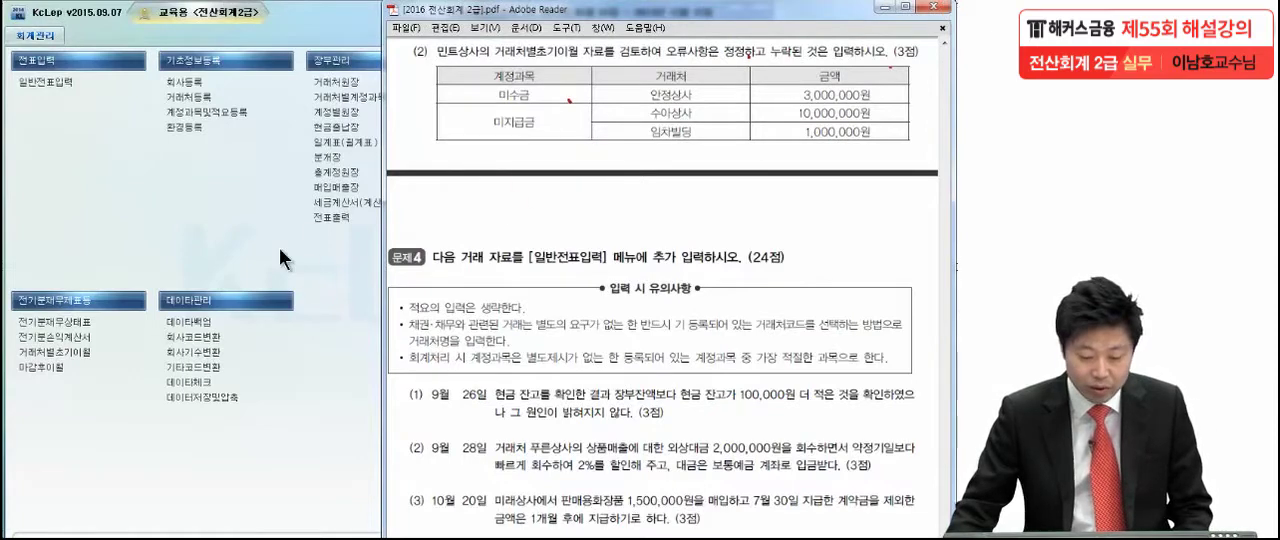
- Open 거래처별초기이월 and add the missing partner 안정상사 with 3,000,000 under 미수금
click(279, 247)
click(80, 356)
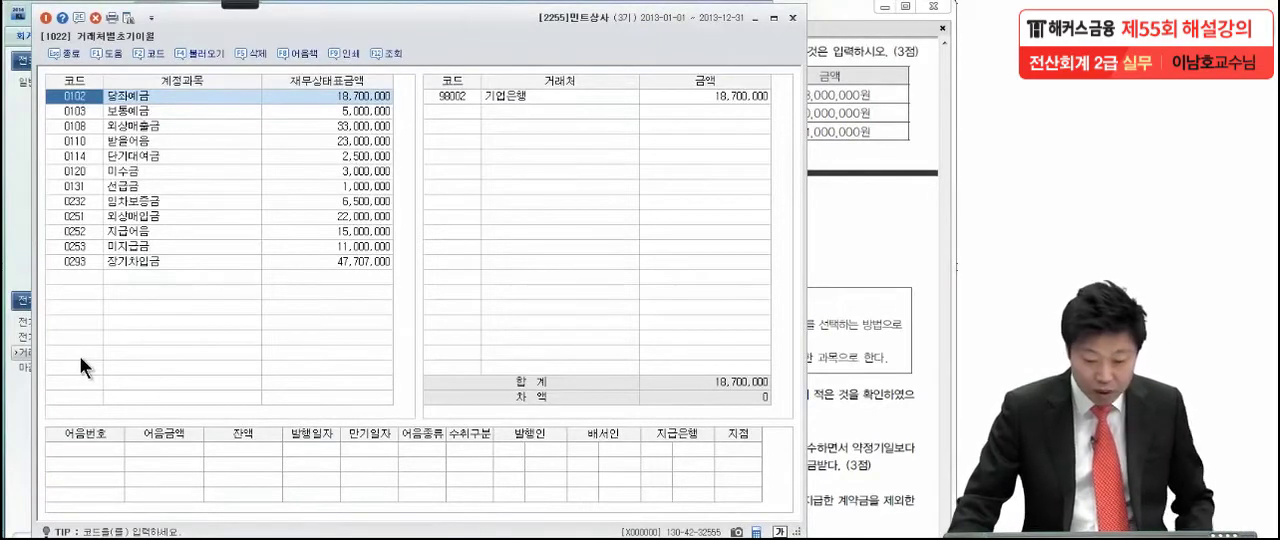
click(127, 170)
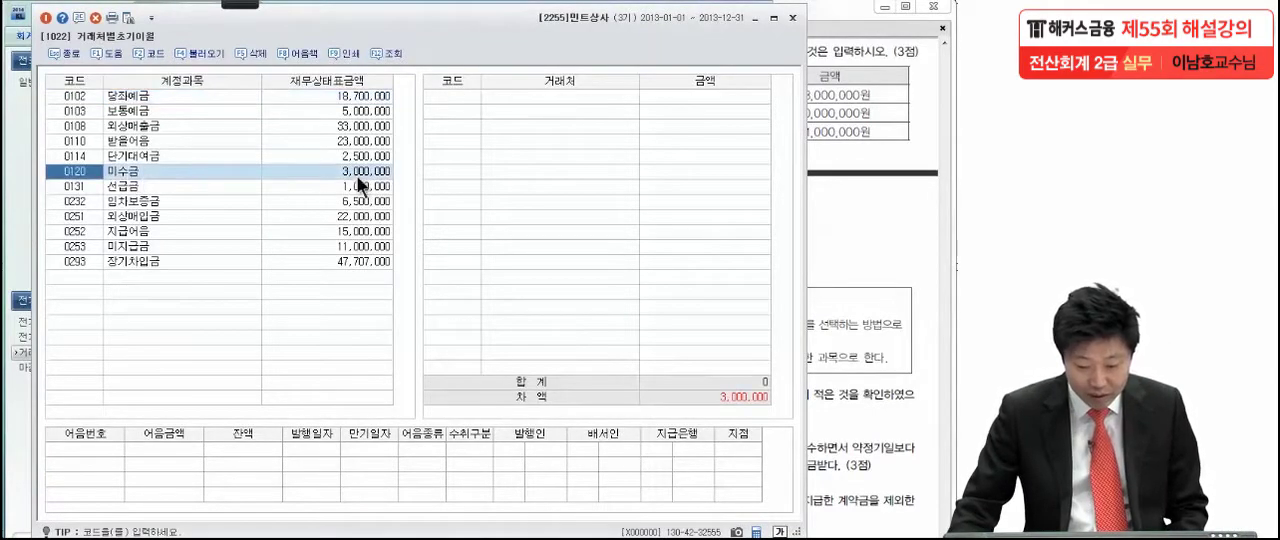
click(464, 100)
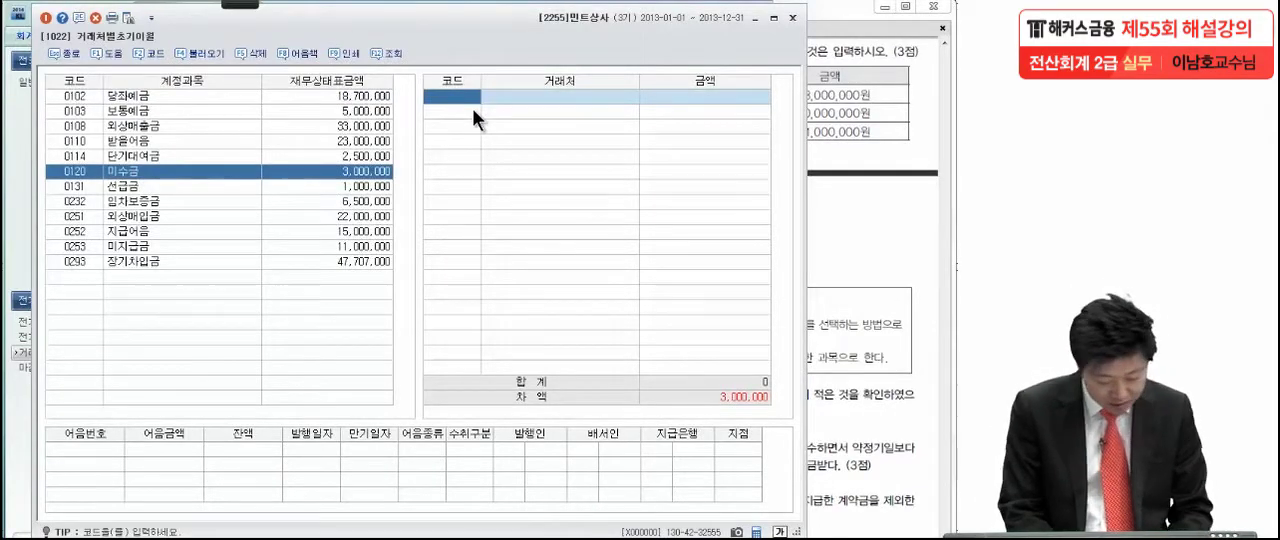
key(F2)
text(안경)
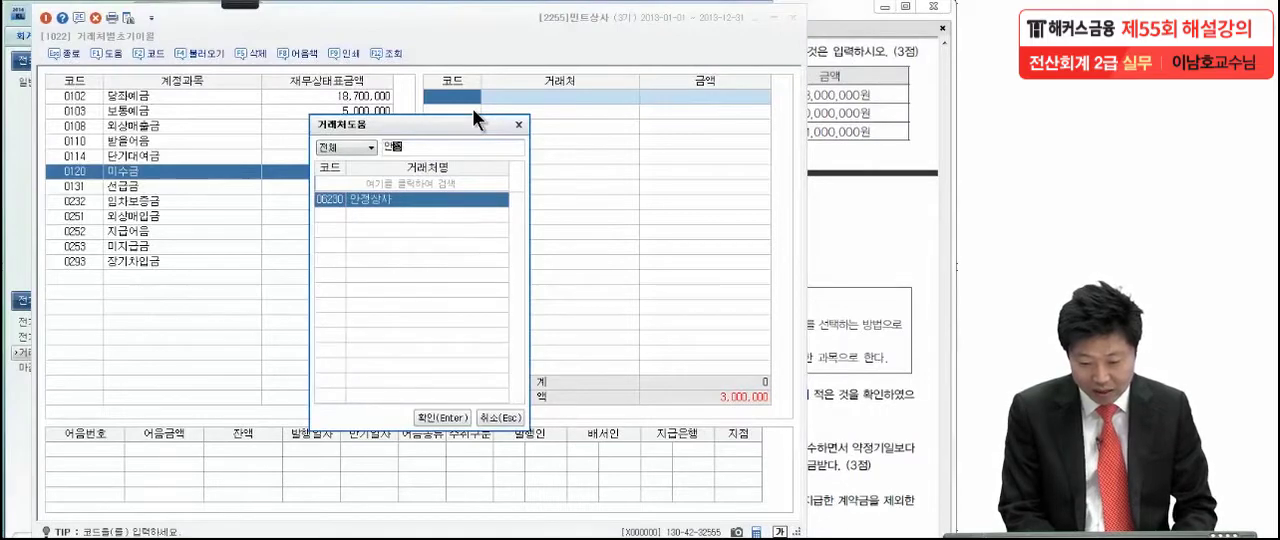
key(Return)
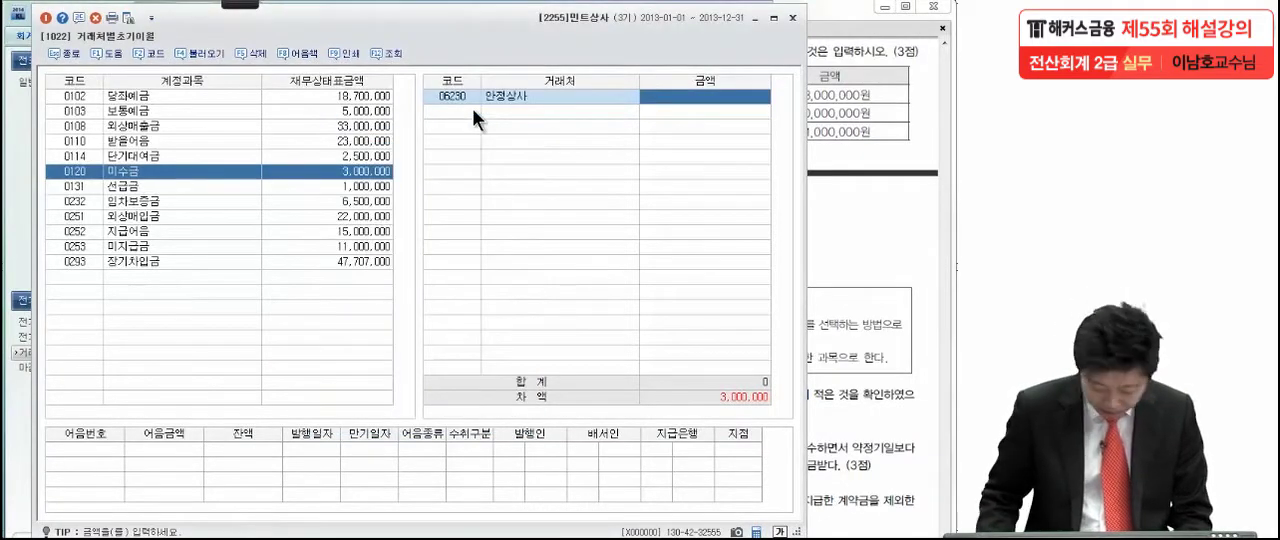
text(3,000)
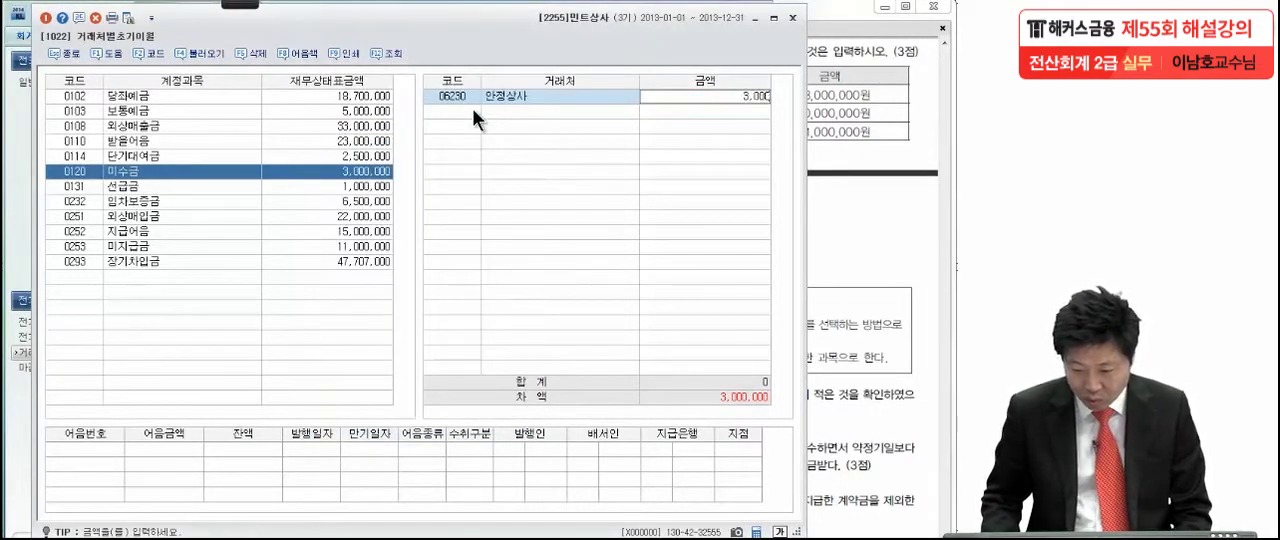
text(,000)
key(Return)
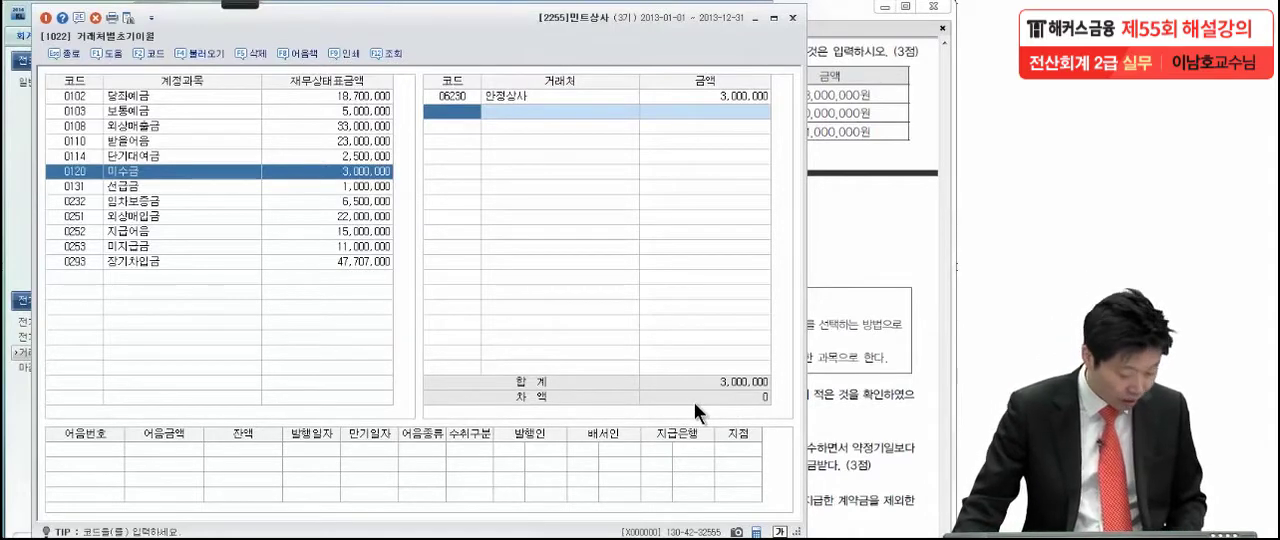
- Correct the 수아상사 amount under 미지급금 to 10,000,000 and close 거래처별초기이월
click(293, 247)
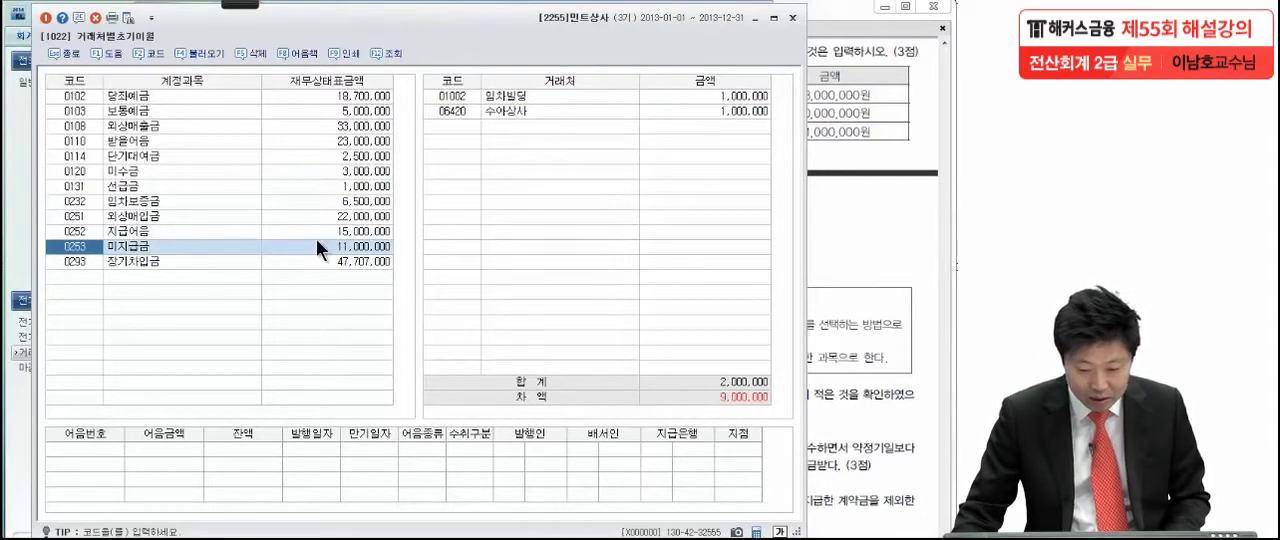
click(462, 99)
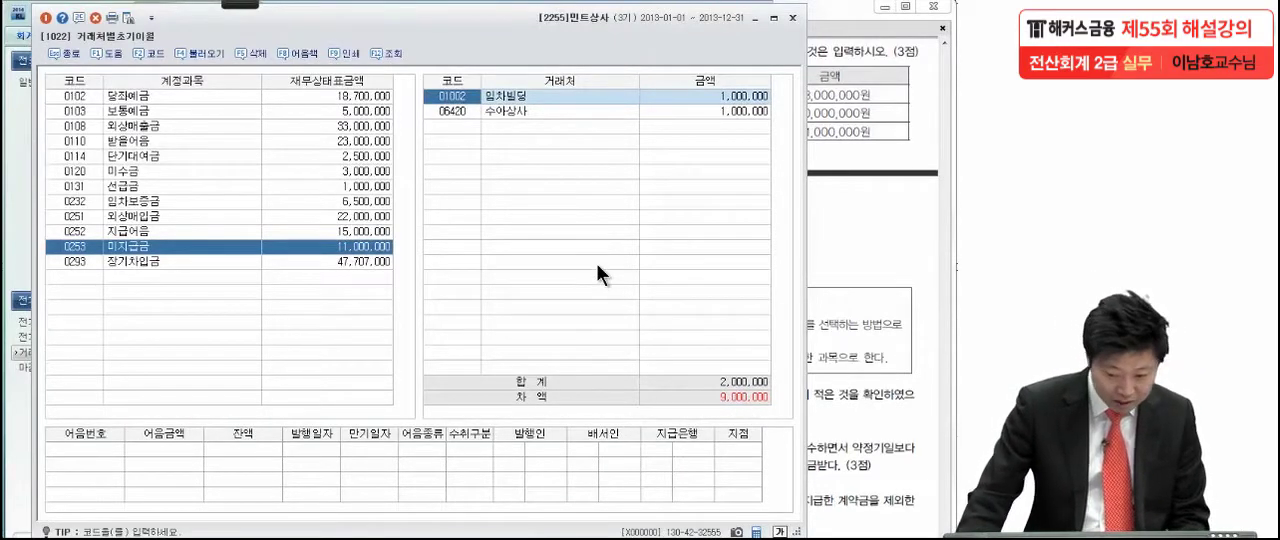
click(712, 112)
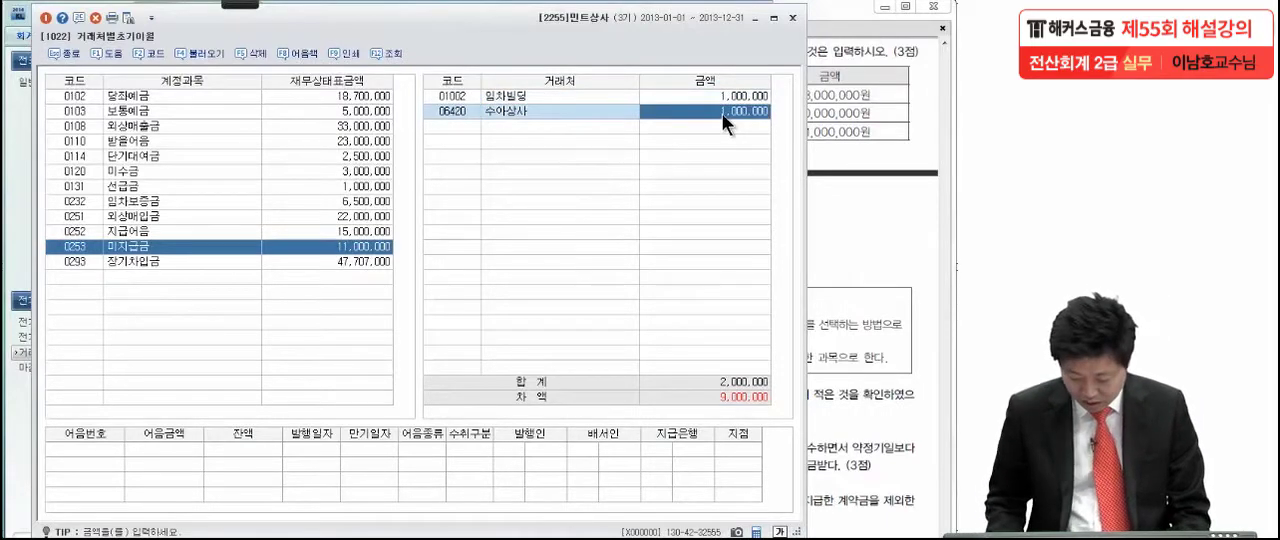
text(10,000,0)
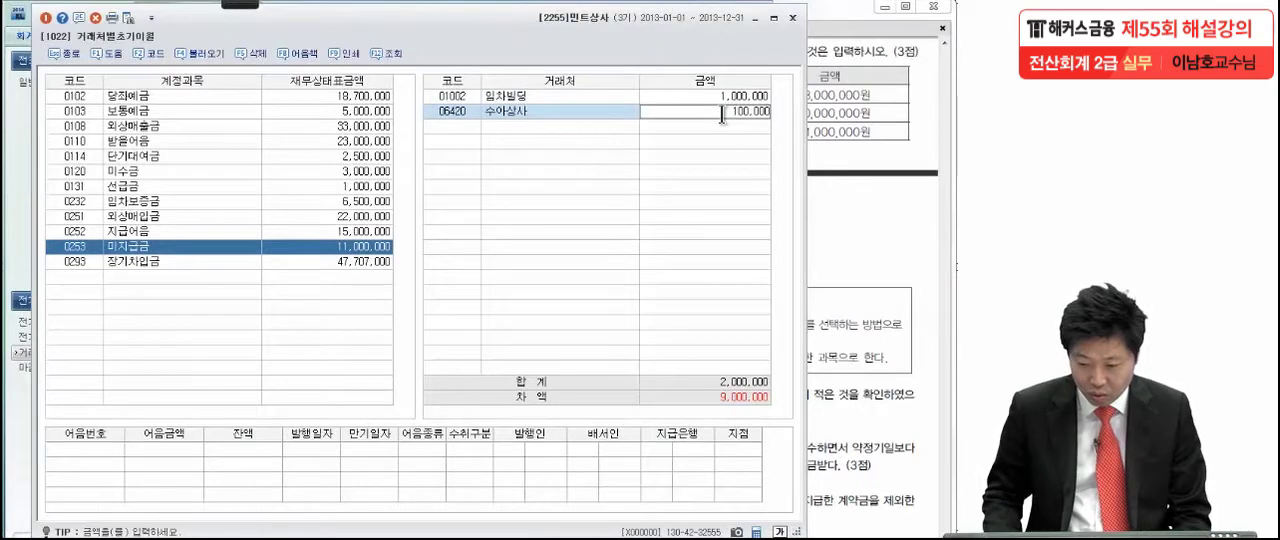
text(00)
key(Return)
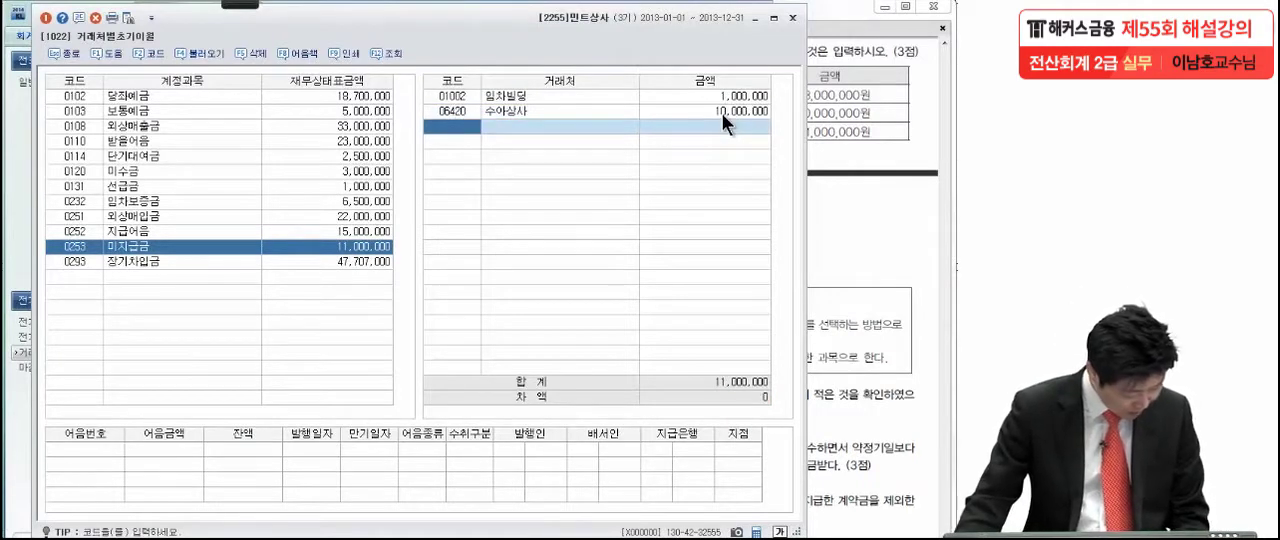
click(723, 99)
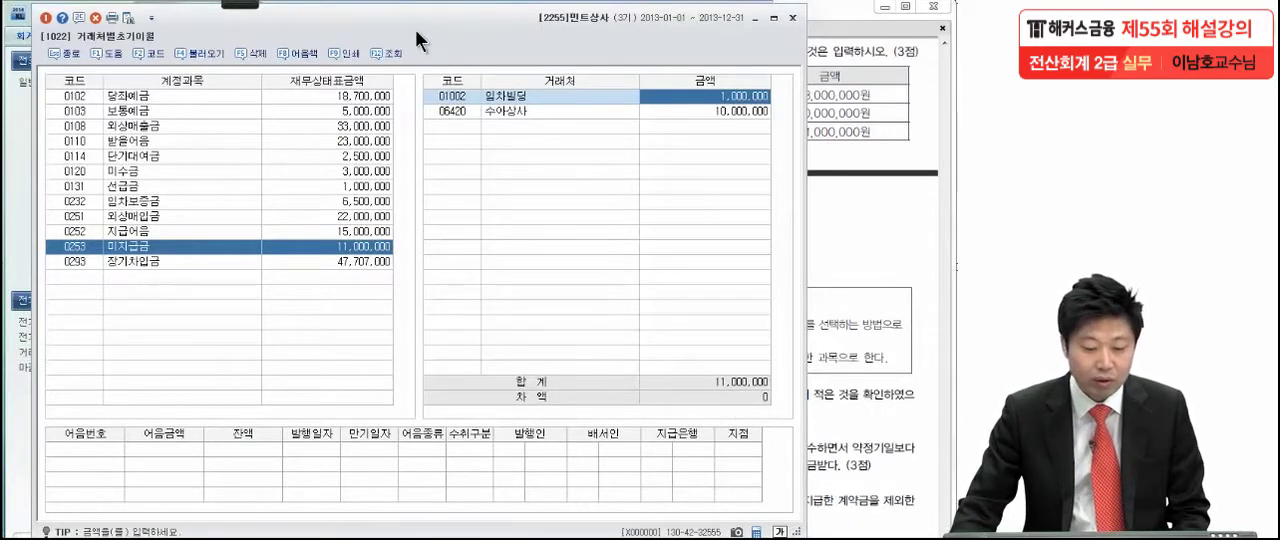
click(45, 18)
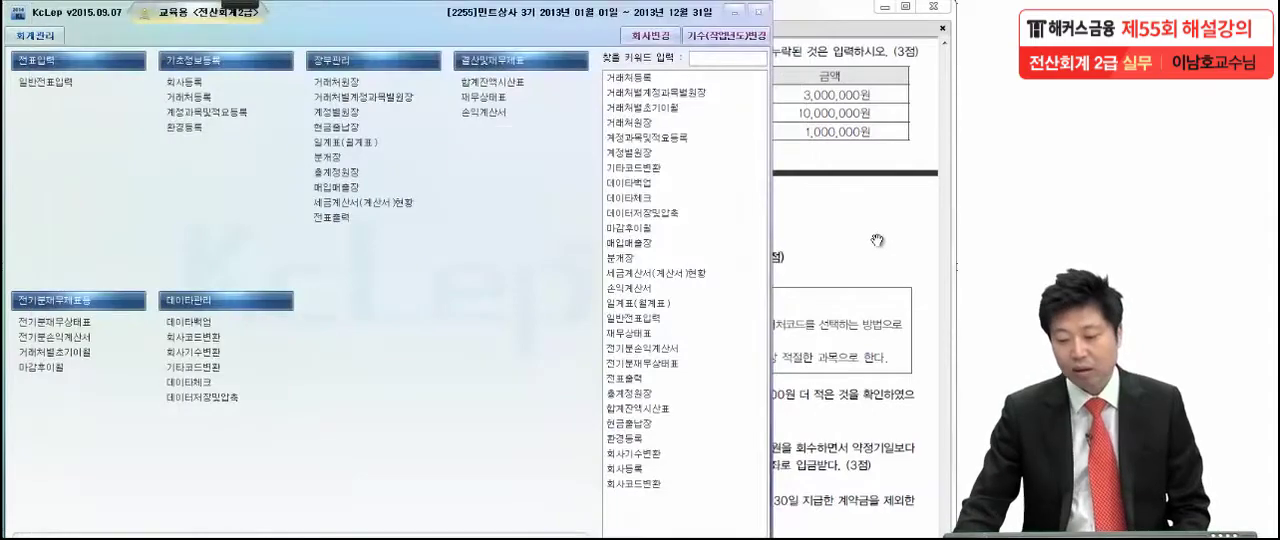
- Show the transactions of 문제4 in the PDF and mark the cash shortage in the 9월 26일 item with the pen
click(877, 240)
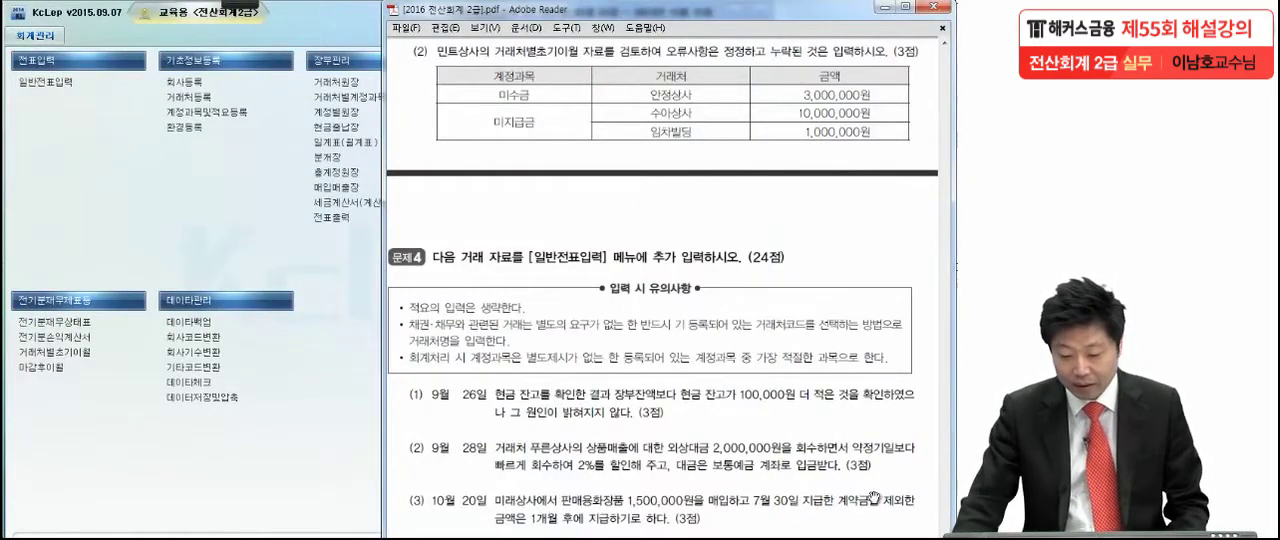
drag(867, 512, 880, 313)
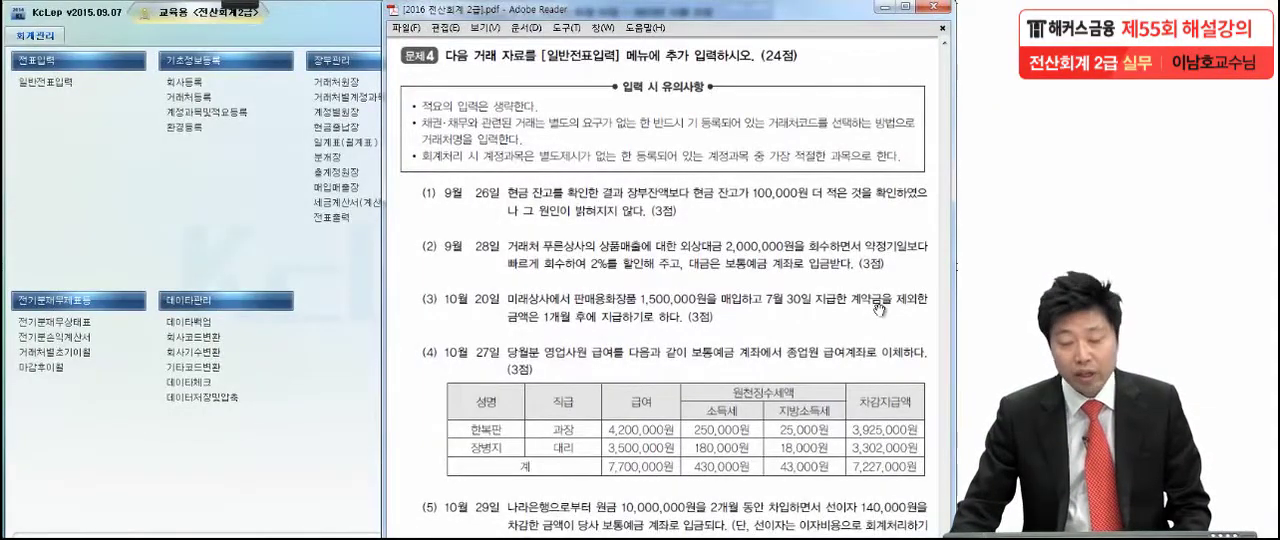
scroll(842, 400, down, 2)
scroll(841, 395, down, 3)
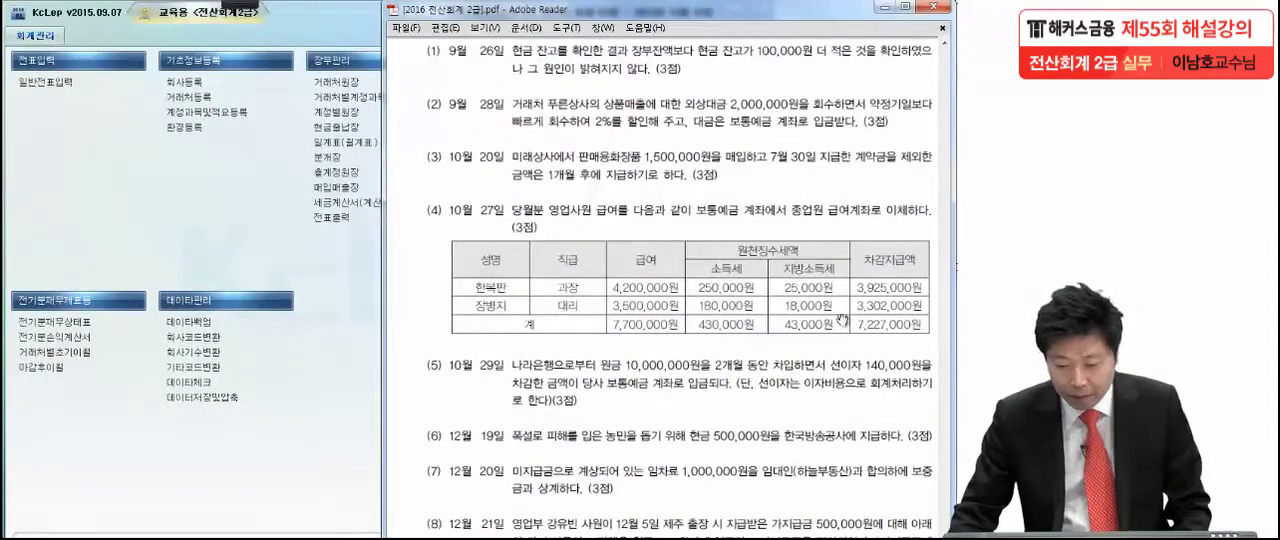
click(133, 15)
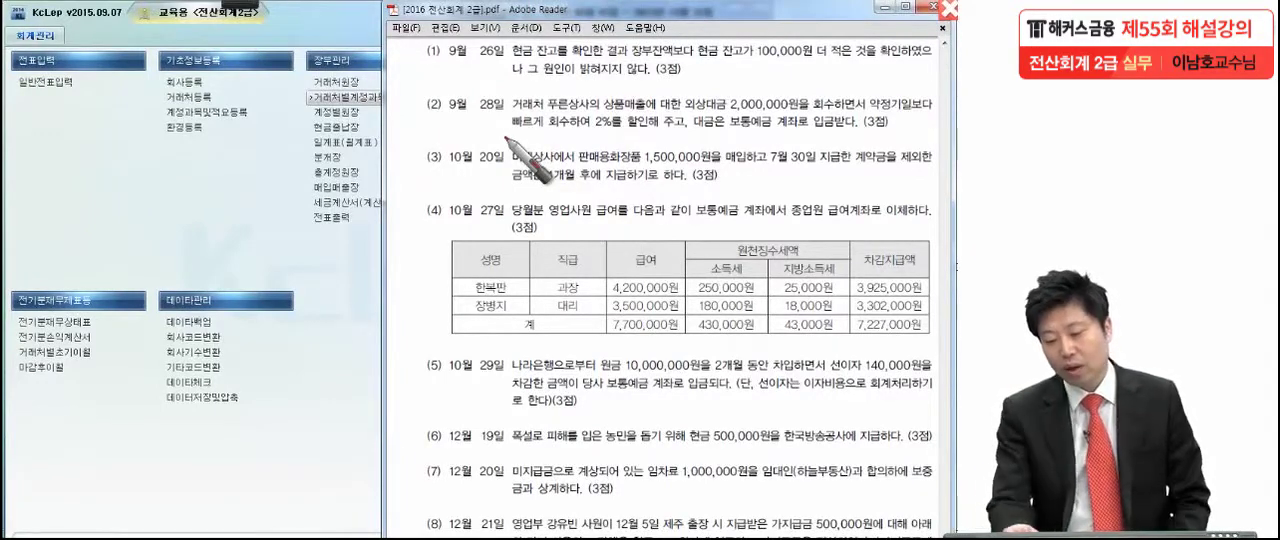
click(704, 58)
click(820, 62)
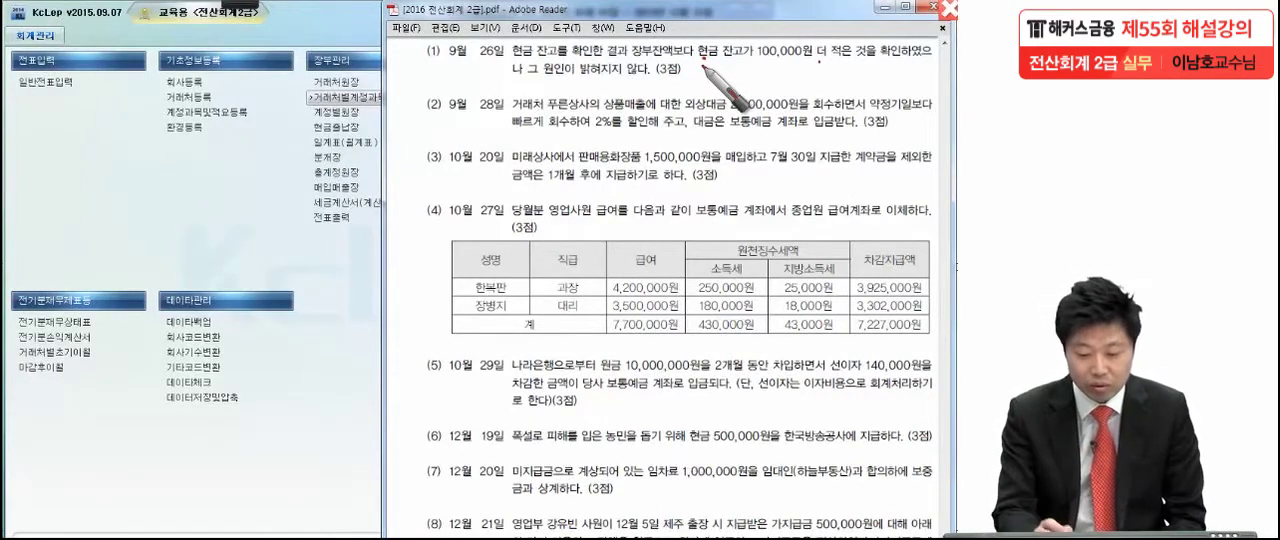
- Handwrite the 9월 26일 journal entry with the pen, 현금과부족 against 현금 100,000, circle 현금과부족, and leave pen mode
drag(376, 249, 351, 301)
mouse_move(413, 236)
mouse_down()
mouse_move(425, 285)
mouse_move(488, 243)
mouse_move(495, 277)
mouse_up()
mouse_move(603, 250)
mouse_down()
mouse_move(605, 272)
mouse_move(770, 256)
mouse_up()
drag(62, 240, 180, 292)
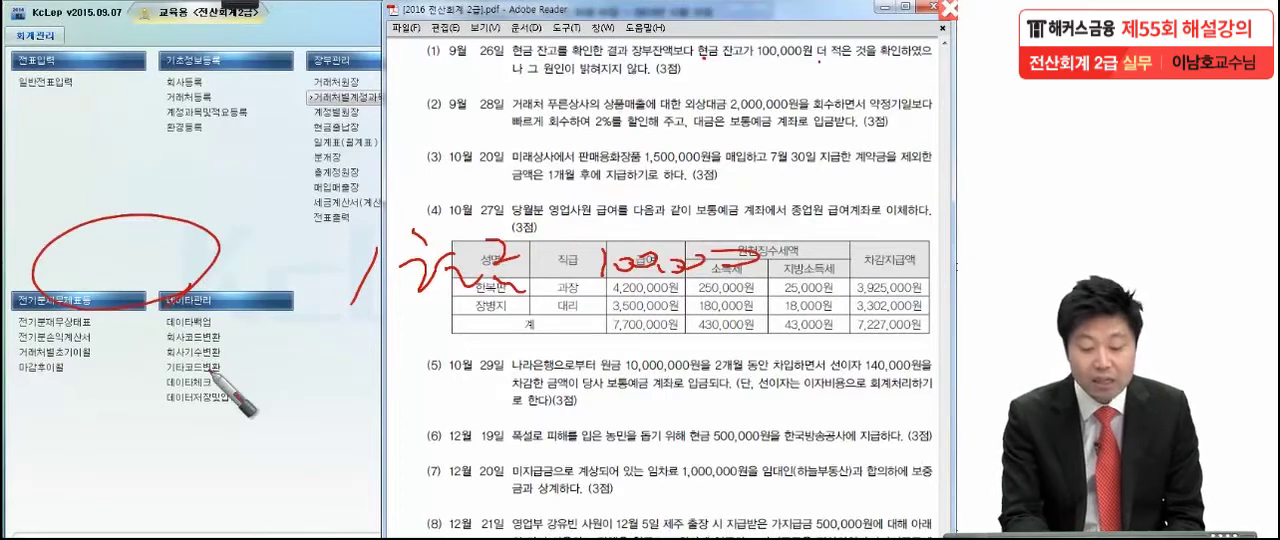
mouse_move(64, 252)
mouse_down()
mouse_move(96, 270)
mouse_move(200, 257)
mouse_move(228, 292)
mouse_up()
drag(330, 262, 322, 300)
drag(350, 250, 315, 325)
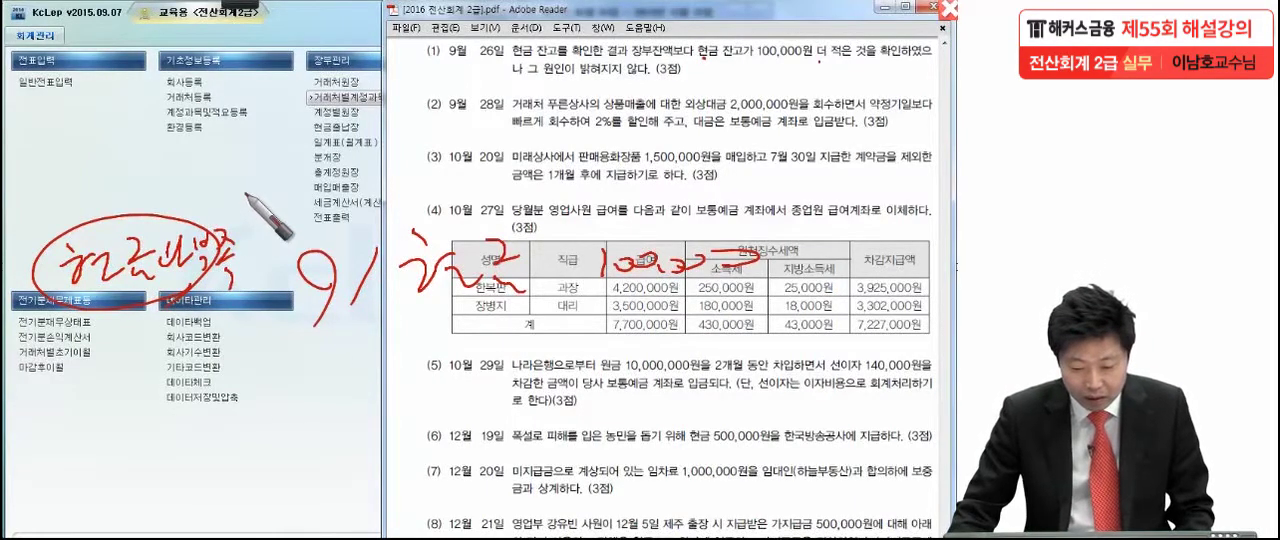
key(Escape)
- Open 일반전표입력 for the company and set the voucher date to 9월 26일
click(49, 82)
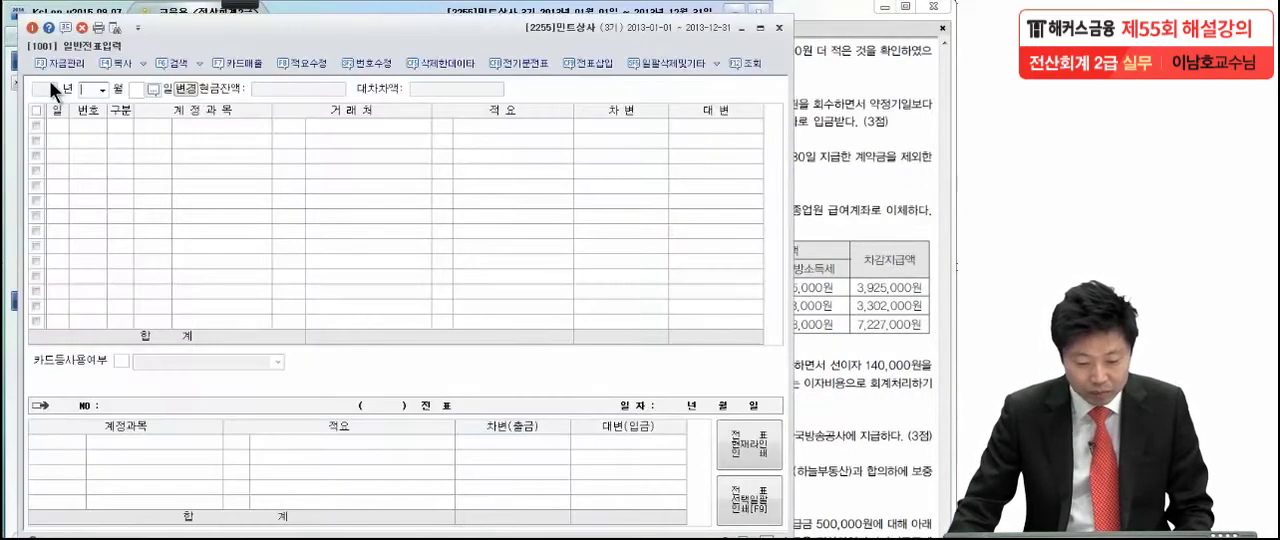
click(101, 90)
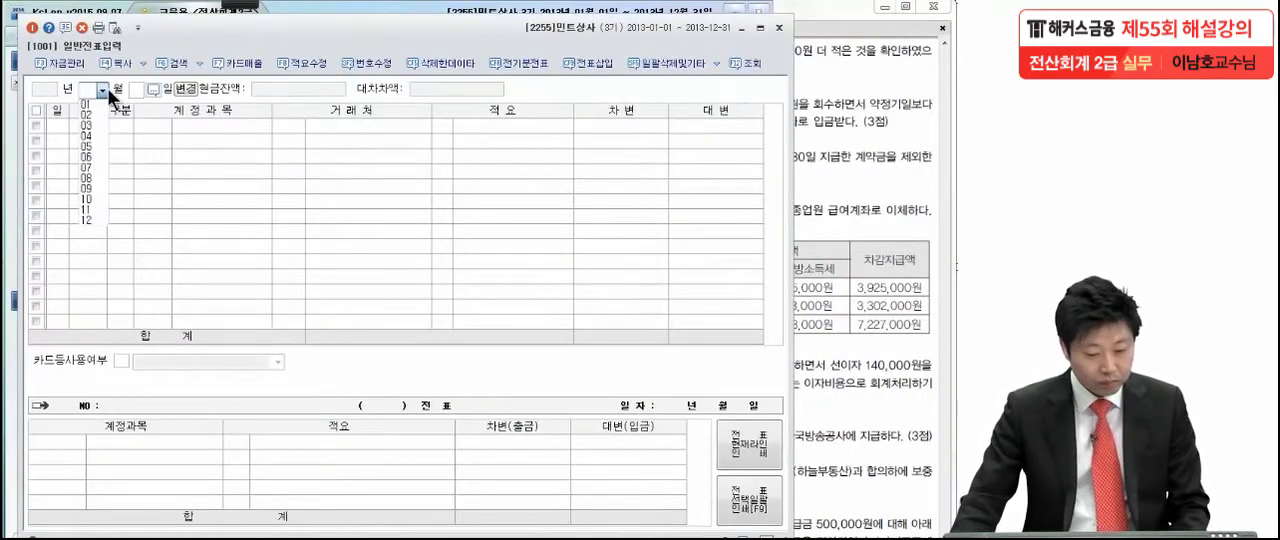
click(98, 184)
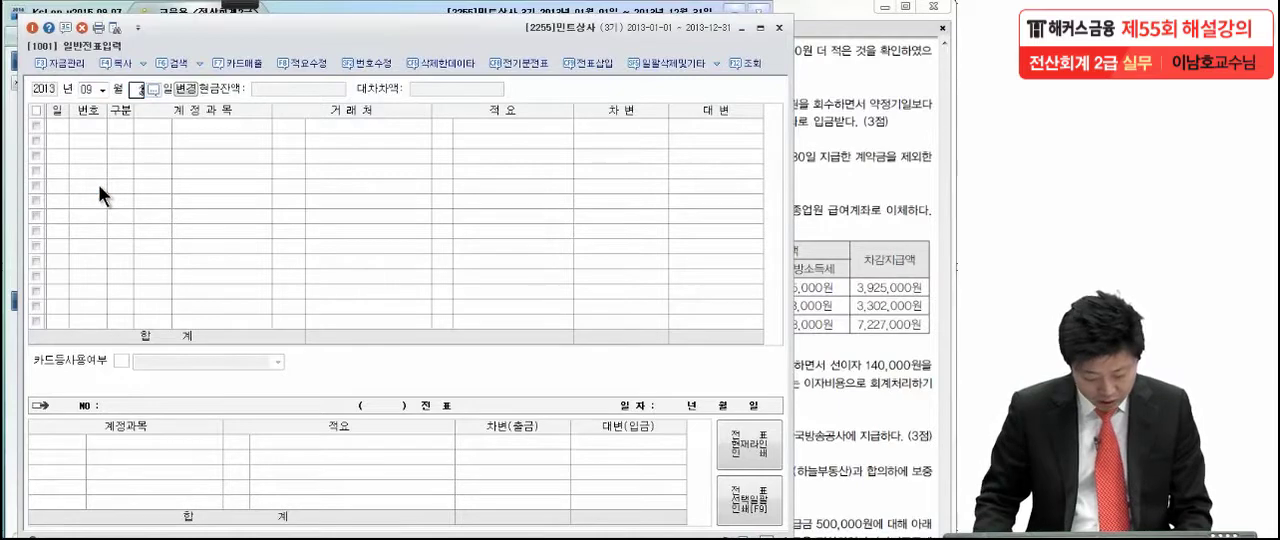
key(Return)
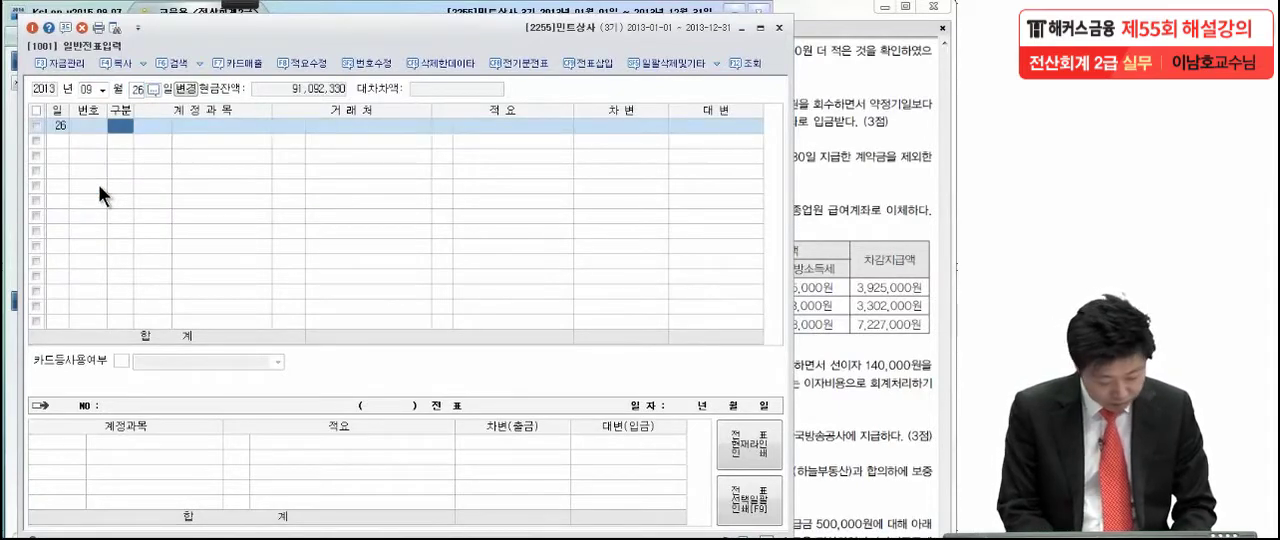
- Enter a debit line for 9월 26일 with account 0141 현금과부족 and the amount 100,000
text(3)
key(Return)
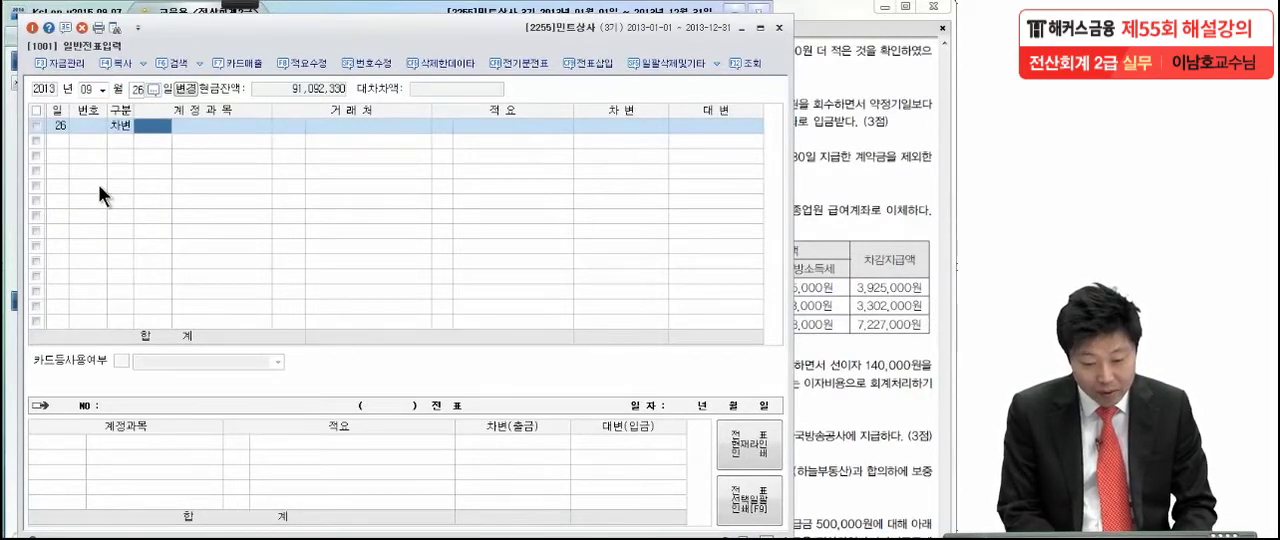
text(현금)
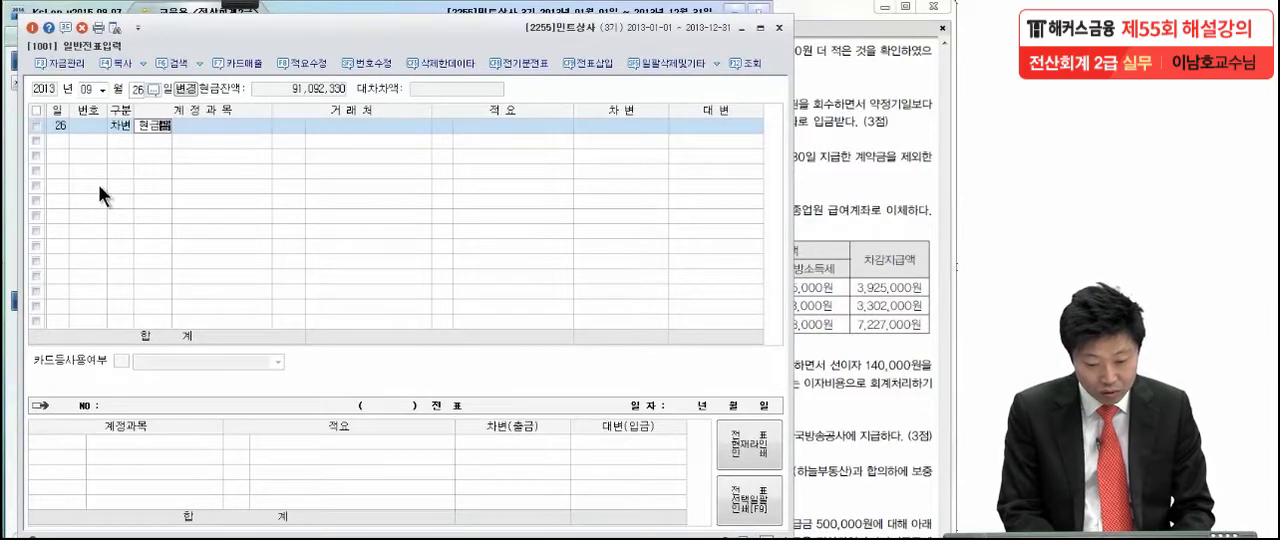
key(Return)
key(Down)
key(Return)
key(Return)
key(Return)
key(Return)
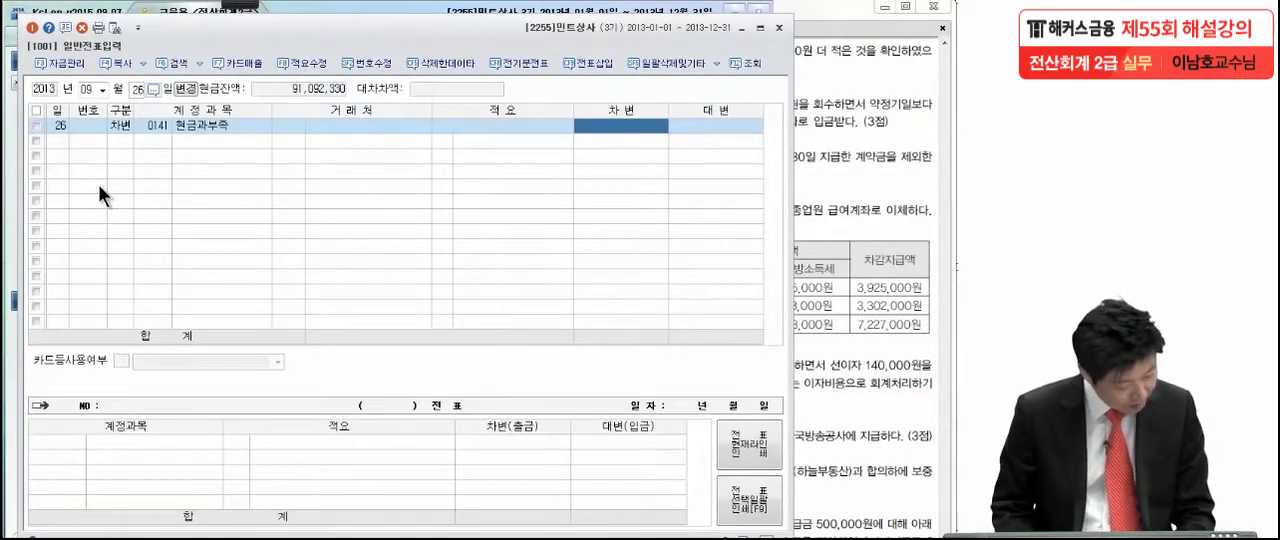
text(1000000)
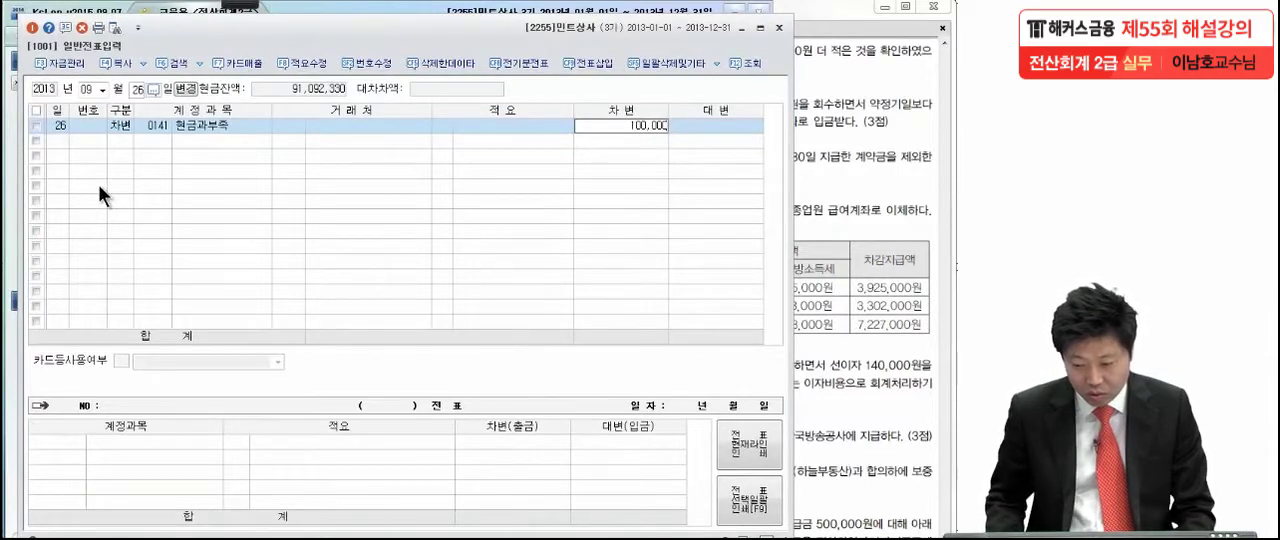
key(Return)
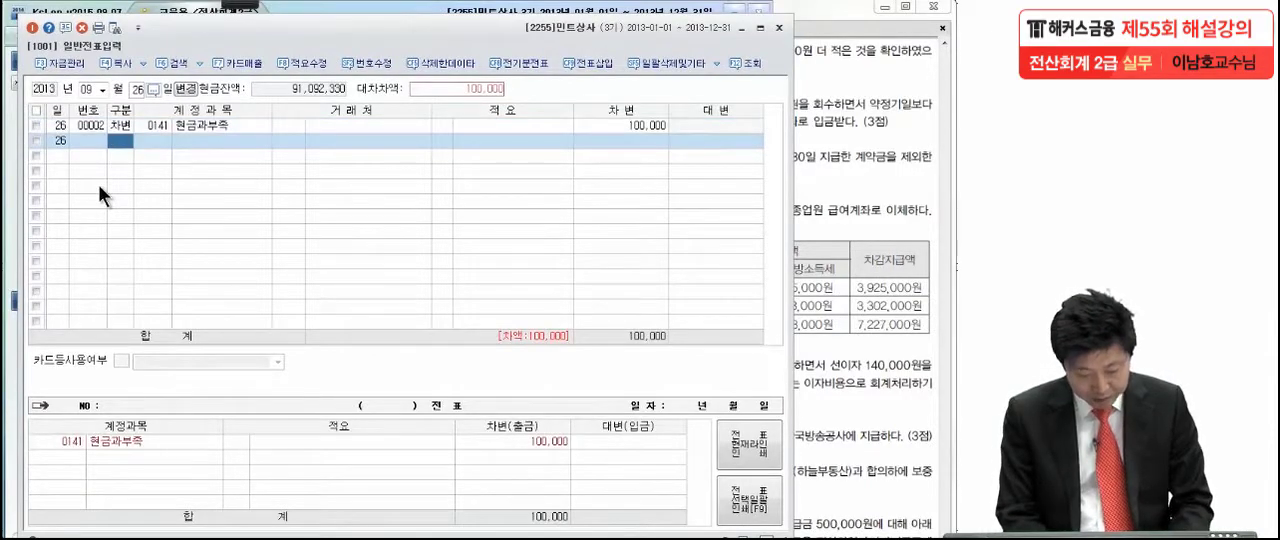
- Balance the 9월 26일 voucher with a credit line of 100,000 to account 0101 현금
text(4)
text(현)
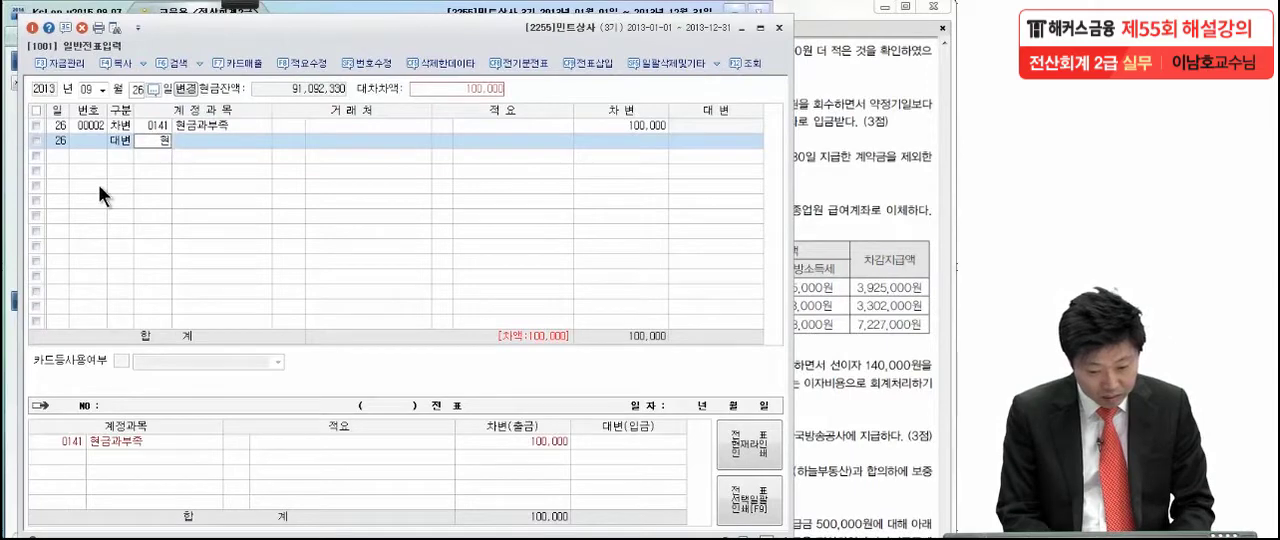
key(Return)
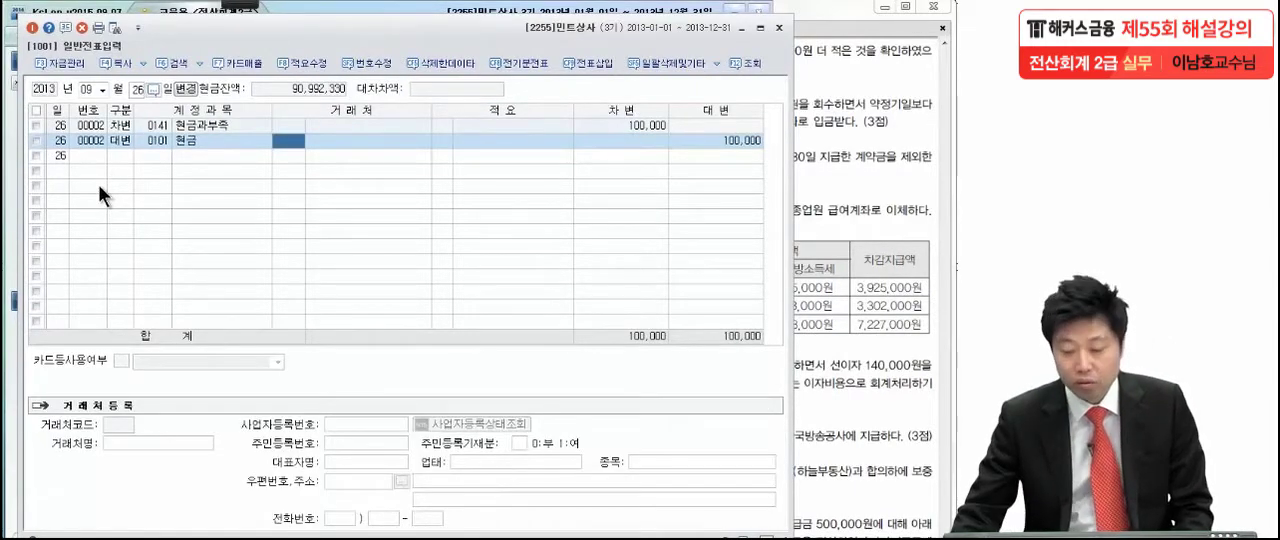
- Show the 9월 28일 item of the PDF, underline the 2% discount with the pen and mark the end of its text
click(830, 164)
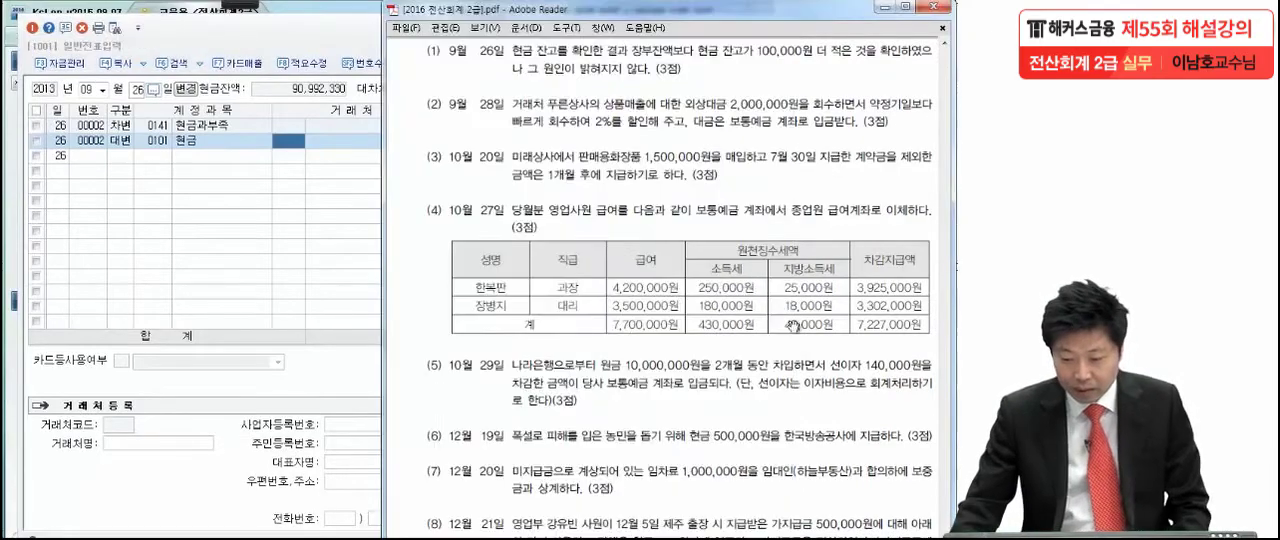
scroll(780, 340, down, 2)
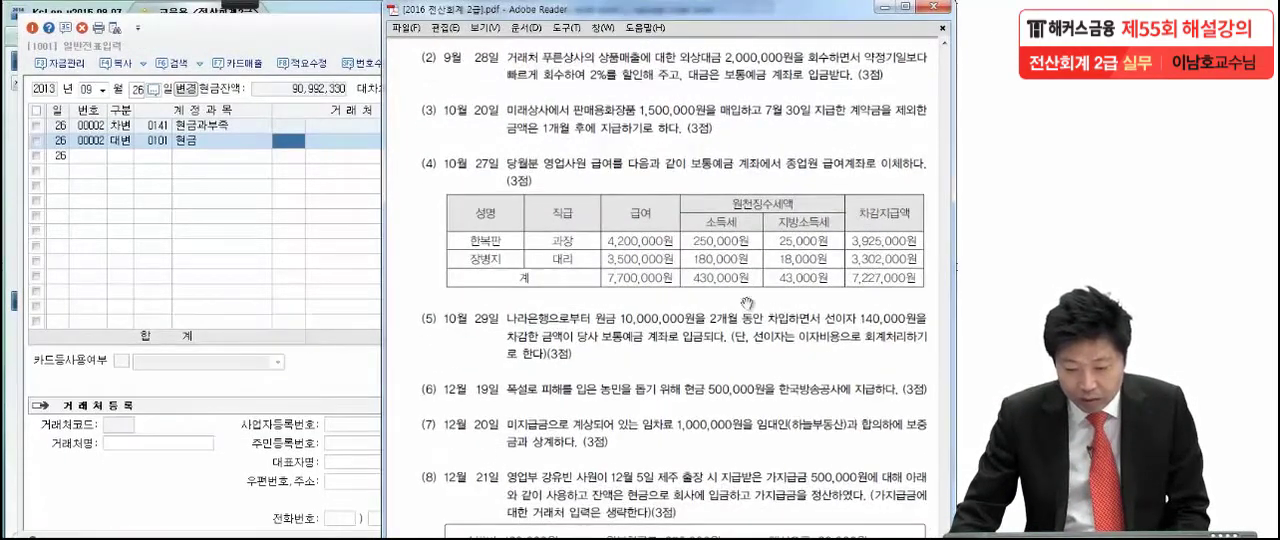
mouse_move(256, 12)
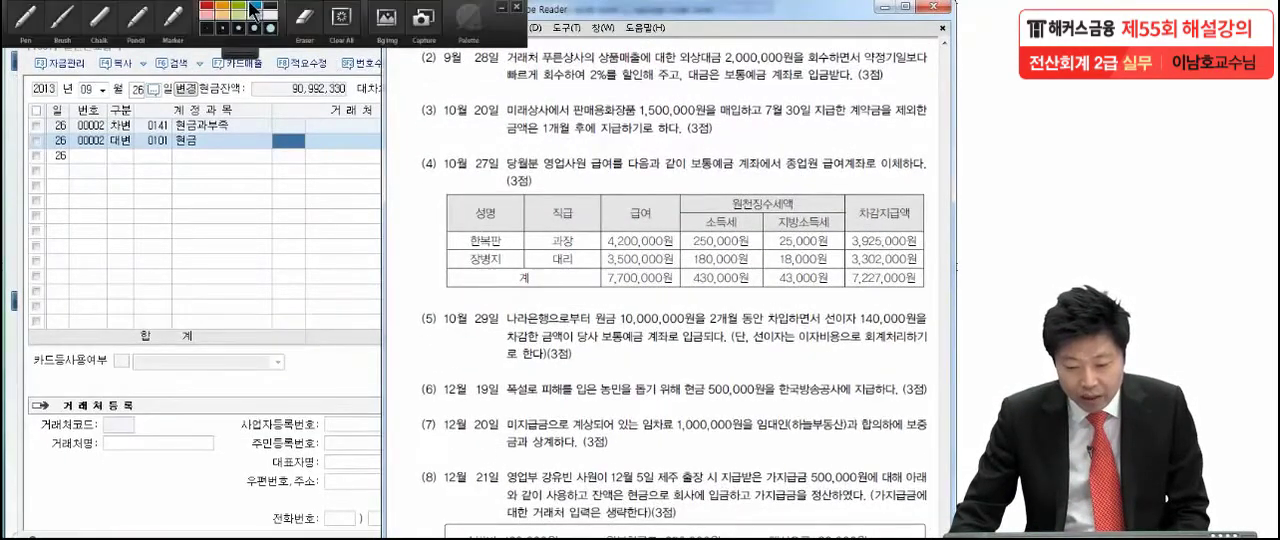
click(27, 18)
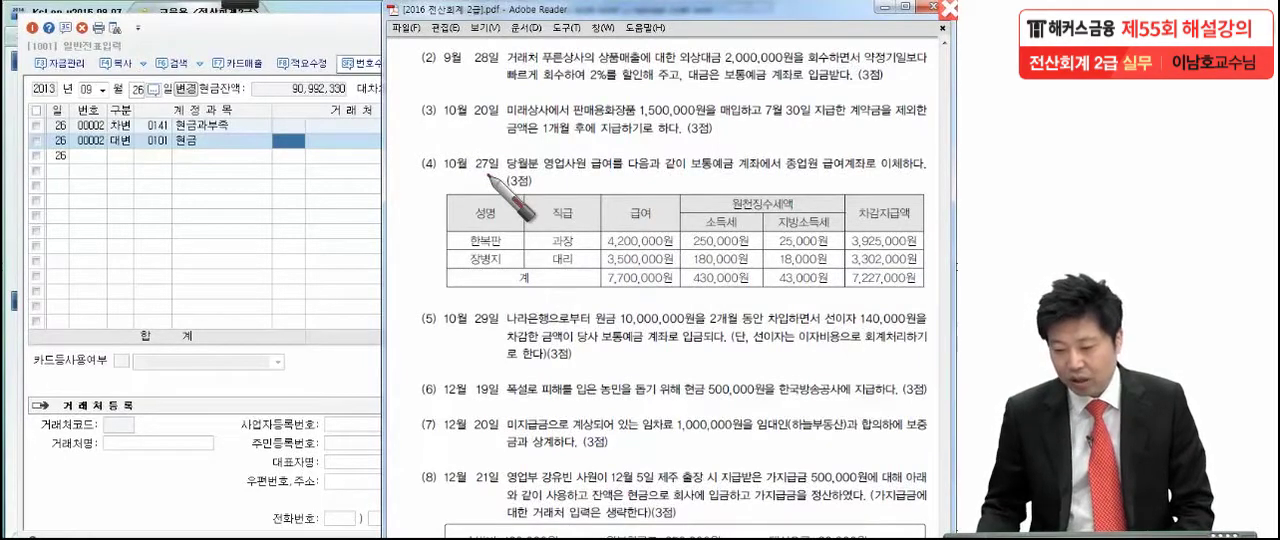
drag(589, 87, 642, 89)
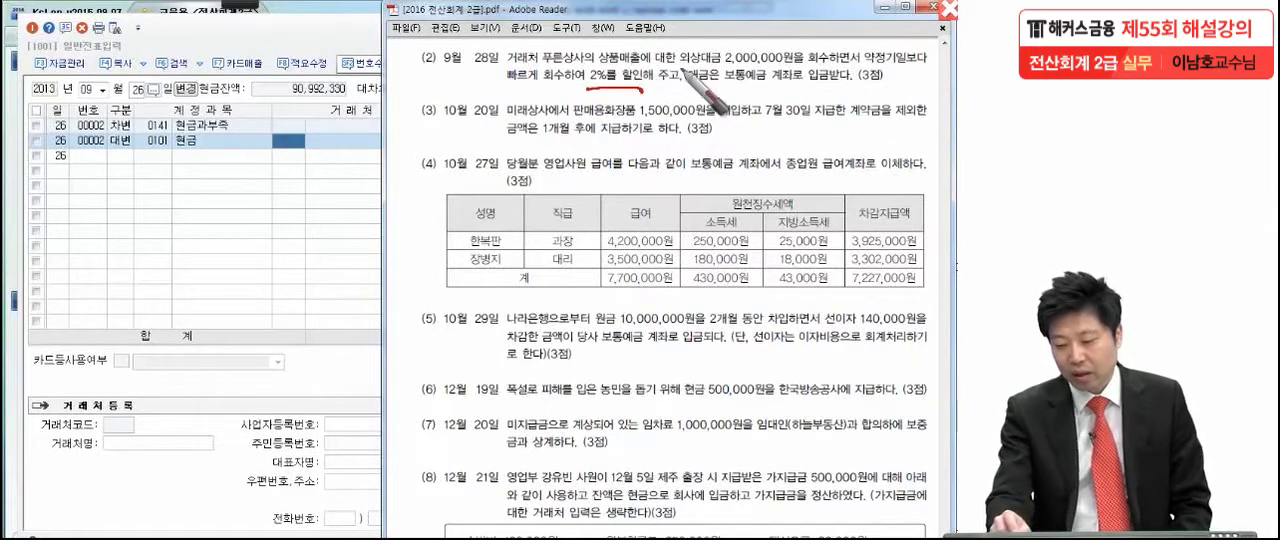
drag(853, 81, 855, 87)
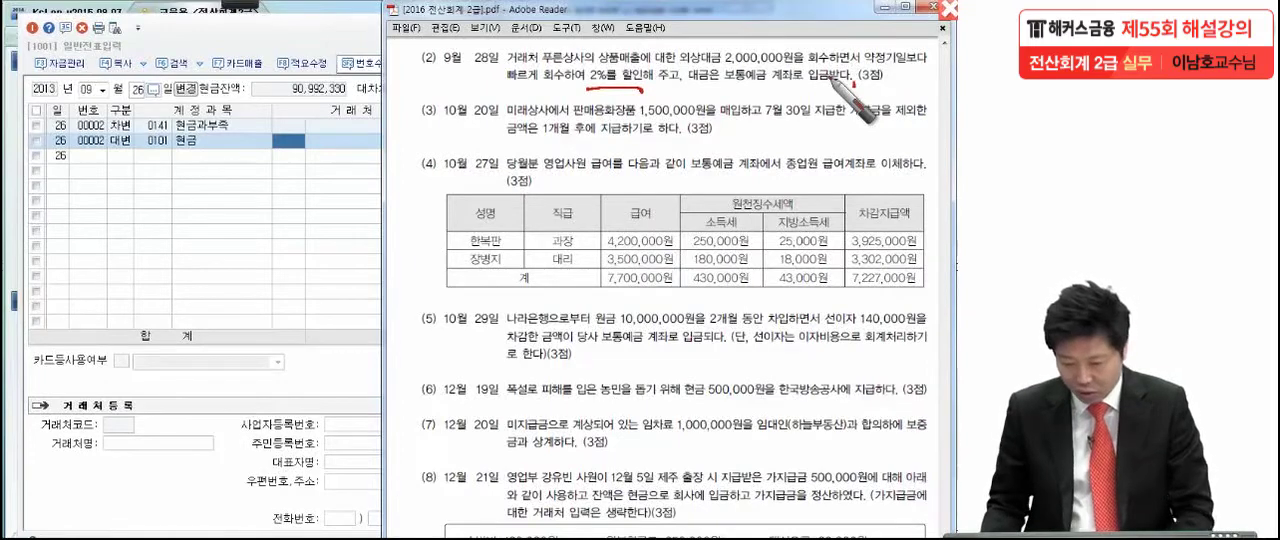
- Draw a large 9-shaped stroke over item number (2) and a circled V beside it, and leave pen mode
mouse_move(440, 60)
mouse_down()
mouse_move(406, 50)
mouse_move(410, 88)
mouse_up()
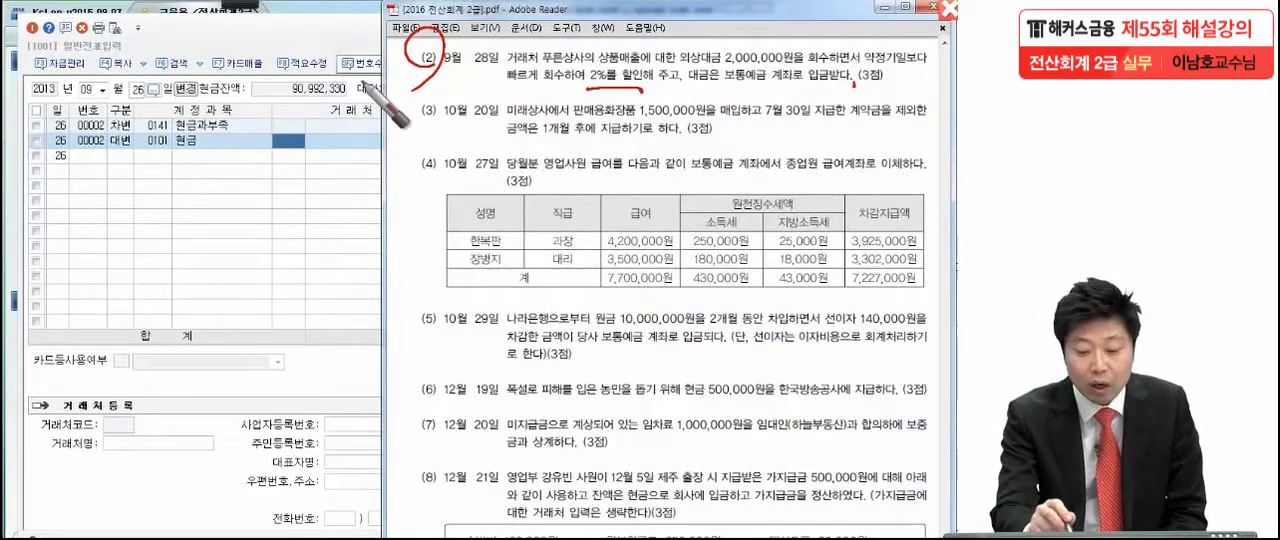
drag(355, 27, 387, 28)
drag(338, 60, 362, 80)
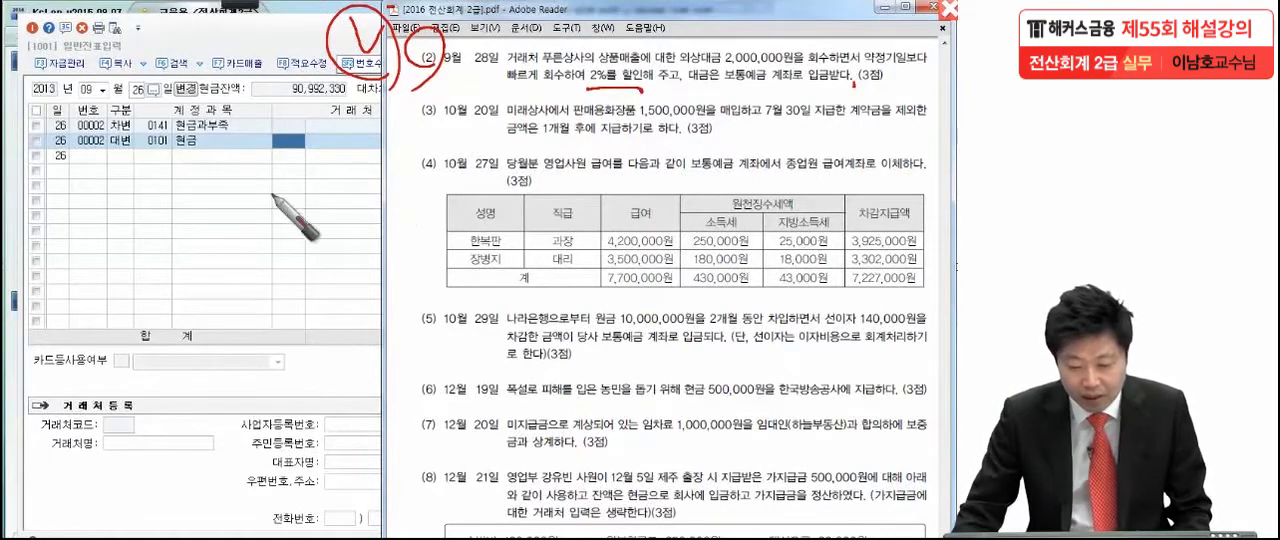
key(Escape)
- Set the voucher date to 9월 28일 and start a credit line with account 0108 외상매출금
click(139, 93)
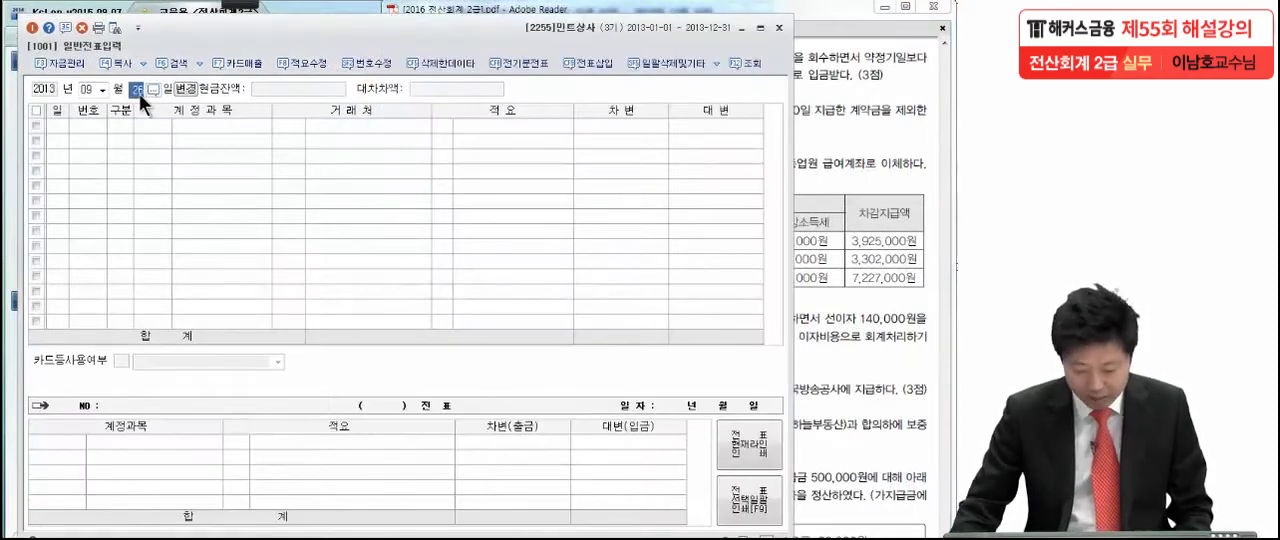
text(28)
key(Return)
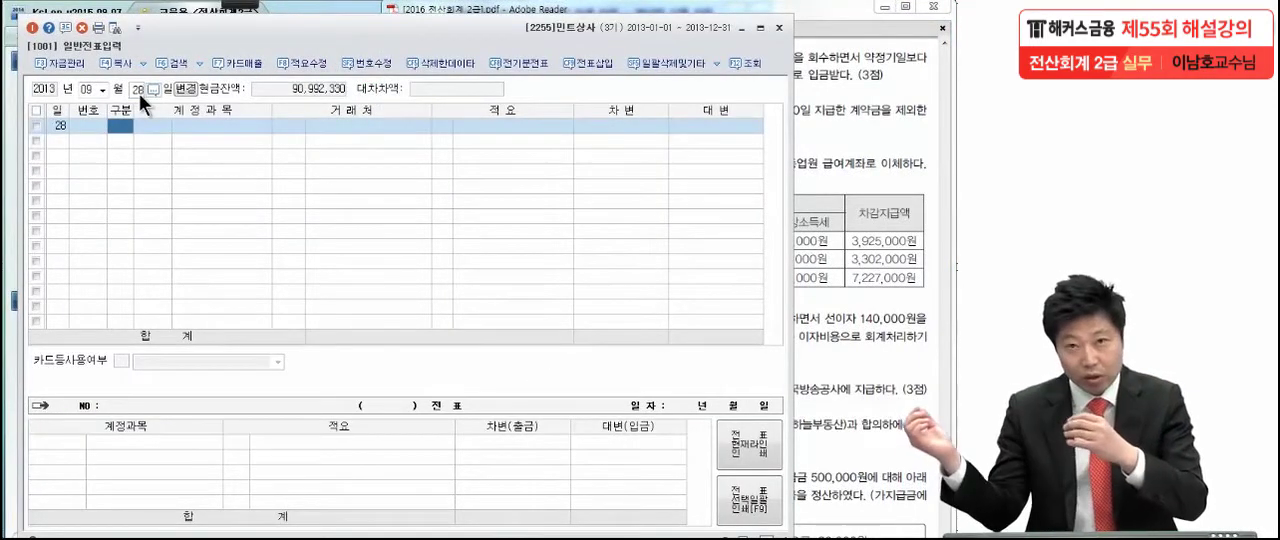
text(4)
key(Return)
text(외상매)
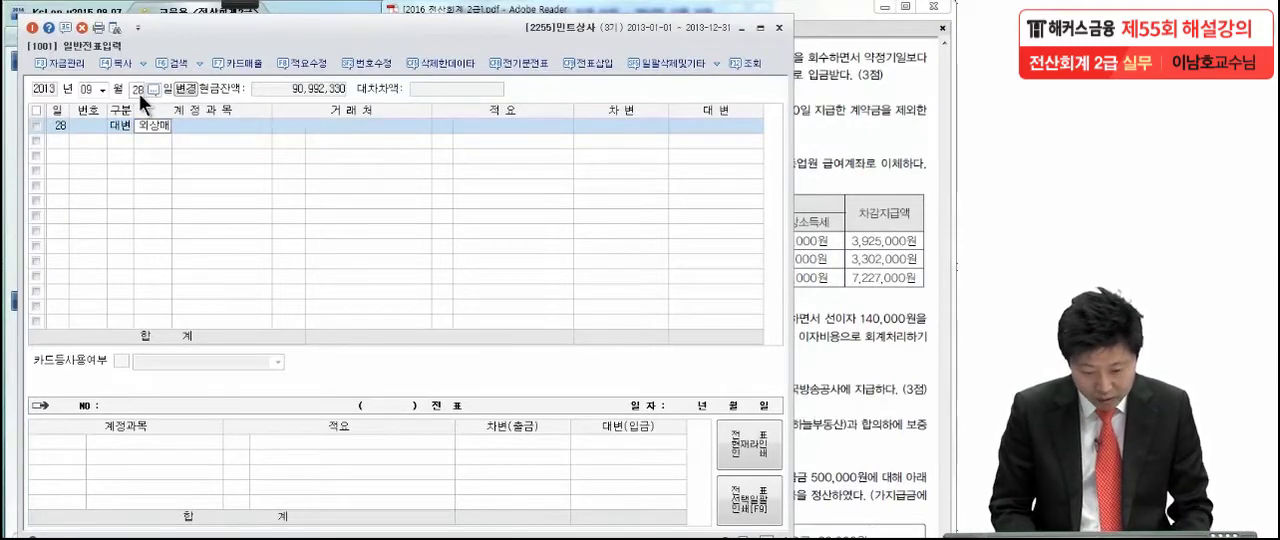
key(Return)
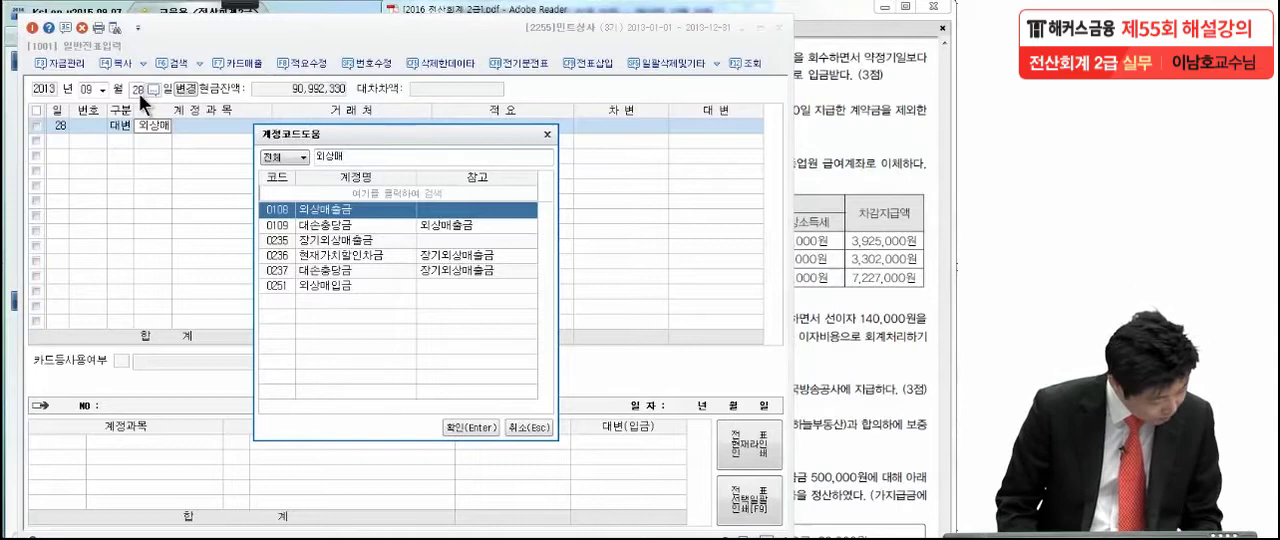
key(Return)
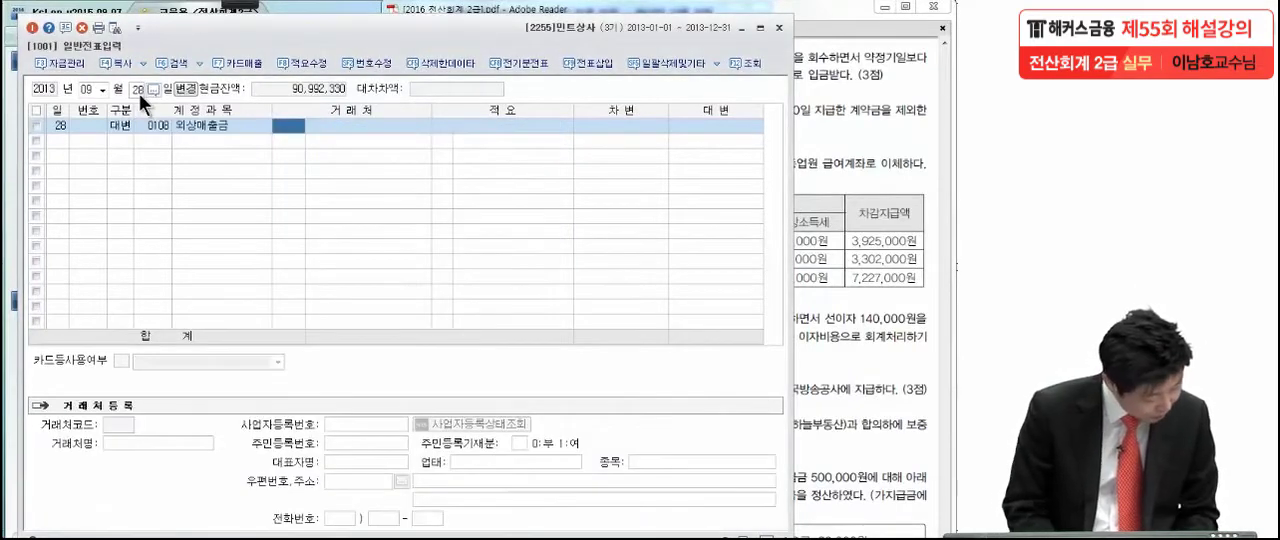
- Assign the partner 푸른상사 to the 외상매출금 line and enter 2,000,000 as its credit amount
text(푸른)
key(Return)
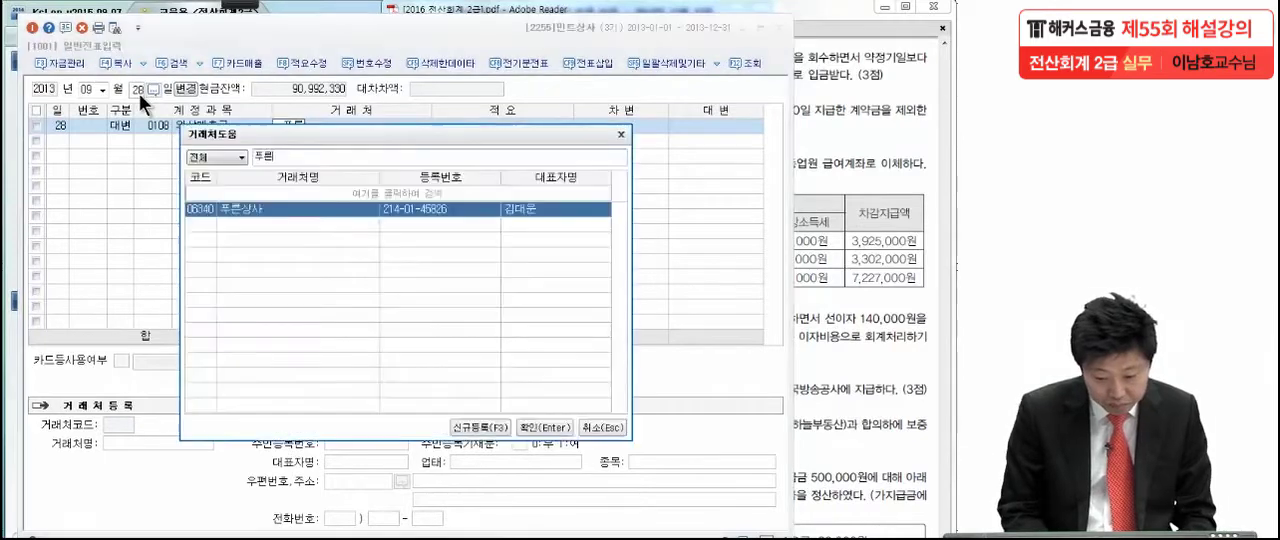
key(Return)
key(Return)
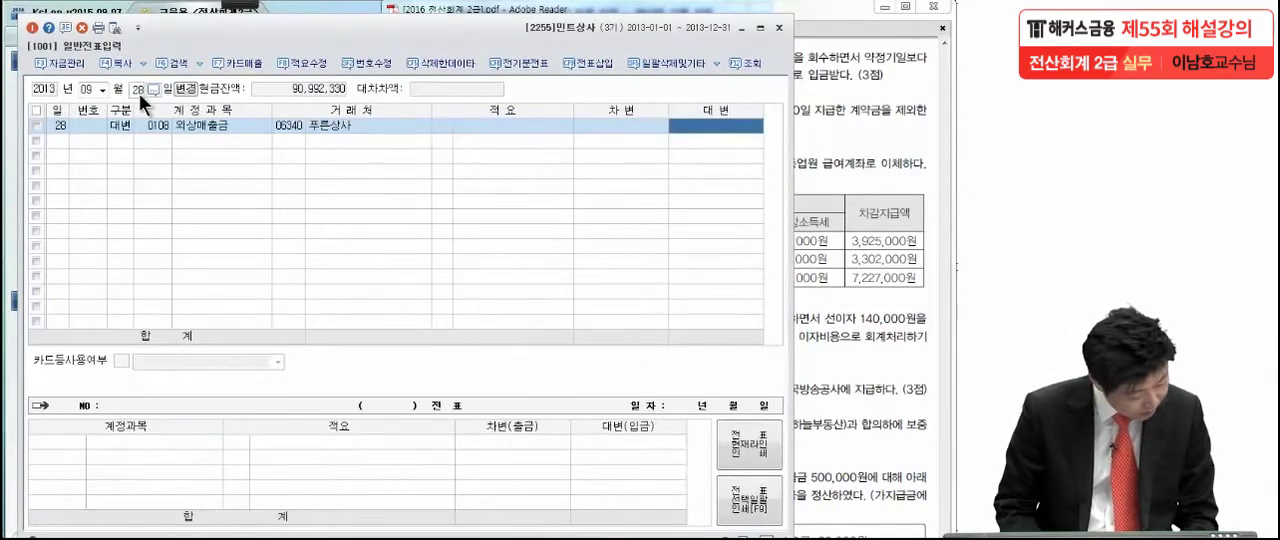
text(2,000,000)
key(Return)
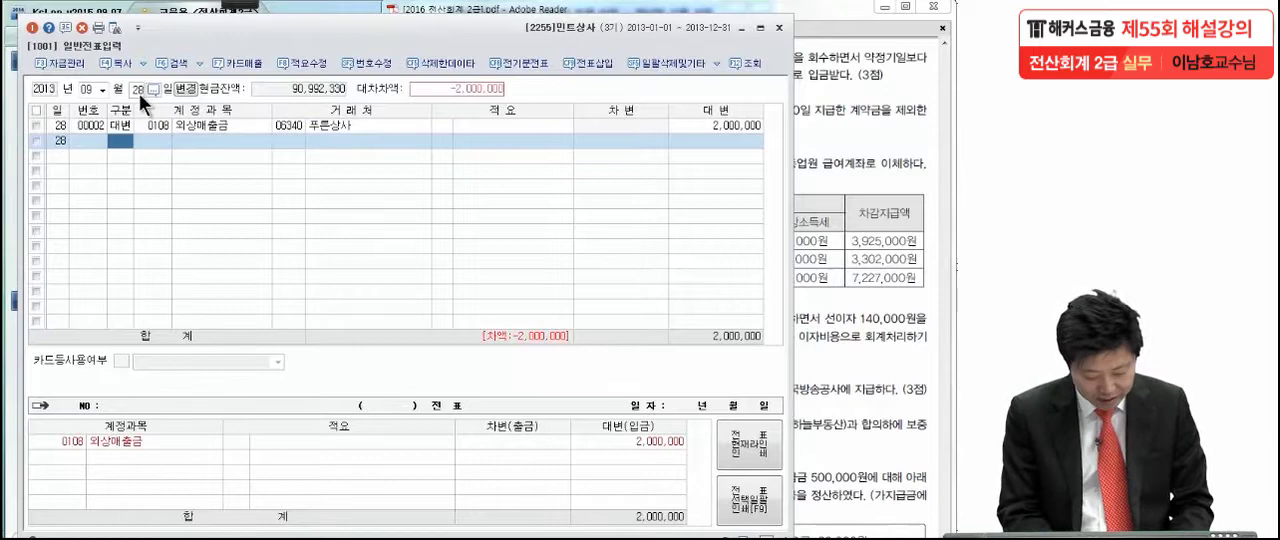
- Add a debit line to the 9월 28일 voucher with account 0403 매출할인, the one belonging to 상품매출
text(3)
key(Return)
text(매출할)
key(Return)
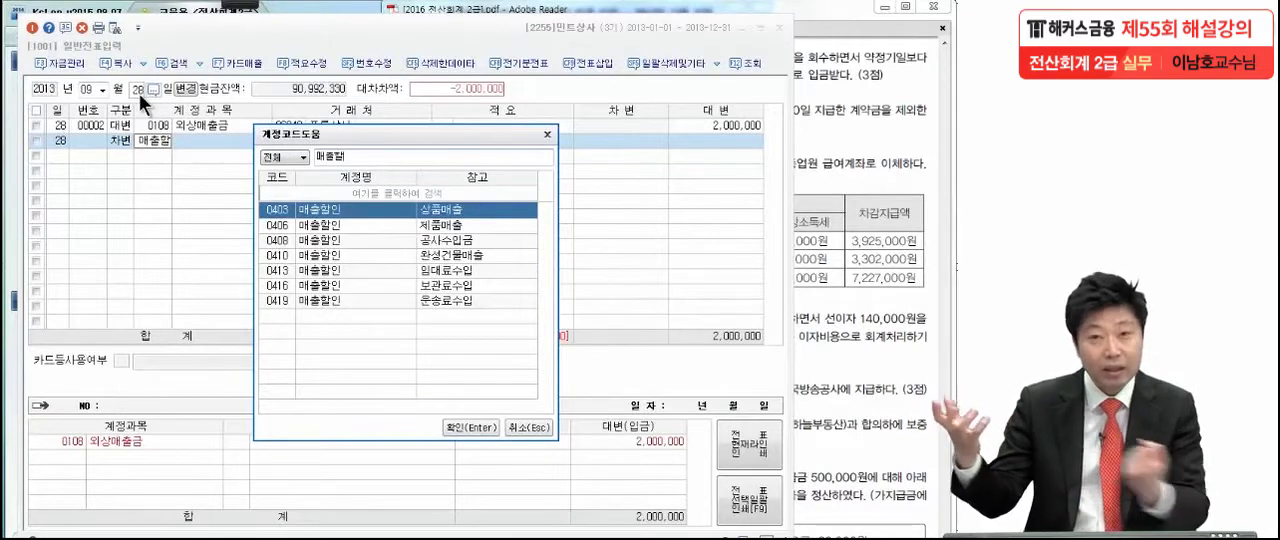
double_click(278, 210)
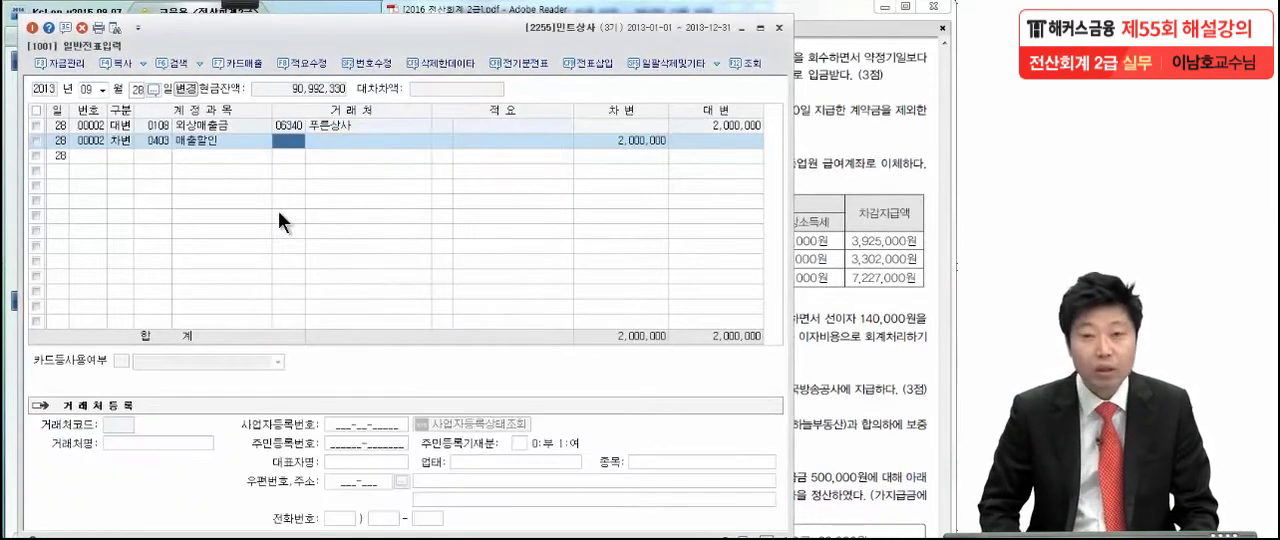
- Set the debit amount of the 매출할인 line to 40,000
key(Return)
key(Return)
key(Return)
key(Return)
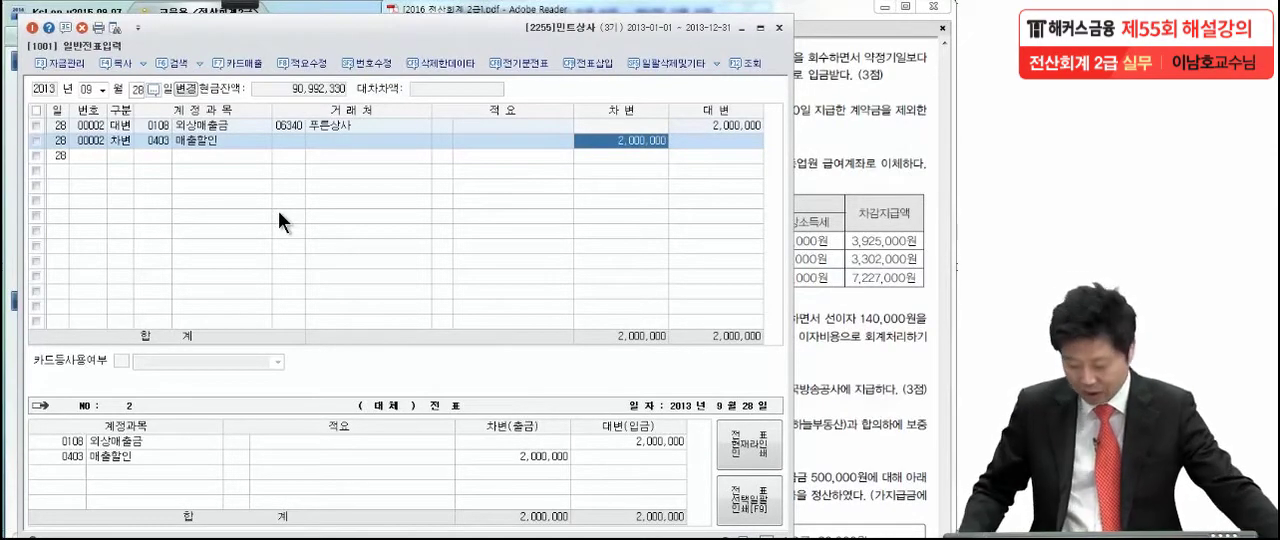
text(40,000)
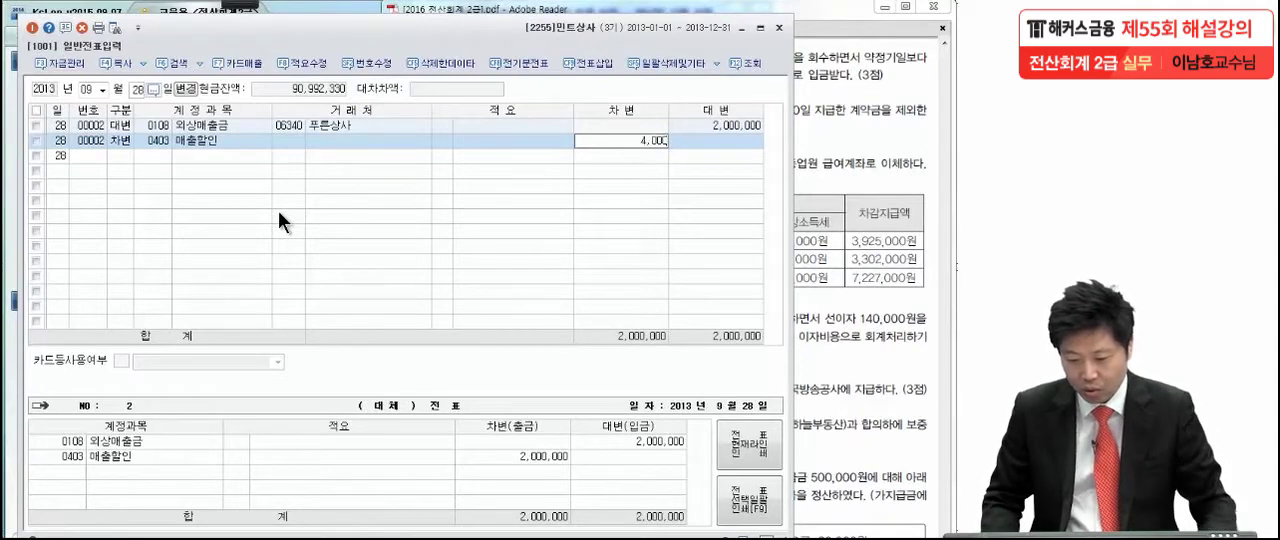
key(Return)
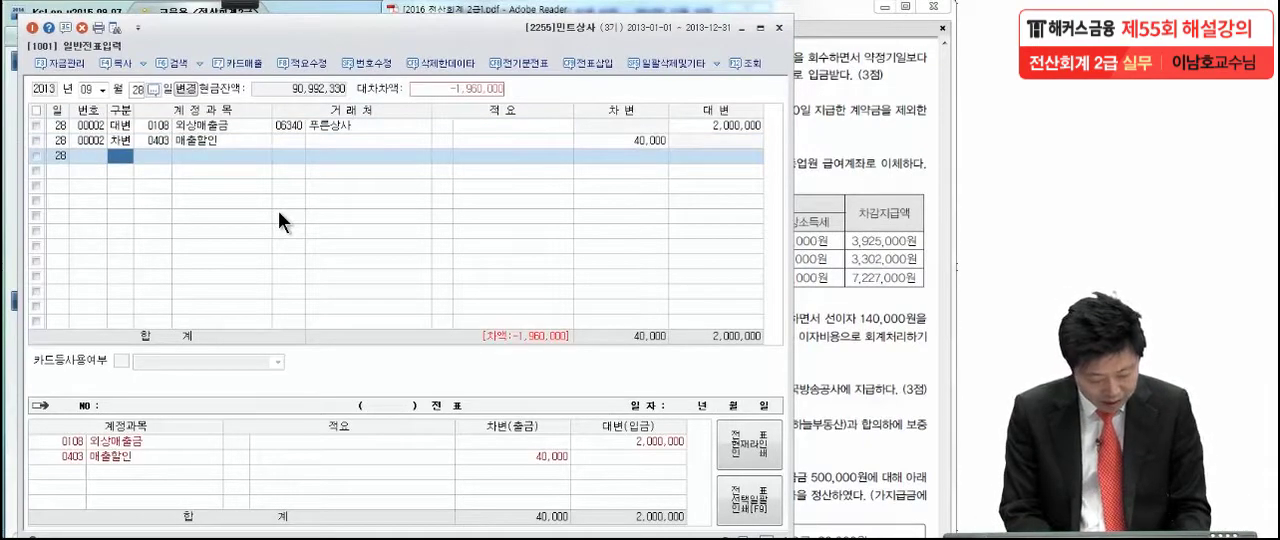
- Complete the 9월 28일 voucher with a debit line of 1,960,000 to account 0103 보통예금
text(3)
key(Return)
text(보통)
key(Return)
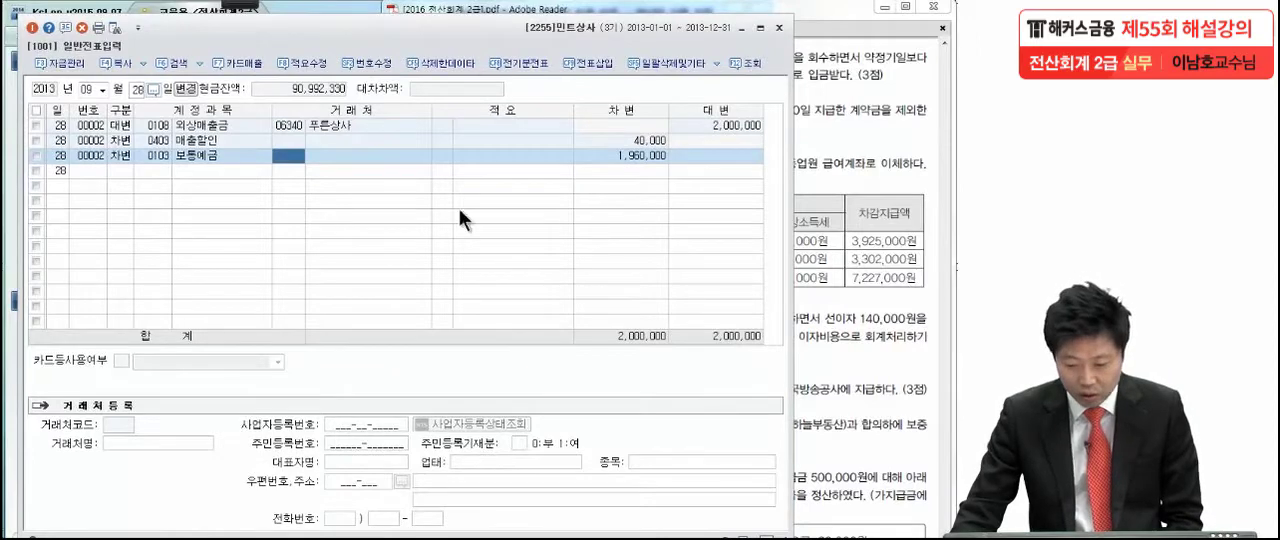
- Switch to the exam PDF and mark transaction (3) in pen, underlining 판매용화장품 and circling the 7월 30일 contract payment date
click(836, 188)
scroll(778, 300, down, 5)
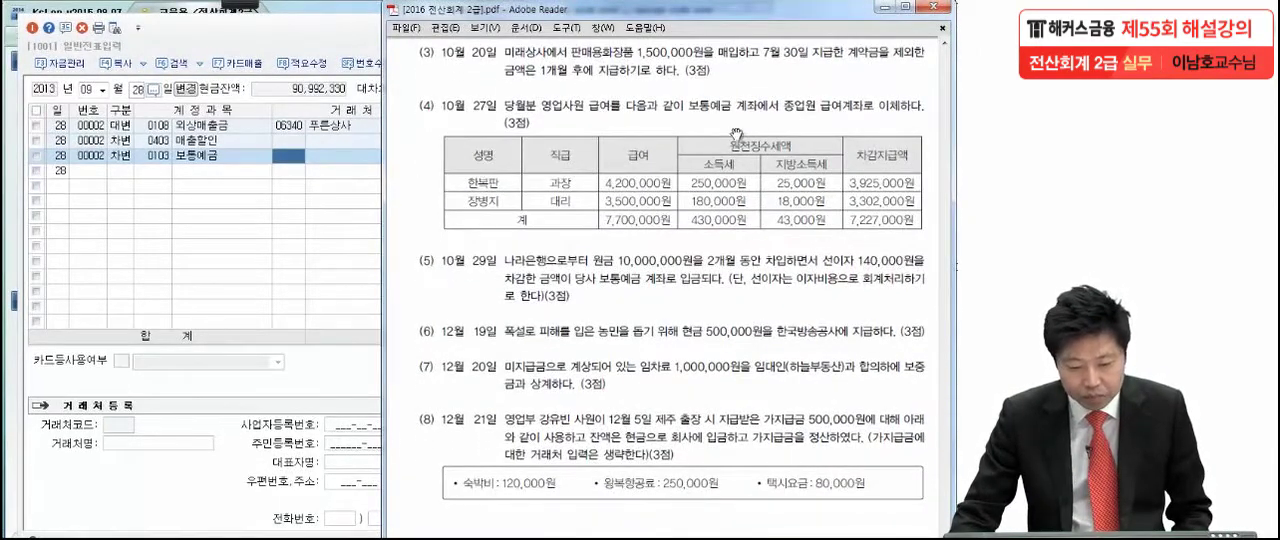
mouse_move(172, 18)
click(56, 25)
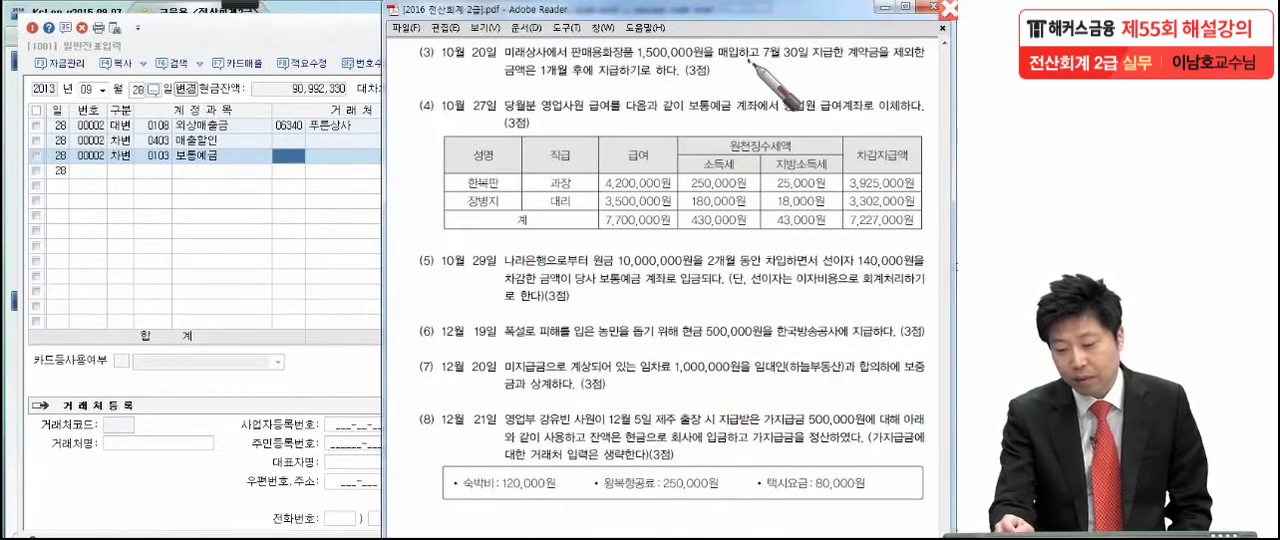
drag(750, 63, 765, 70)
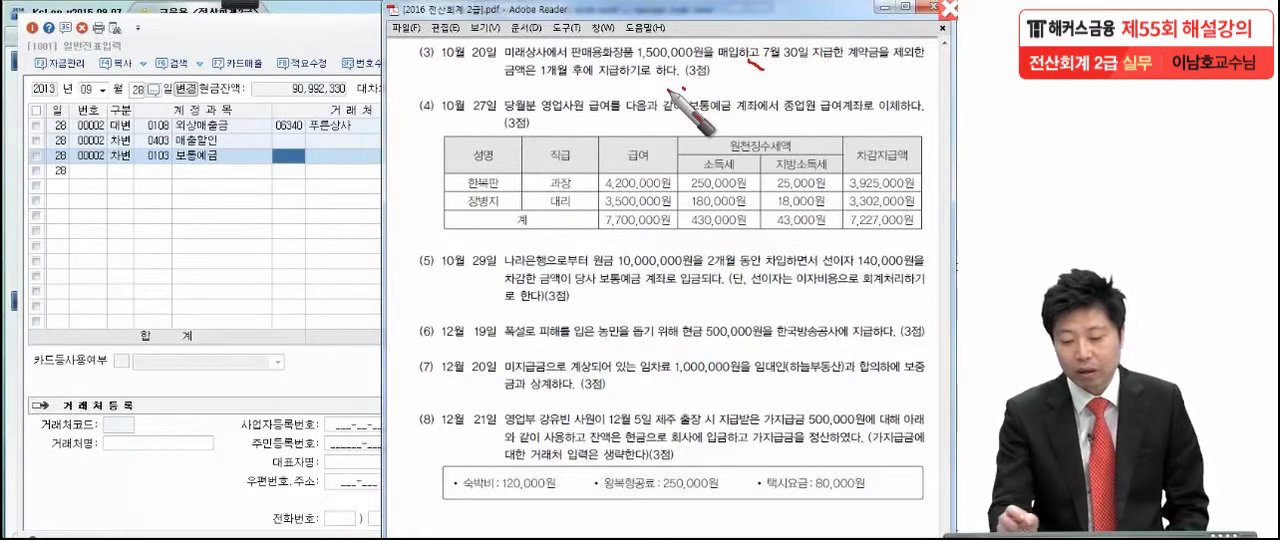
drag(570, 63, 620, 60)
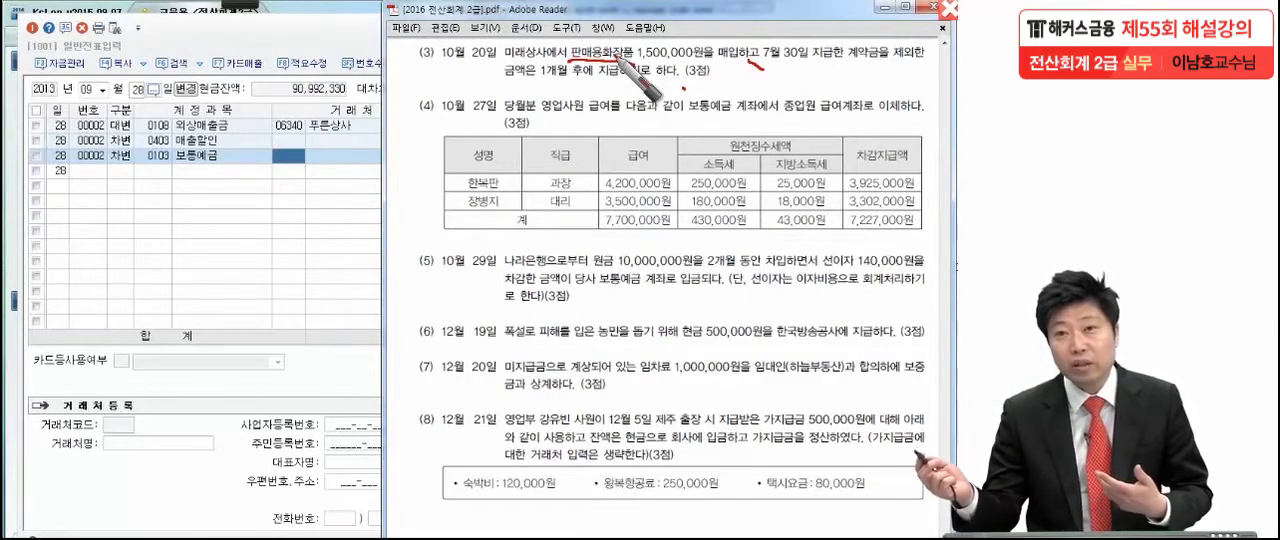
drag(770, 68, 808, 70)
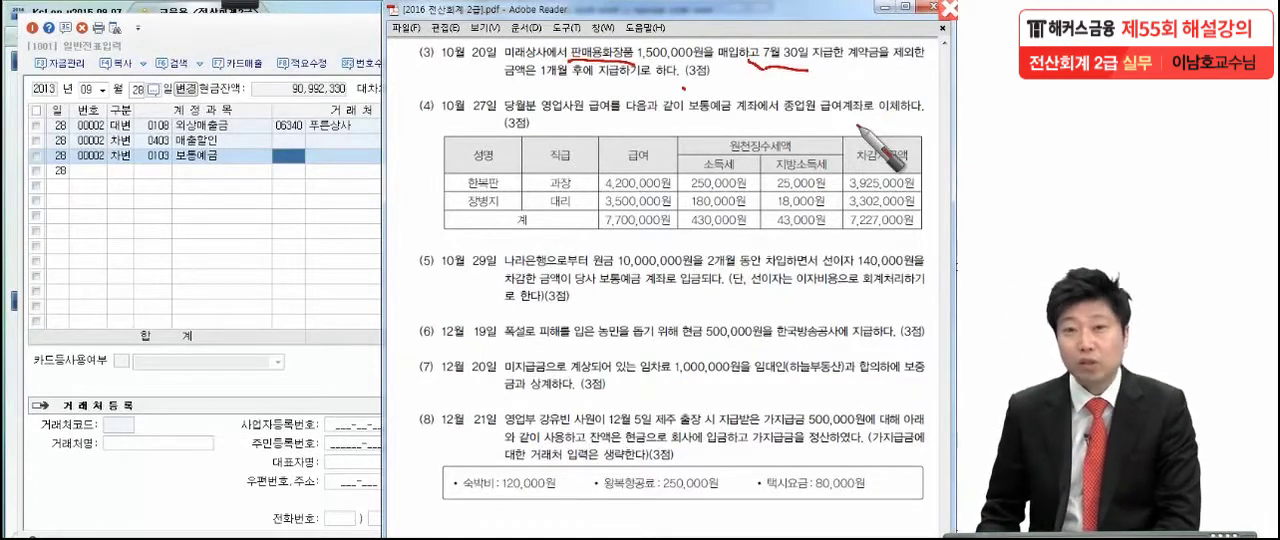
mouse_move(802, 70)
mouse_down()
mouse_move(759, 50)
mouse_move(763, 95)
mouse_up()
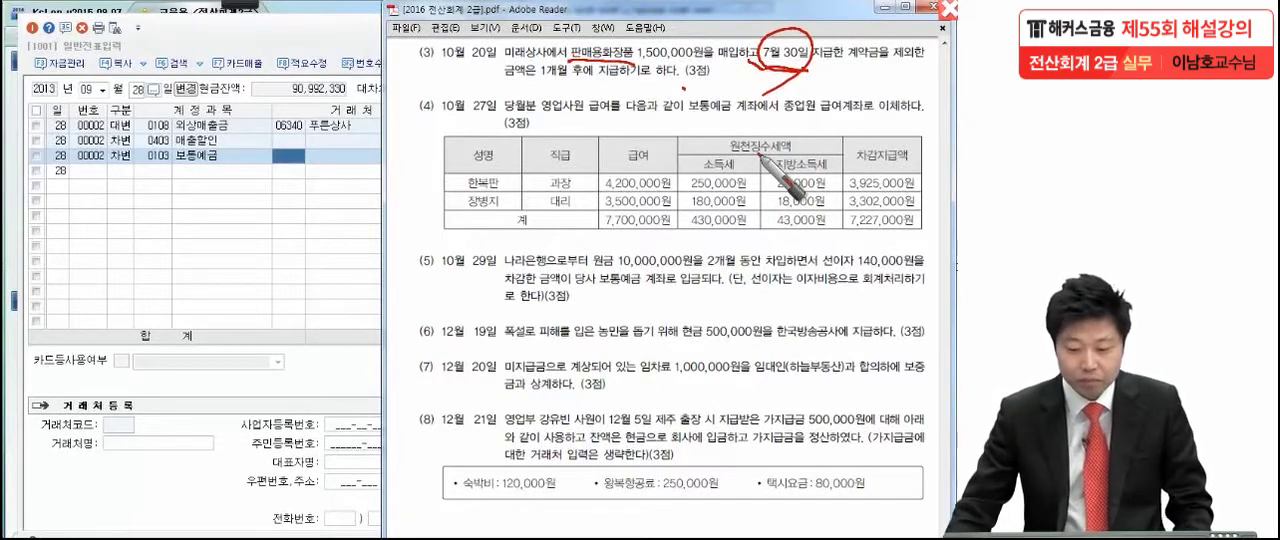
- Return to 일반전표입력, look up the 7월 30일 vouchers and examine the 선급금 line for 미래상사
click(176, 198)
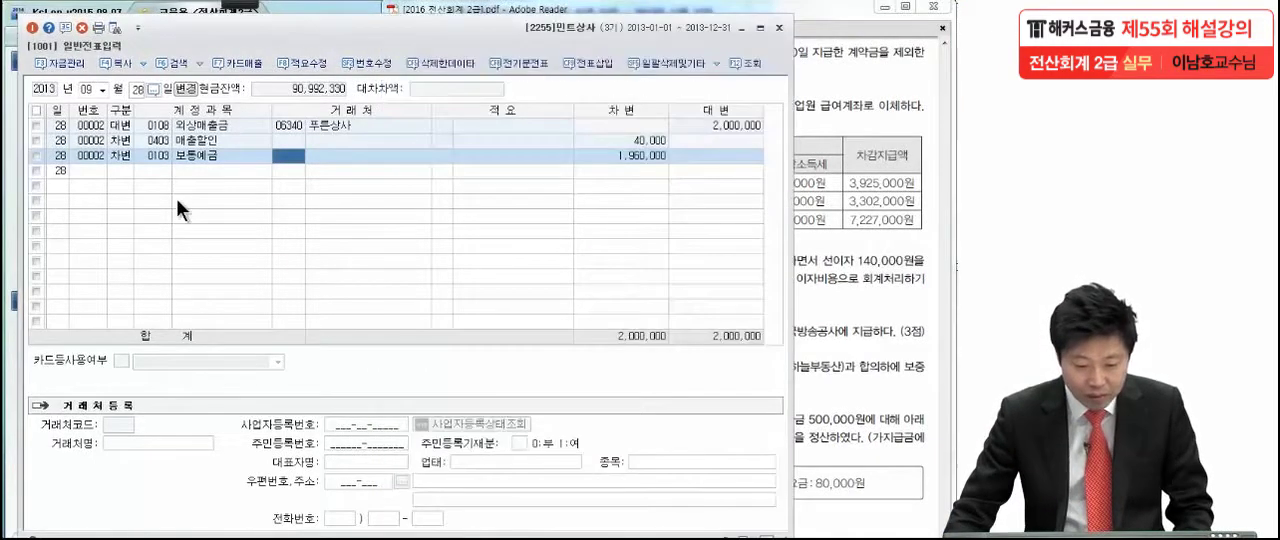
click(102, 90)
click(93, 171)
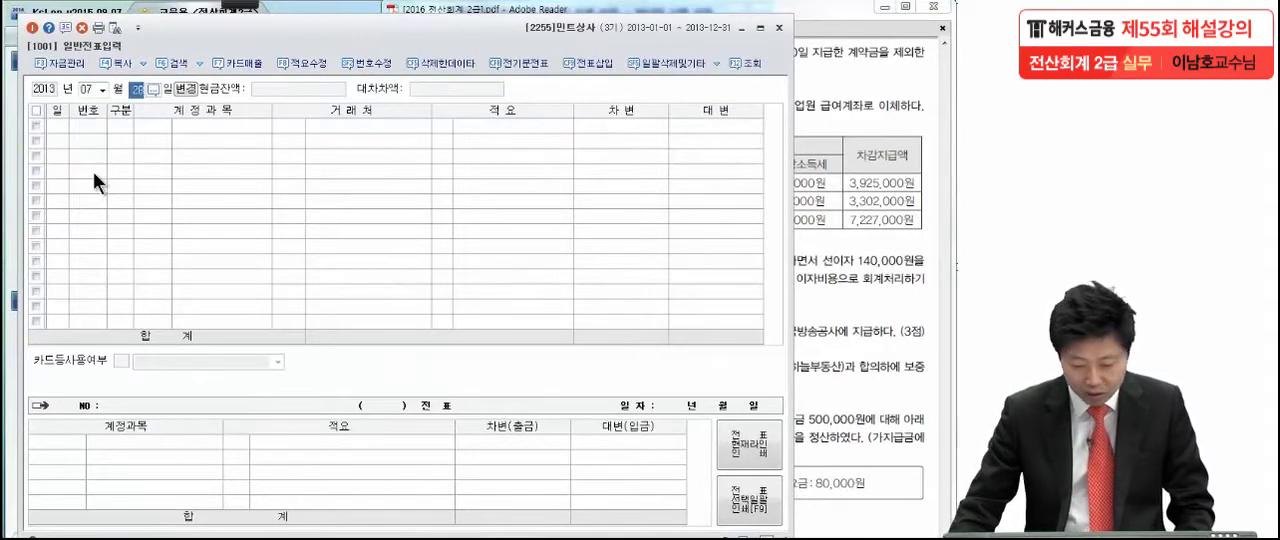
text(30)
key(Return)
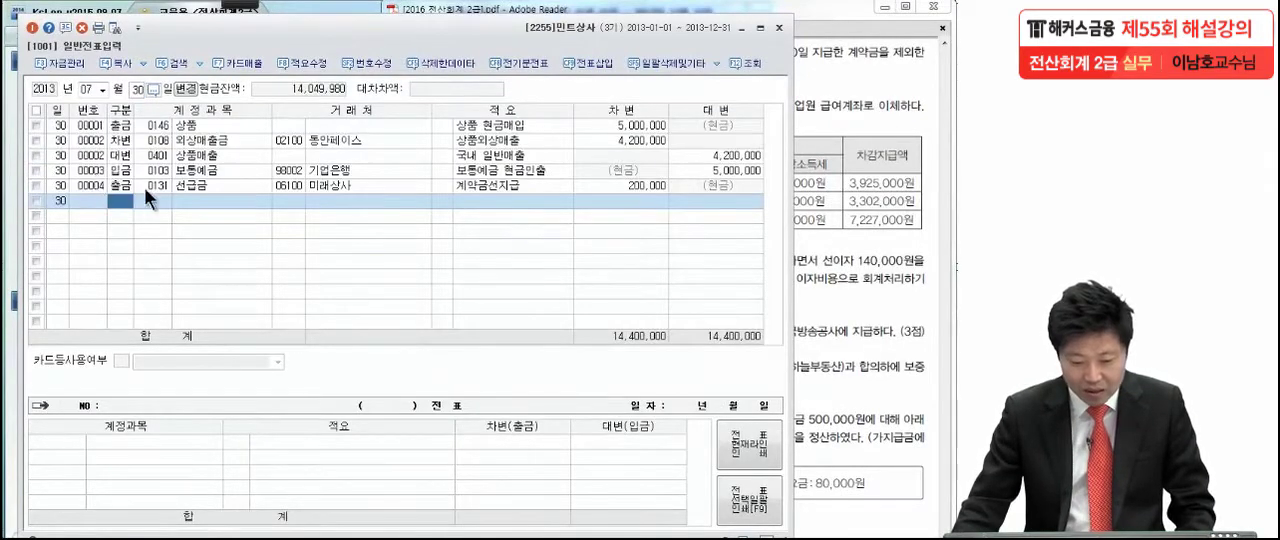
click(180, 187)
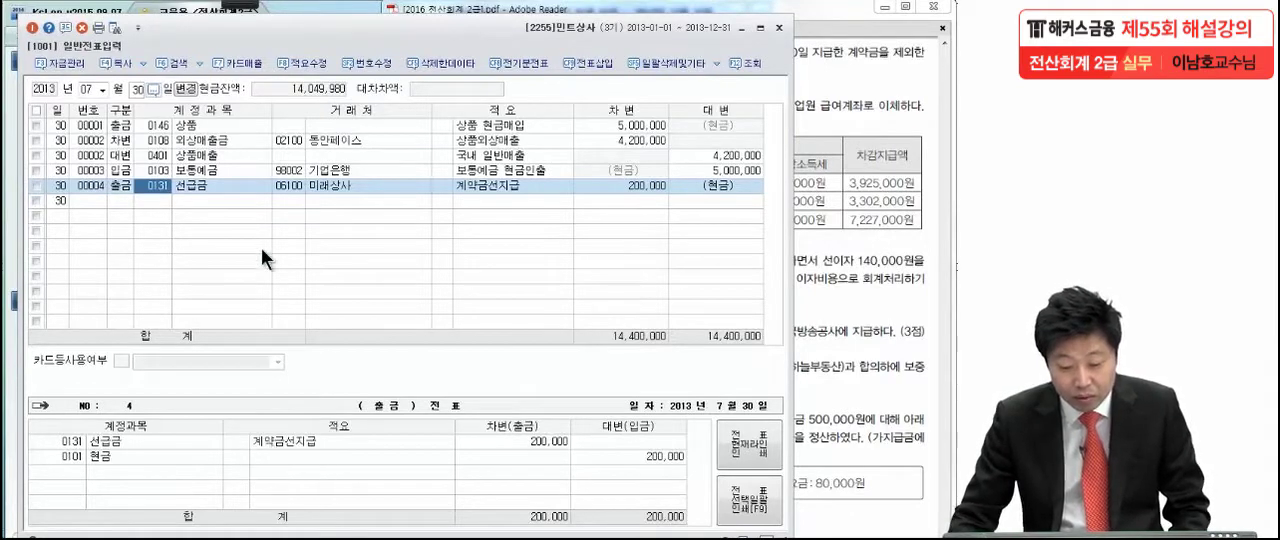
click(289, 185)
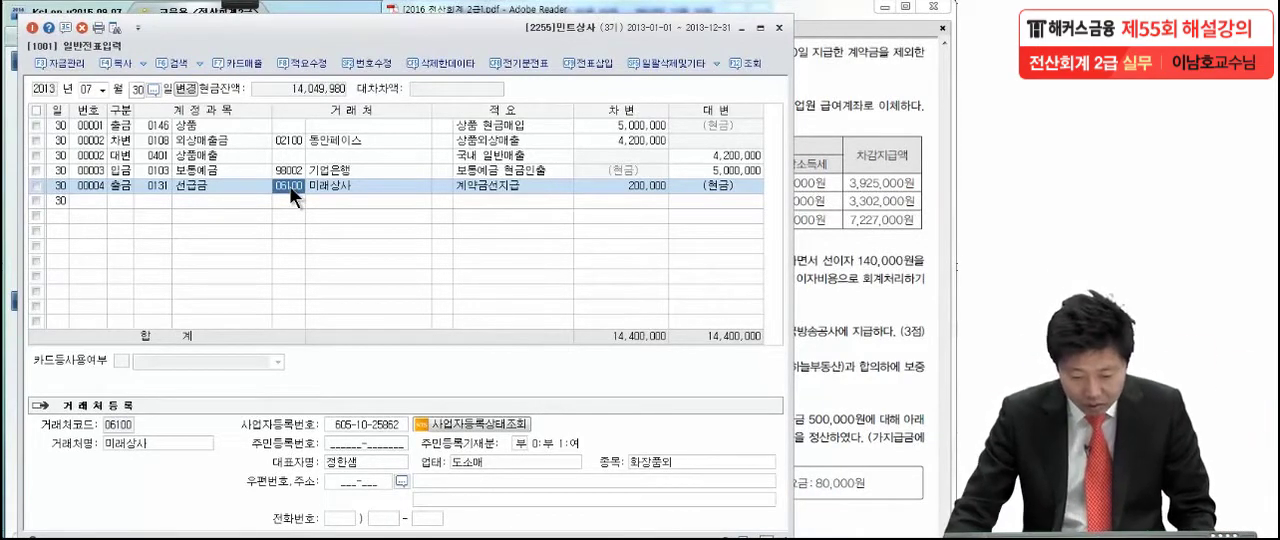
click(362, 182)
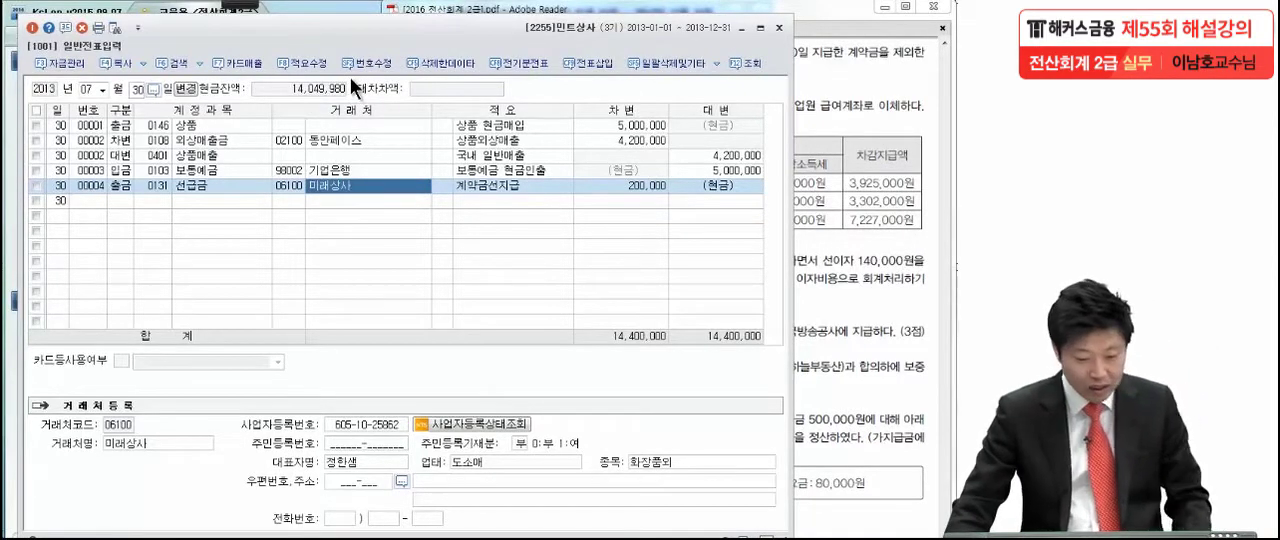
- Set the voucher date to 10월 20일
click(101, 83)
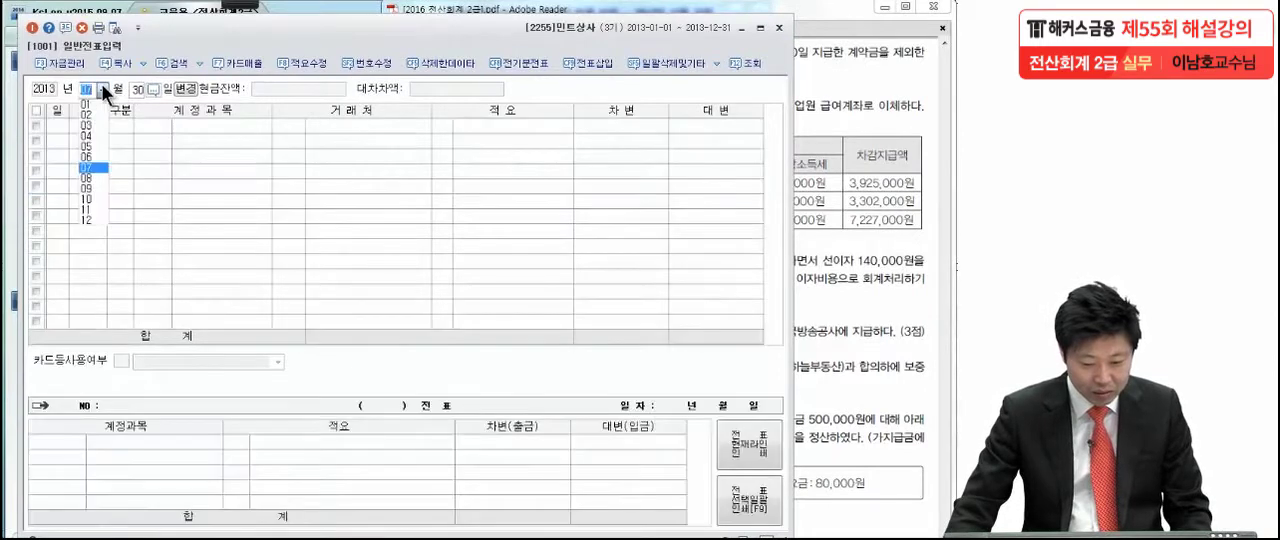
click(82, 196)
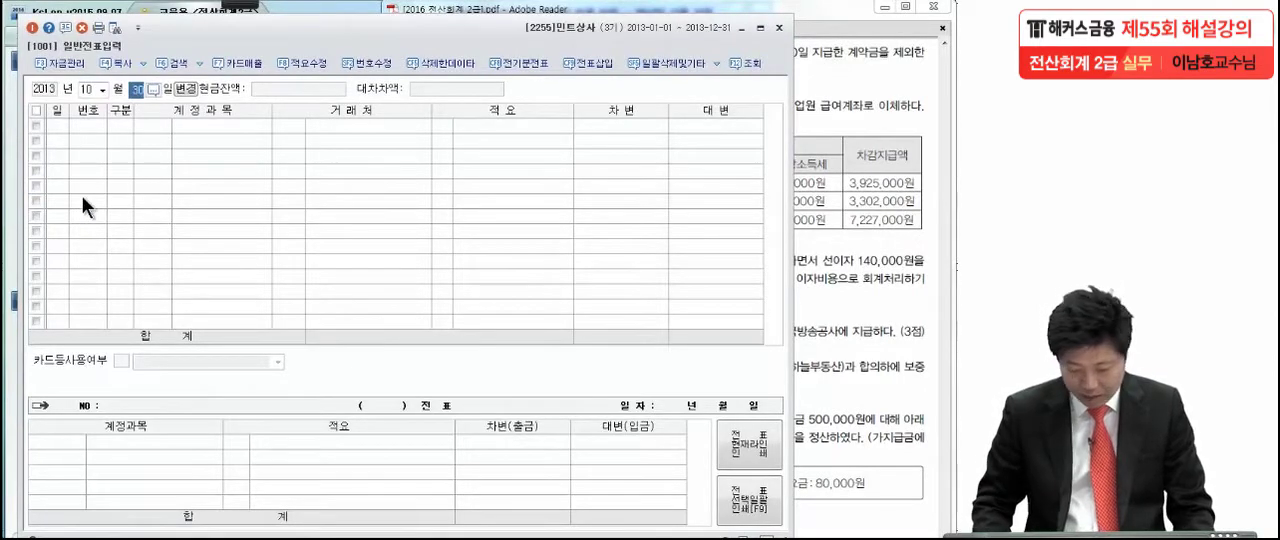
text(20)
key(Return)
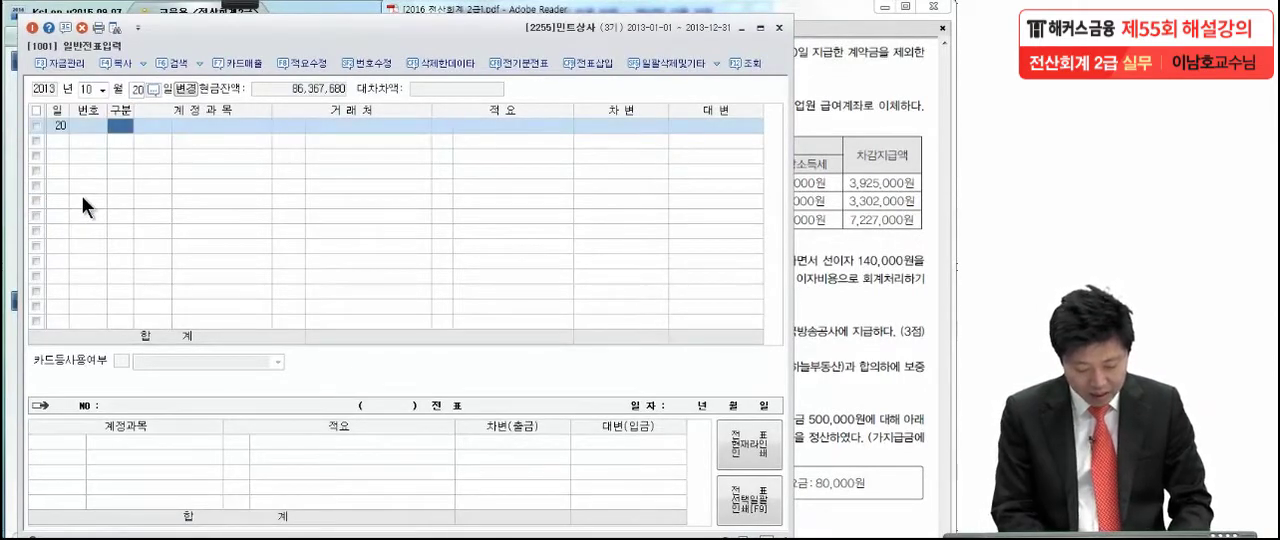
- Enter a credit line for account 0131 선급금 with partner 미래상사 and an amount of 200,000
text(4)
key(Return)
text(선급)
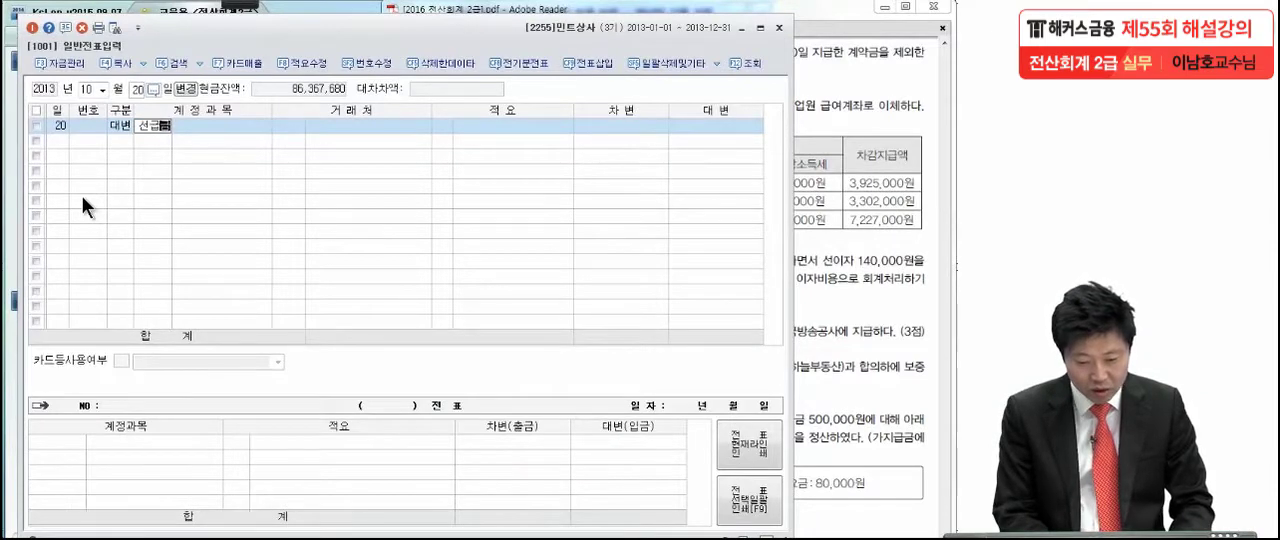
key(Return)
text(미래)
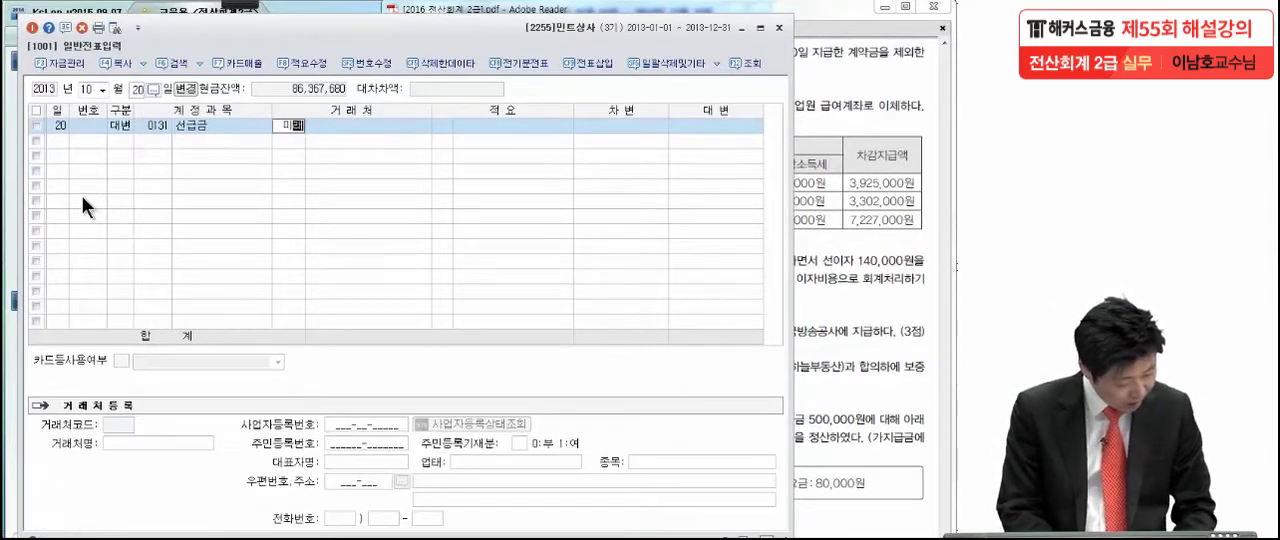
key(Return)
key(Return)
key(Return)
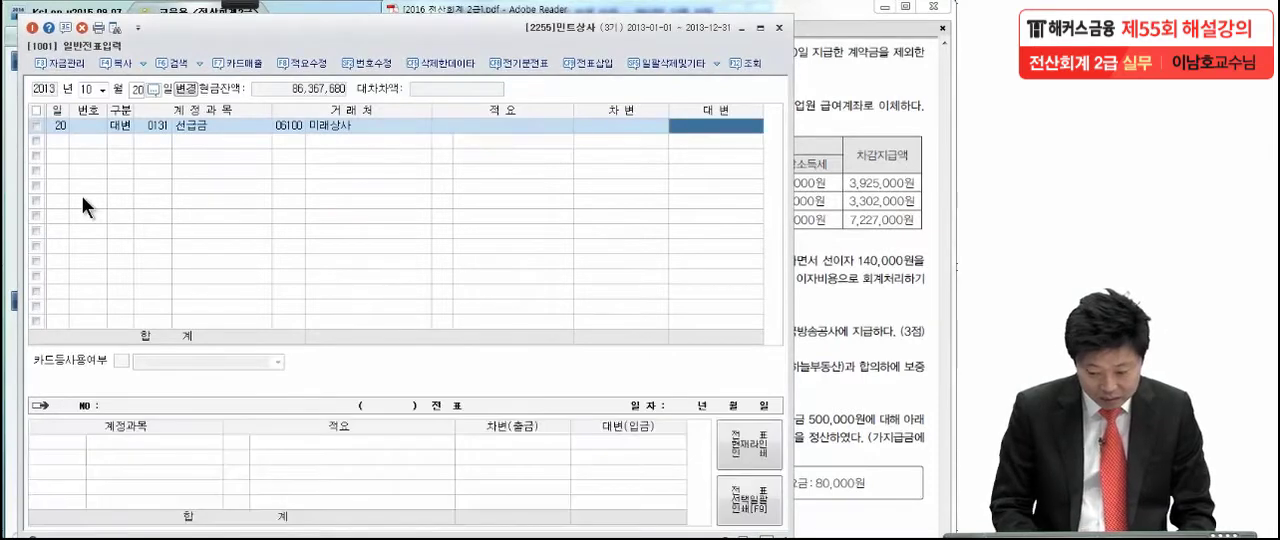
text(200000)
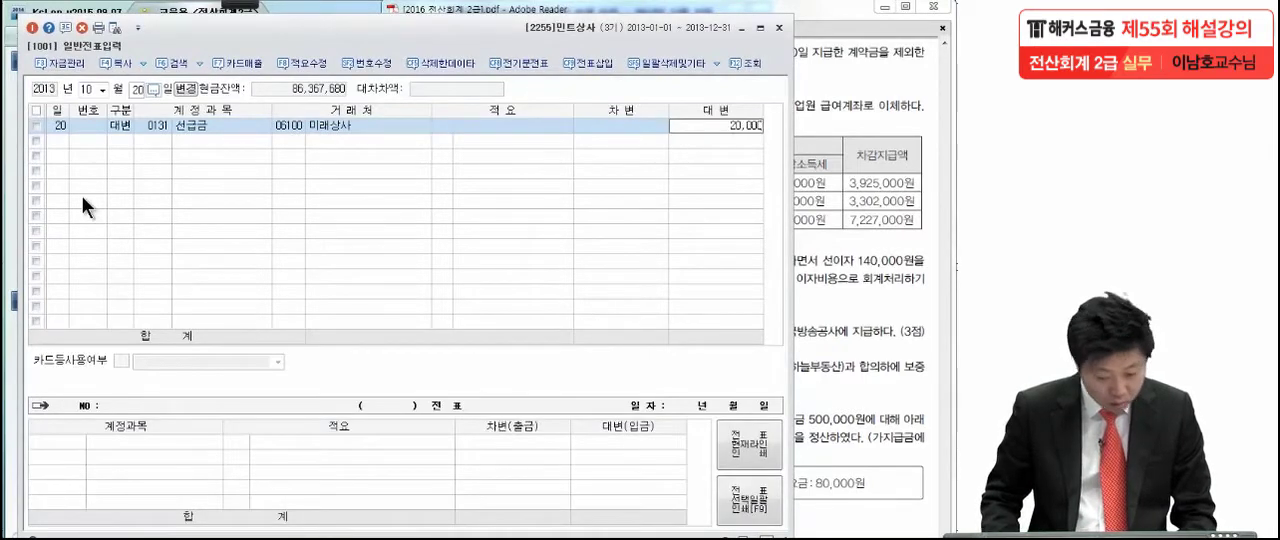
key(Return)
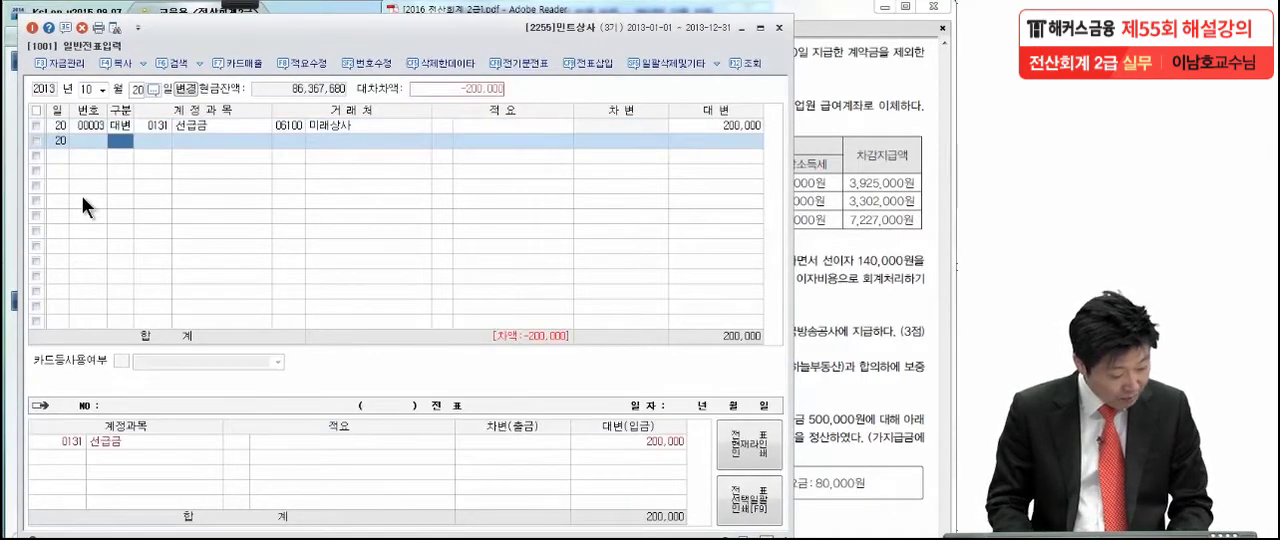
- Add a second credit line to the 10월 20일 voucher with account 0251 외상매입금
text(4)
key(Return)
text(외상매)
key(Return)
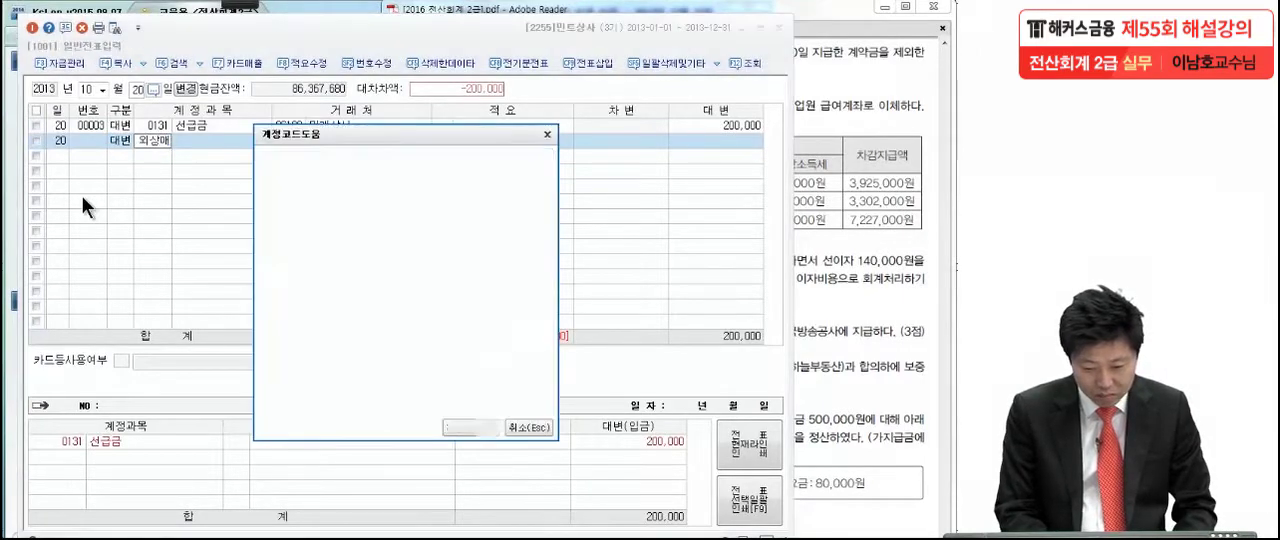
text(입ㄱ)
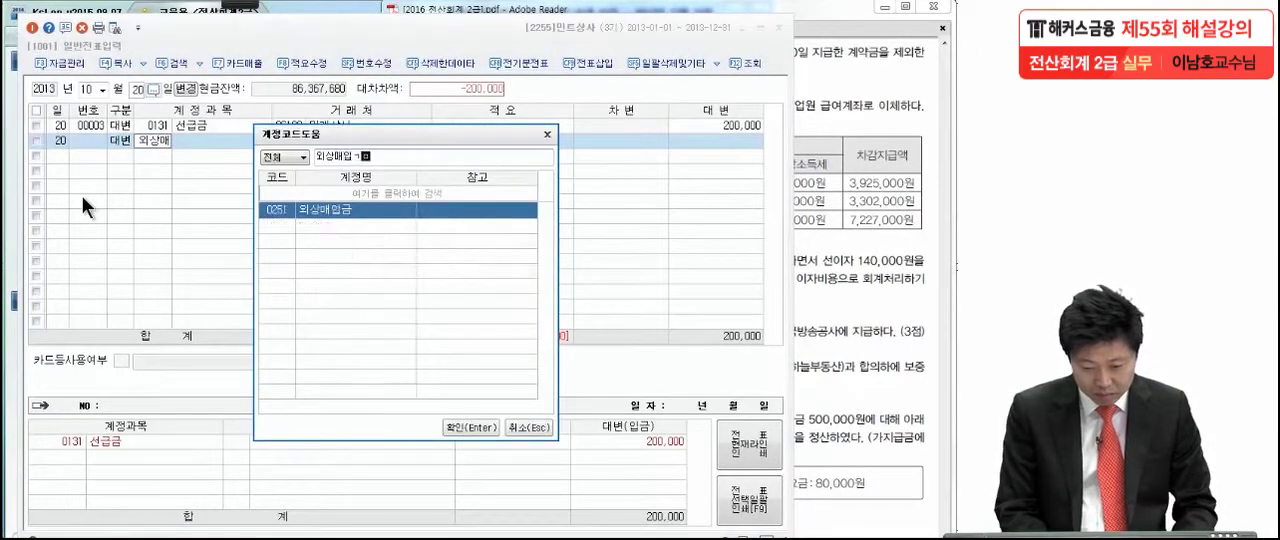
key(Return)
key(Return)
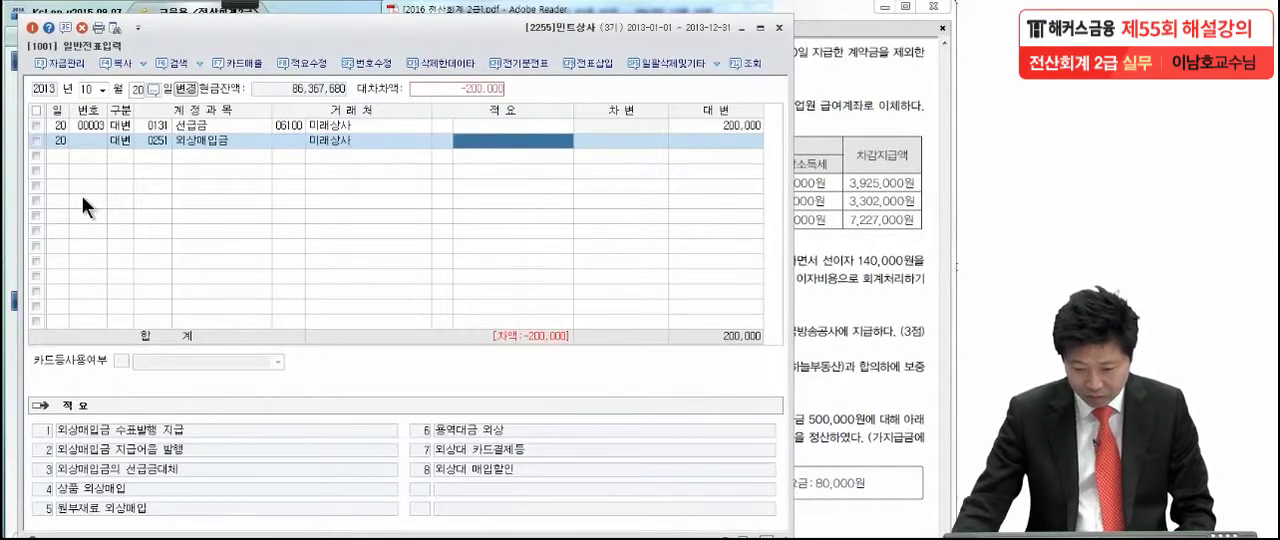
- Assign the partner 미래상사 to the 외상매입금 line by its partner code and enter 1,300,000 as its credit amount
click(298, 140)
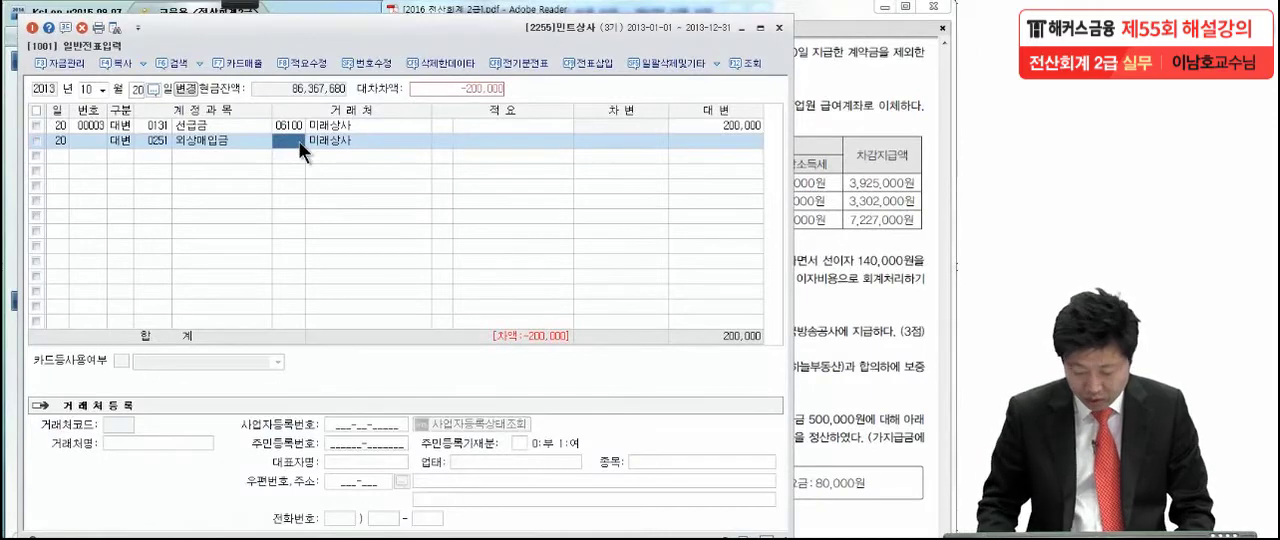
text(06100)
key(Return)
key(Return)
key(Return)
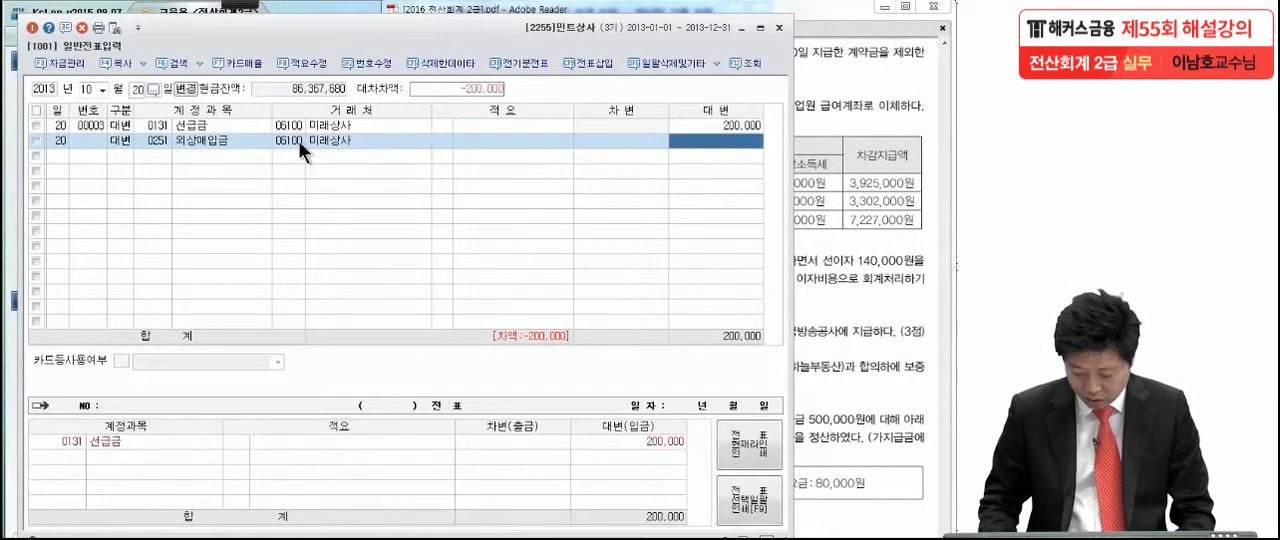
text(1,300,000)
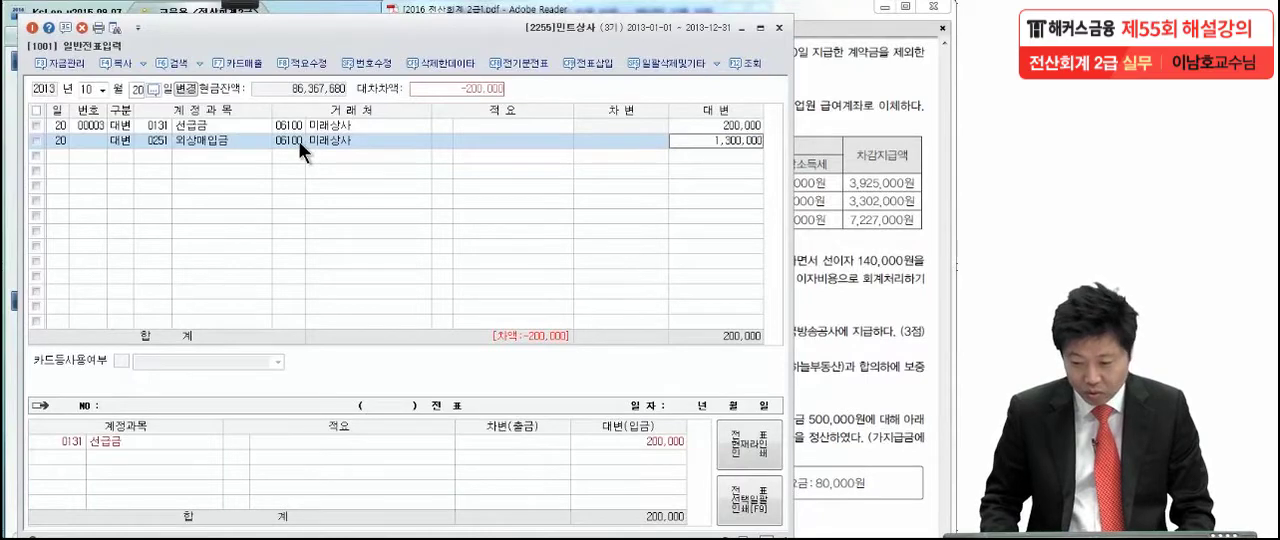
key(Return)
- Complete the 10월 20일 voucher with a debit line of 1,500,000 to account 0146 상품
text(3)
key(Return)
text(상품)
key(Return)
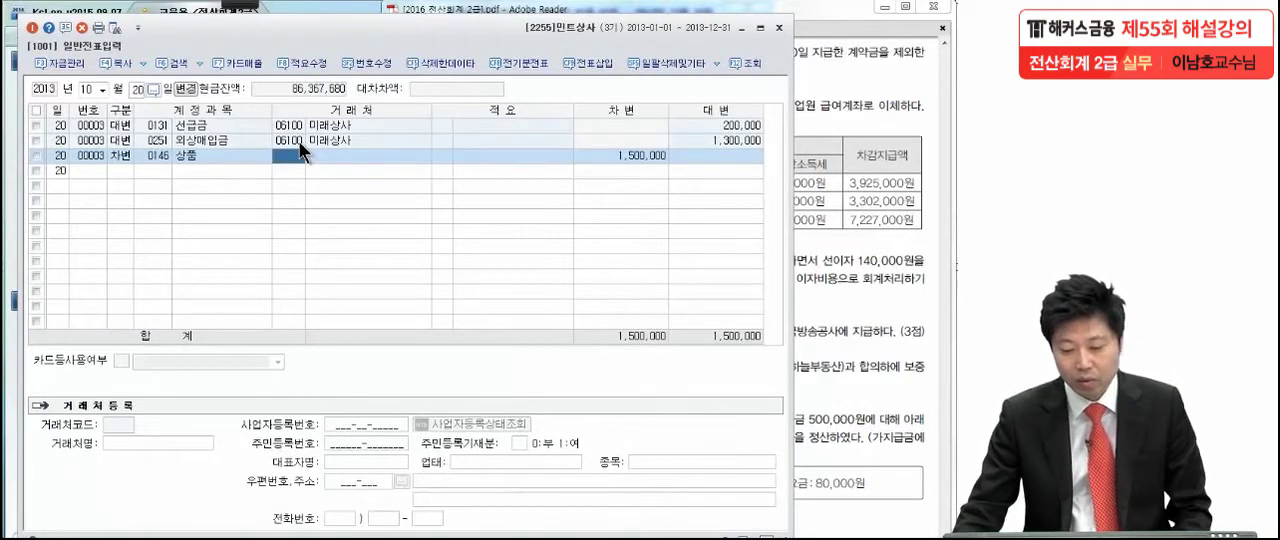
- Switch to the exam PDF and mark transaction (4) in pen, boxing the 원천징수세액 columns and circling their totals
click(808, 158)
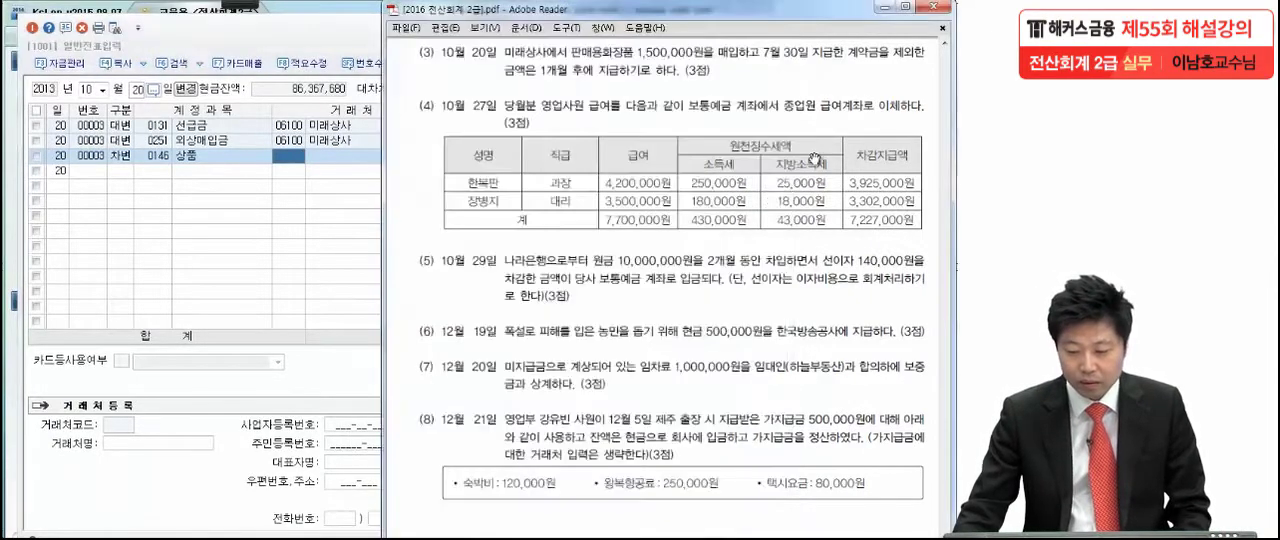
drag(746, 331, 744, 281)
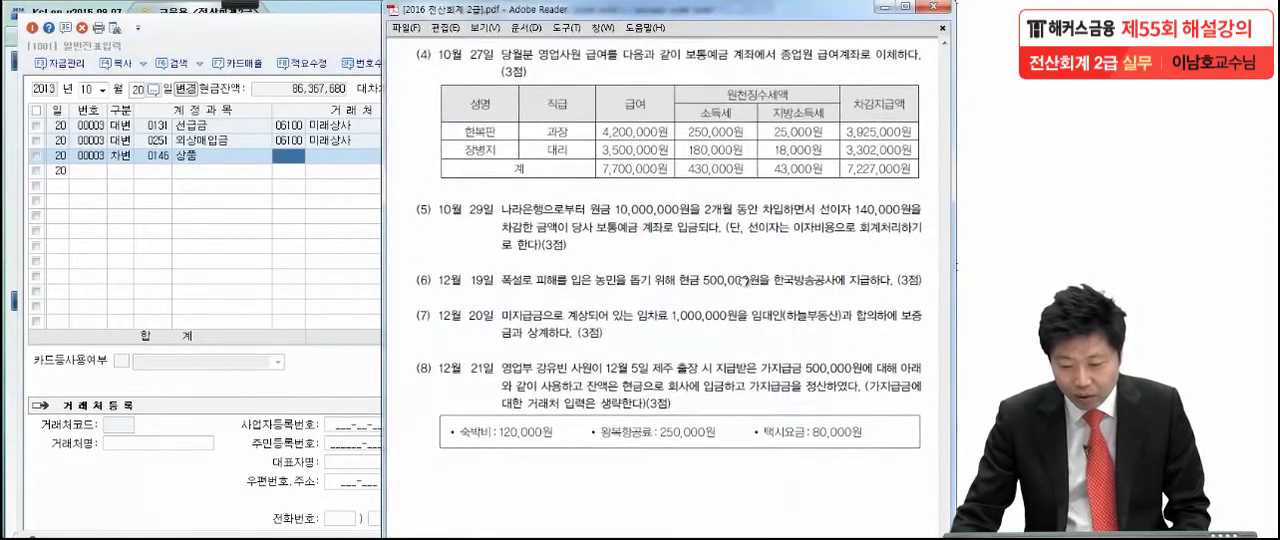
click(247, 5)
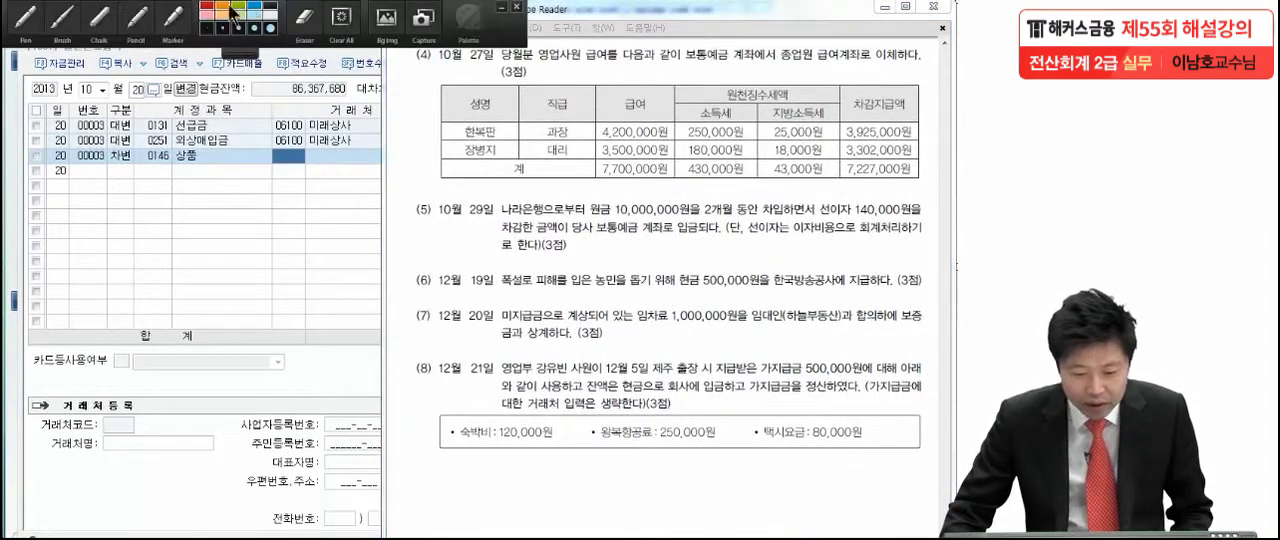
click(55, 25)
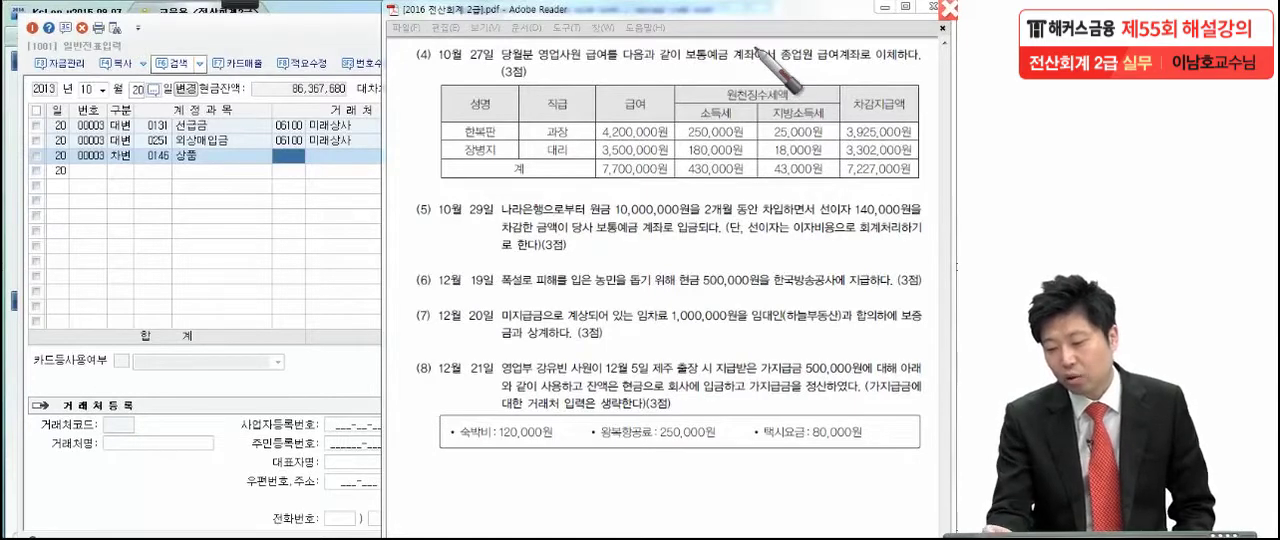
click(767, 58)
click(545, 78)
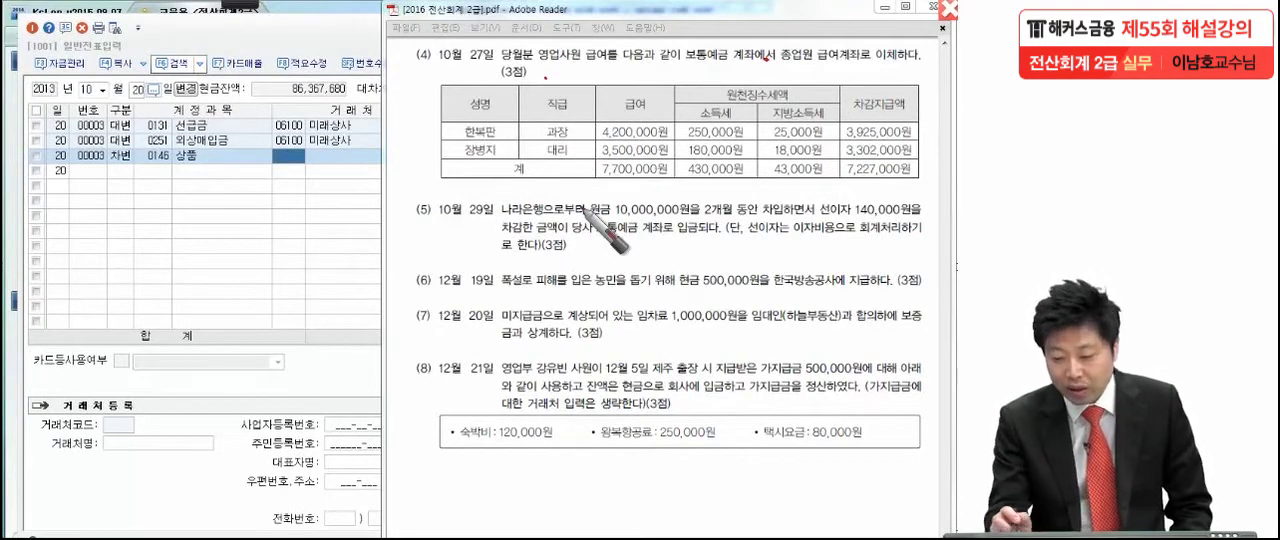
mouse_move(676, 82)
mouse_down()
mouse_move(844, 86)
mouse_move(794, 164)
mouse_move(676, 155)
mouse_up()
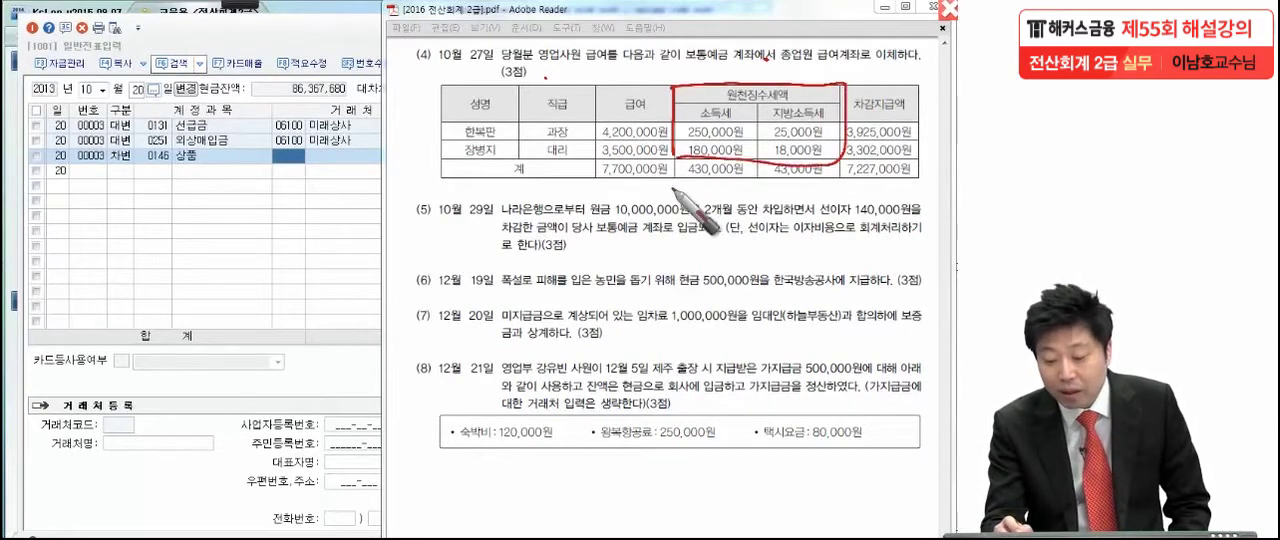
mouse_move(824, 191)
mouse_down()
mouse_move(676, 177)
mouse_move(838, 172)
mouse_move(786, 193)
mouse_up()
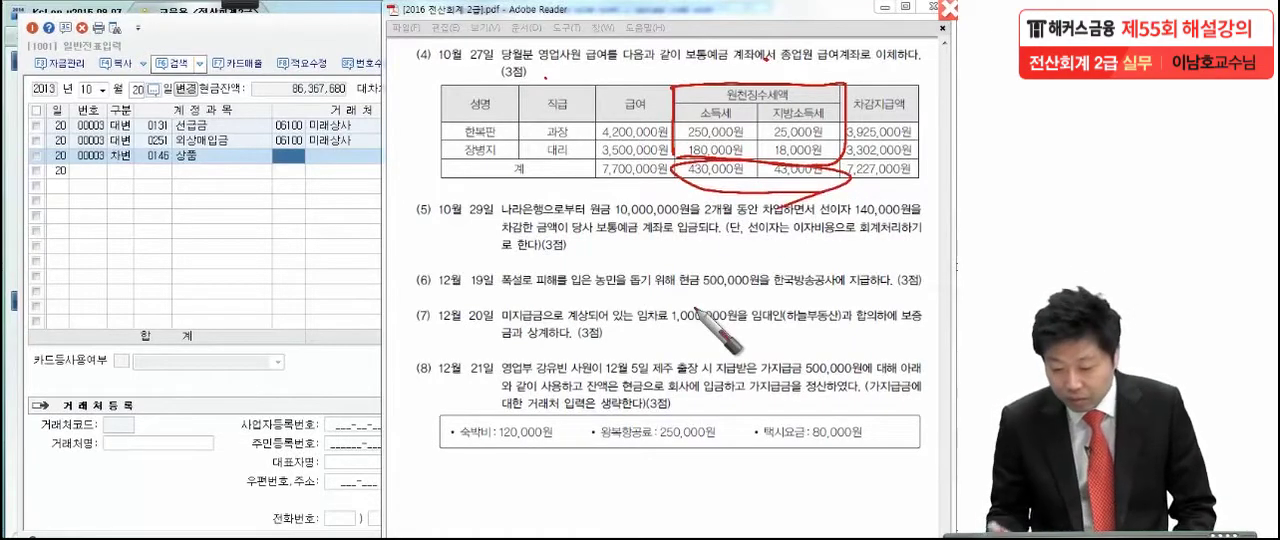
drag(746, 175, 747, 183)
drag(829, 176, 824, 179)
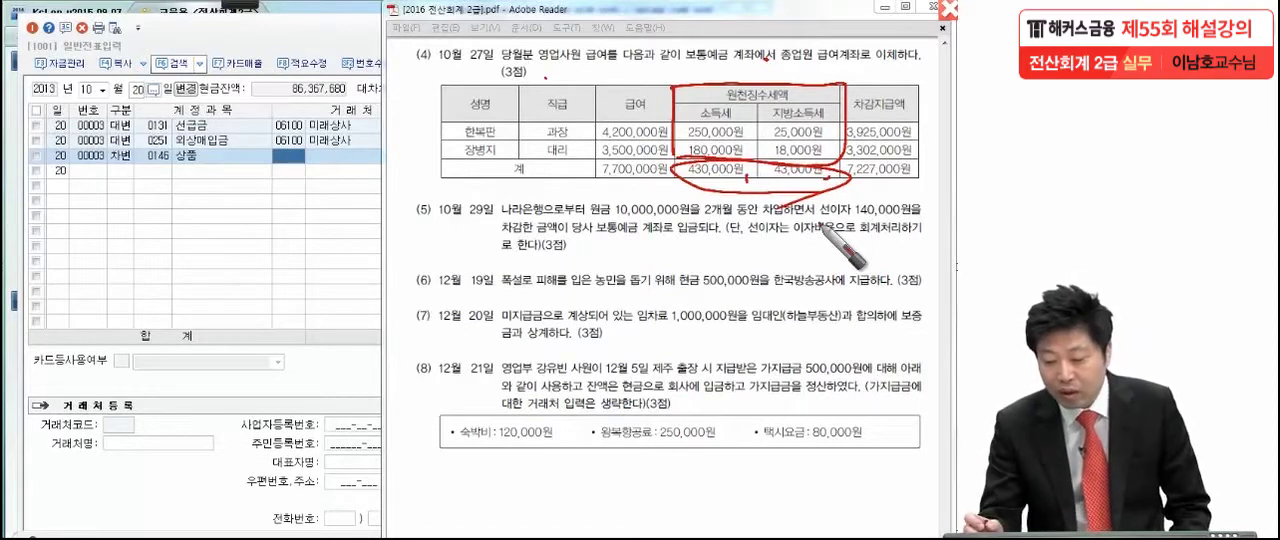
- Mark transaction (4) in pen: circle the 7,227,000원 total, tick 소득세 and 지방소득세, and underline 원천징수세액 and 차감지급액
mouse_move(872, 195)
mouse_down()
mouse_move(924, 162)
mouse_move(930, 172)
mouse_up()
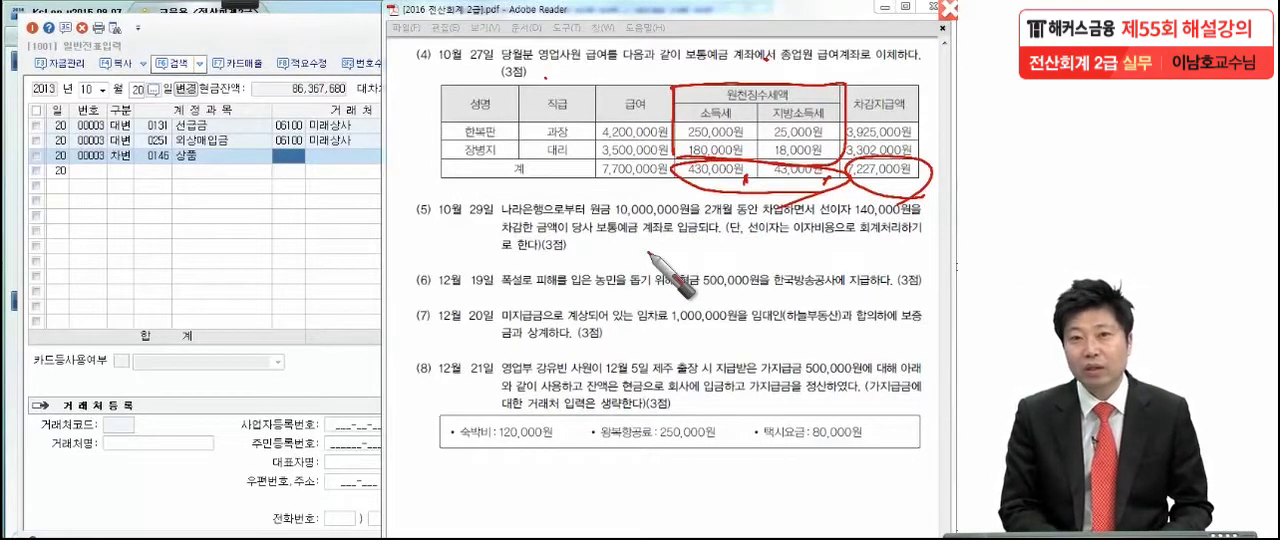
drag(737, 116, 740, 121)
drag(824, 114, 826, 119)
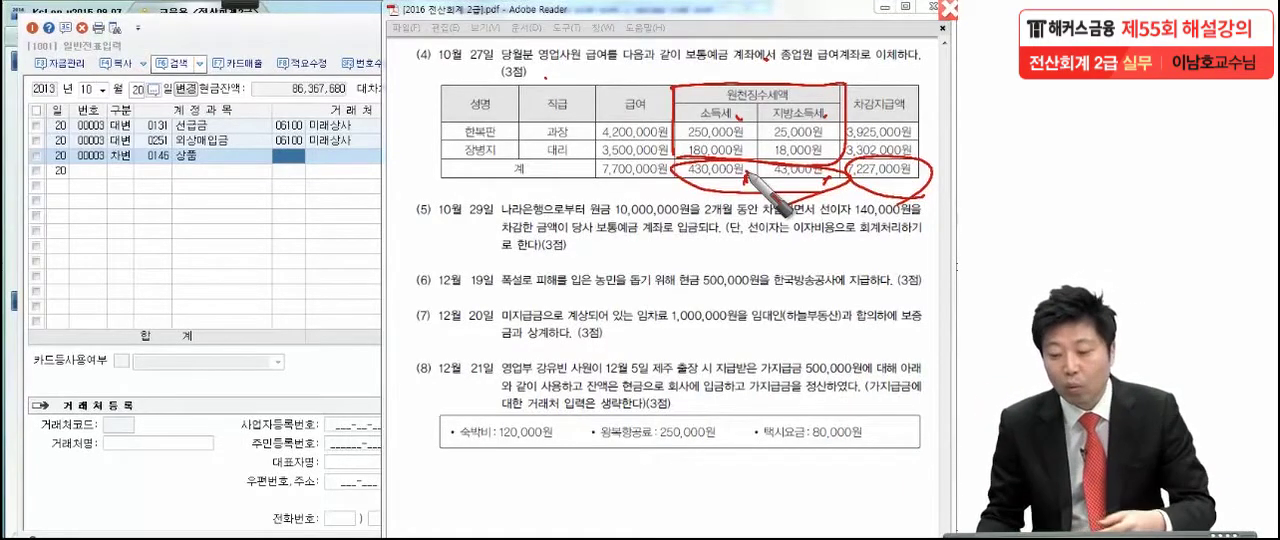
drag(712, 98, 772, 97)
drag(858, 118, 928, 117)
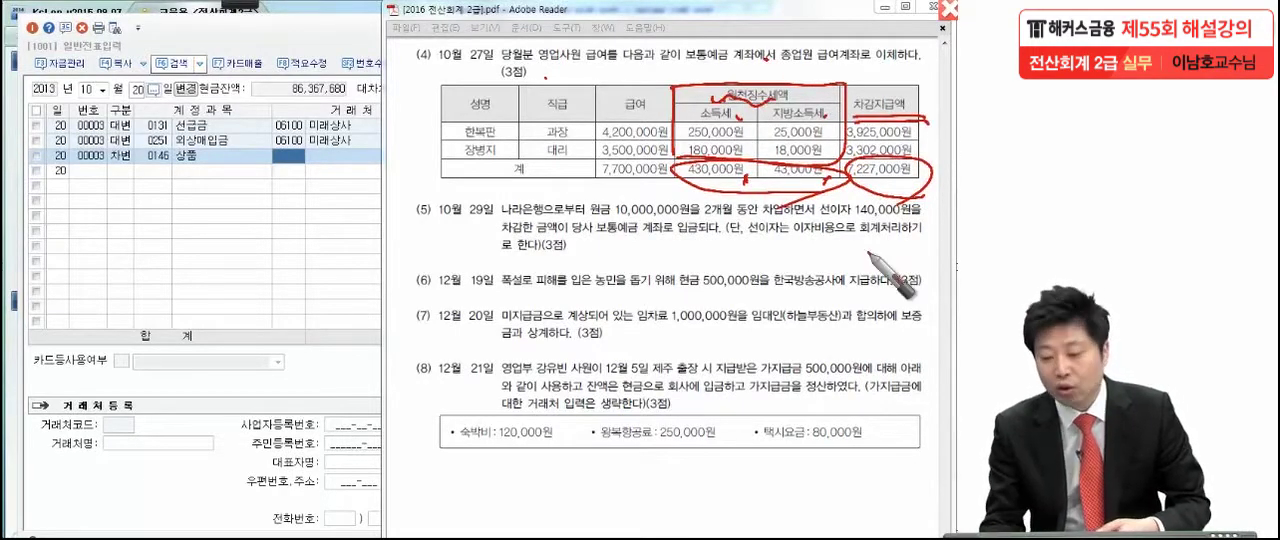
drag(853, 185, 938, 191)
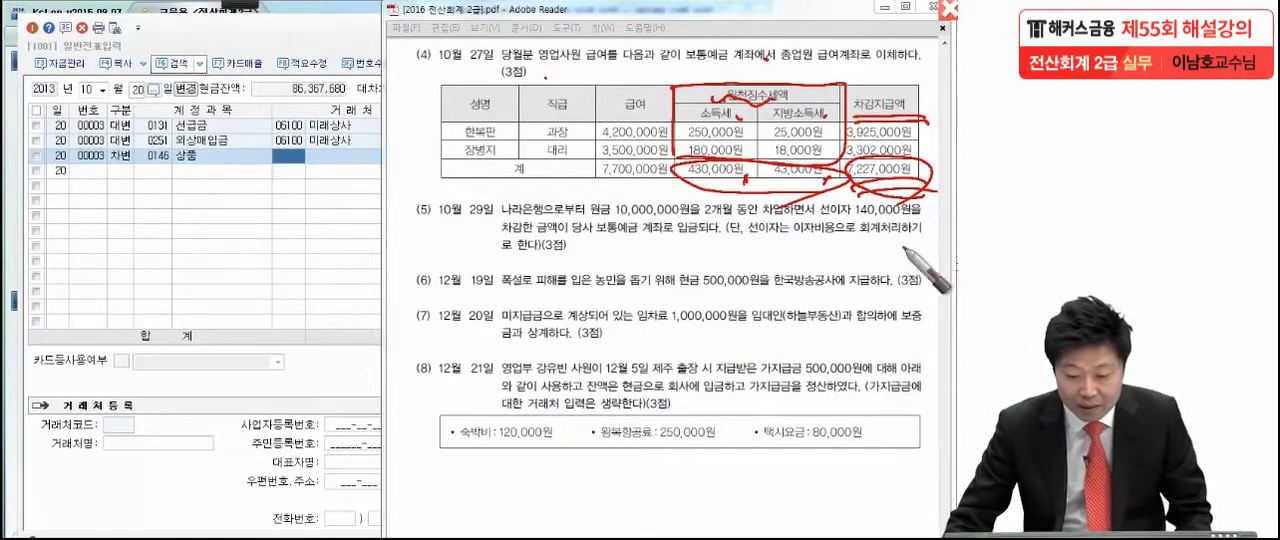
- Clear the pen marks, switch back to KcLep, and set the voucher date to 10월 27일
key(Escape)
click(244, 266)
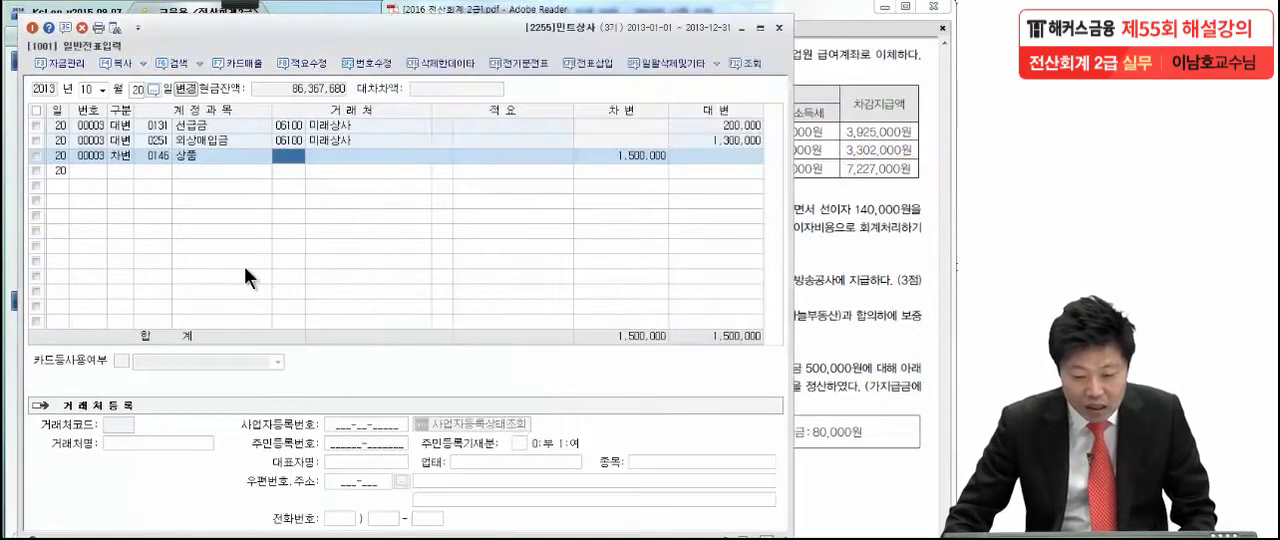
click(138, 83)
text(27)
key(Return)
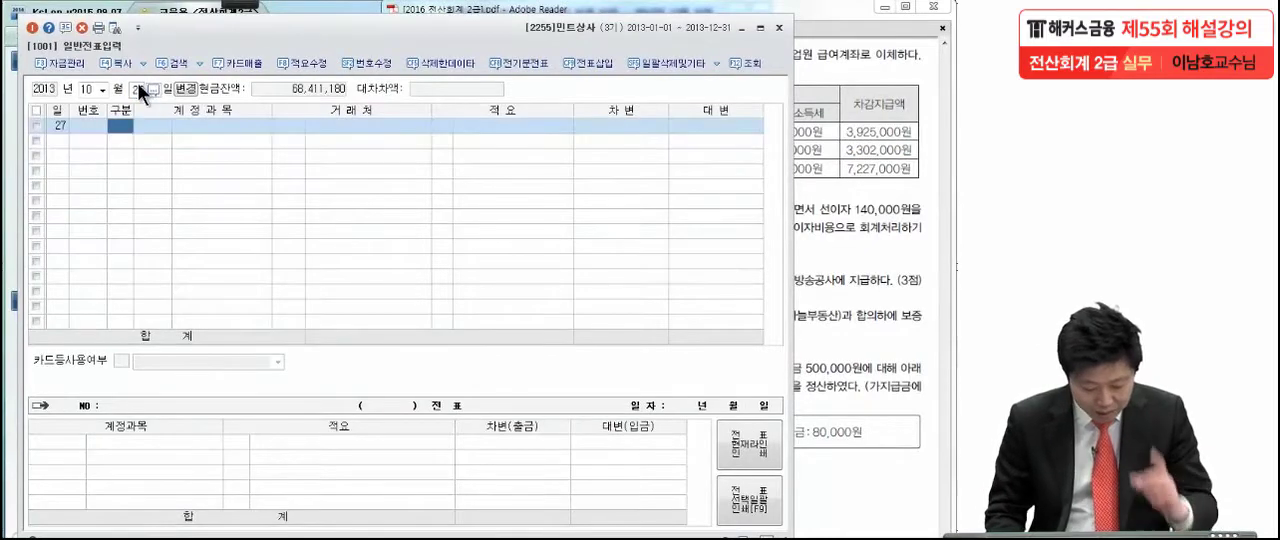
- Enter a debit line of 7,700,000 to the 판매관리비 account 0801 급여 in the 10월 27일 voucher
text(3)
key(Return)
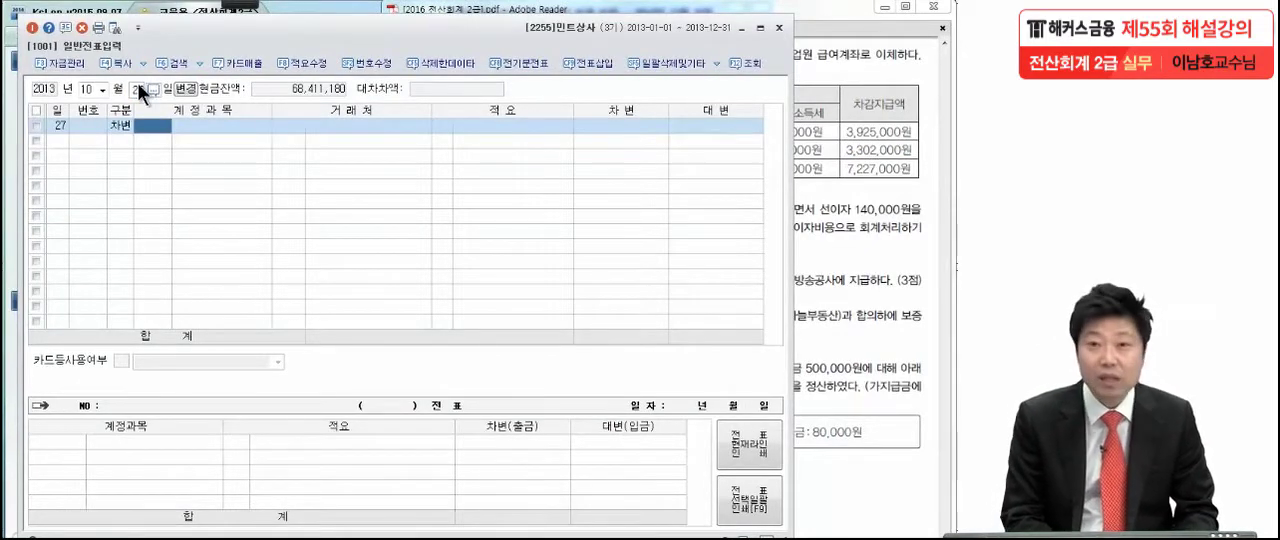
text(급)
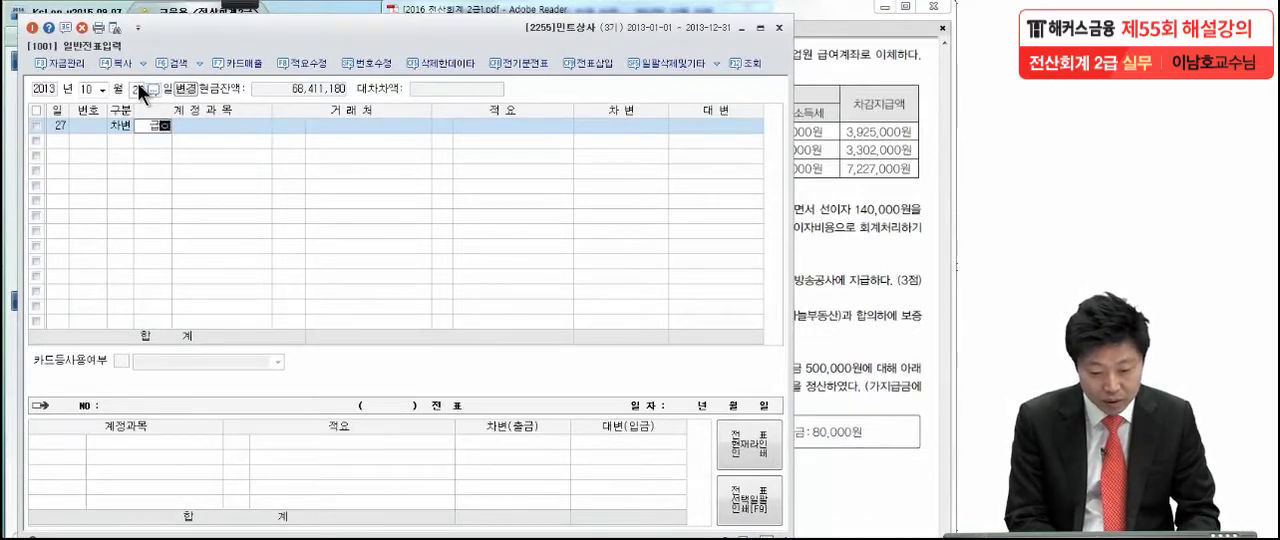
text(여)
key(Return)
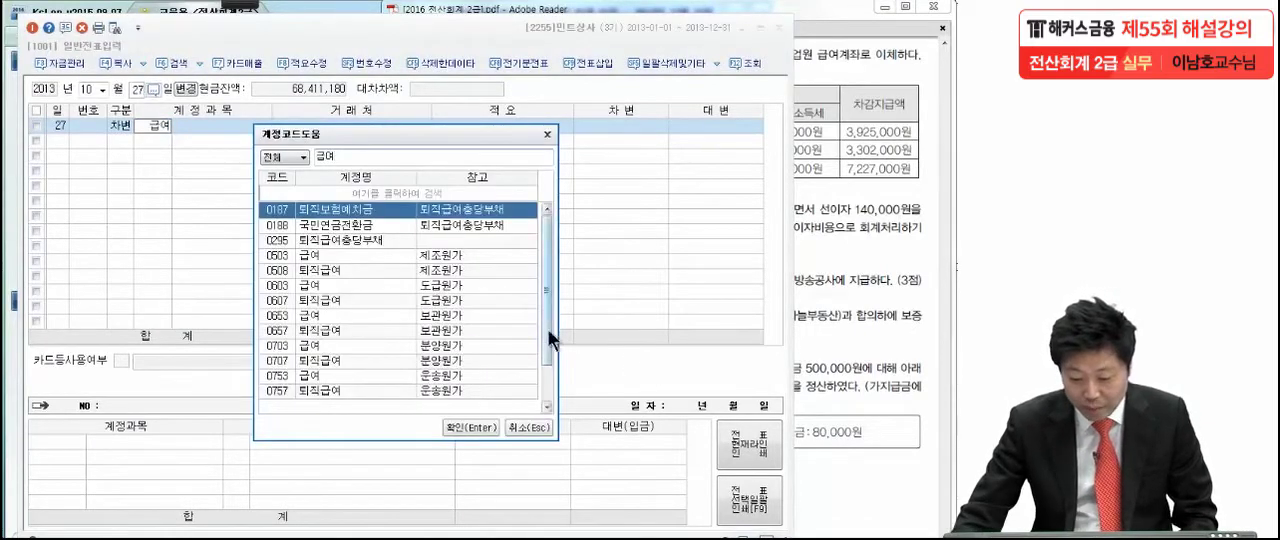
scroll(400, 330, down, 1)
click(329, 372)
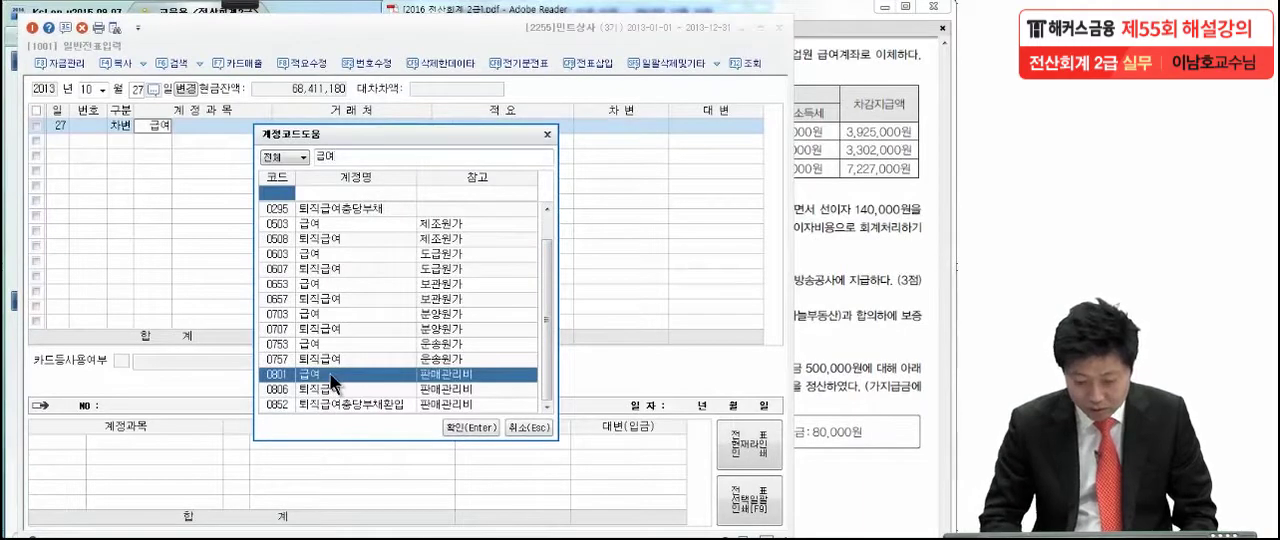
key(Return)
click(649, 129)
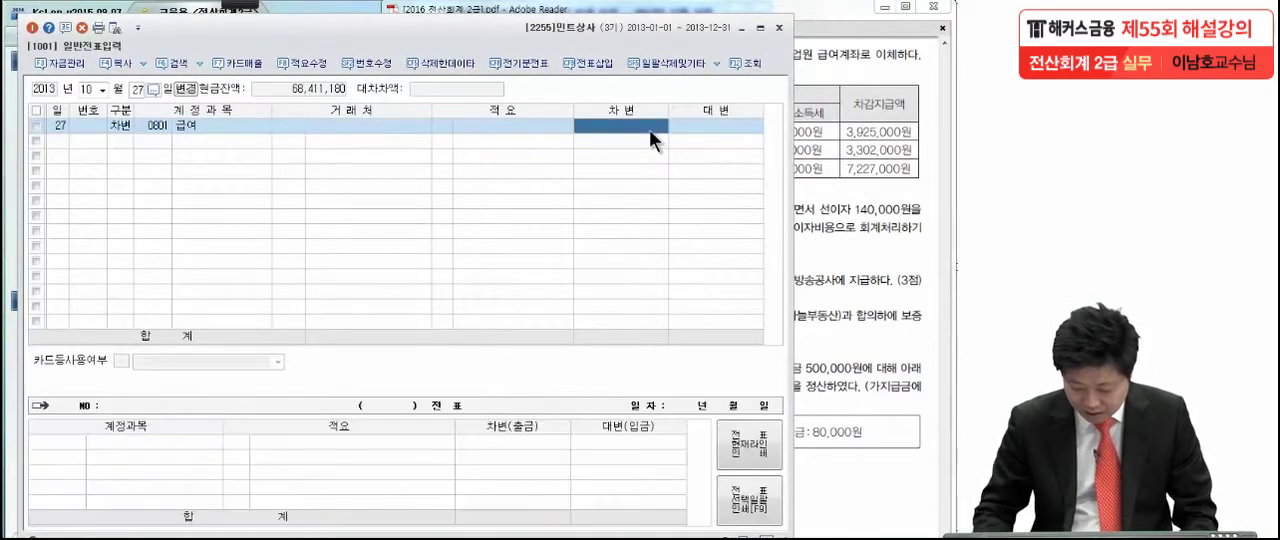
text(7,7)
text(00,000)
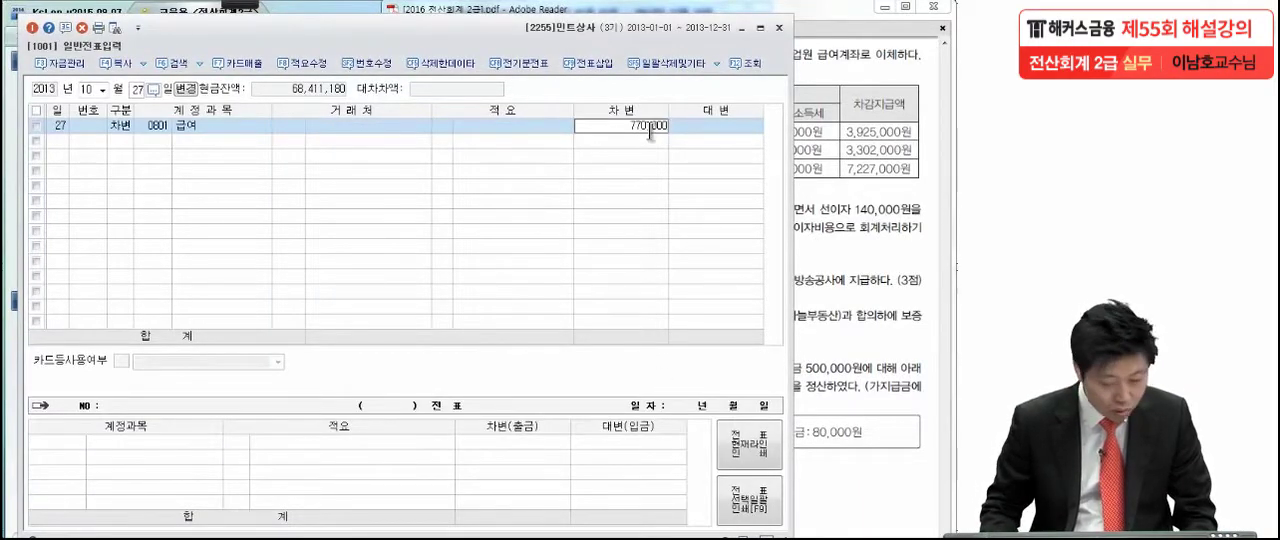
key(Return)
- Add a credit line of 473,000 to account 0254 예수금, checking the withholding tax totals in the exam PDF
text(4)
key(Return)
text(예수금)
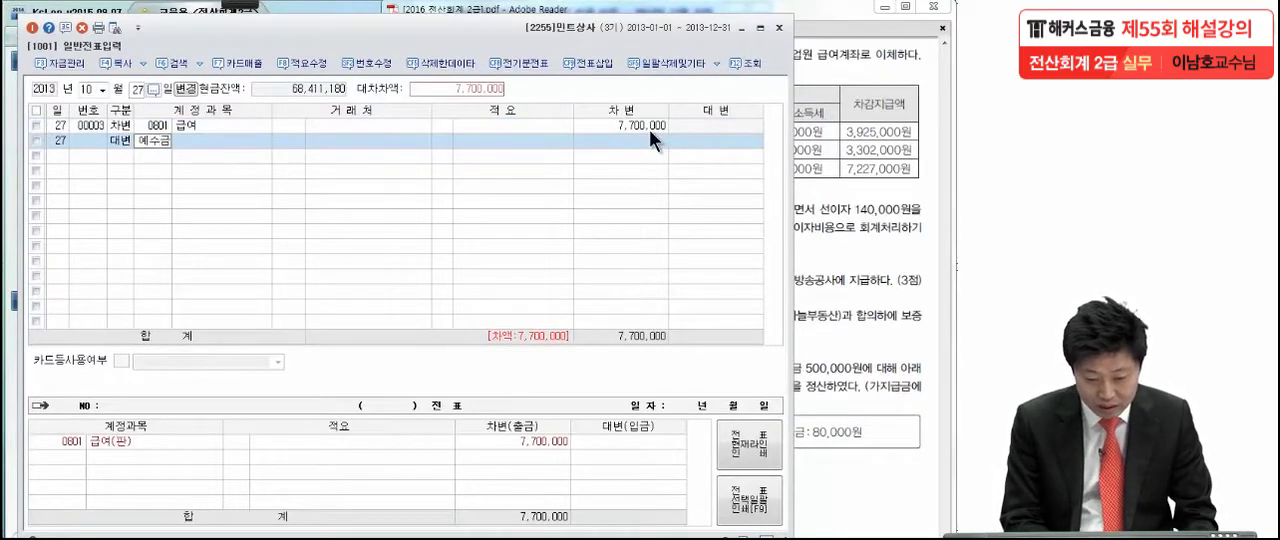
key(Return)
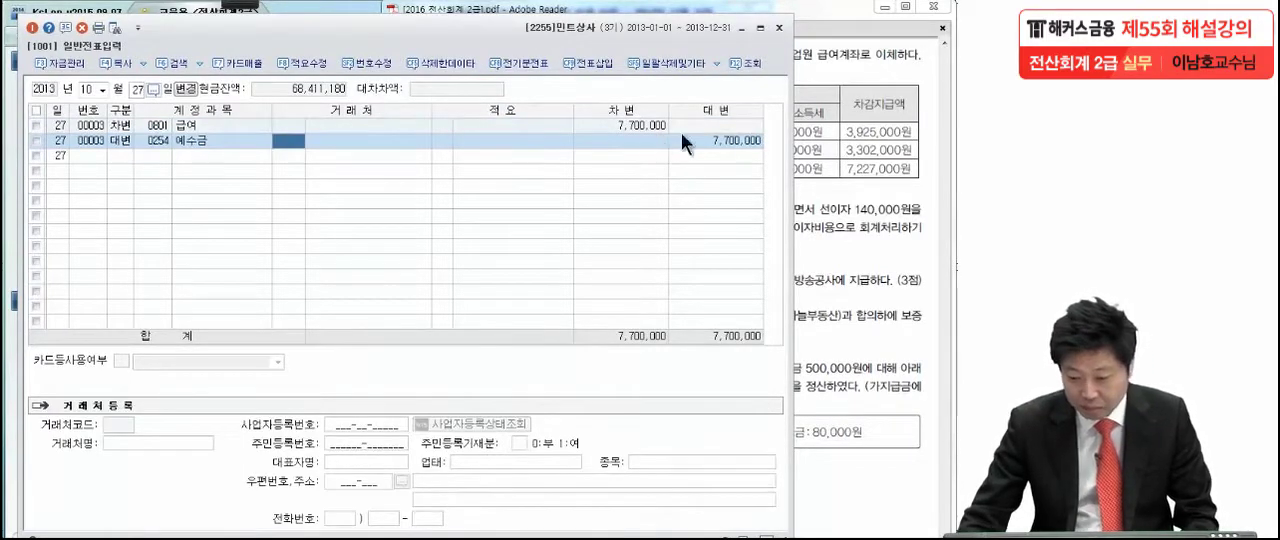
click(836, 148)
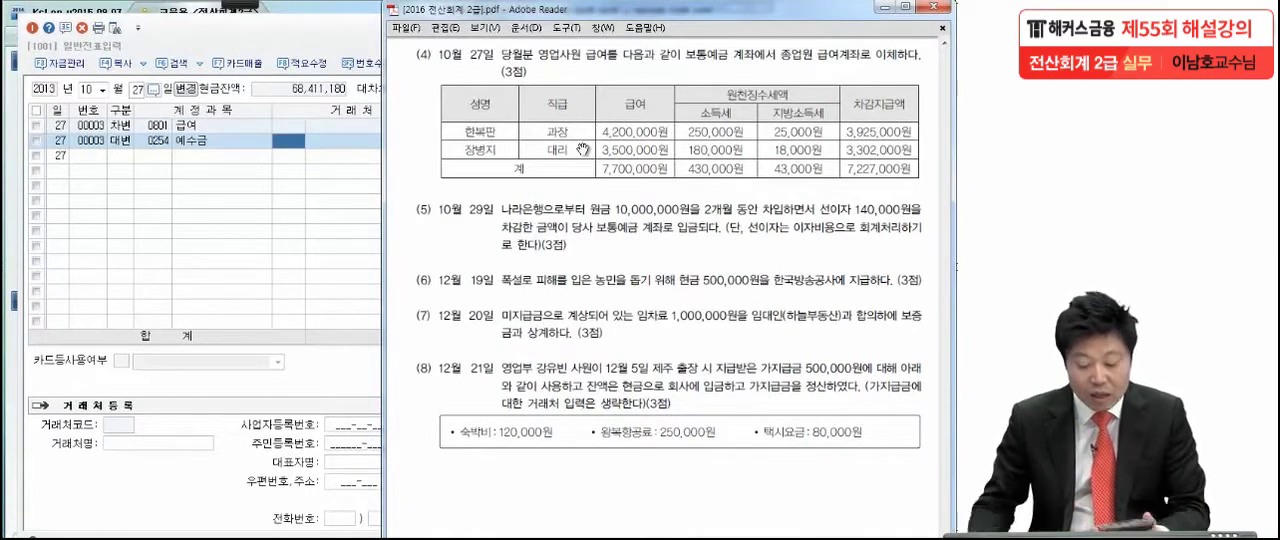
click(315, 201)
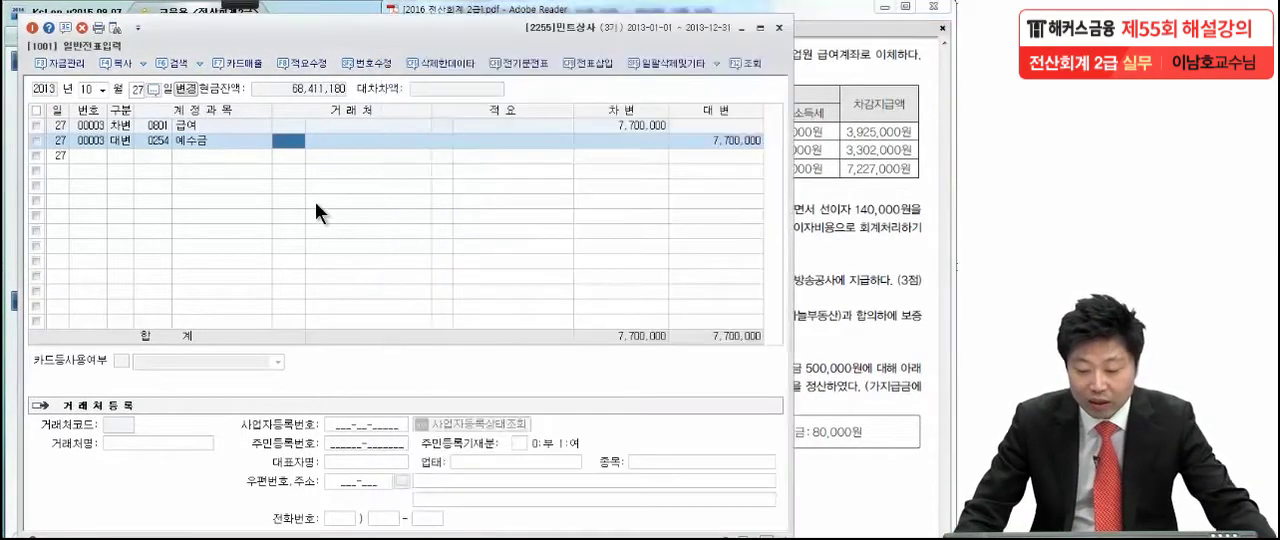
click(694, 141)
text(4)
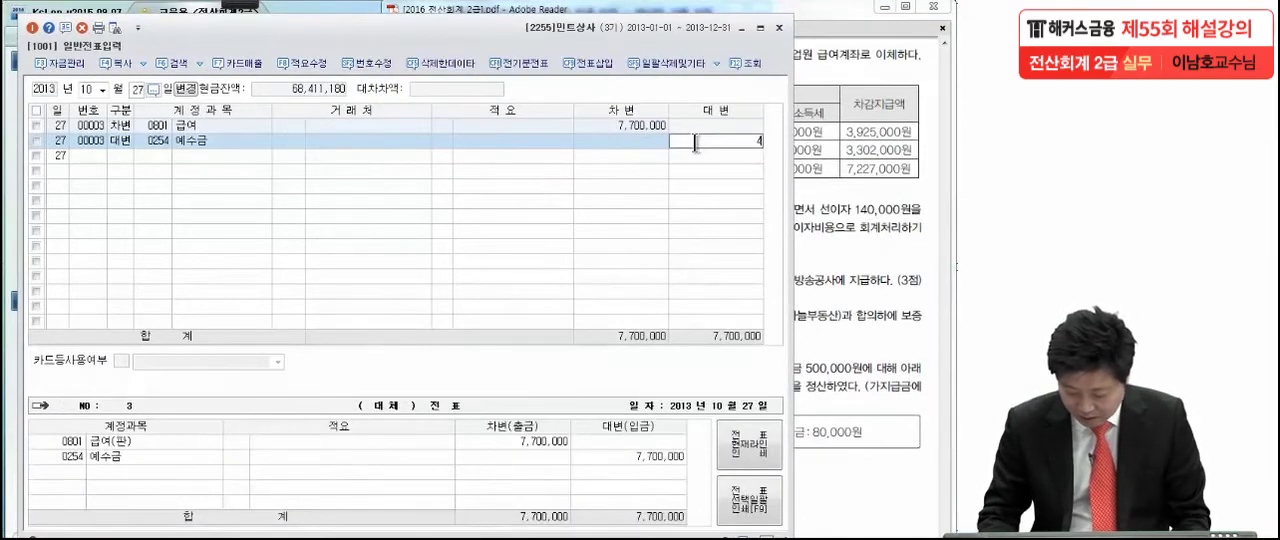
text(73,000)
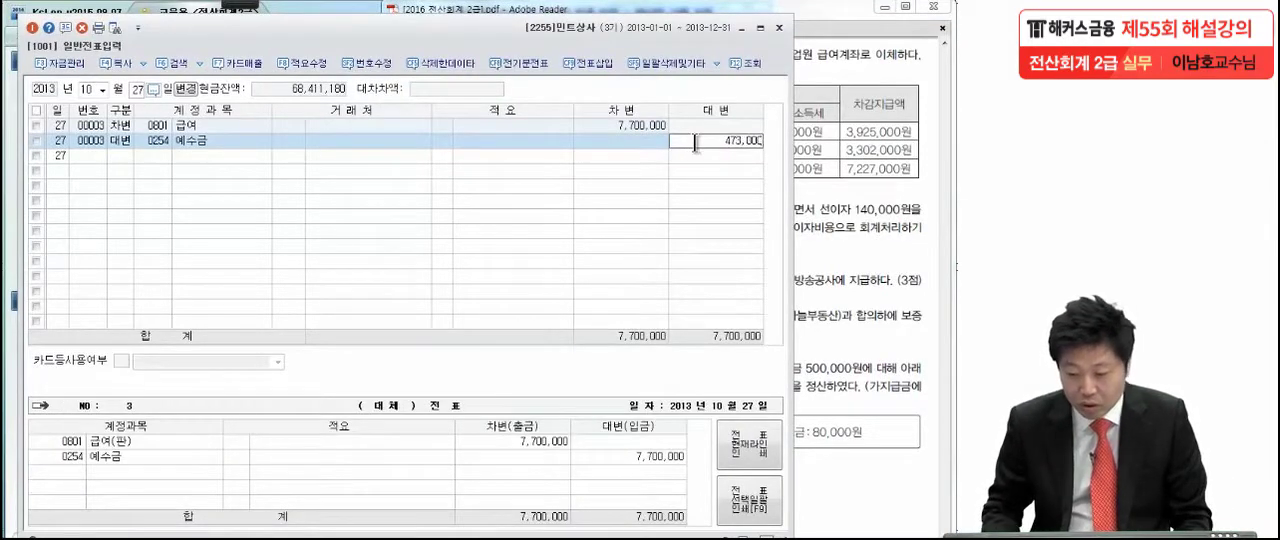
key(Return)
- Complete the 10월 27일 voucher with a credit line of 7,227,000 to account 0103 보통예금
text(4)
key(Return)
text(보통)
key(Return)
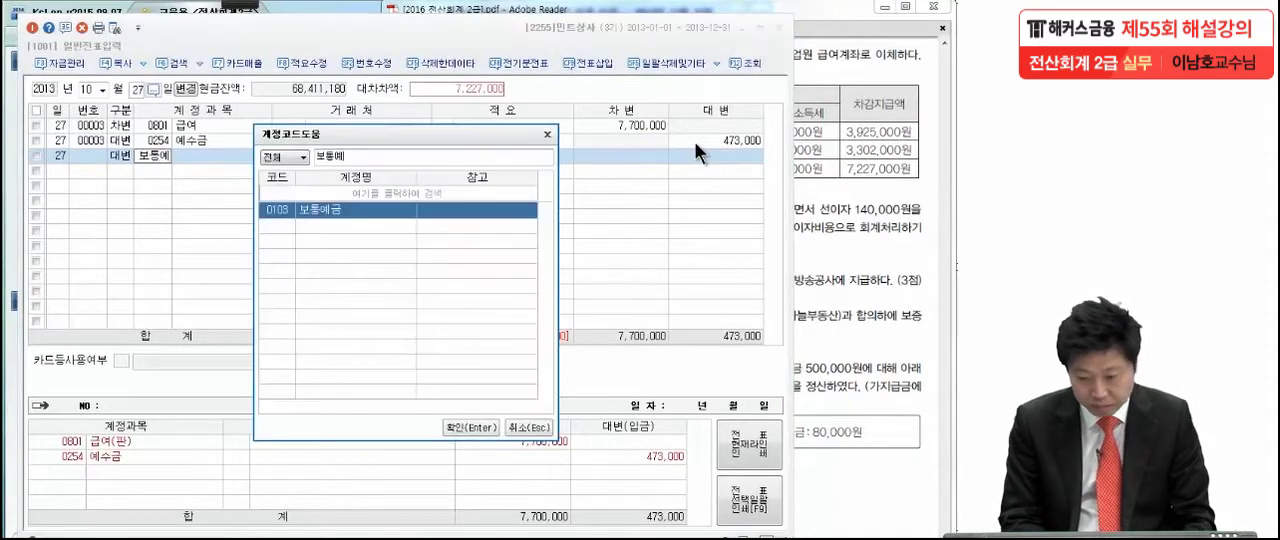
key(Return)
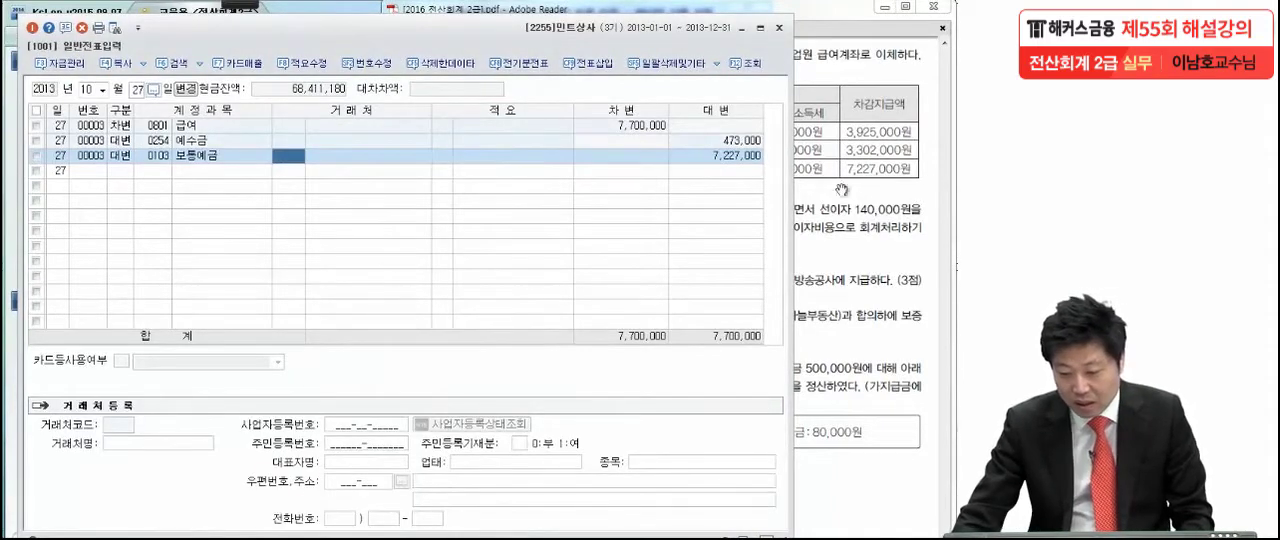
click(725, 157)
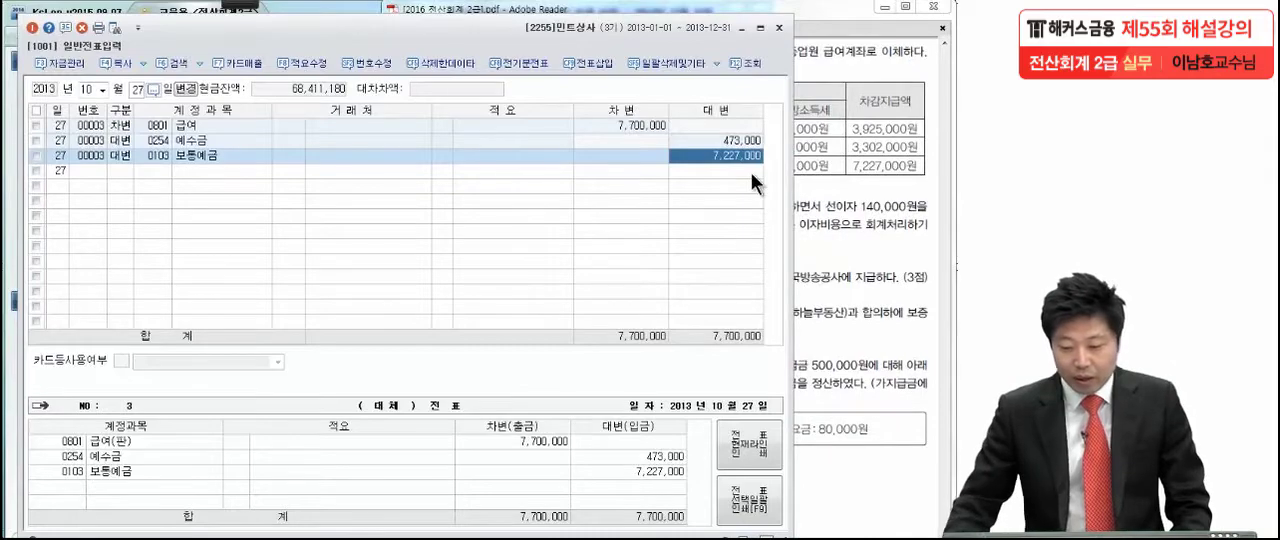
- Switch to the exam PDF and mark transaction (5) in pen, underlining 보통예금 and circling 선이자 and the item number
click(812, 184)
scroll(725, 208, down, 3)
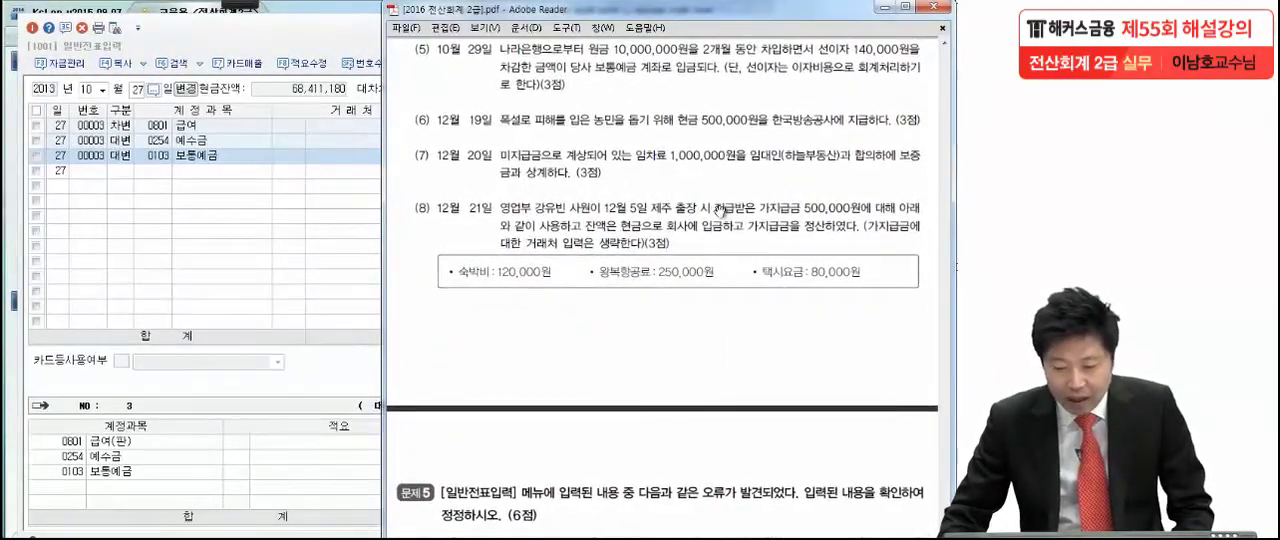
click(241, 8)
click(66, 16)
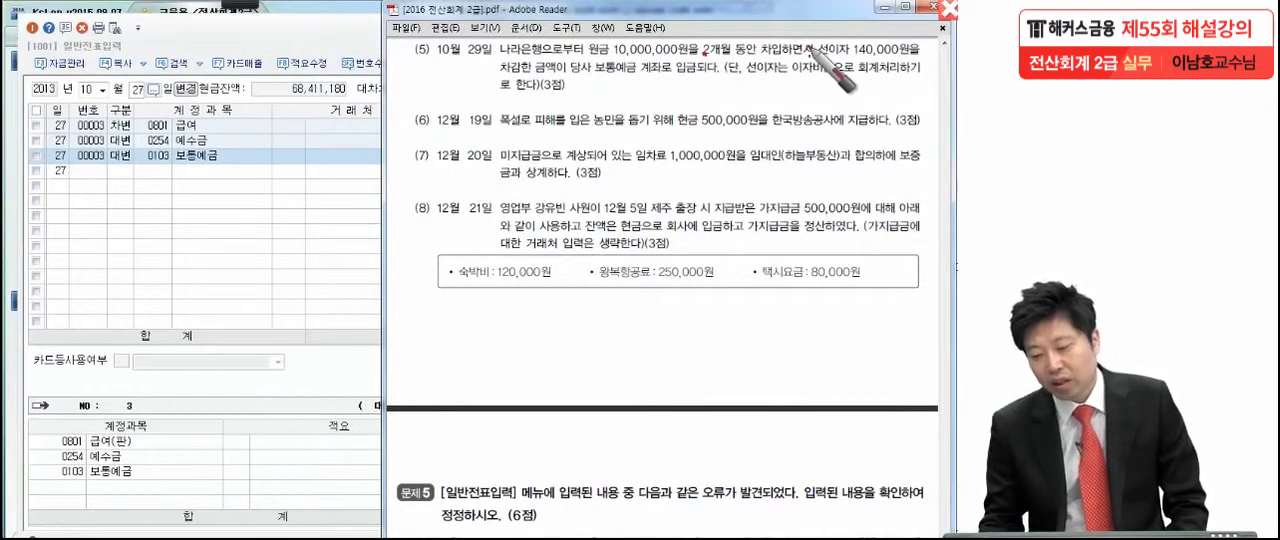
click(916, 60)
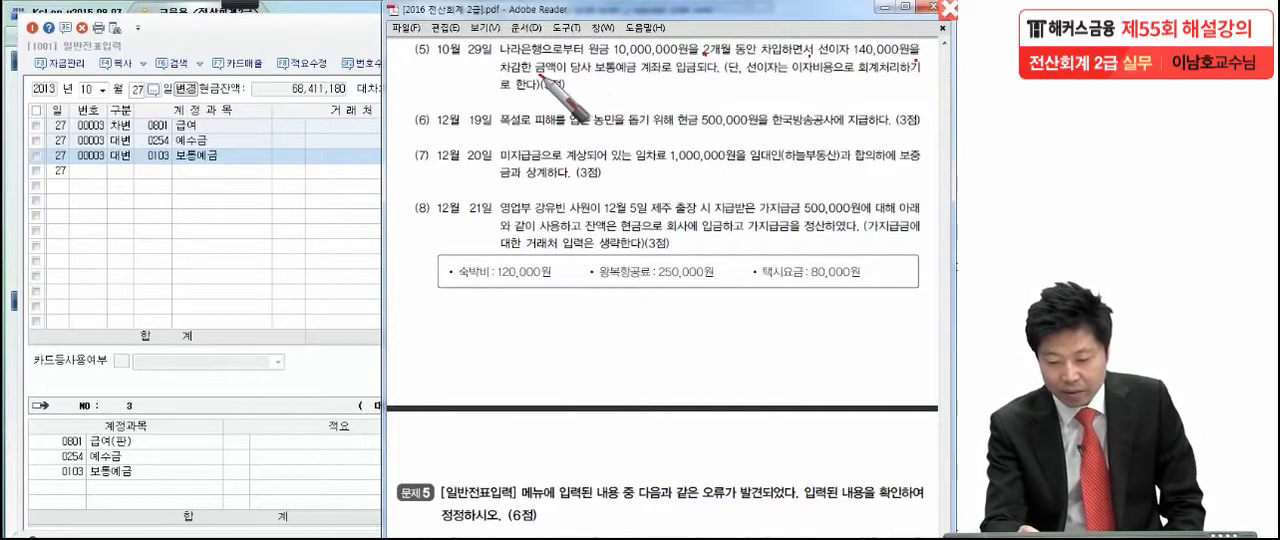
drag(594, 76, 632, 74)
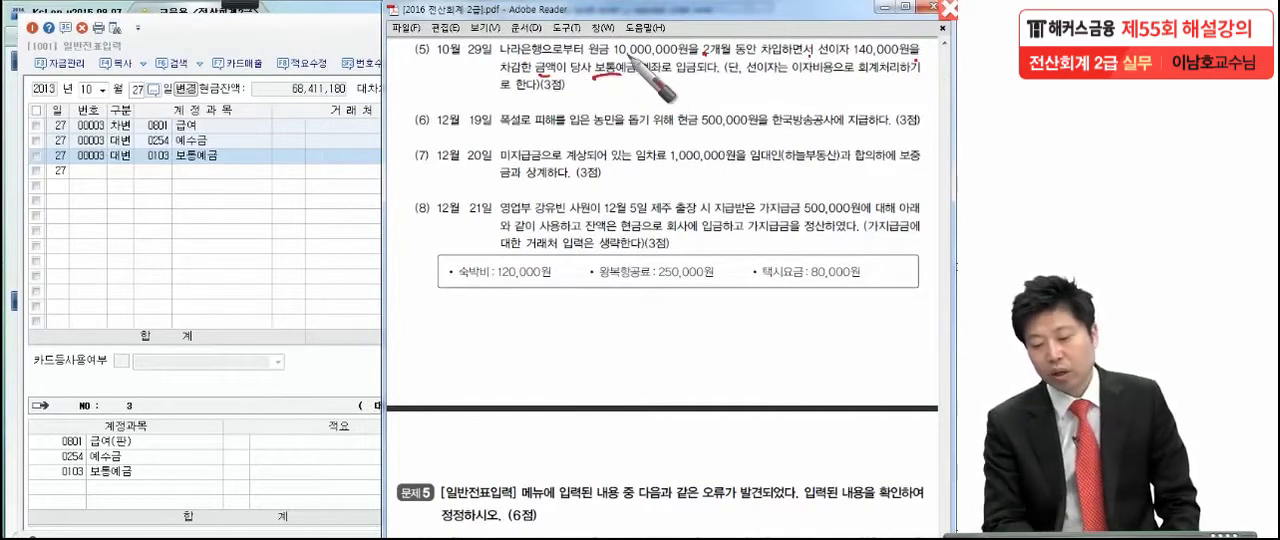
click(583, 84)
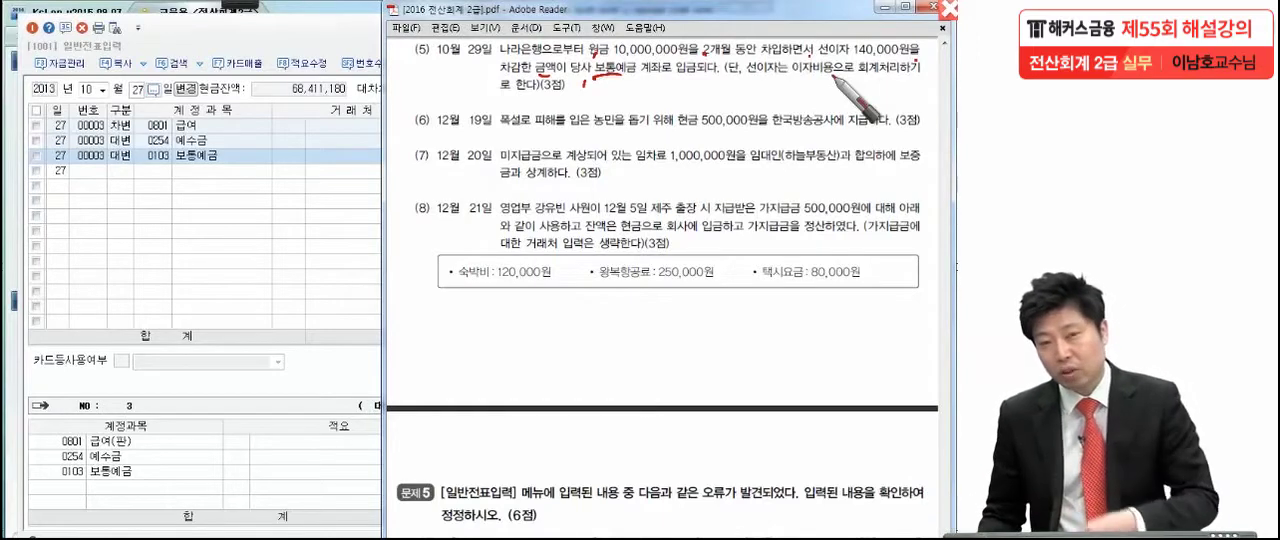
drag(852, 38, 843, 74)
mouse_move(418, 70)
mouse_down()
mouse_move(444, 34)
mouse_move(415, 92)
mouse_up()
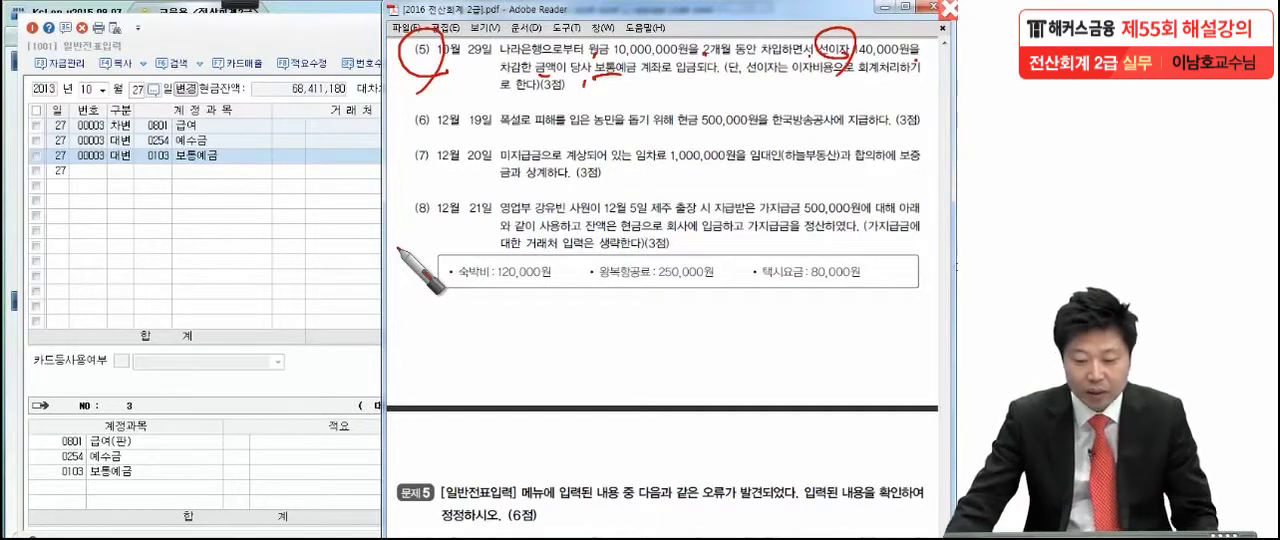
- Clear the pen marks, return to KcLep, and set the voucher date to 10월 29일
click(264, 235)
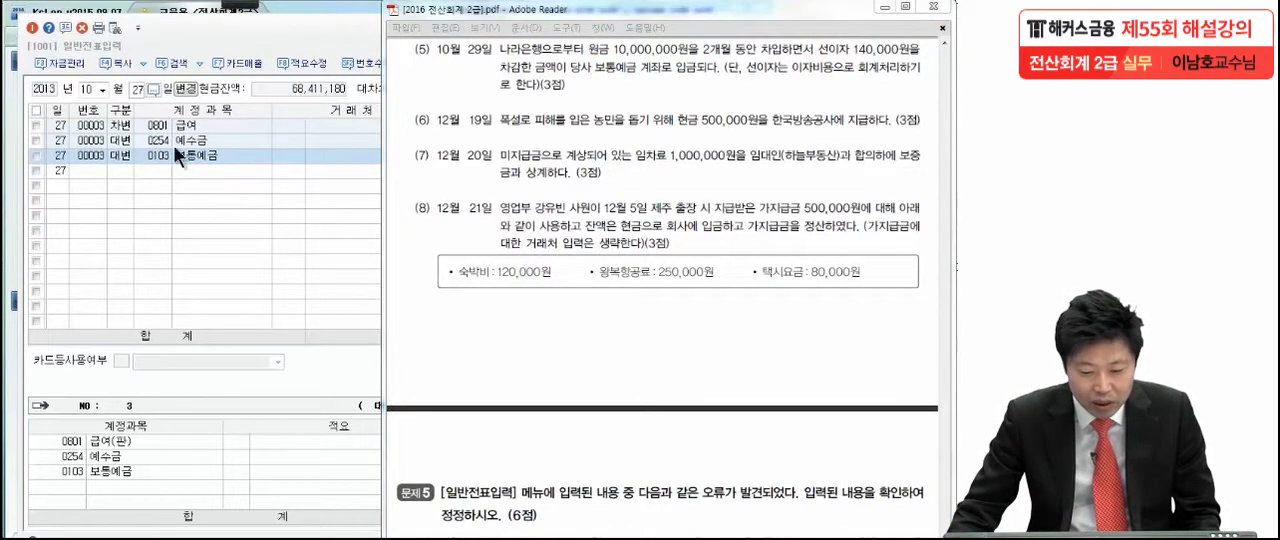
click(136, 90)
text(29)
key(Return)
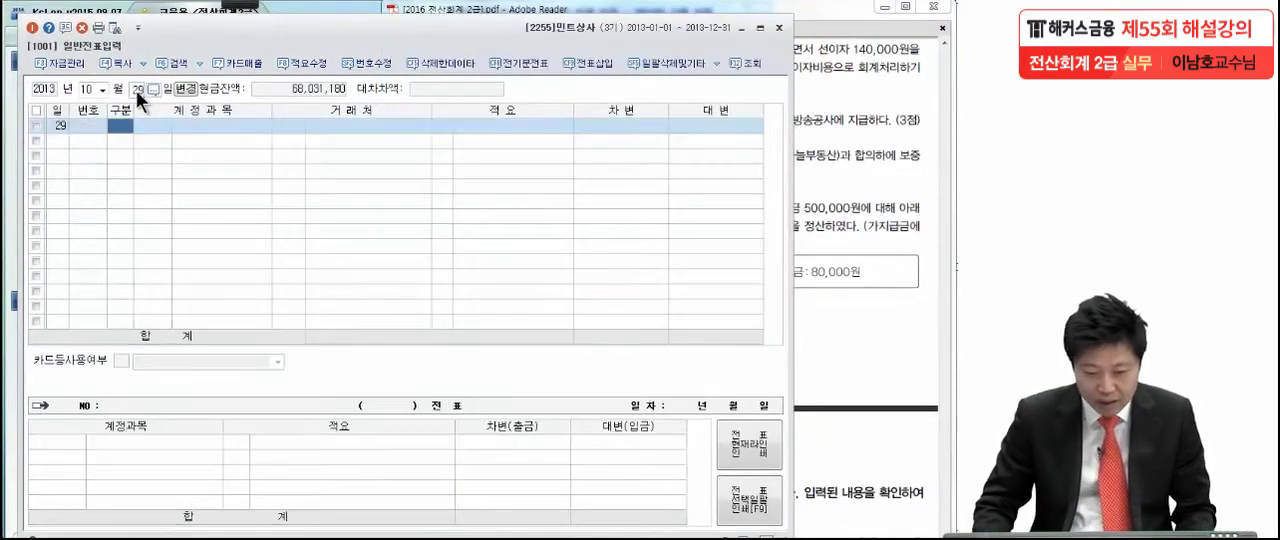
- Start a credit line in the 10월 29일 voucher with account 0260 단기차입금, checking transaction (5) in the exam PDF
text(4)
key(Return)
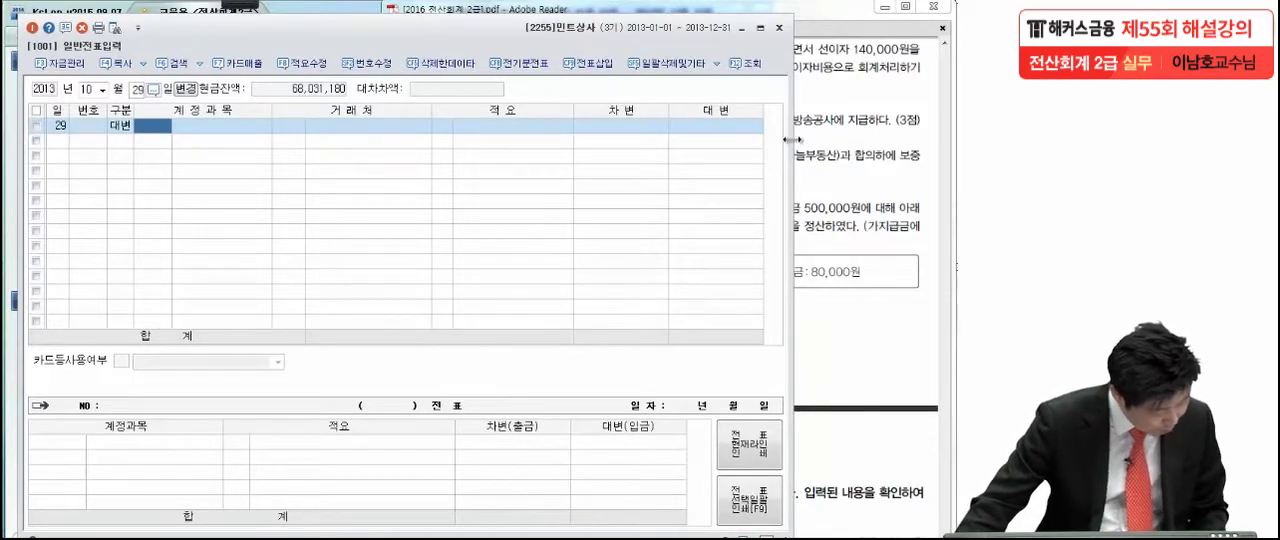
click(833, 129)
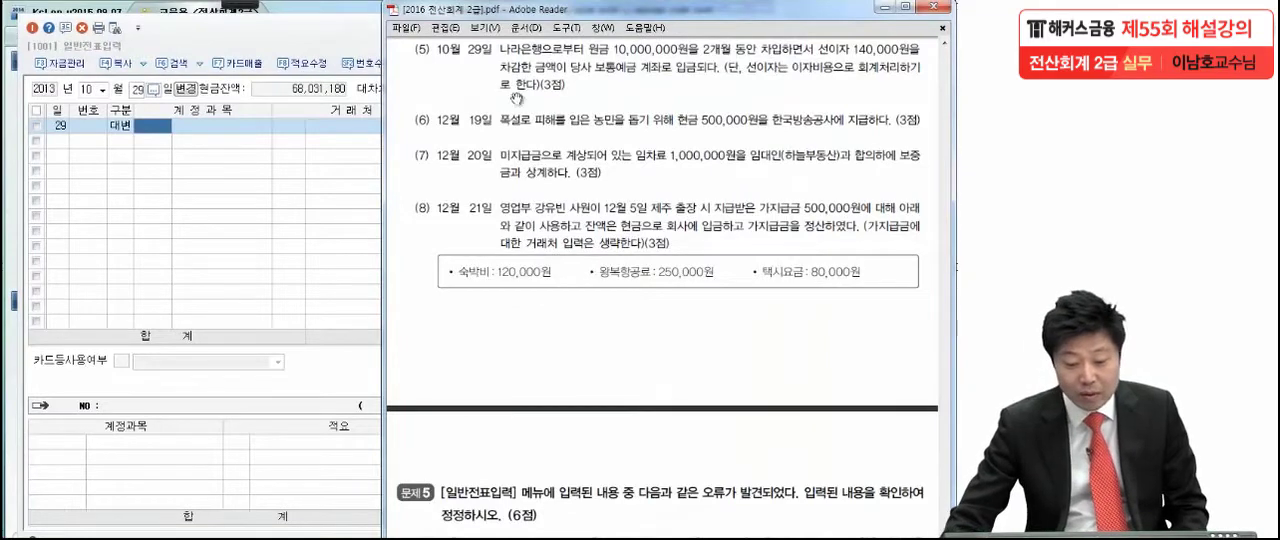
click(163, 127)
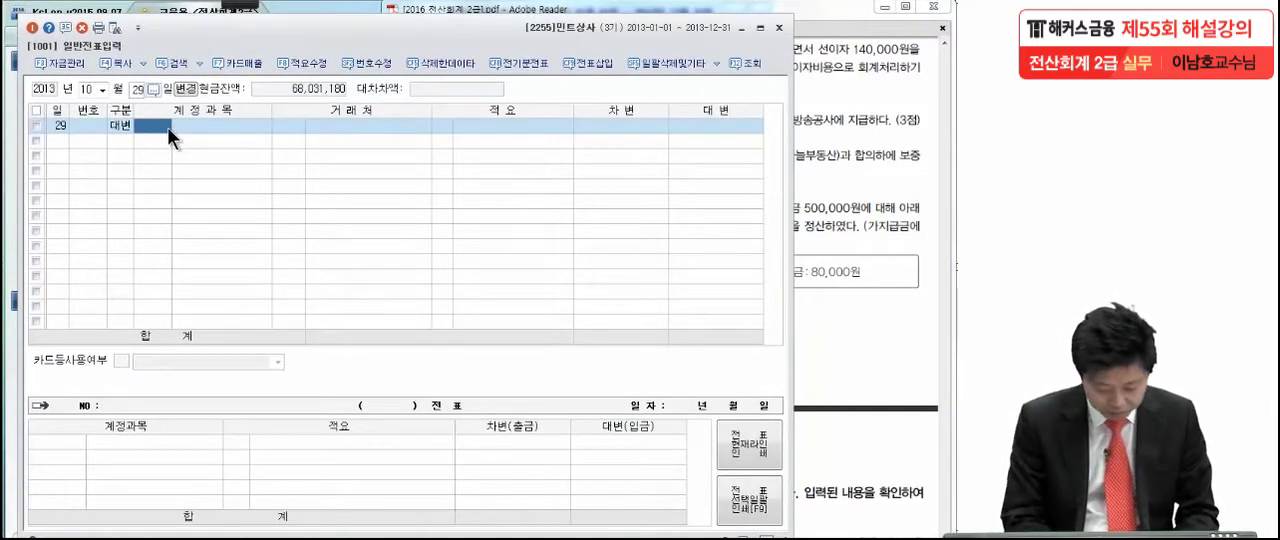
text(단기차)
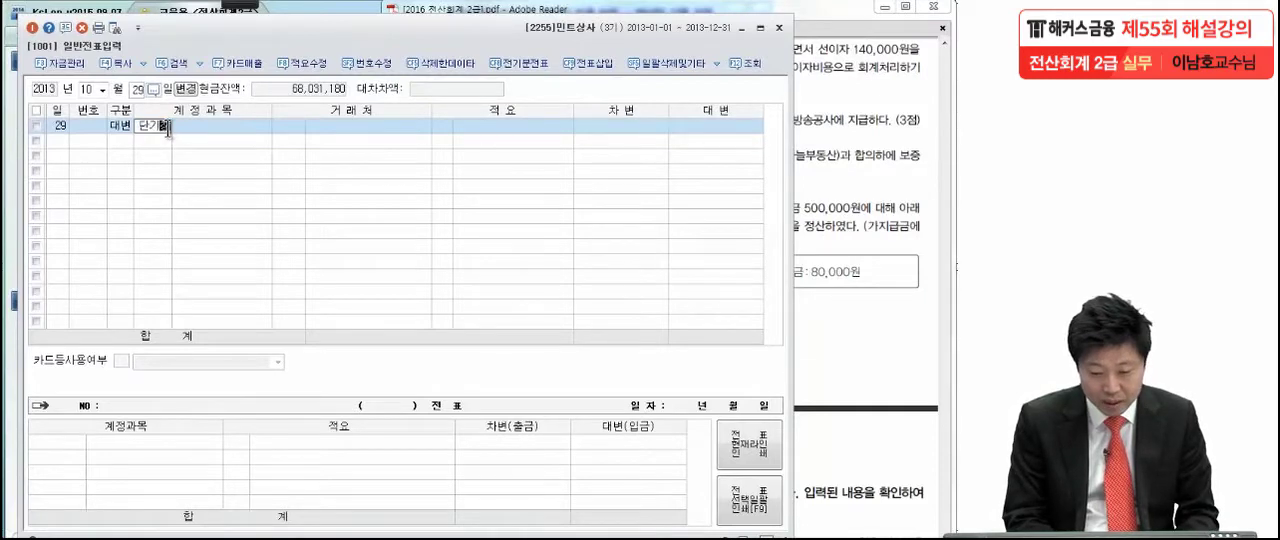
key(Return)
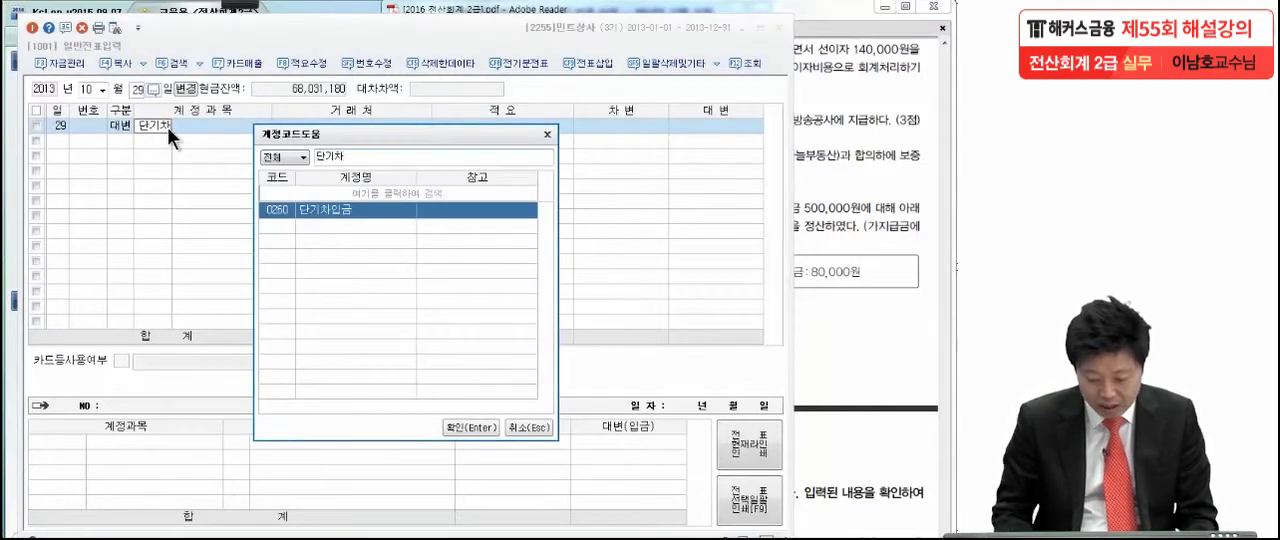
key(Return)
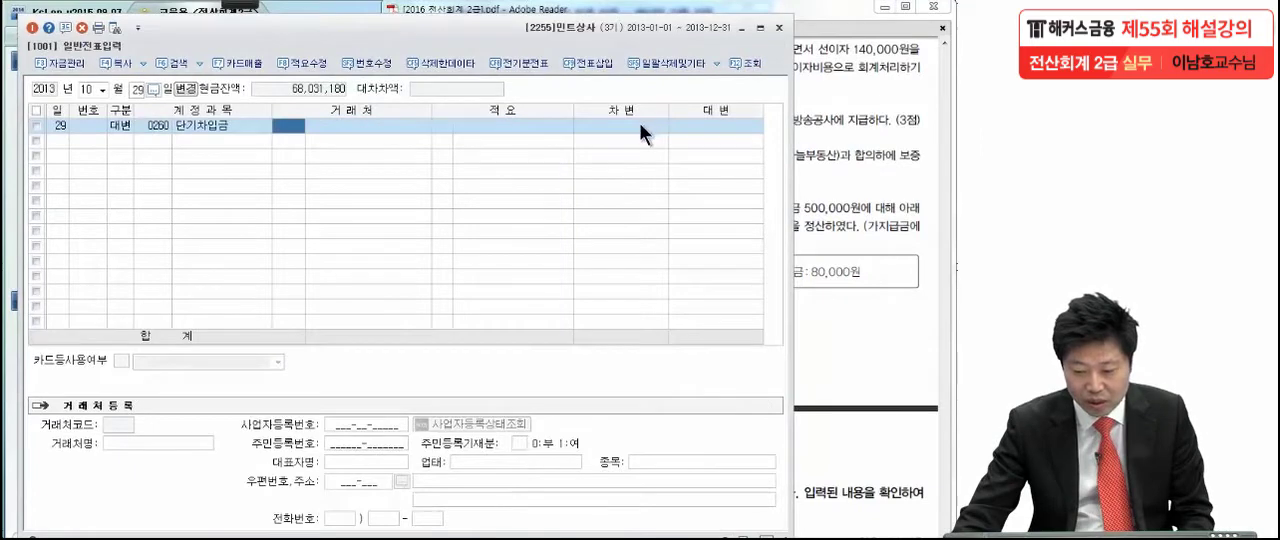
- Enter 10,000,000 as the credit amount of the 10월 29일 단기차입금 line
key(Return)
key(Return)
key(Return)
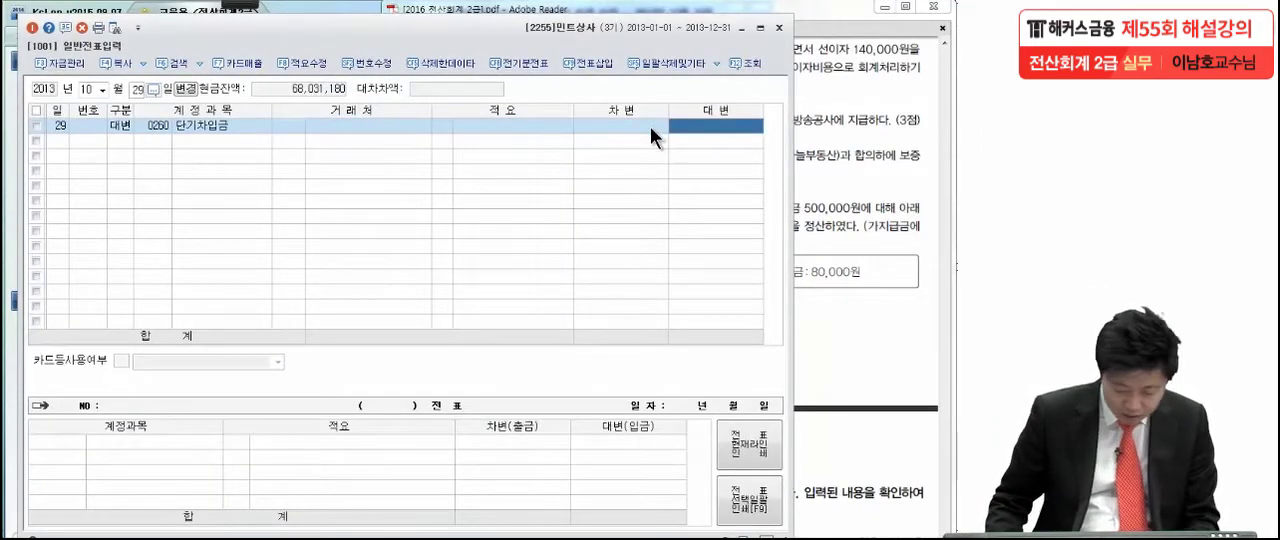
text(10,000)
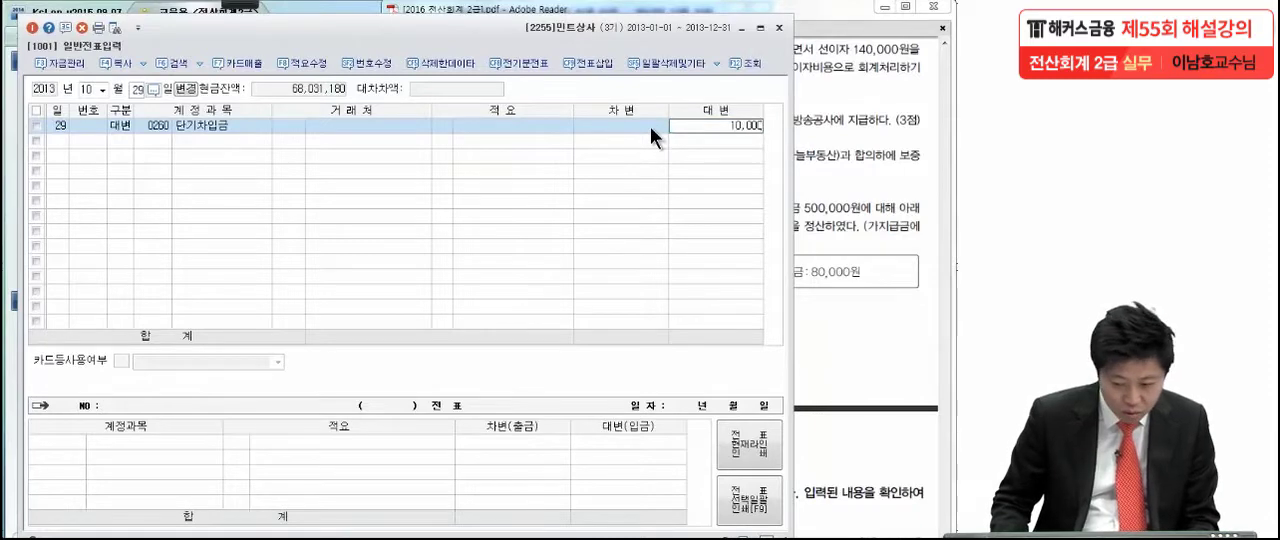
text(,000)
key(Return)
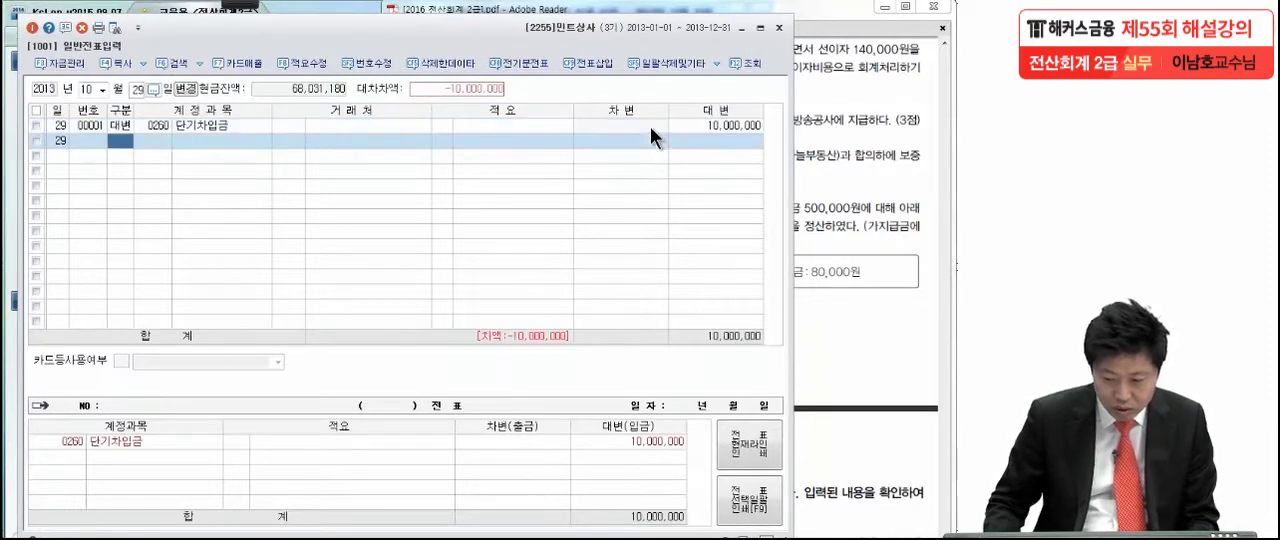
- Assign vendor 98003 나라은행 to the 단기차입금 credit line
click(301, 127)
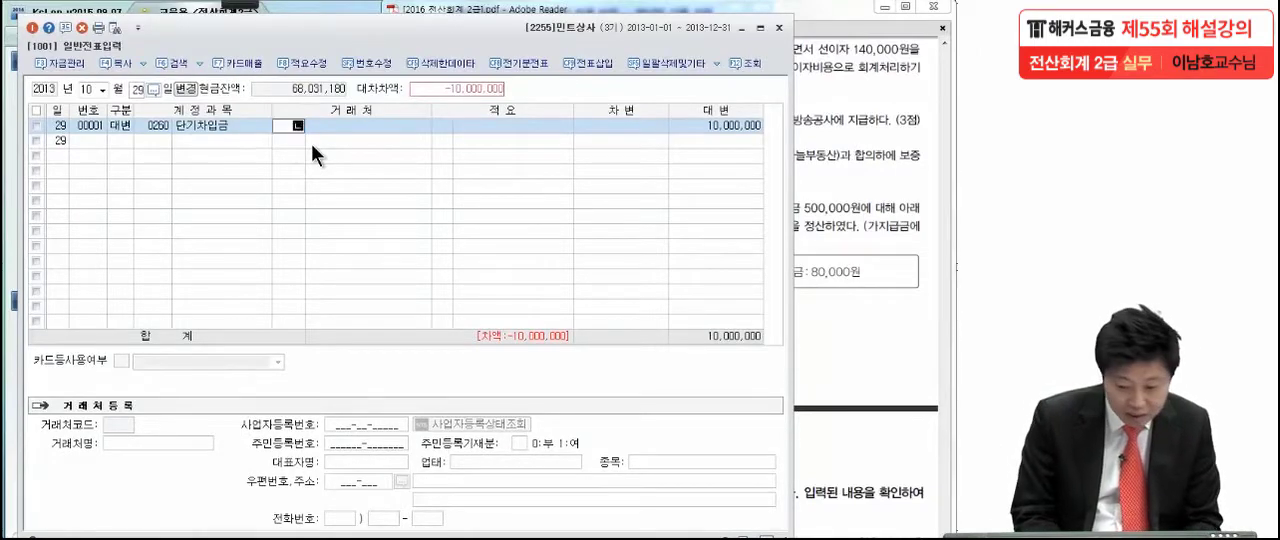
text(나래)
key(Return)
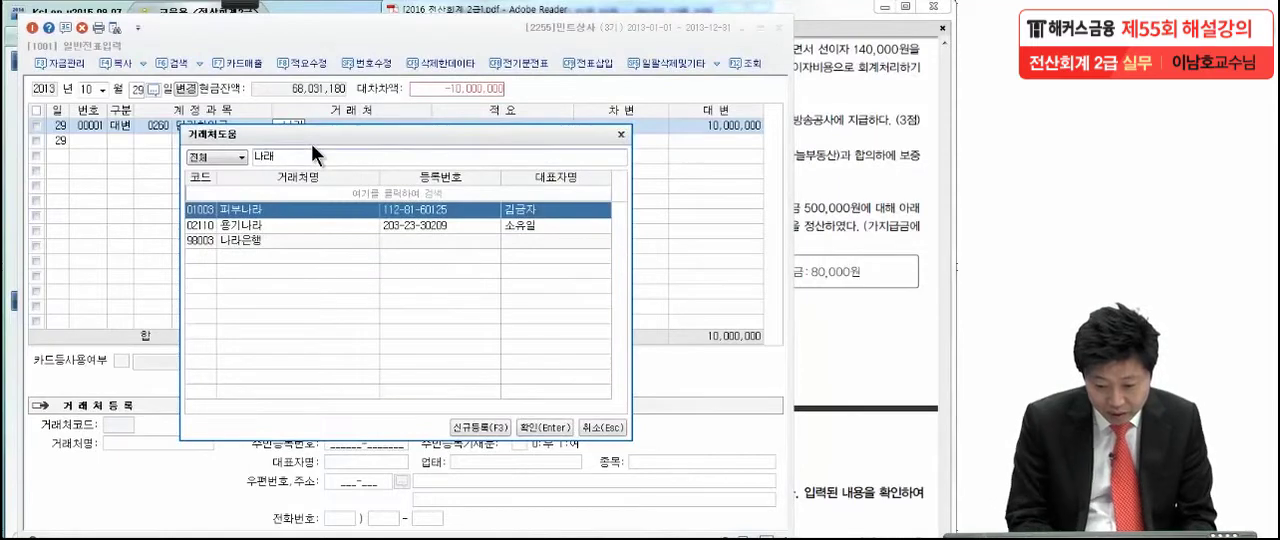
text(은)
key(Return)
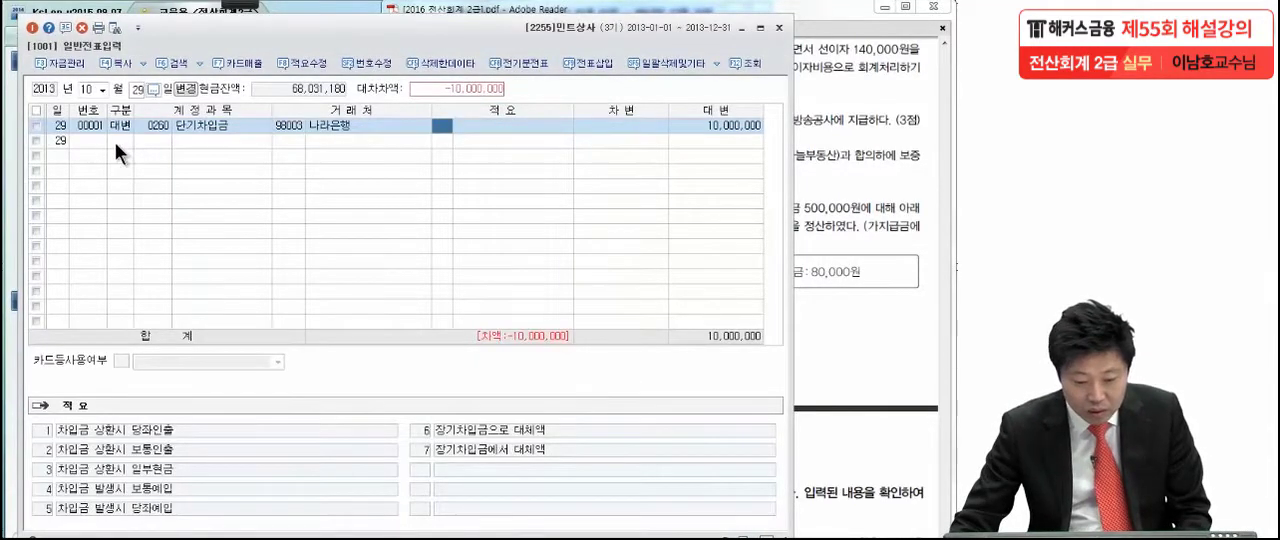
key(Return)
- Add a debit line of 140,000 to account 0951 이자비용 in the 10월 29일 voucher
key(3)
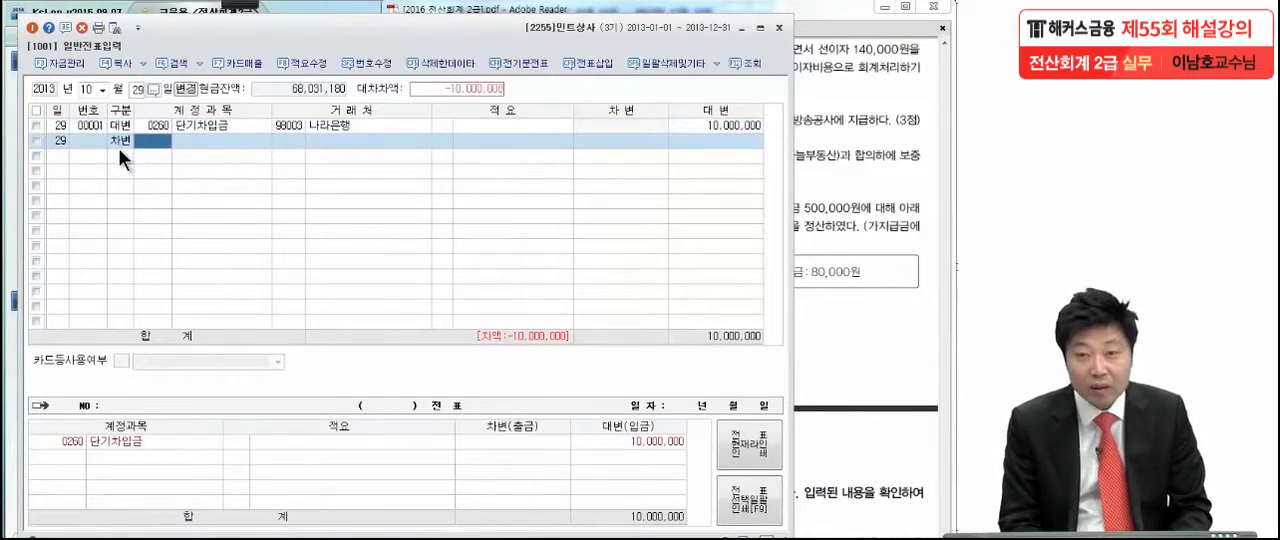
text(이자비)
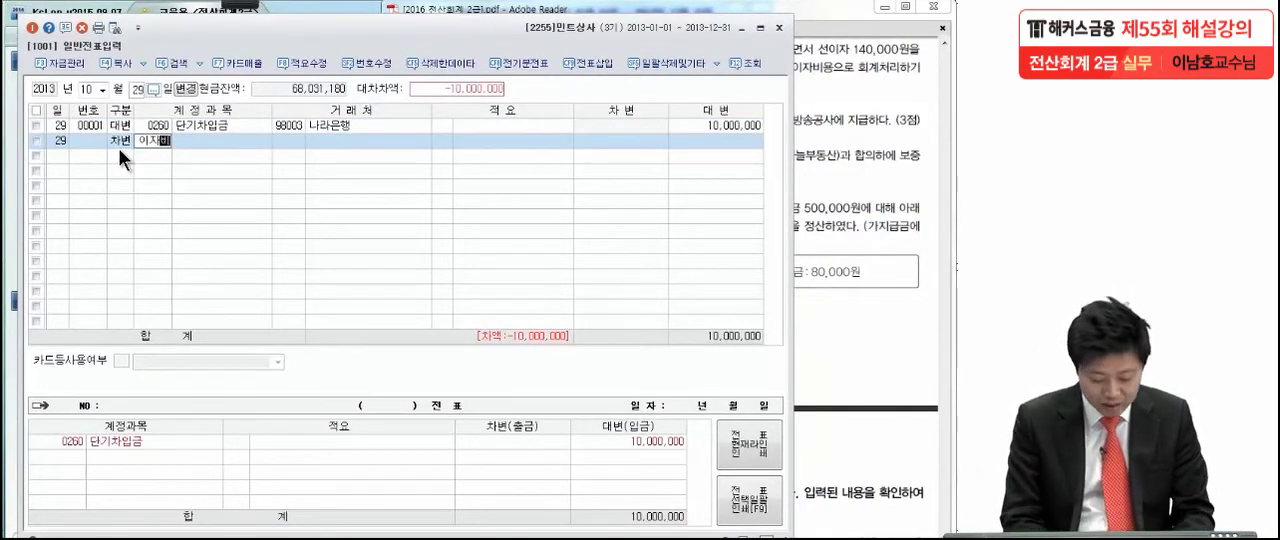
key(Return)
key(Return)
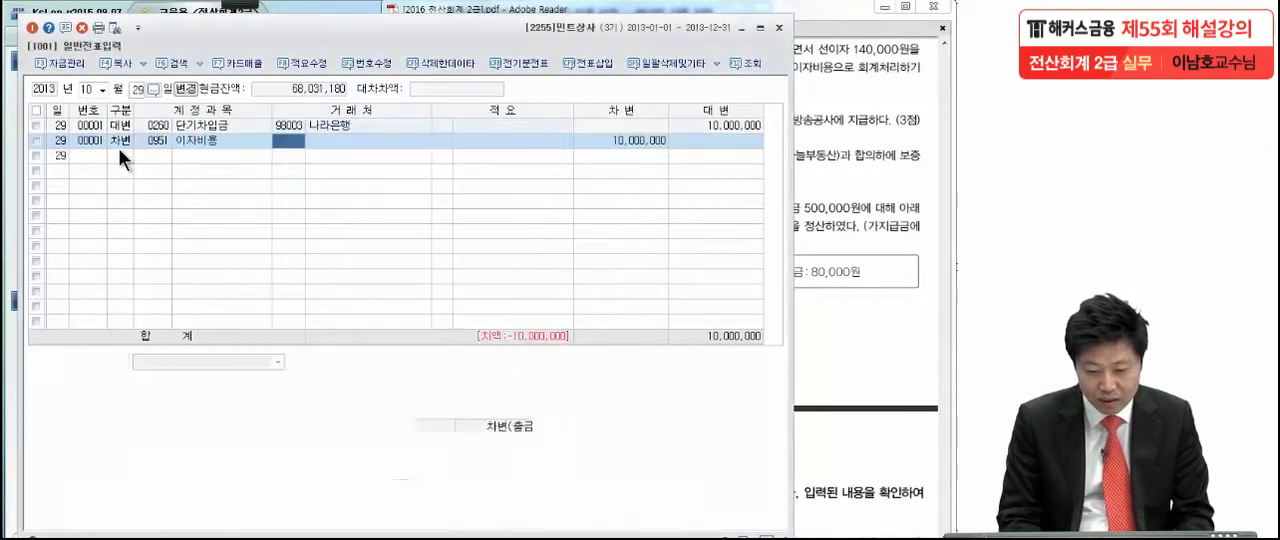
key(Return)
key(Return)
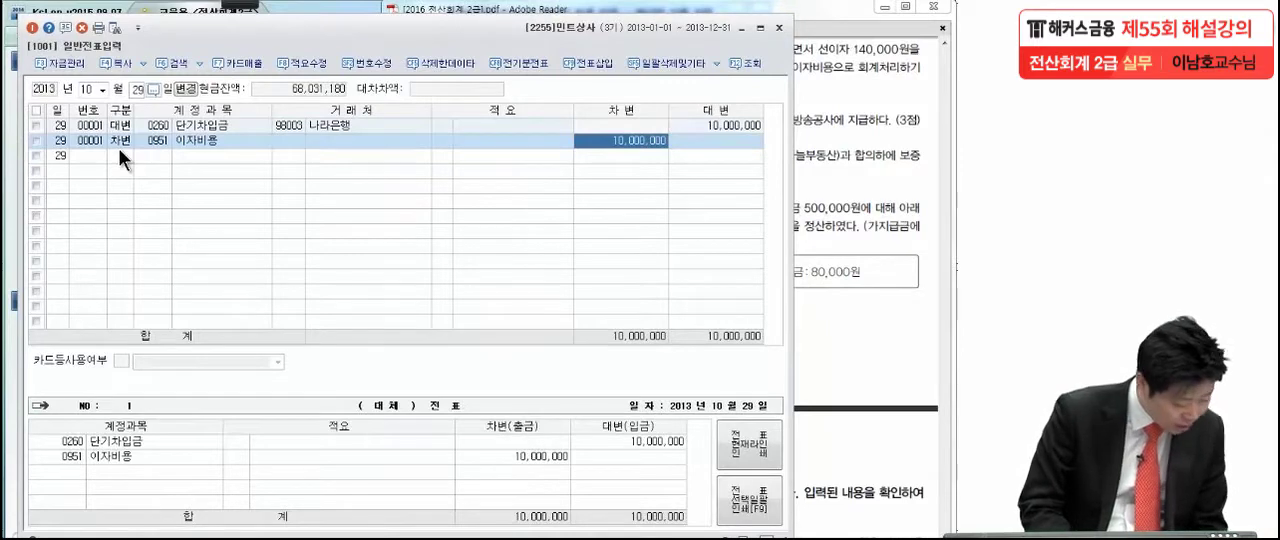
key(BackSpace)
text(140000)
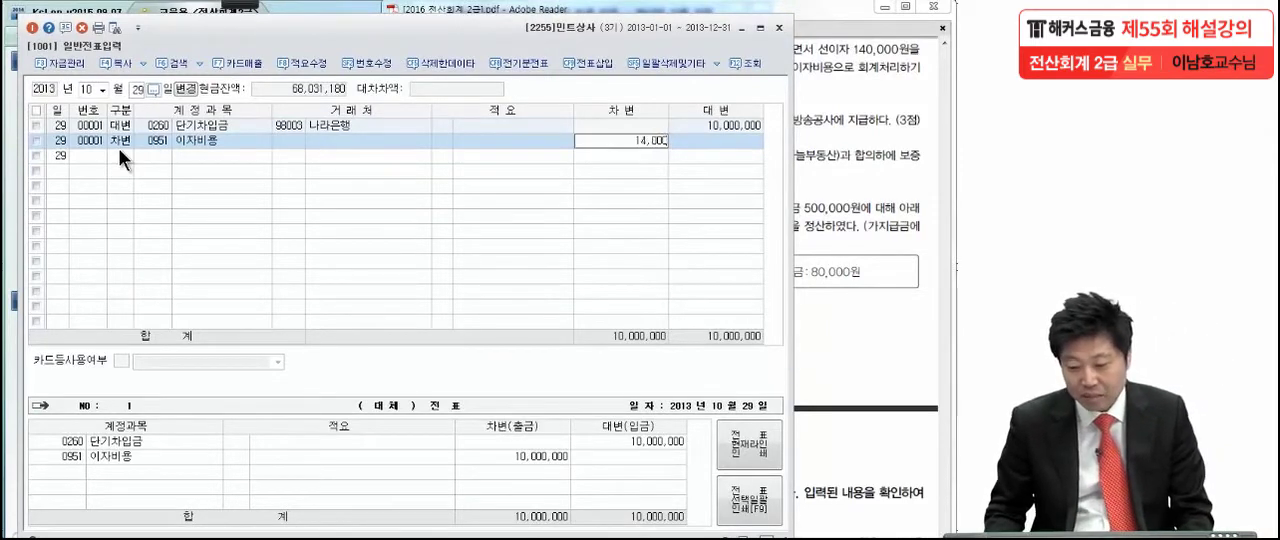
key(Return)
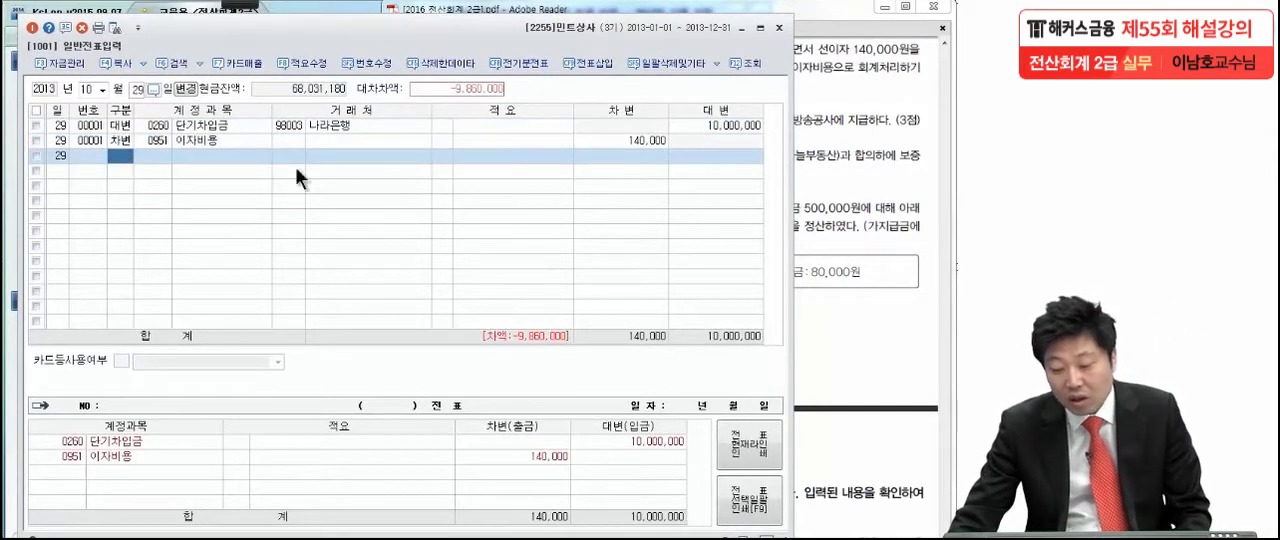
- Complete the 10월 29일 voucher with a debit line of 9,860,000 to account 0103 보통예금
click(588, 140)
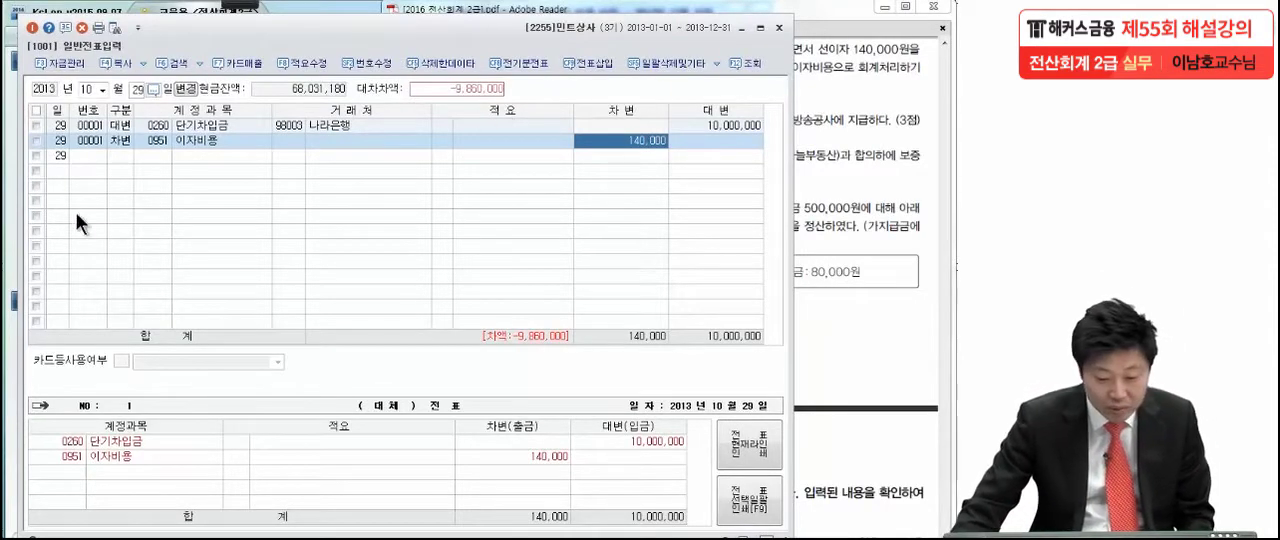
click(91, 157)
click(116, 157)
text(3)
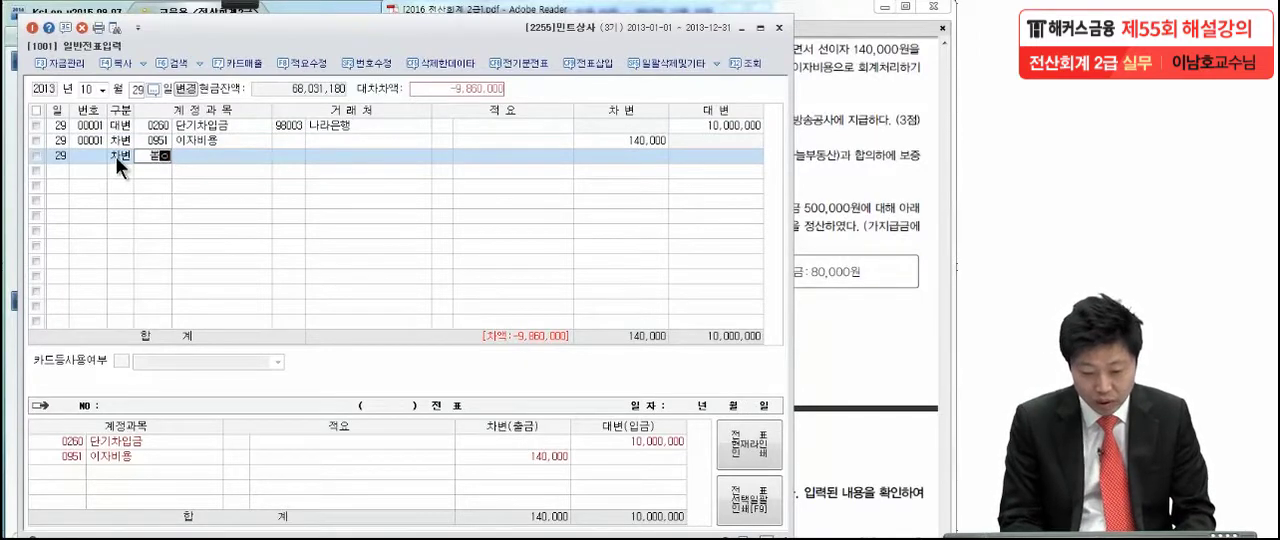
text(보통)
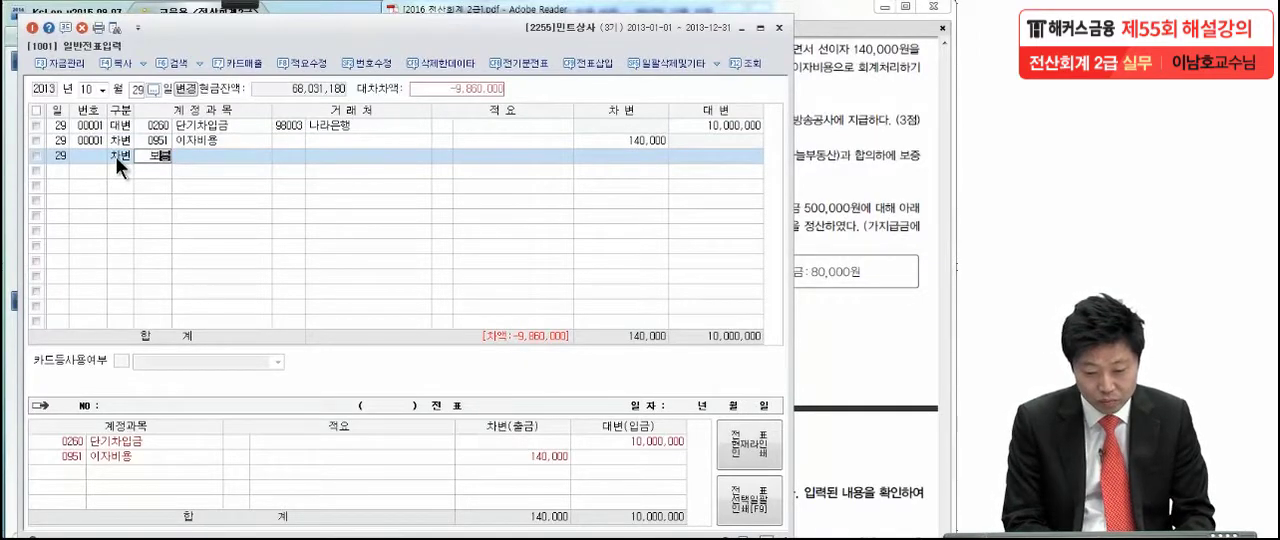
text(ㅇ예)
key(Return)
key(Return)
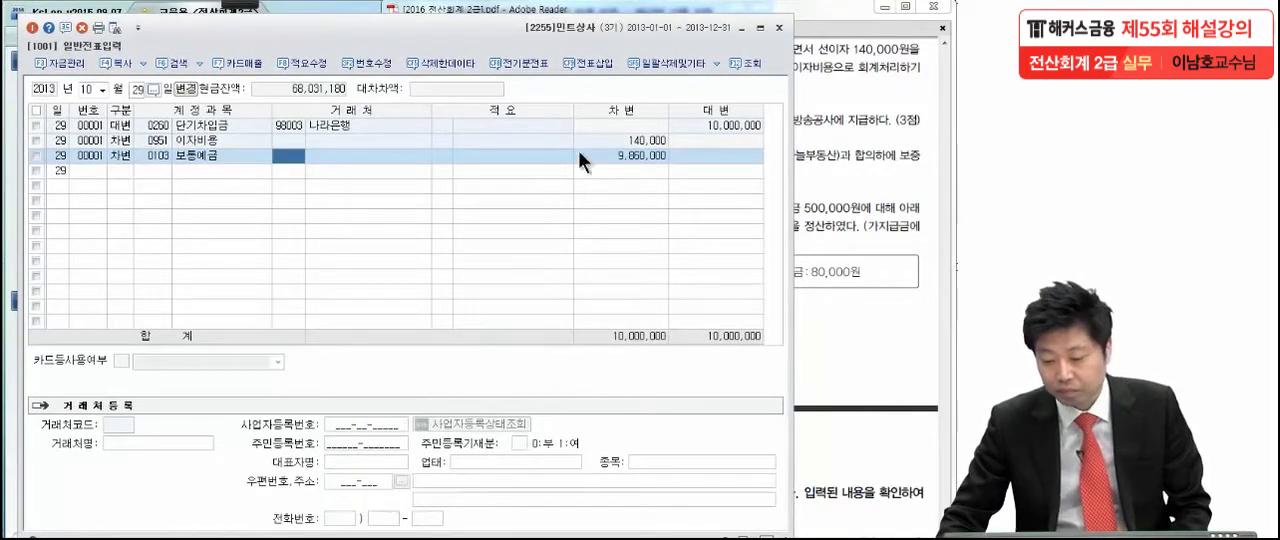
- Switch to the exam PDF and underline 현금 500,000원 and 한국방송공사에 지급 in transaction (6) in pen
click(832, 158)
scroll(810, 277, down, 2)
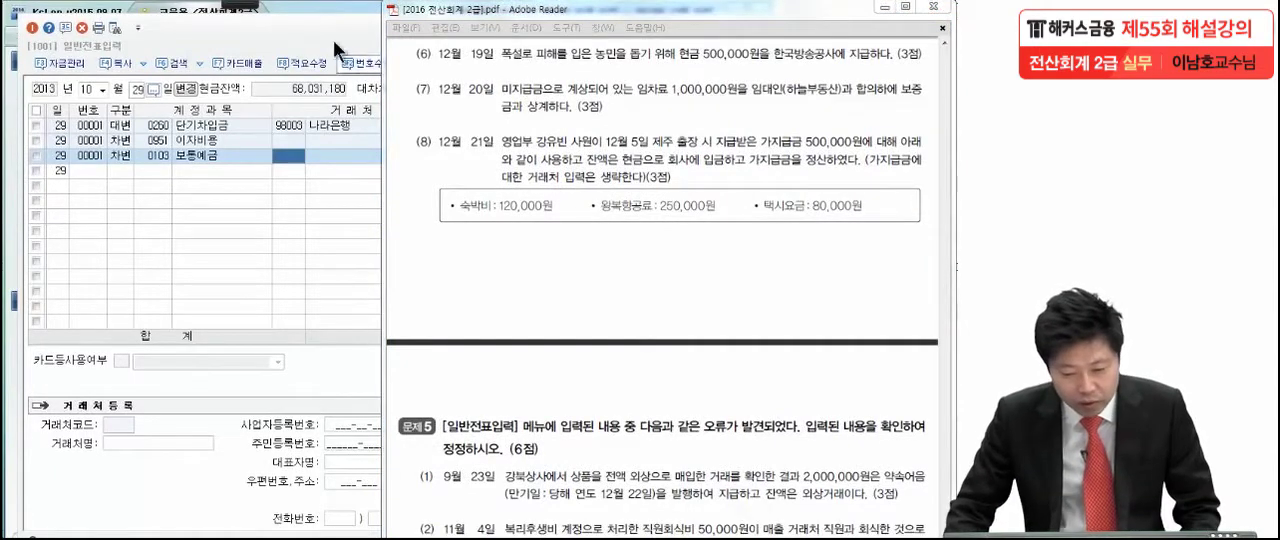
click(247, 6)
click(42, 24)
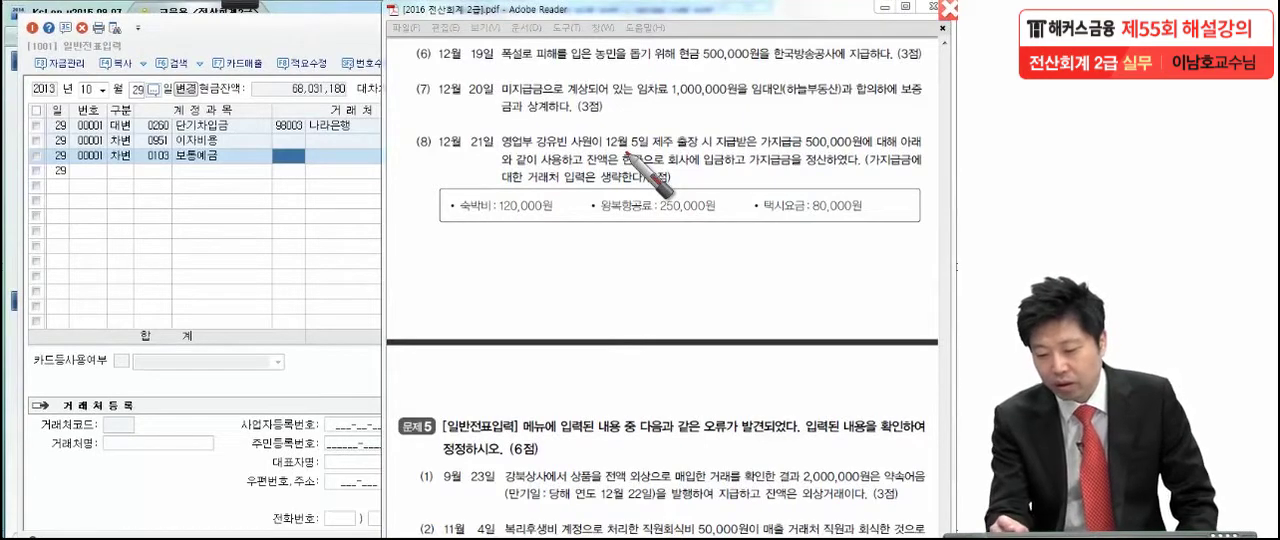
drag(678, 73, 874, 75)
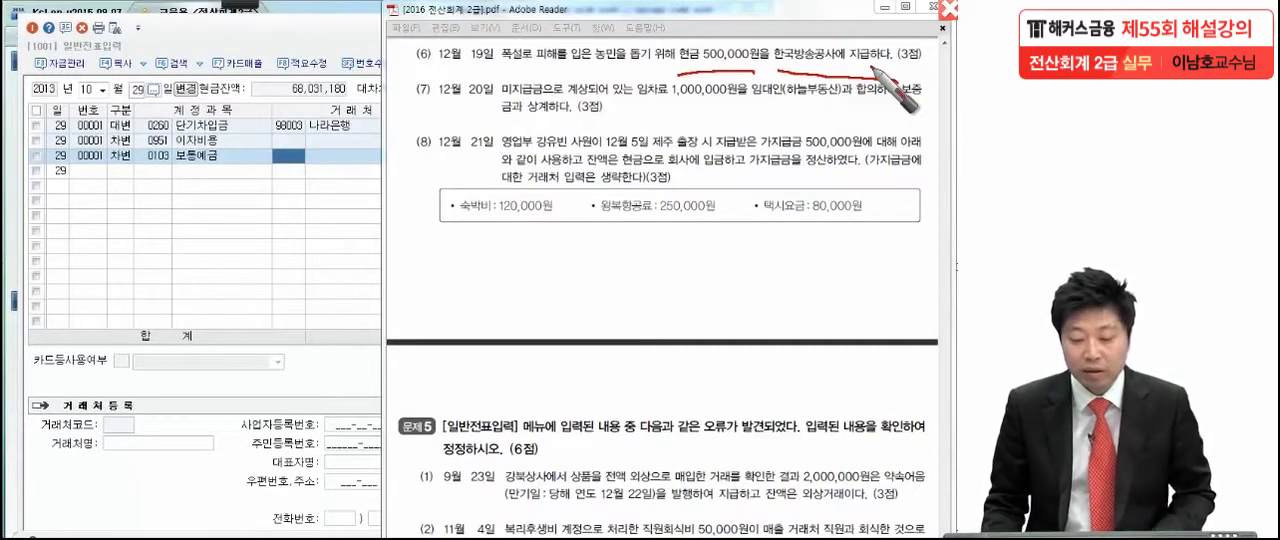
key(Escape)
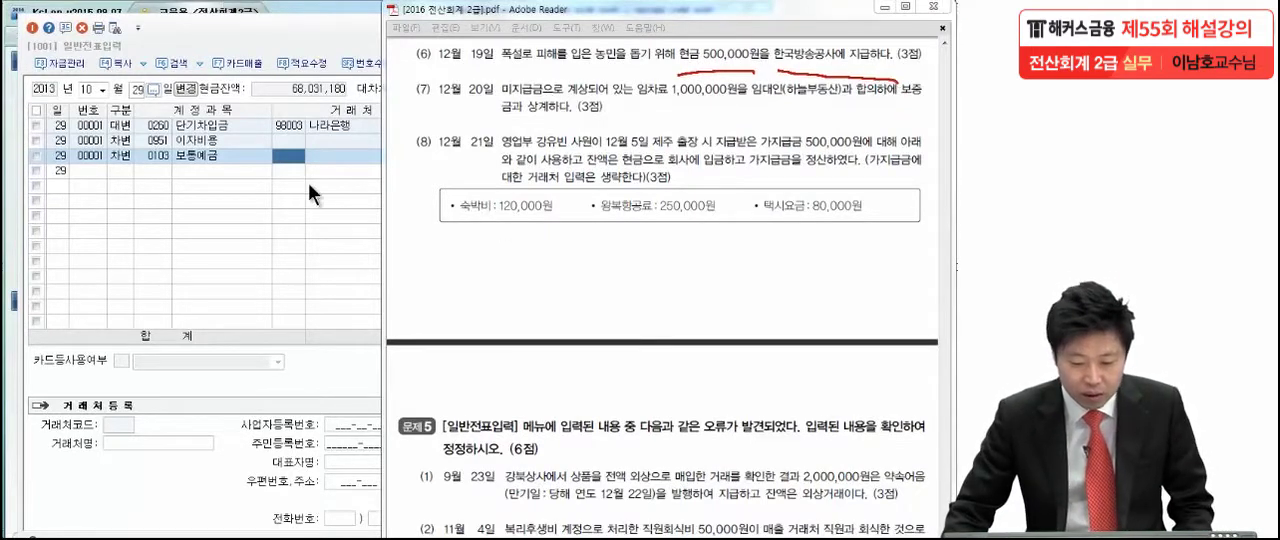
- Return to KcLep and set the voucher date to 12월 19일
click(102, 89)
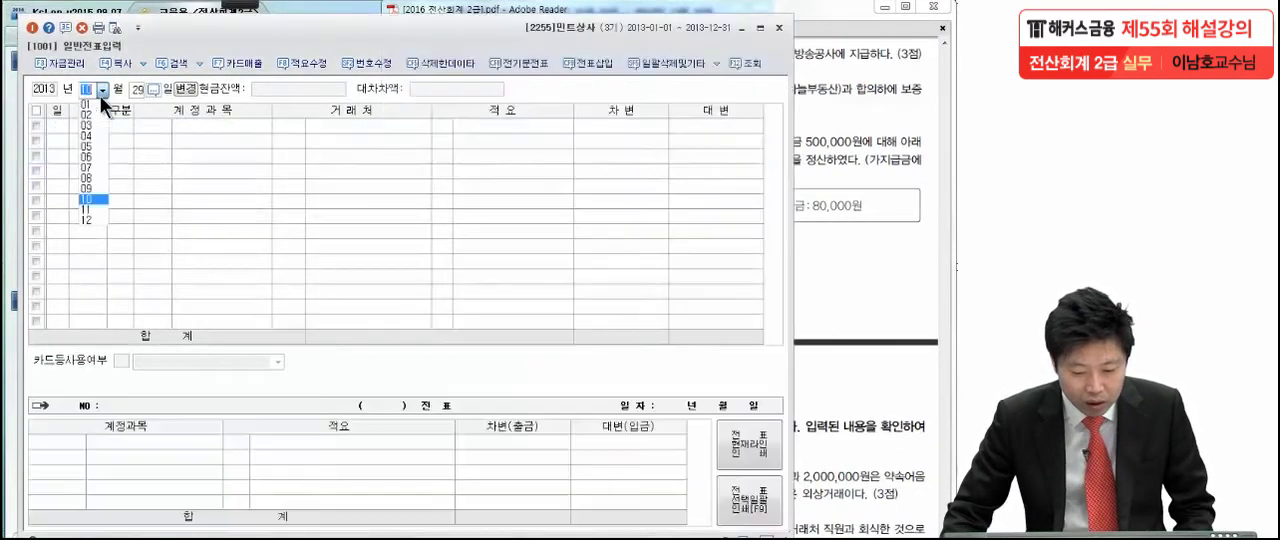
click(82, 212)
text(19)
key(Return)
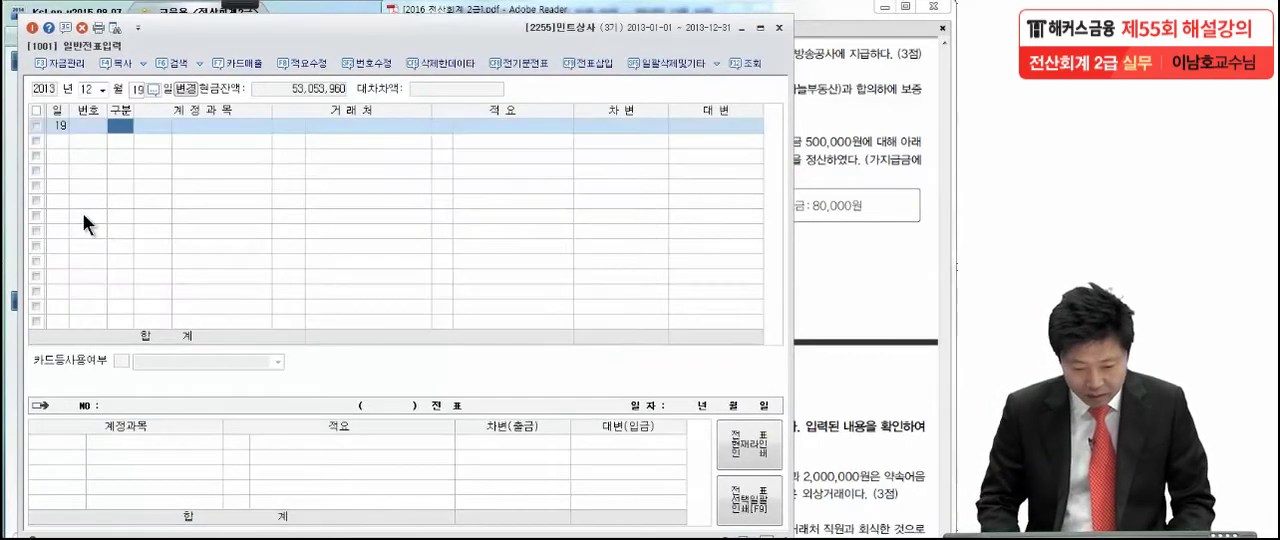
- Add a debit line of 500,000 to account 0953 기부금 in the 12월 19일 voucher
text(3)
key(Return)
text(기부)
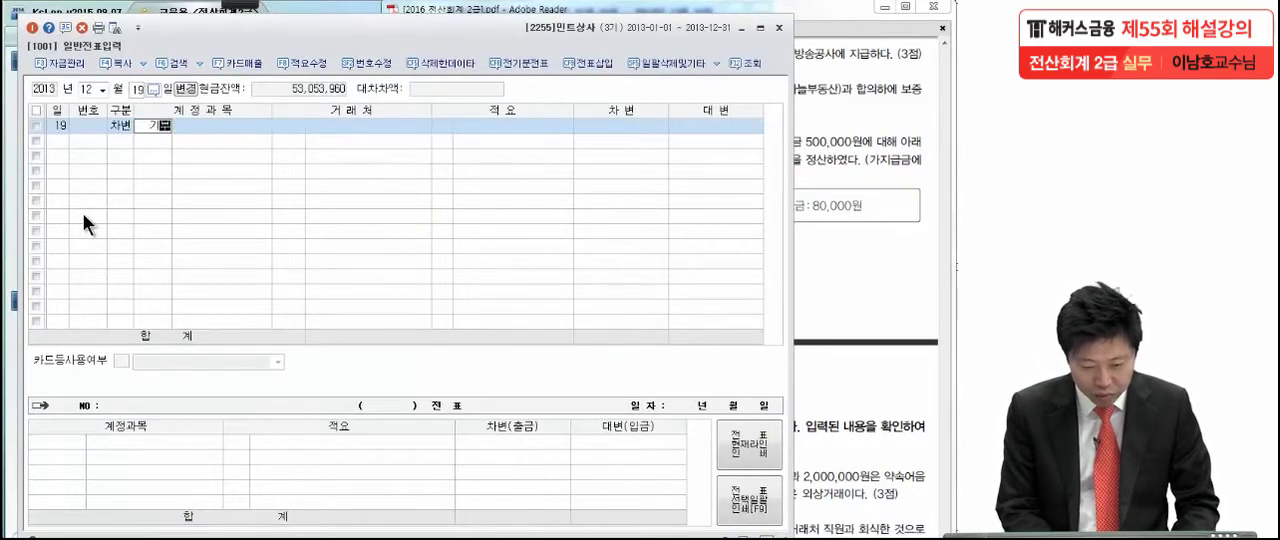
key(Return)
key(Return)
key(Return)
key(Return)
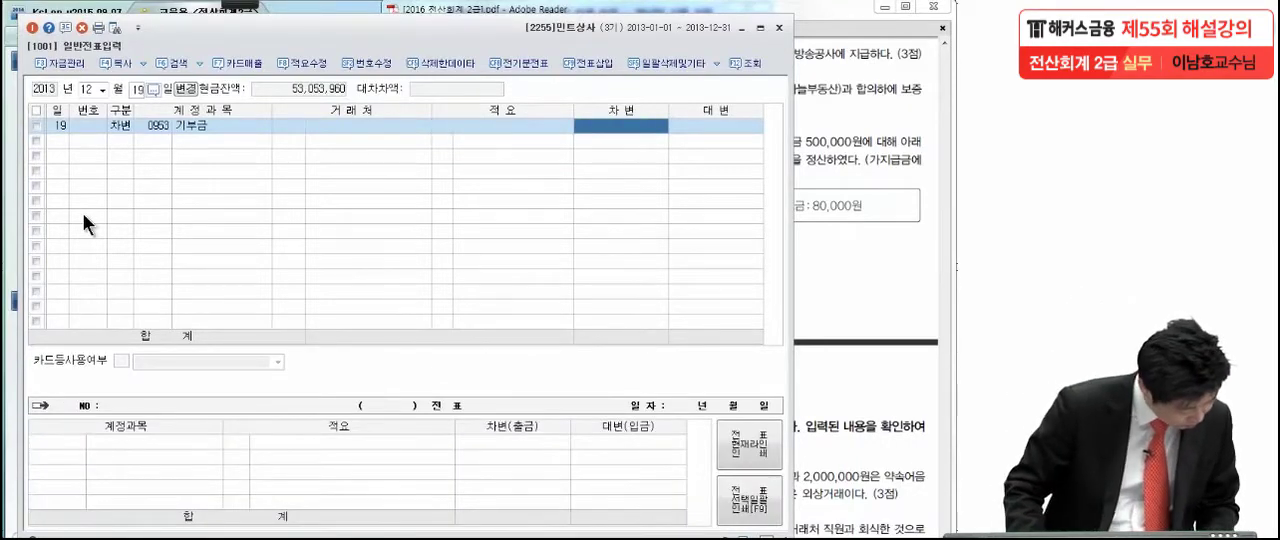
text(5000000)
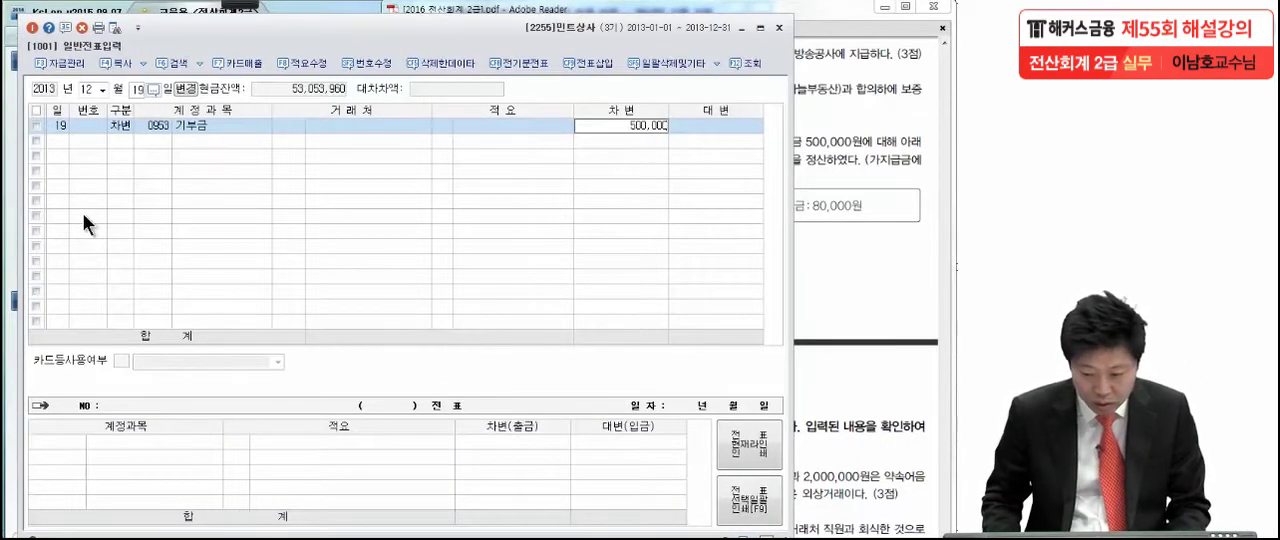
key(Return)
- Complete the 12월 19일 voucher with a credit line of 500,000 to account 0101 현금
text(4)
key(Return)
text(101)
key(Return)
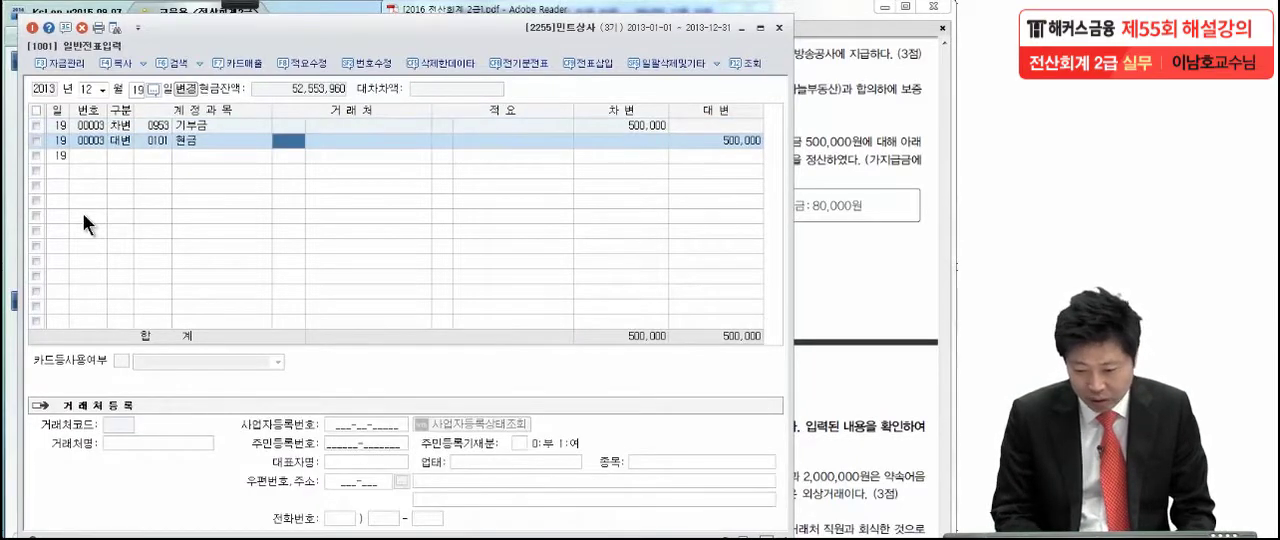
- Switch to the exam PDF and mark transaction (7) in pen, underlining 임차료 and marking the amount, 임대인 and 하늘부동산
click(848, 178)
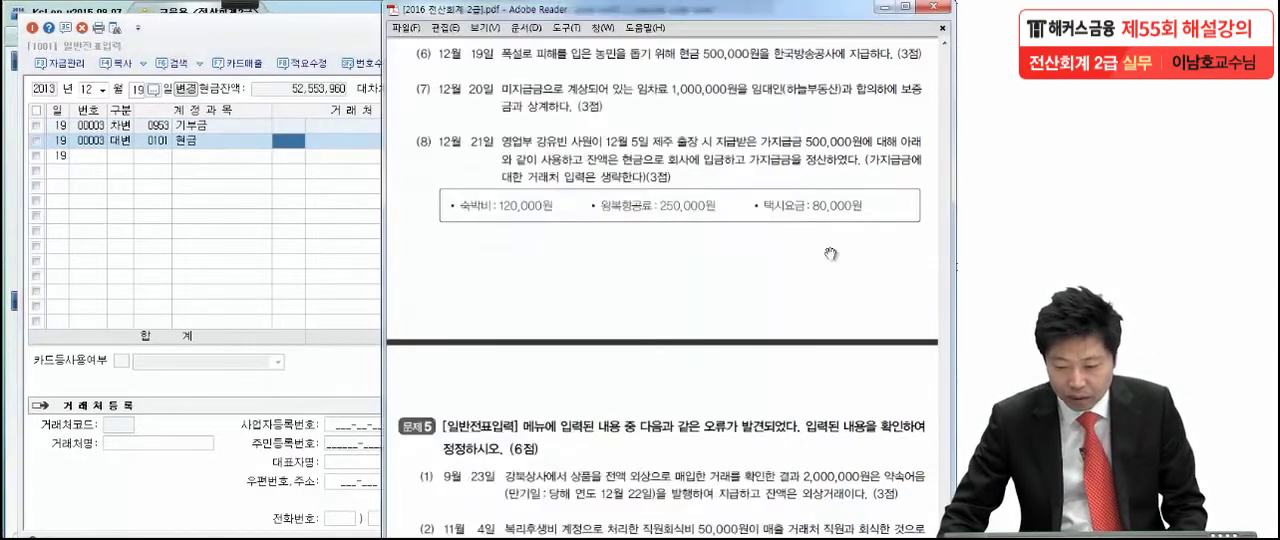
scroll(820, 312, down, 3)
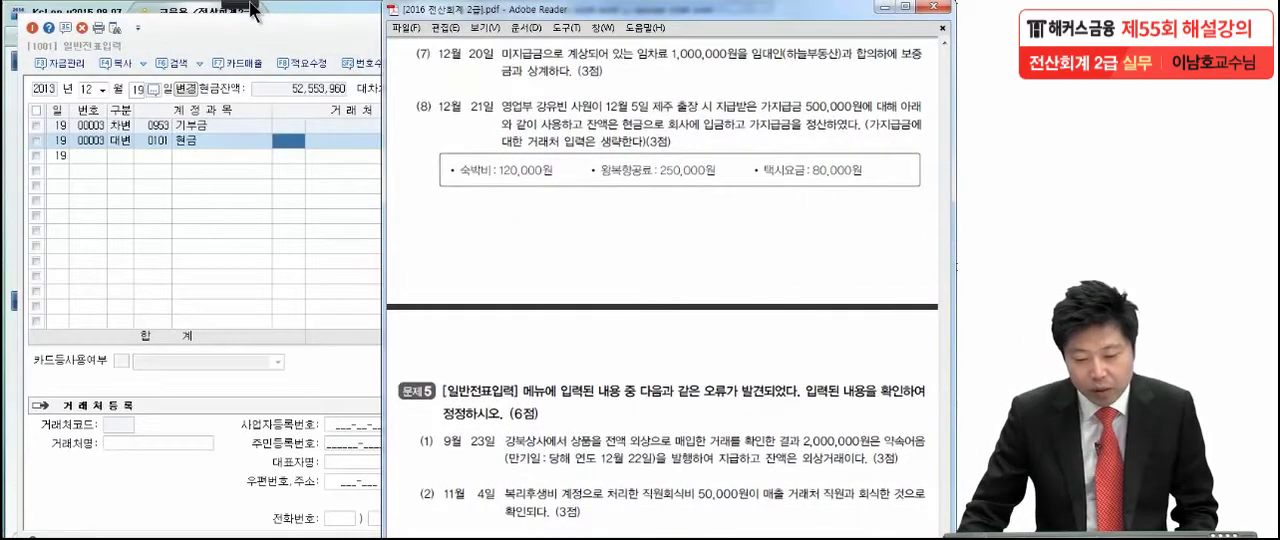
click(250, 4)
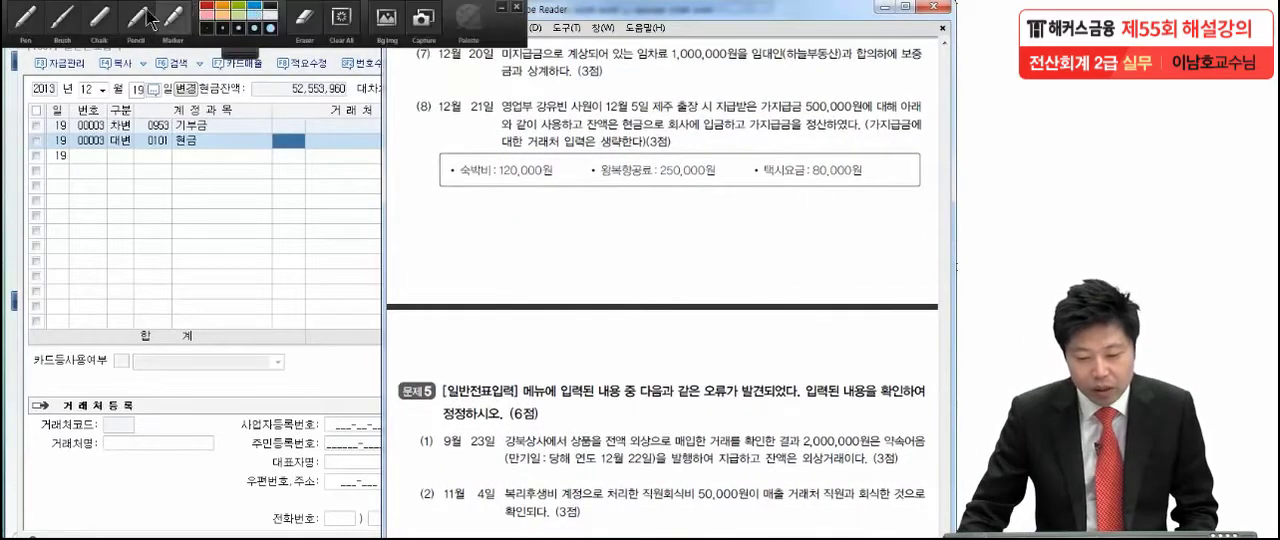
click(42, 14)
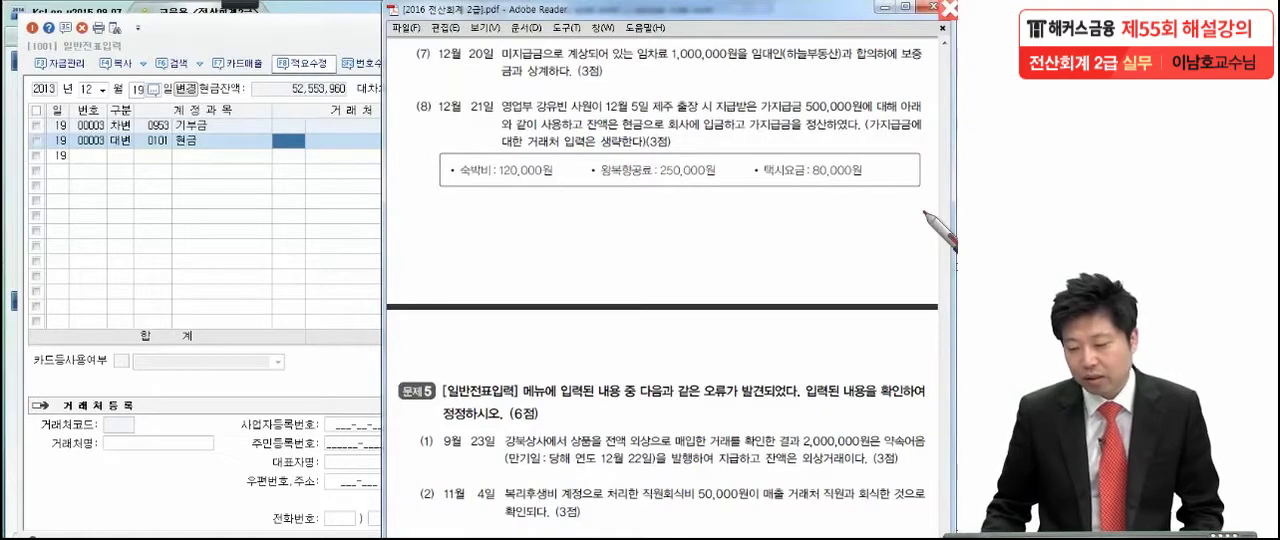
click(736, 64)
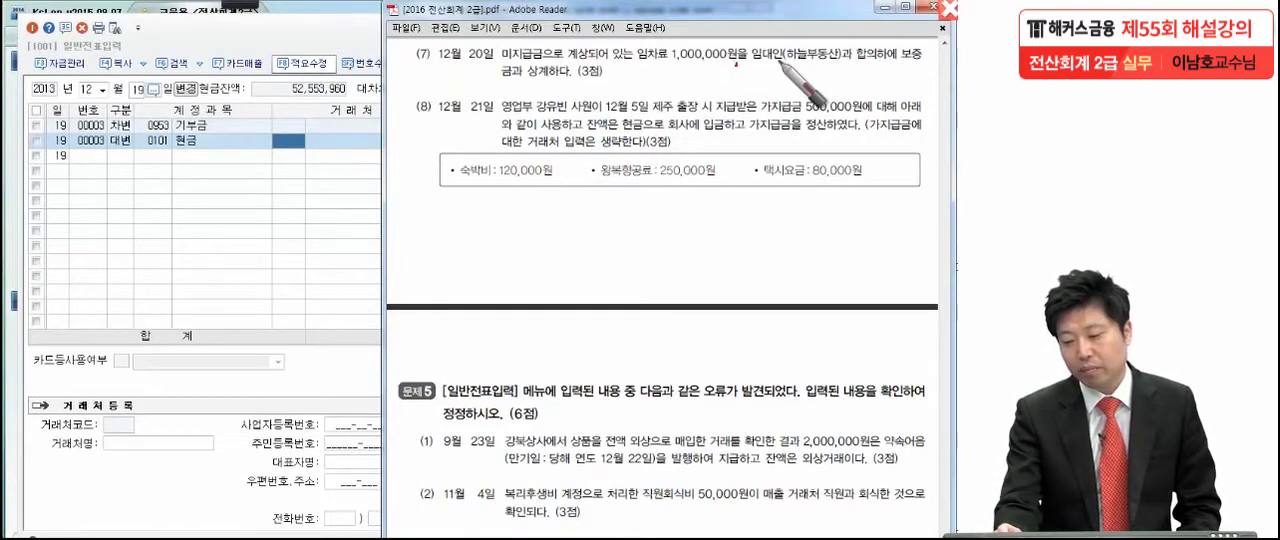
click(777, 70)
click(814, 70)
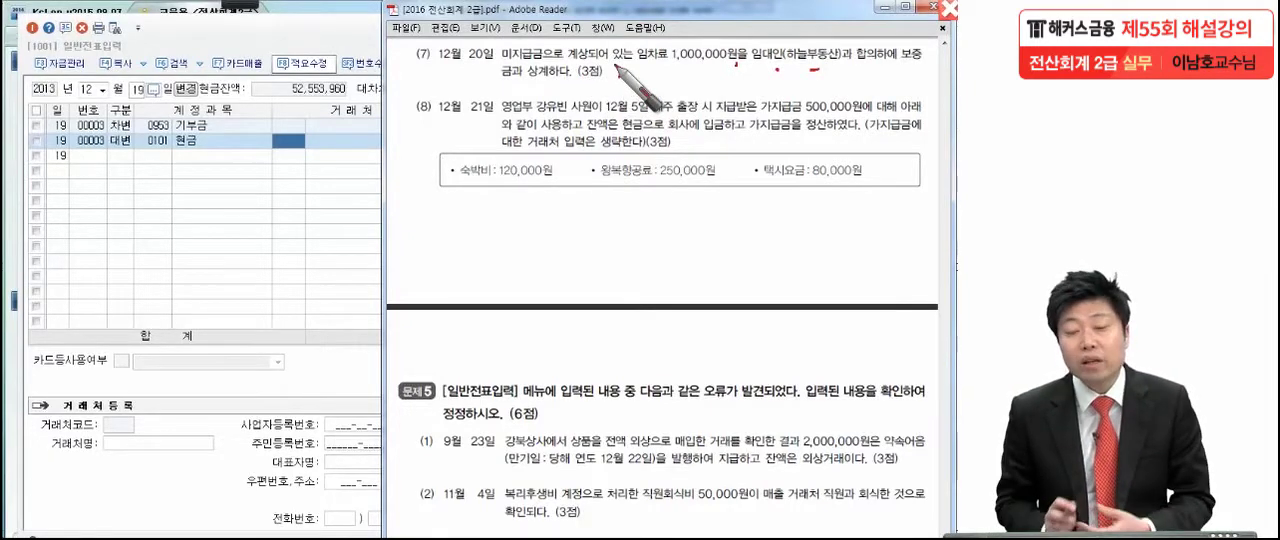
drag(626, 70, 704, 58)
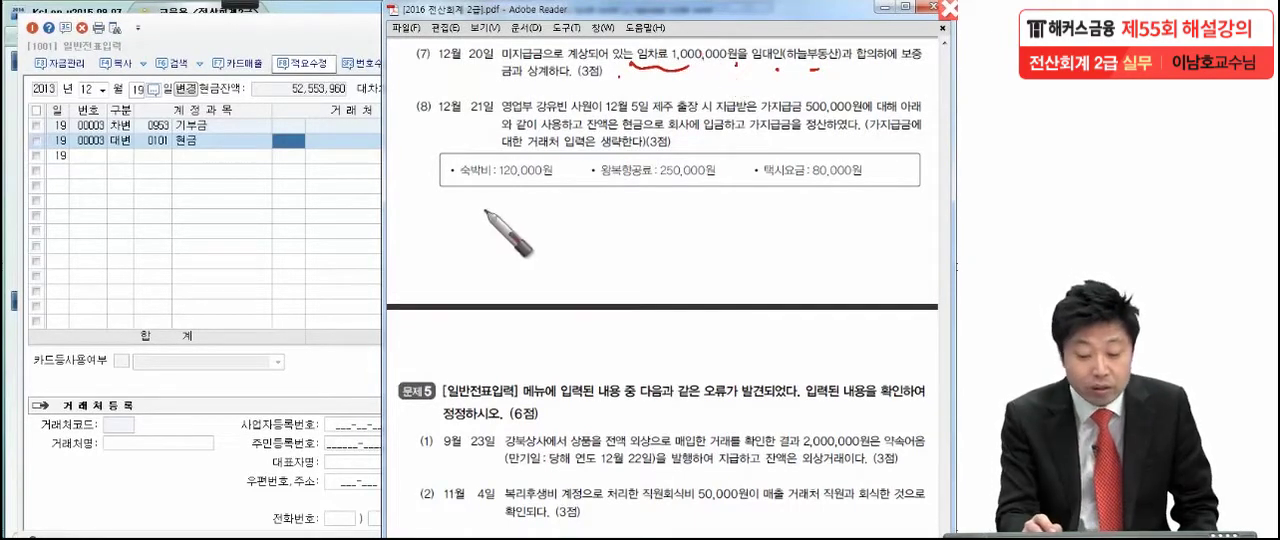
- Handwrite the entry 임차료 1,000,000 and 미지급금 1,000,000 below transaction (8), and write and circle 임차보증금 above it
drag(486, 210, 460, 242)
mouse_move(172, 226)
mouse_down()
mouse_move(194, 194)
mouse_move(197, 243)
mouse_move(220, 191)
mouse_move(243, 188)
mouse_move(280, 192)
mouse_move(292, 212)
mouse_move(466, 208)
mouse_move(613, 226)
mouse_move(655, 215)
mouse_move(630, 190)
mouse_move(659, 240)
mouse_up()
mouse_move(735, 203)
mouse_down()
mouse_move(740, 215)
mouse_move(903, 210)
mouse_up()
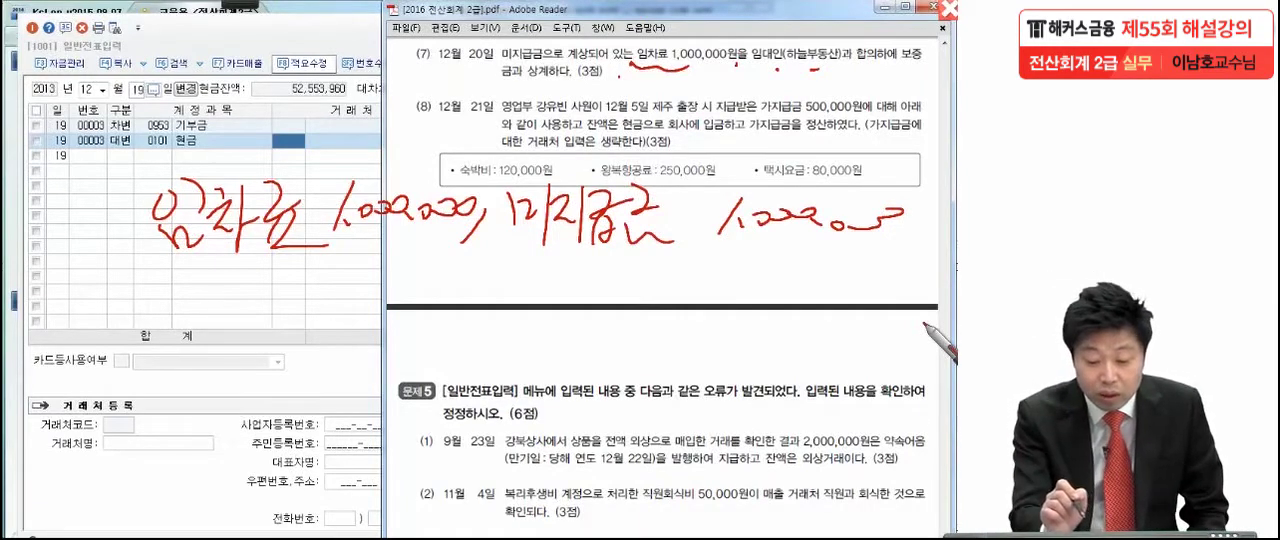
mouse_move(130, 108)
mouse_down()
mouse_move(330, 62)
mouse_move(142, 92)
mouse_move(152, 87)
mouse_move(150, 120)
mouse_move(252, 96)
mouse_move(262, 118)
mouse_move(290, 98)
mouse_move(273, 121)
mouse_move(308, 116)
mouse_up()
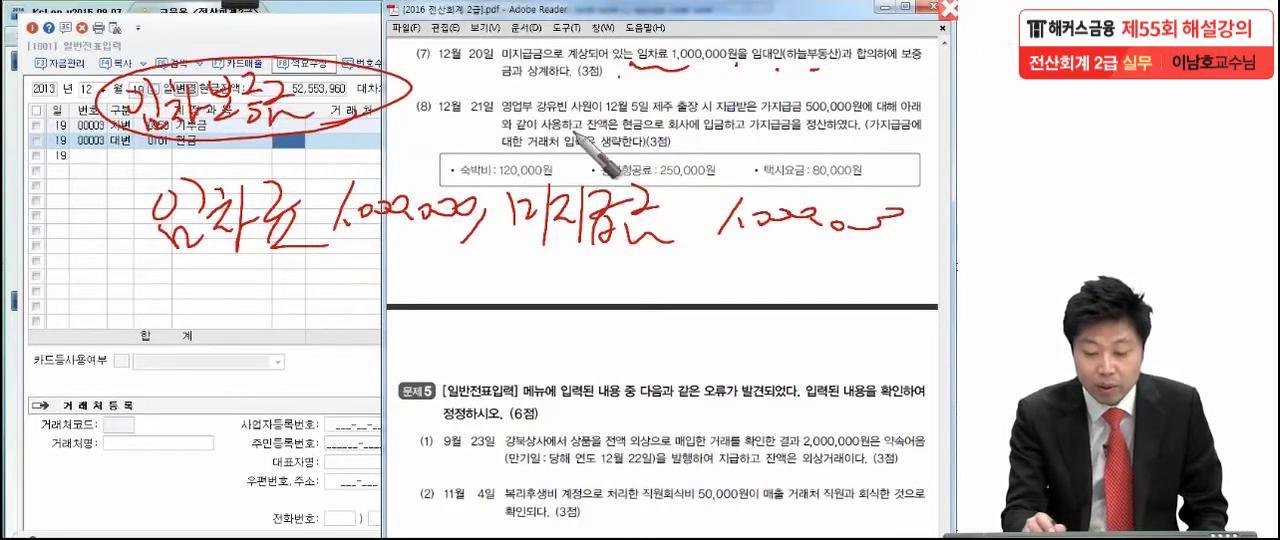
- Connect the circled 임차보증금 to transaction (7), underline and circle the handwritten 미지급금, and sketch an arrow and debit/credit outline below it
drag(300, 66, 520, 98)
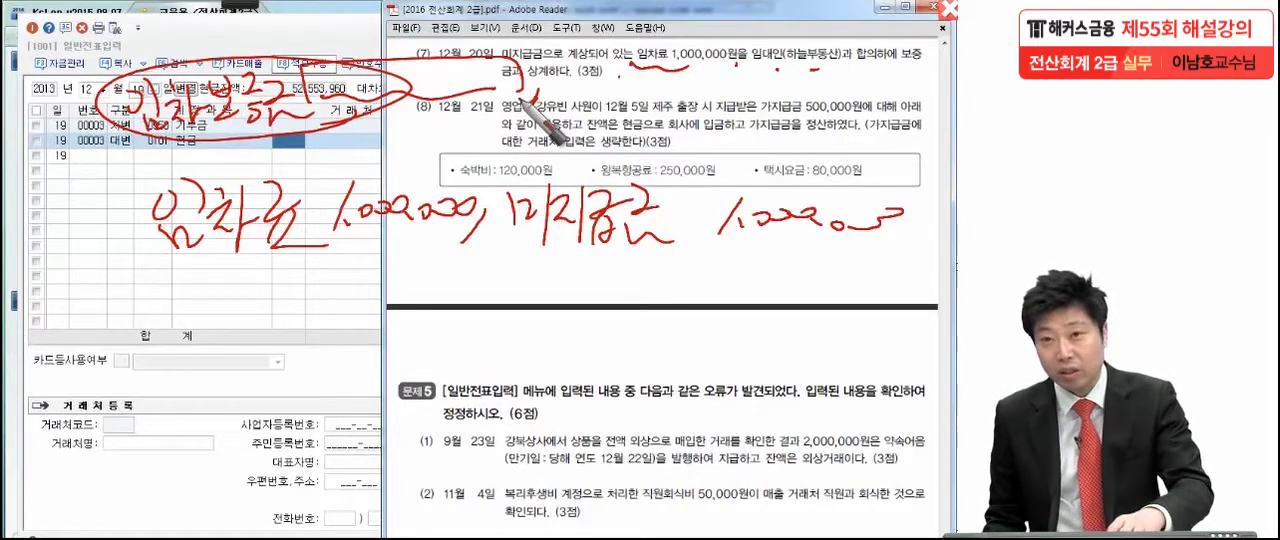
drag(524, 263, 925, 268)
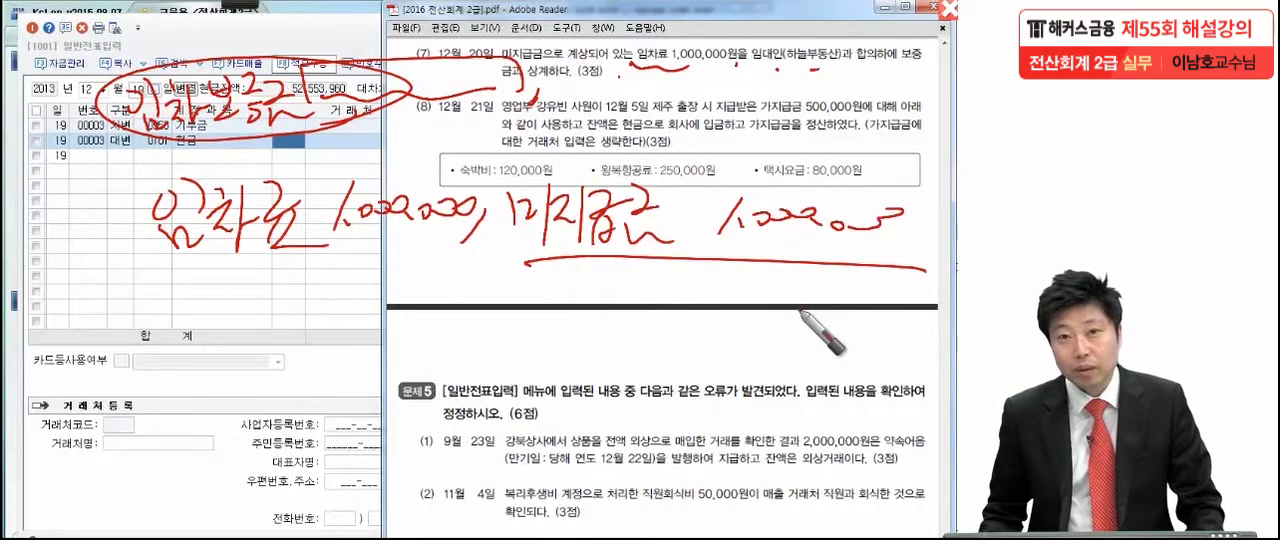
drag(474, 377, 494, 326)
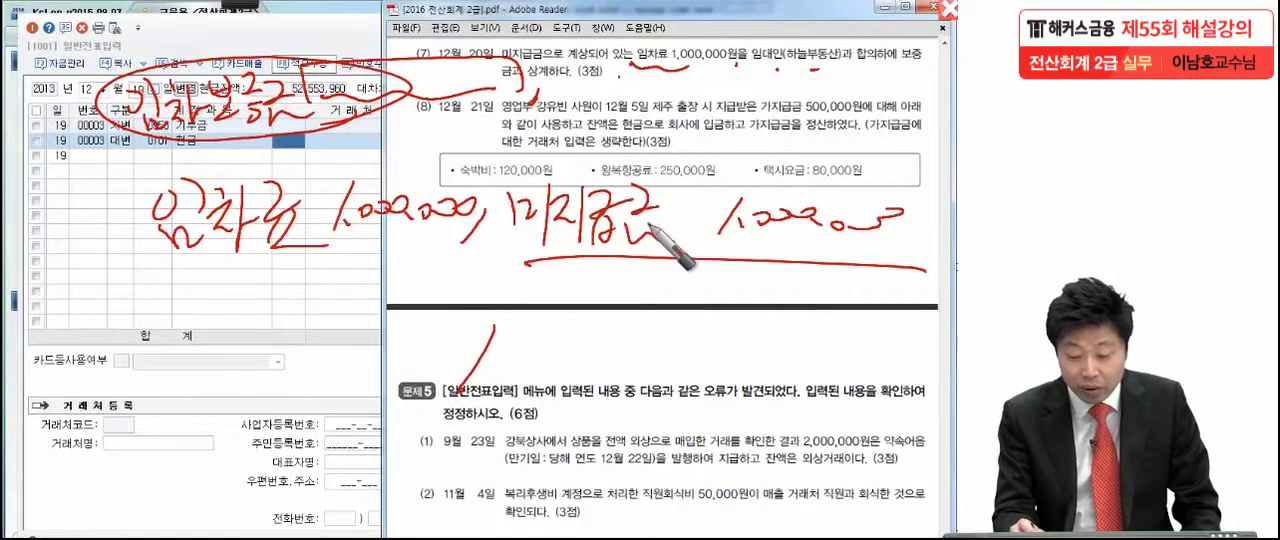
drag(512, 238, 310, 330)
mouse_move(540, 245)
mouse_down()
mouse_move(665, 180)
mouse_move(560, 240)
mouse_up()
mouse_move(270, 350)
mouse_down()
mouse_move(112, 370)
mouse_move(240, 393)
mouse_up()
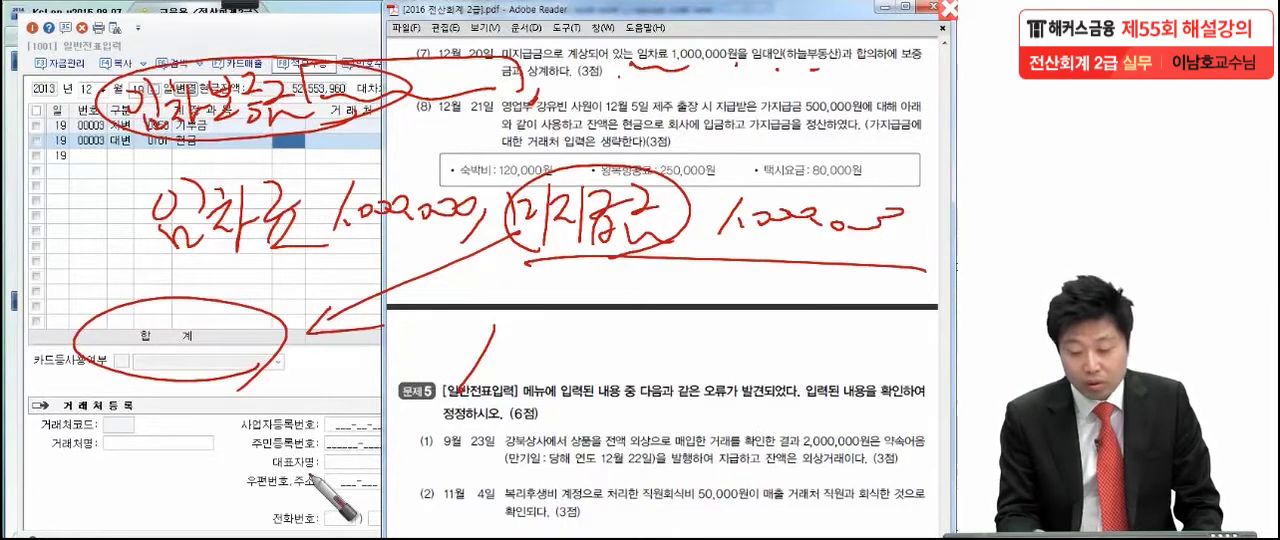
mouse_move(100, 392)
mouse_down()
mouse_move(580, 392)
mouse_move(848, 375)
mouse_up()
click(222, 131)
click(586, 345)
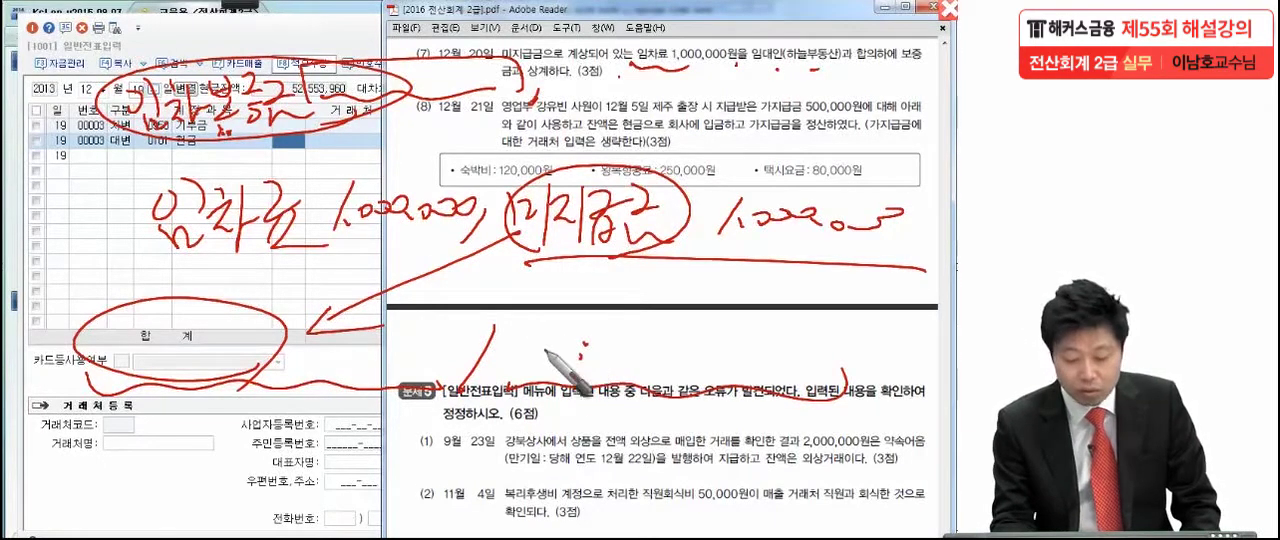
- Handwrite 미지급금 1,000,000 on the debit side of the sketched entry and mark the date 12월 20일 in transaction (7)
mouse_move(115, 335)
mouse_down()
mouse_move(125, 365)
mouse_move(177, 357)
mouse_up()
drag(427, 66, 514, 64)
drag(427, 69, 447, 38)
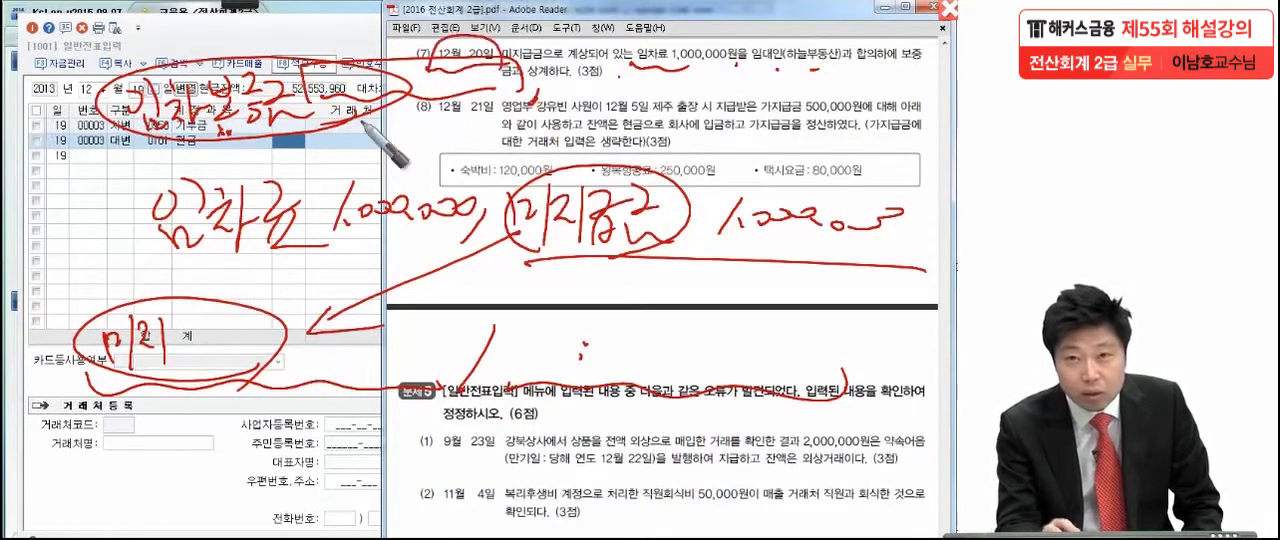
mouse_move(181, 324)
mouse_down()
mouse_move(186, 342)
mouse_move(240, 355)
mouse_up()
drag(347, 346, 465, 340)
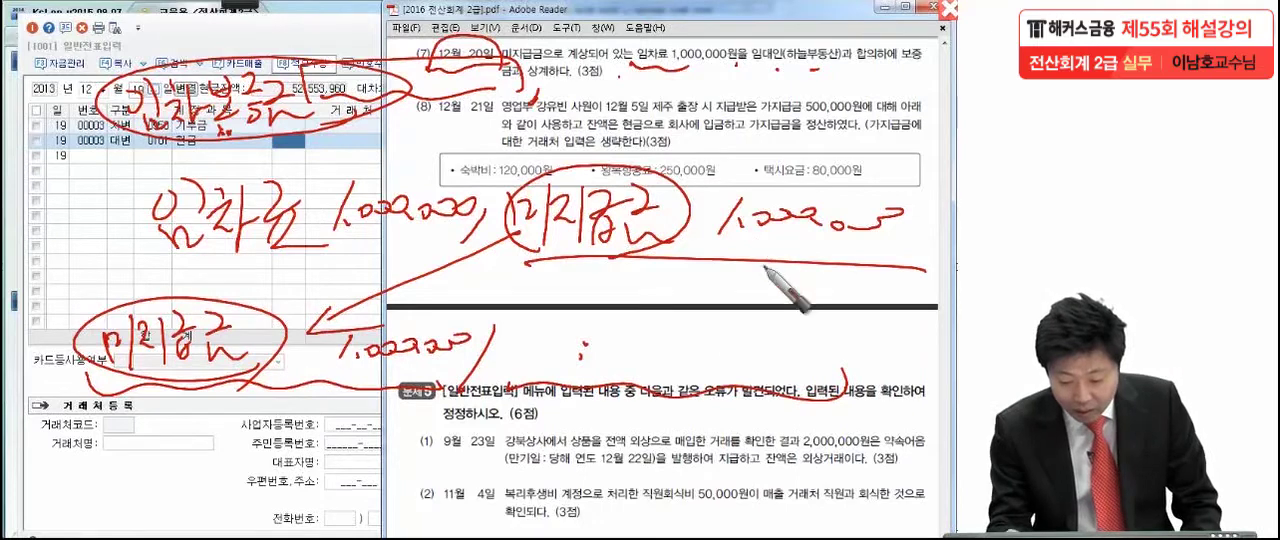
- Handwrite 임차보증금 1,000,000 on the credit side and mark 하늘부동산, and clear all pen marks from the screen
drag(568, 338, 574, 340)
mouse_move(592, 321)
mouse_down()
mouse_move(598, 355)
mouse_move(600, 340)
mouse_move(664, 330)
mouse_move(670, 350)
mouse_move(690, 322)
mouse_move(716, 373)
mouse_up()
mouse_move(795, 340)
mouse_down()
mouse_move(825, 358)
mouse_move(928, 347)
mouse_up()
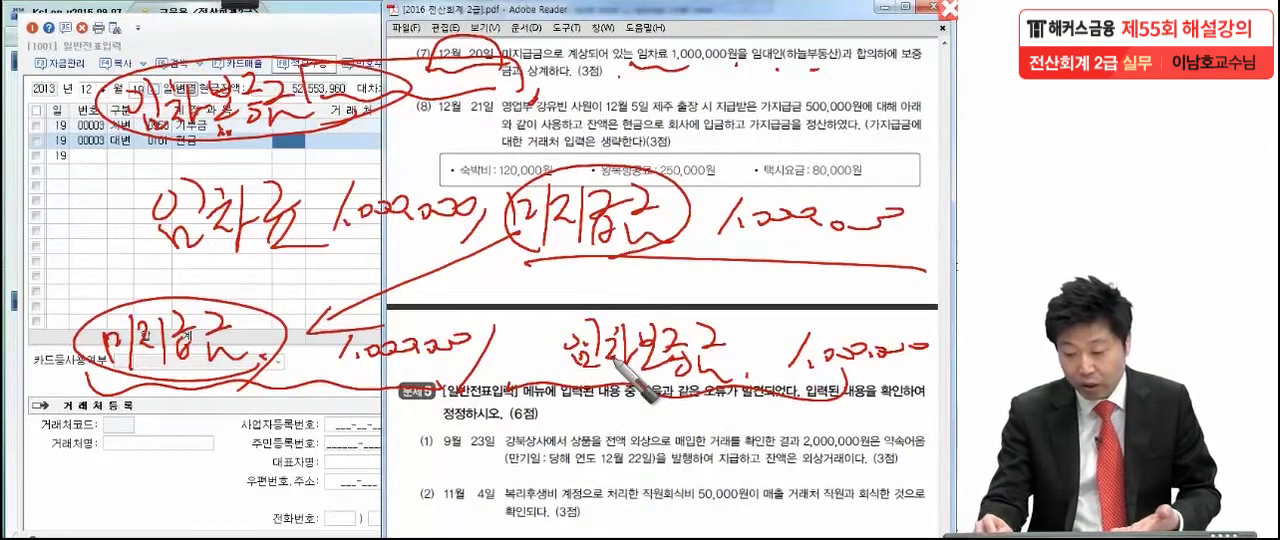
mouse_move(795, 80)
mouse_down()
mouse_move(780, 62)
mouse_move(806, 100)
mouse_up()
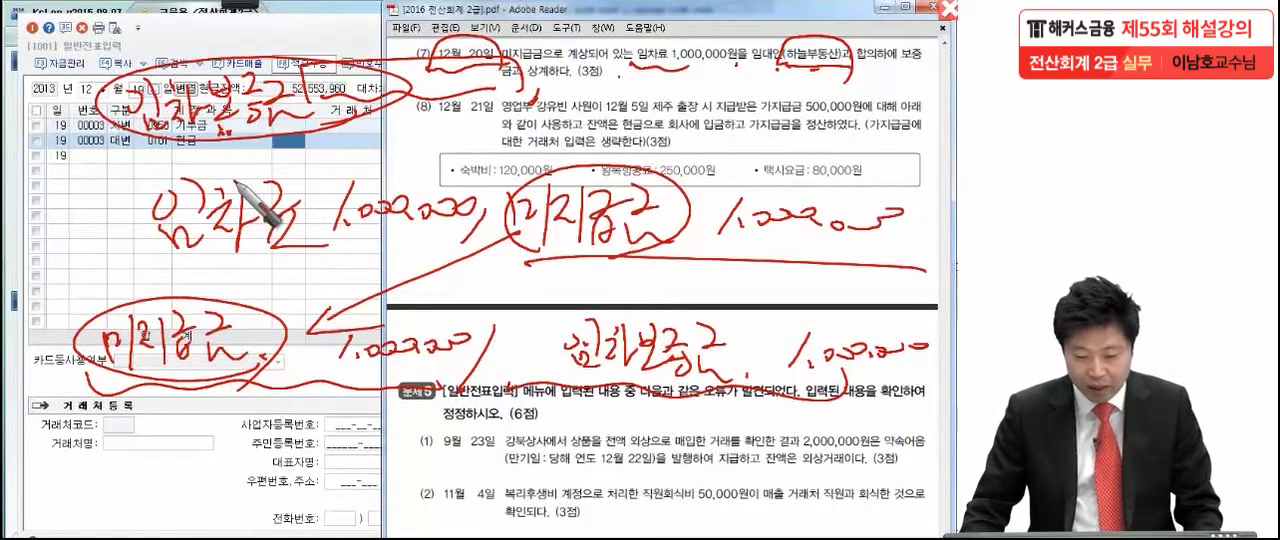
key(Escape)
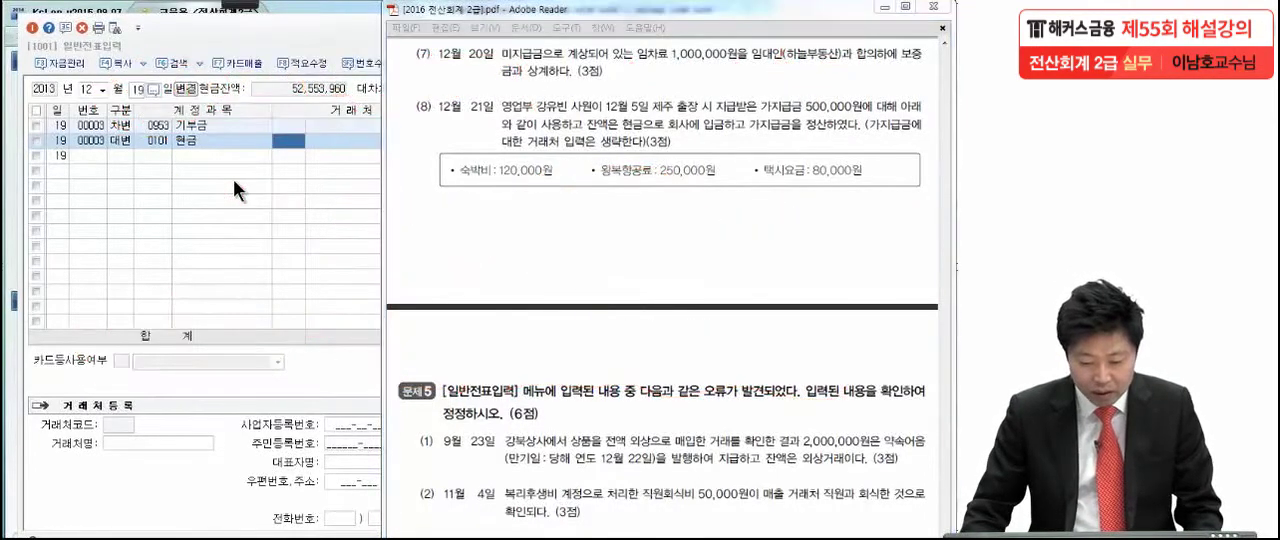
- Open 12월 20일 in 일반전표입력 and start a debit line with account 0253 미지급금
click(143, 93)
text(20)
key(Return)
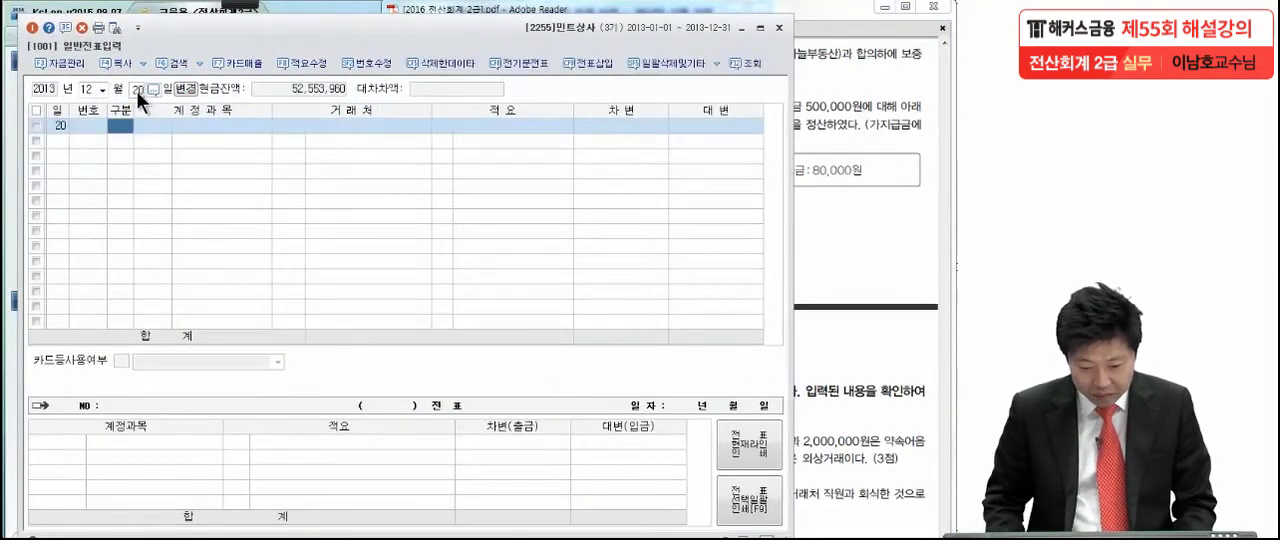
text(3)
key(Return)
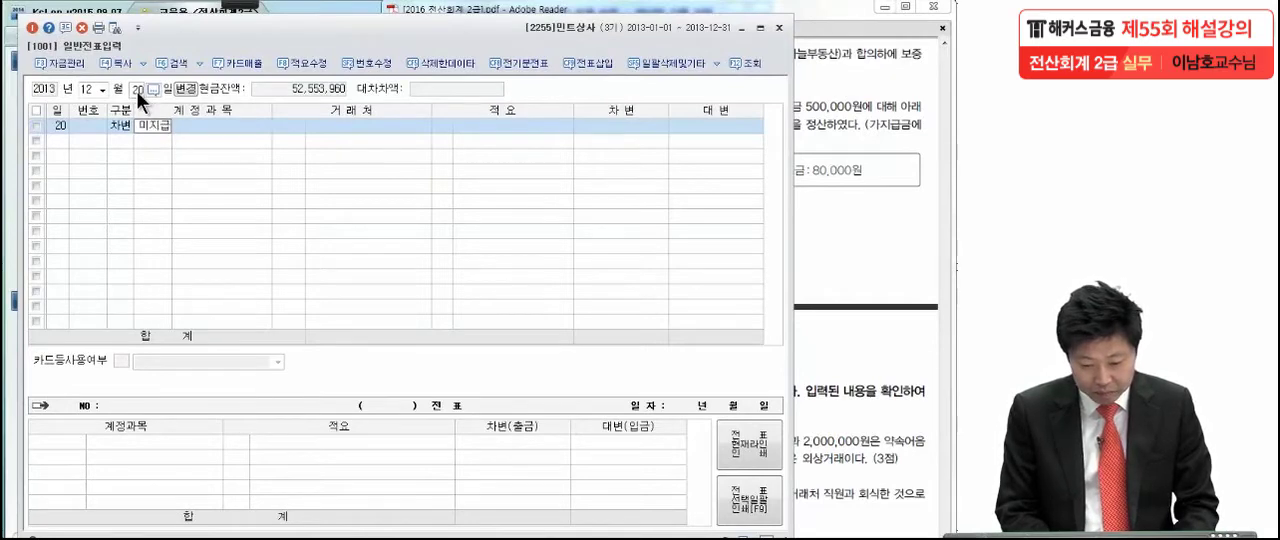
key(Return)
- Complete the 미지급금 debit line with 하늘부동산 as 거래처 and an amount of 1,000,000
key(Return)
text(하늘)
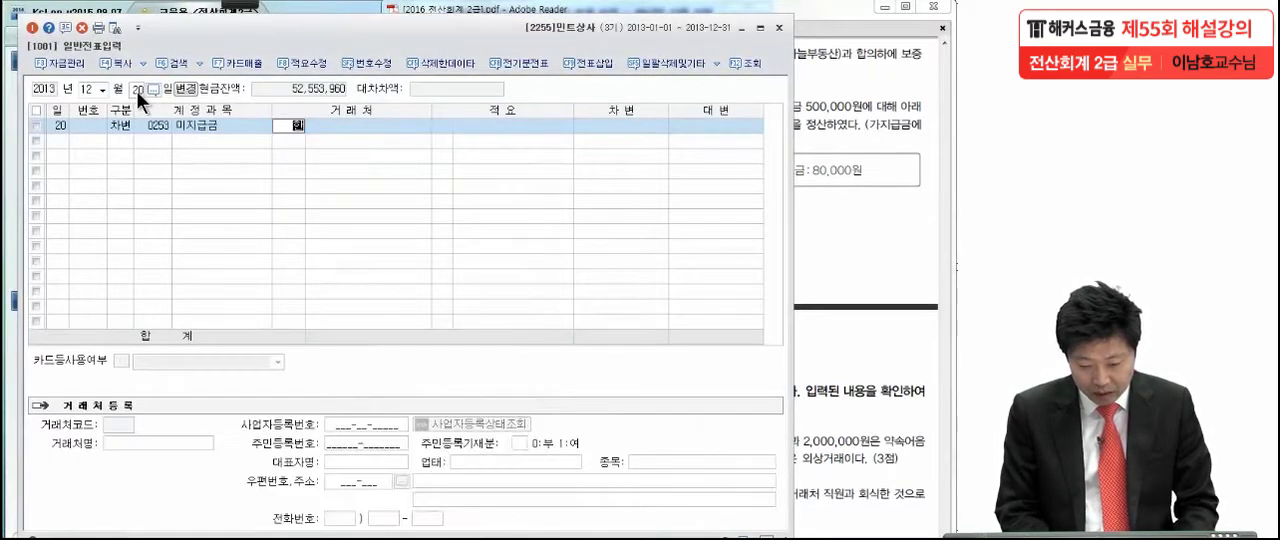
key(Return)
key(Return)
key(Return)
key(Return)
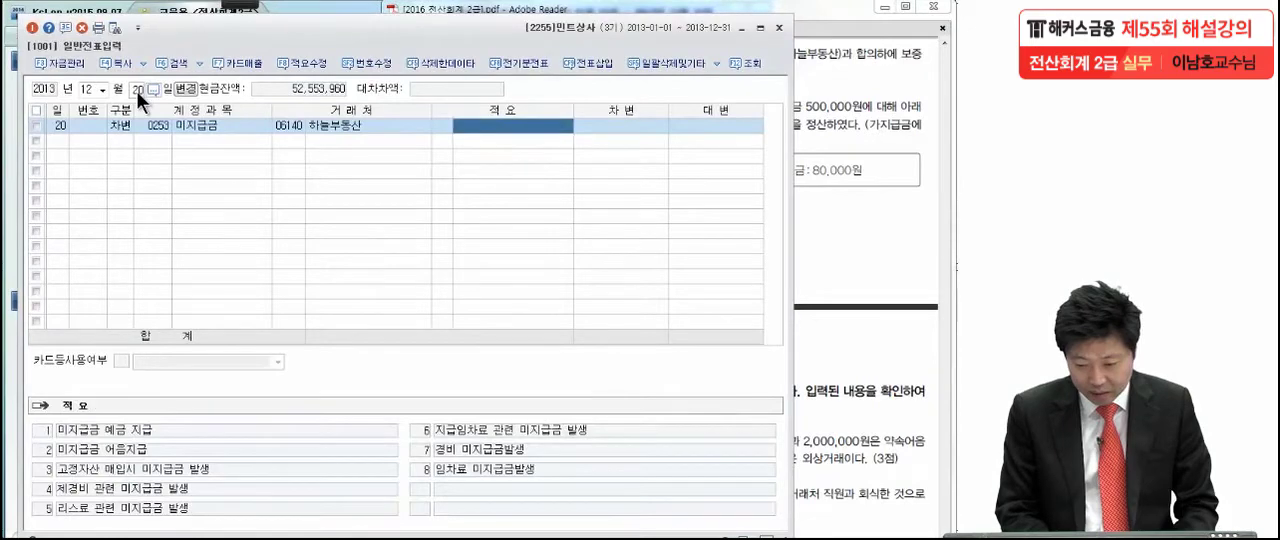
text(1,000,000)
key(Return)
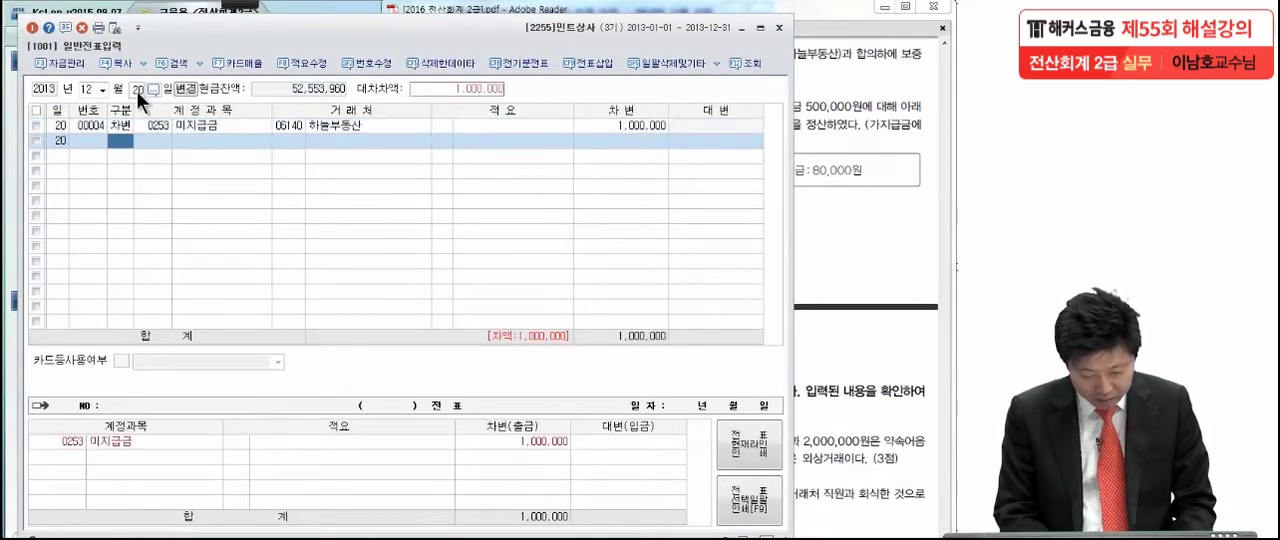
- Add a credit line of 1,000,000 to account 0232 임차보증금 in the 12월 20일 voucher
text(4)
key(Return)
text(임차보)
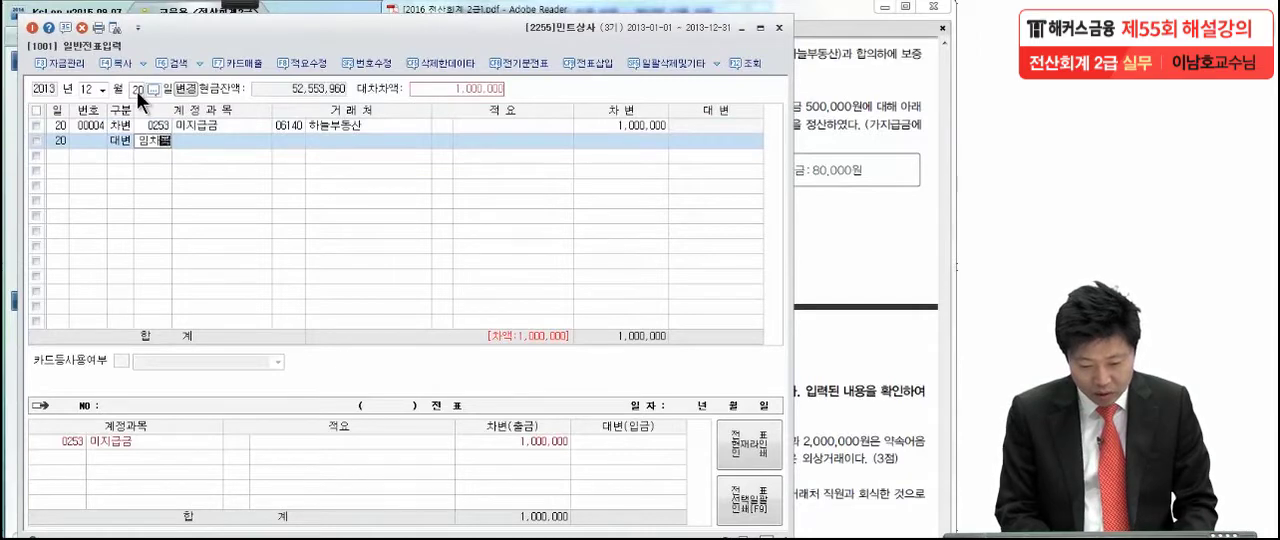
key(BackSpace)
key(BackSpace)
text(차보)
key(Return)
key(Return)
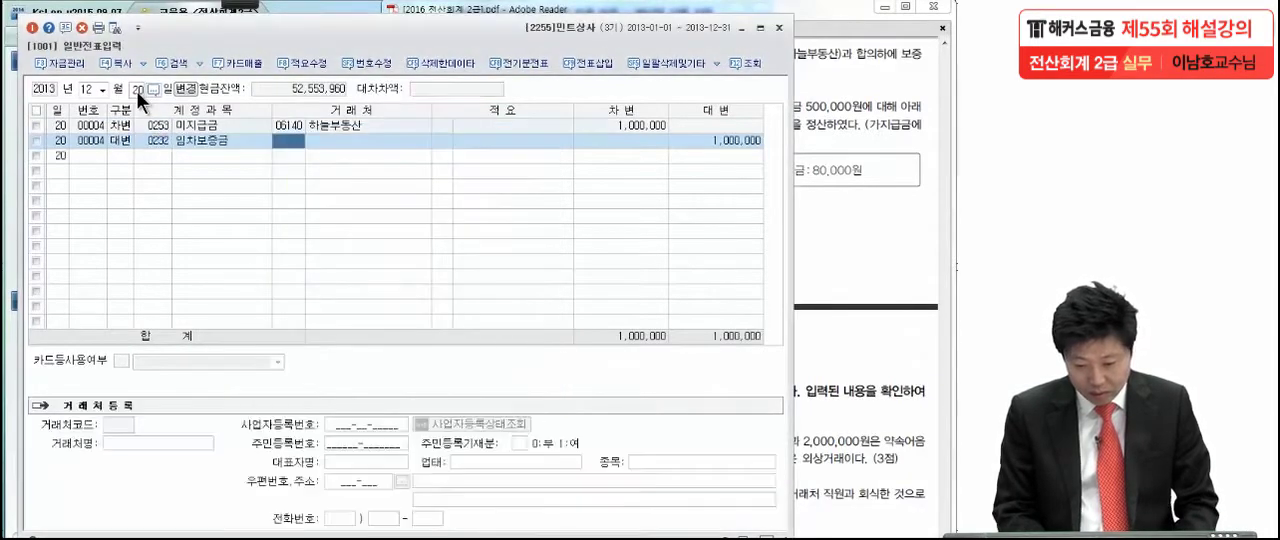
- Set 하늘부동산 as the 거래처 of the 임차보증금 credit line
text(하늘)
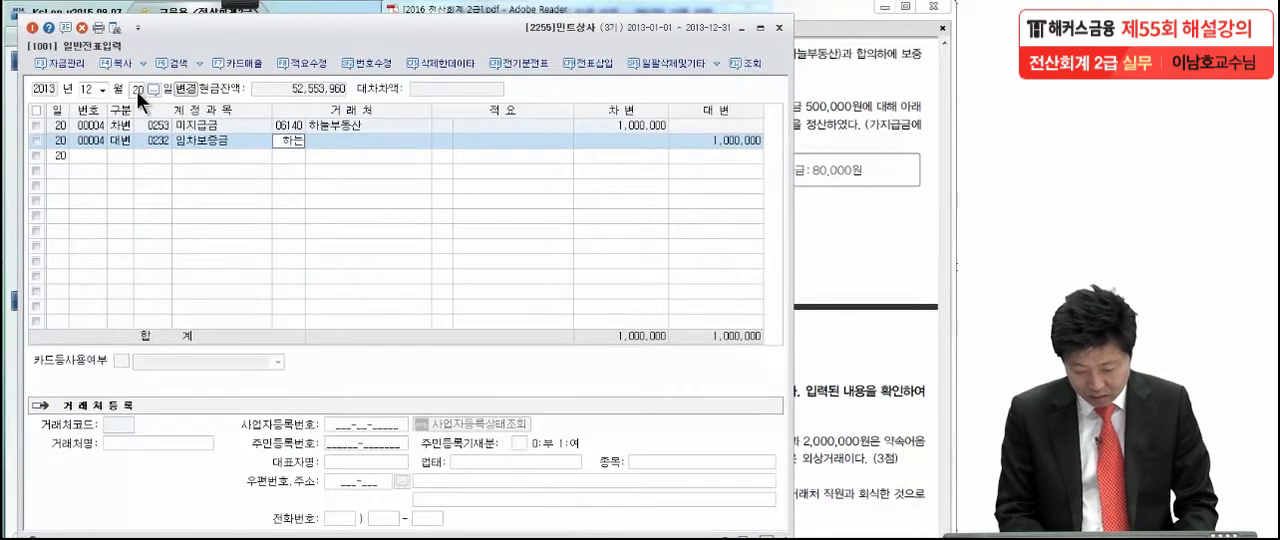
key(Return)
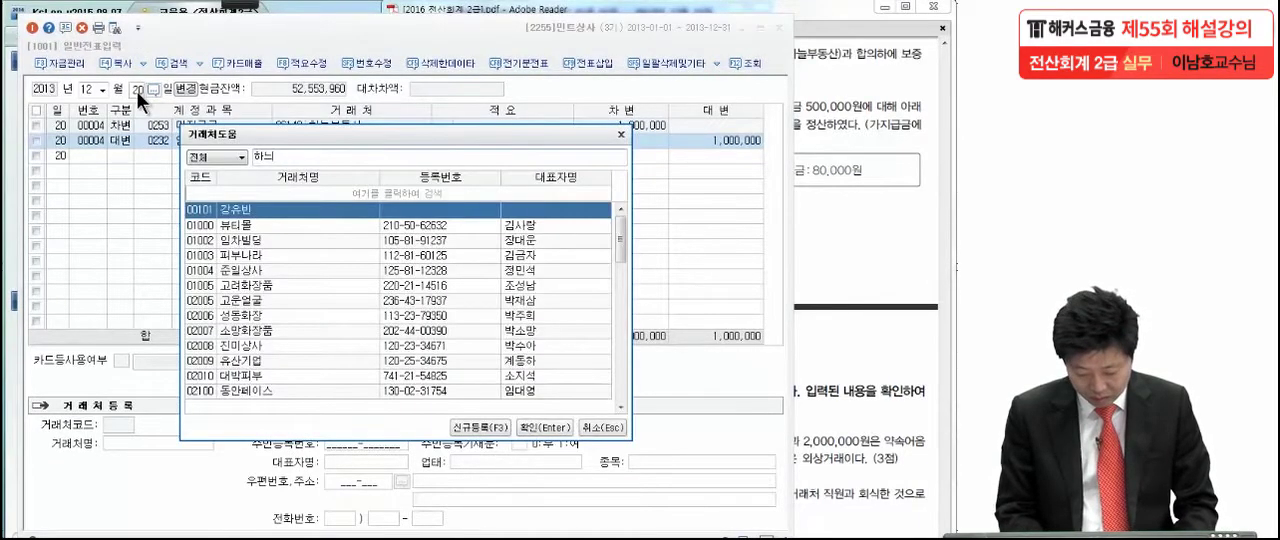
text(ㄹ)
key(Return)
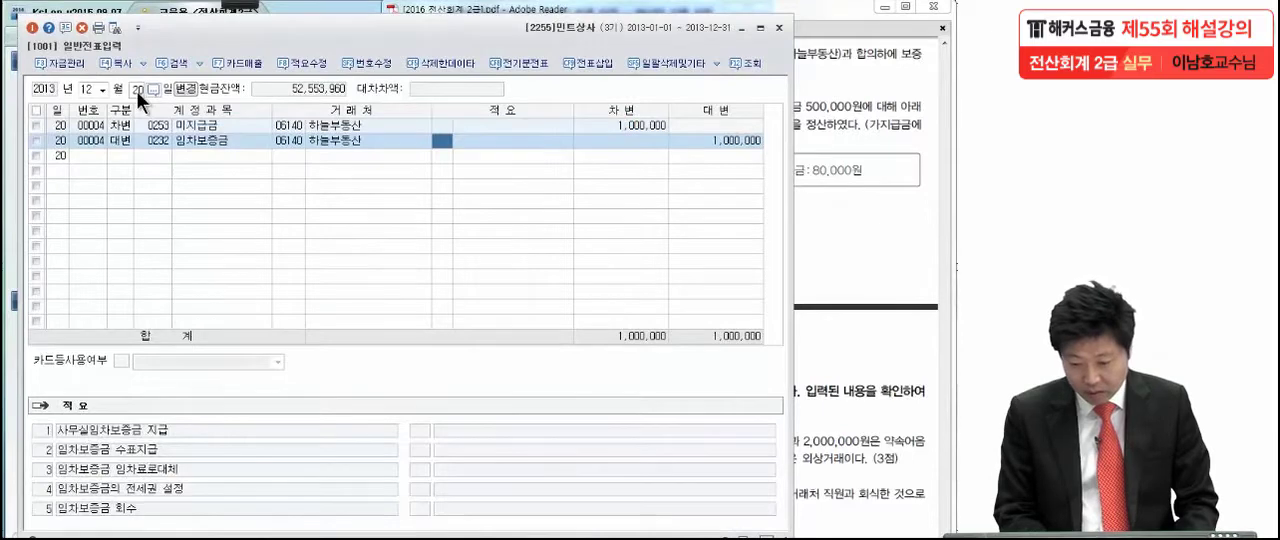
key(Return)
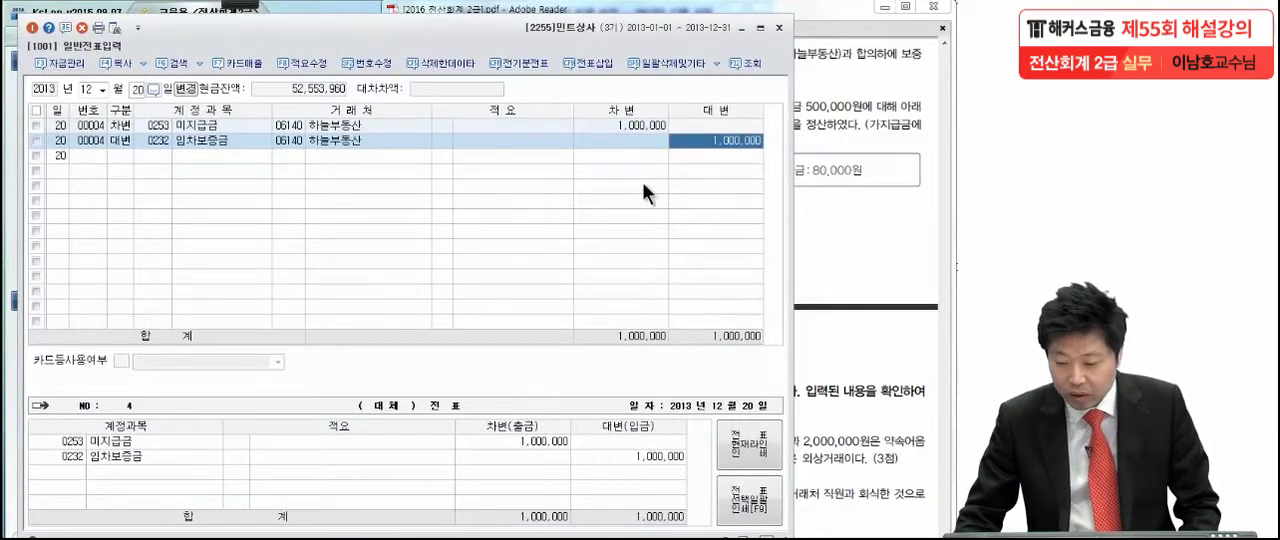
- Switch to the exam PDF and activate the pen over transaction (8) of 12월 21일
click(862, 200)
scroll(843, 287, down, 2)
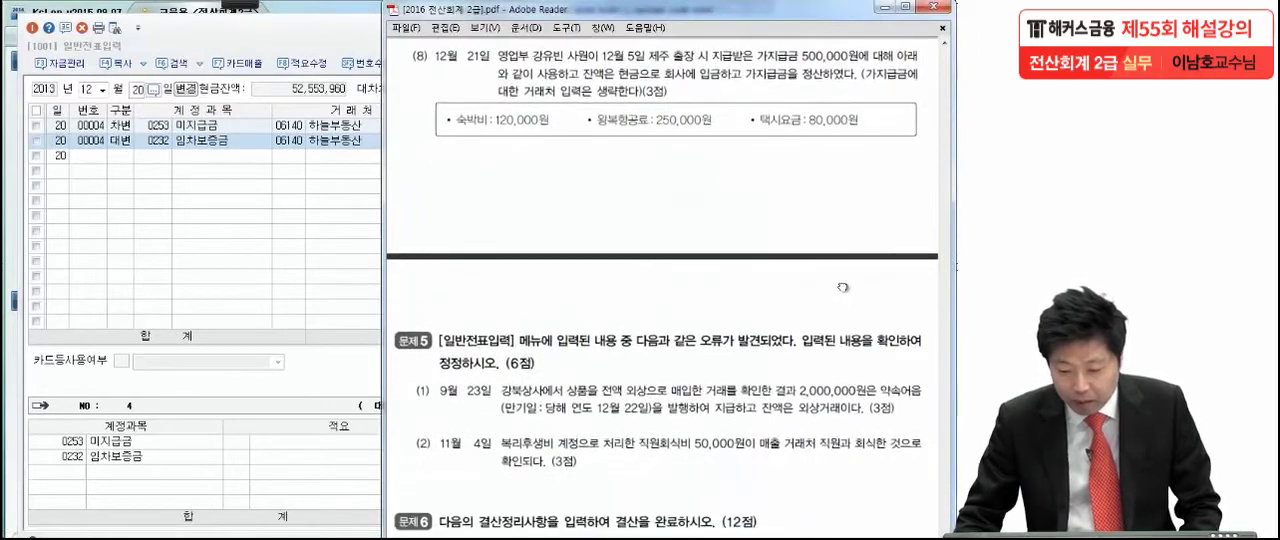
mouse_move(233, 5)
click(26, 20)
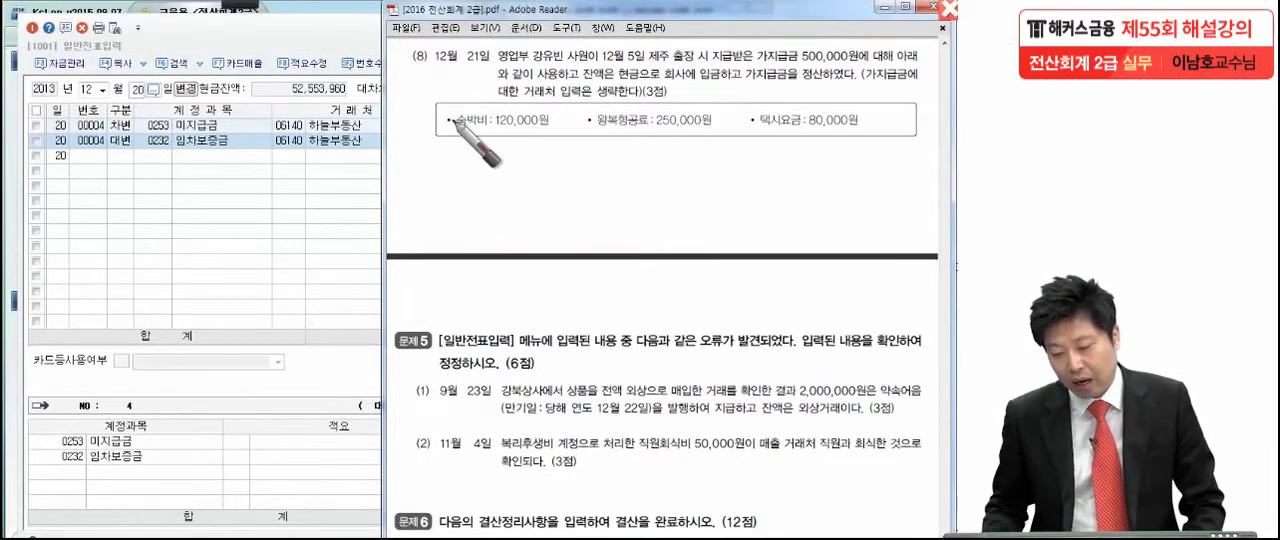
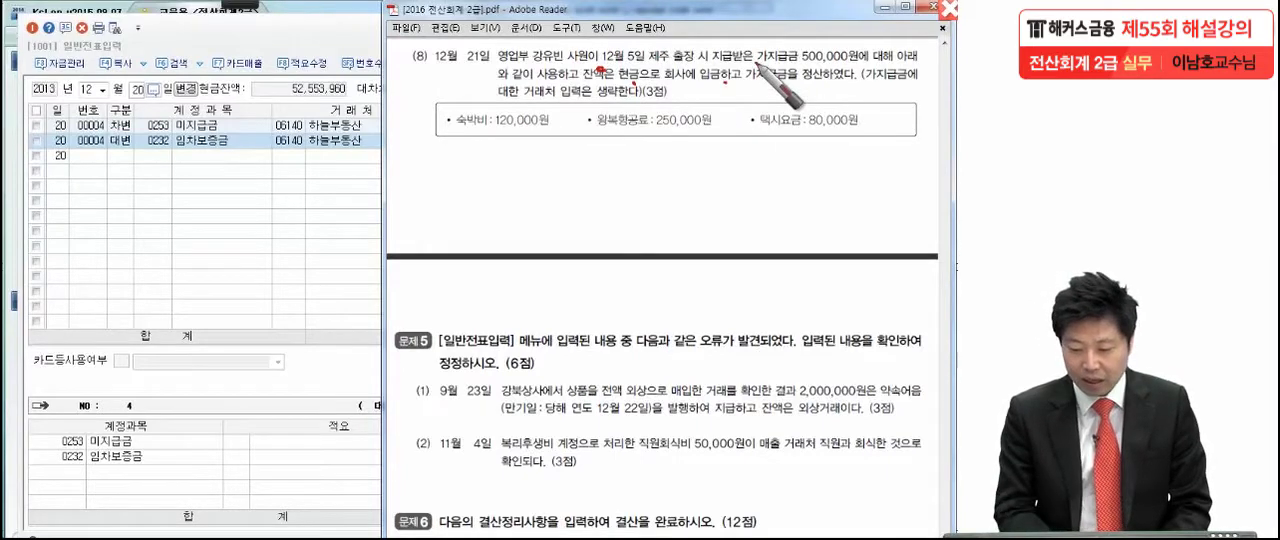
- Underline 12월 5일 and 거래처 입력은 생략, and circle 500,000원 in transaction (8) with the pen
click(691, 98)
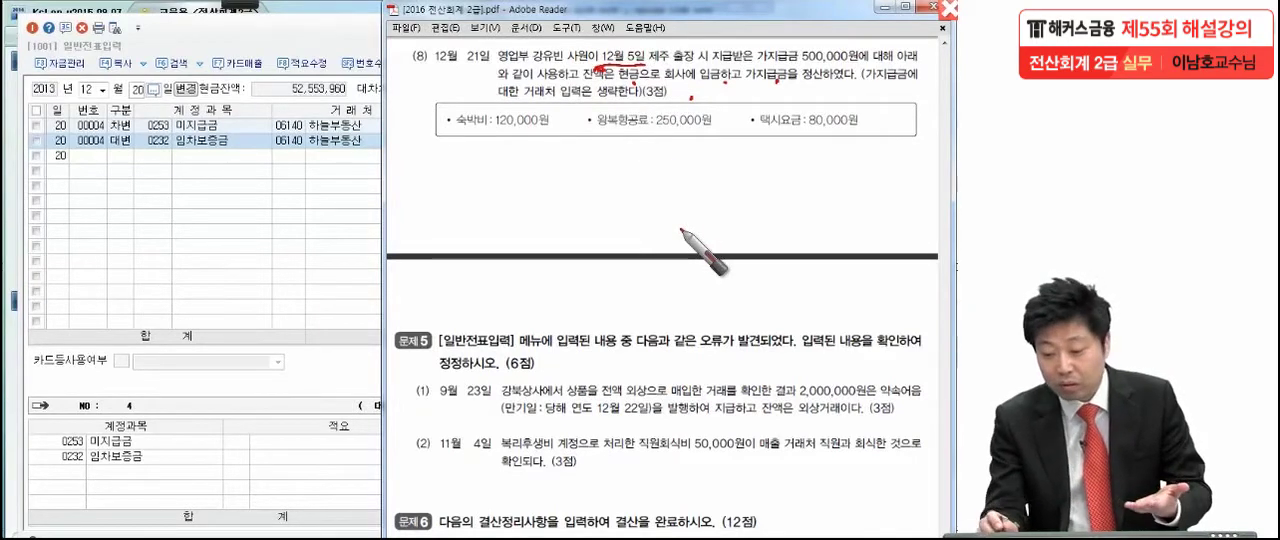
mouse_move(841, 66)
mouse_down()
mouse_move(845, 32)
mouse_move(841, 78)
mouse_up()
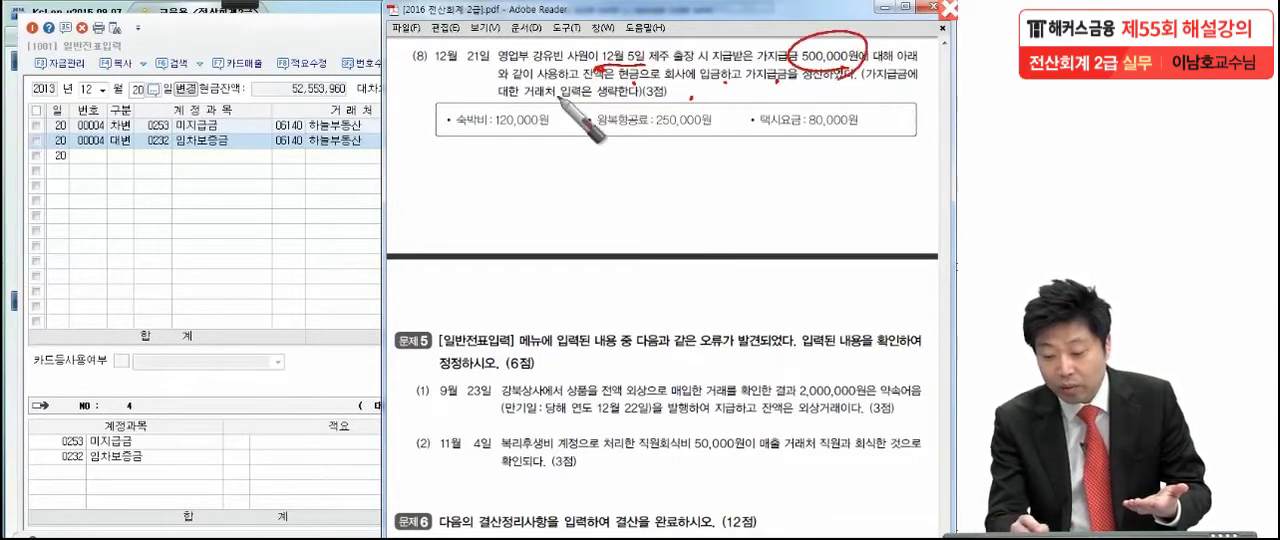
drag(524, 102, 645, 99)
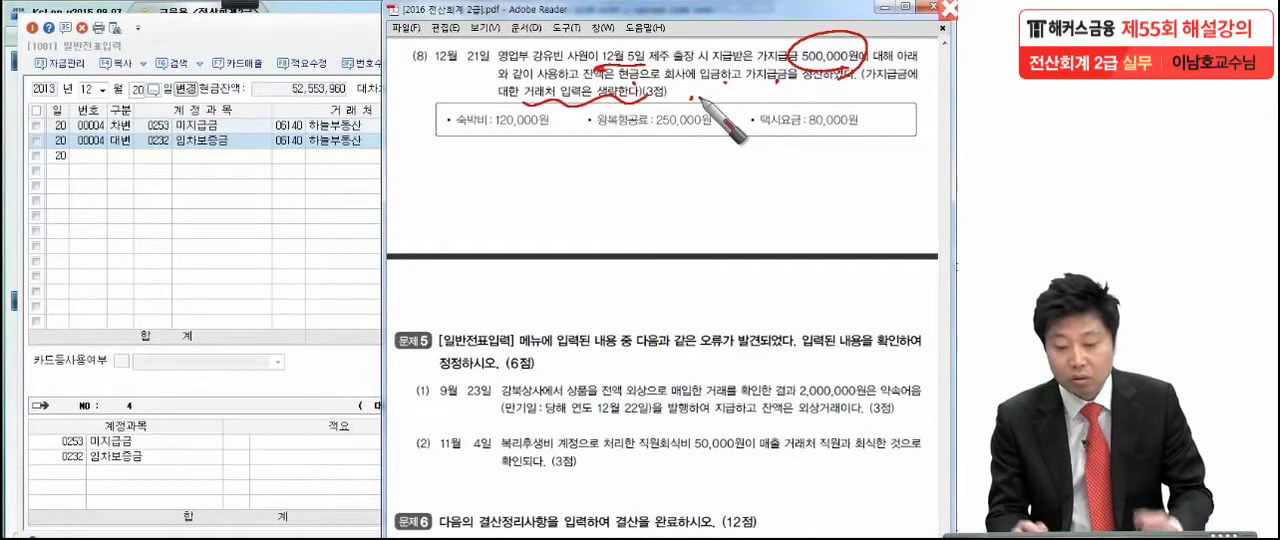
- Handwrite the credit side of transaction (8) as 가지급금 500,000 below the question
drag(549, 183, 510, 240)
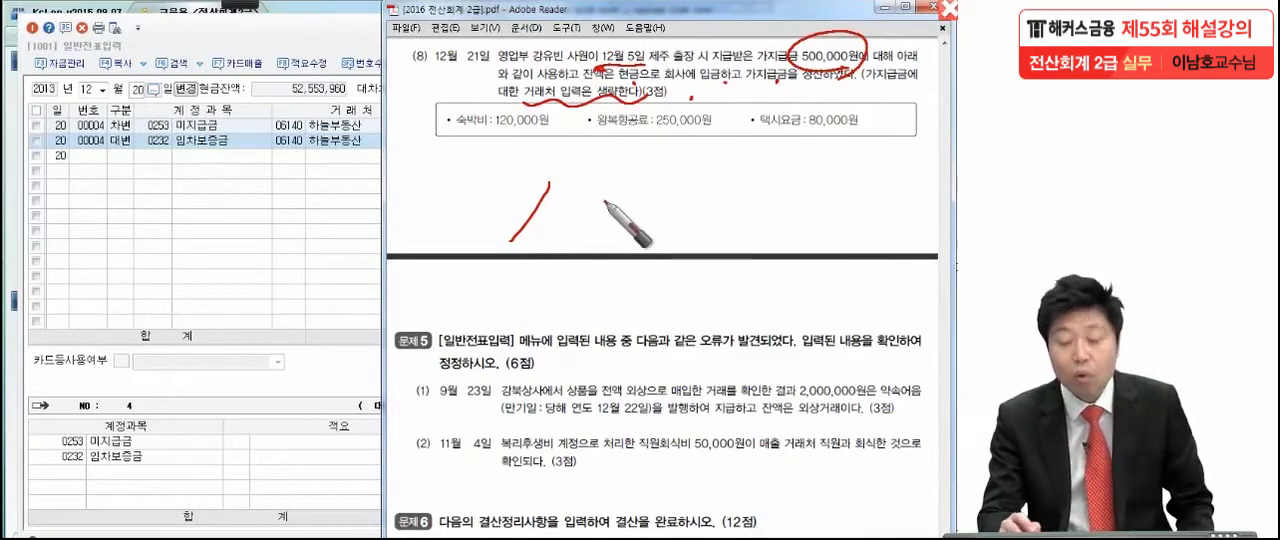
drag(560, 197, 578, 228)
mouse_move(608, 168)
mouse_down()
mouse_move(604, 247)
mouse_move(621, 222)
mouse_up()
drag(624, 196, 643, 223)
drag(648, 182, 648, 246)
mouse_move(661, 188)
mouse_down()
mouse_move(674, 191)
mouse_move(668, 232)
mouse_move(690, 214)
mouse_move(692, 228)
mouse_up()
mouse_move(800, 188)
mouse_down()
mouse_move(782, 217)
mouse_move(888, 234)
mouse_move(936, 214)
mouse_up()
- Circle the space for the debit account and underline the 숙박비, 왕복항공료 and 택시요금 amounts
drag(180, 236, 372, 212)
drag(486, 128, 550, 122)
drag(656, 128, 714, 124)
drag(842, 140, 894, 141)
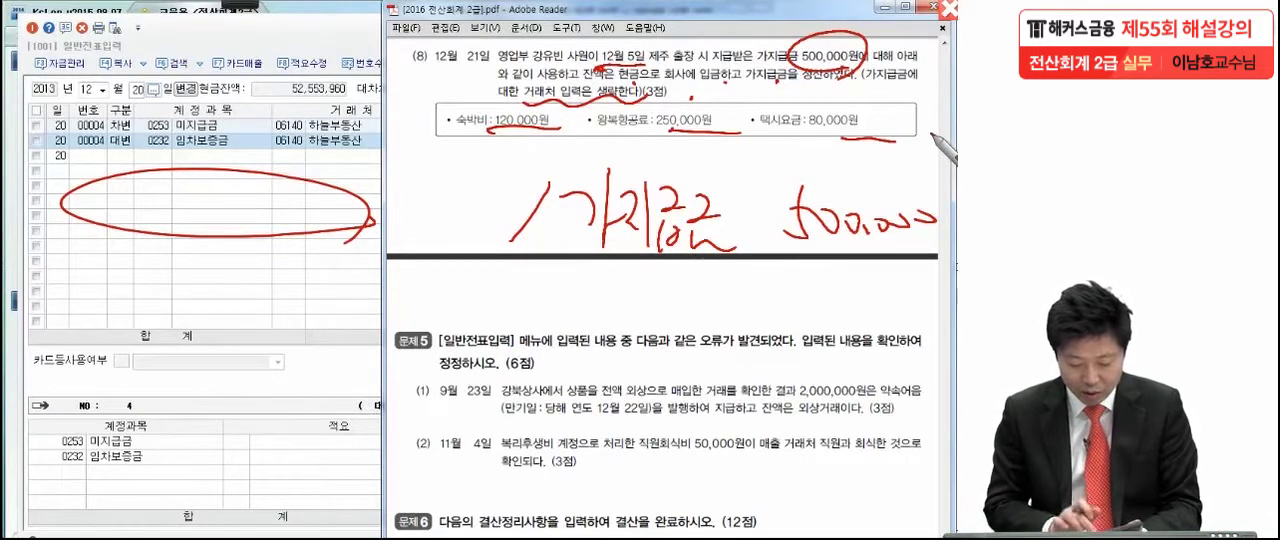
- Handwrite the debit side as 여비교통비 450,000 and 현금 50,000, underline the amounts, and clear the pen marks
drag(392, 178, 402, 215)
mouse_move(440, 180)
mouse_down()
mouse_move(425, 210)
mouse_move(478, 188)
mouse_move(530, 195)
mouse_up()
mouse_move(115, 195)
mouse_down()
mouse_move(163, 208)
mouse_move(258, 197)
mouse_move(250, 214)
mouse_move(270, 194)
mouse_move(312, 240)
mouse_up()
drag(772, 243, 935, 238)
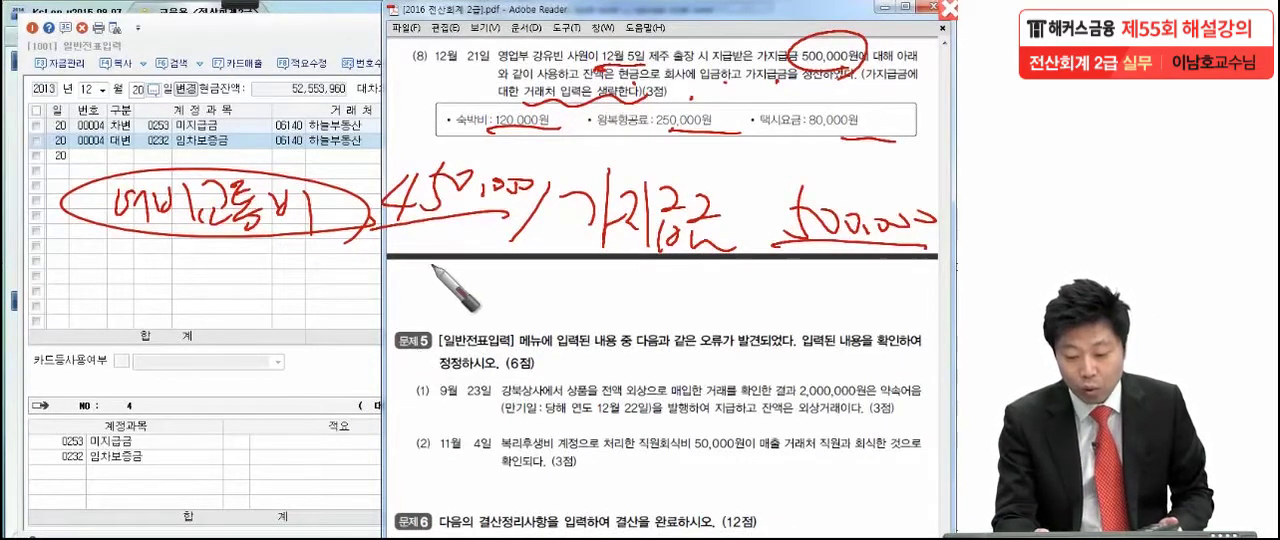
mouse_move(430, 265)
mouse_down()
mouse_move(445, 300)
mouse_move(512, 290)
mouse_up()
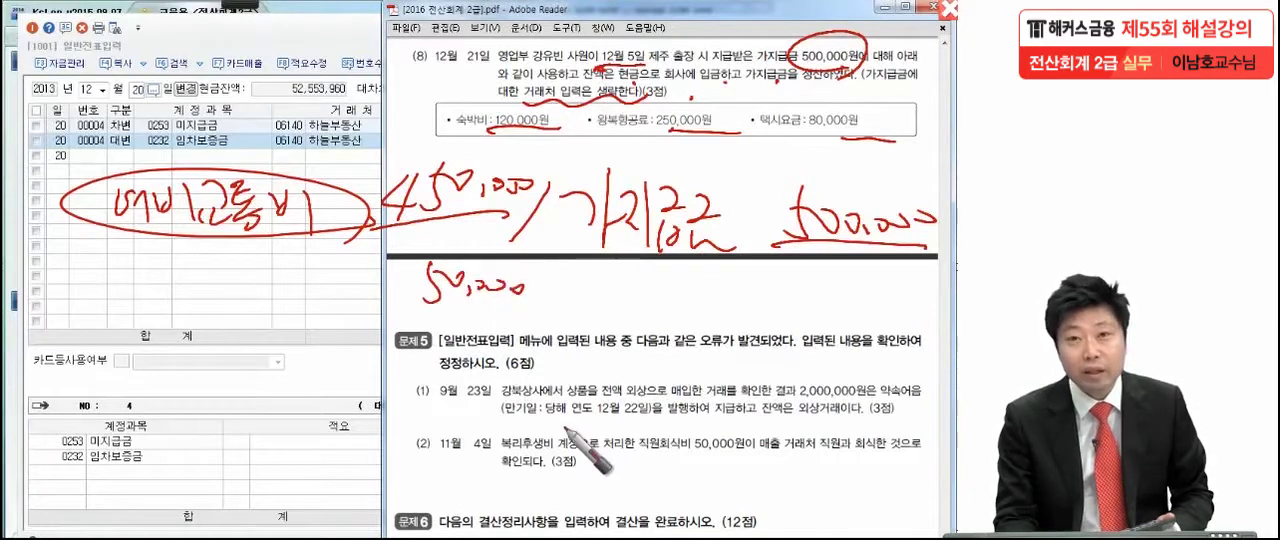
mouse_move(150, 257)
mouse_down()
mouse_move(172, 298)
mouse_move(232, 262)
mouse_move(234, 278)
mouse_move(290, 285)
mouse_up()
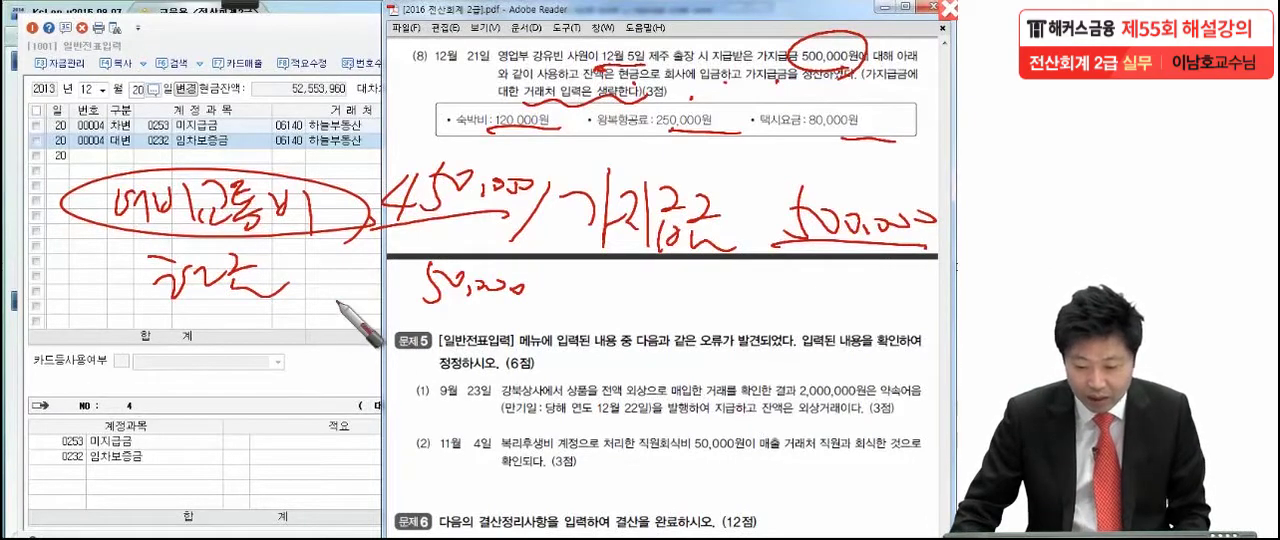
key(Escape)
- Switch to 일반전표입력 and set the voucher date to 12월 21일
click(347, 294)
click(139, 89)
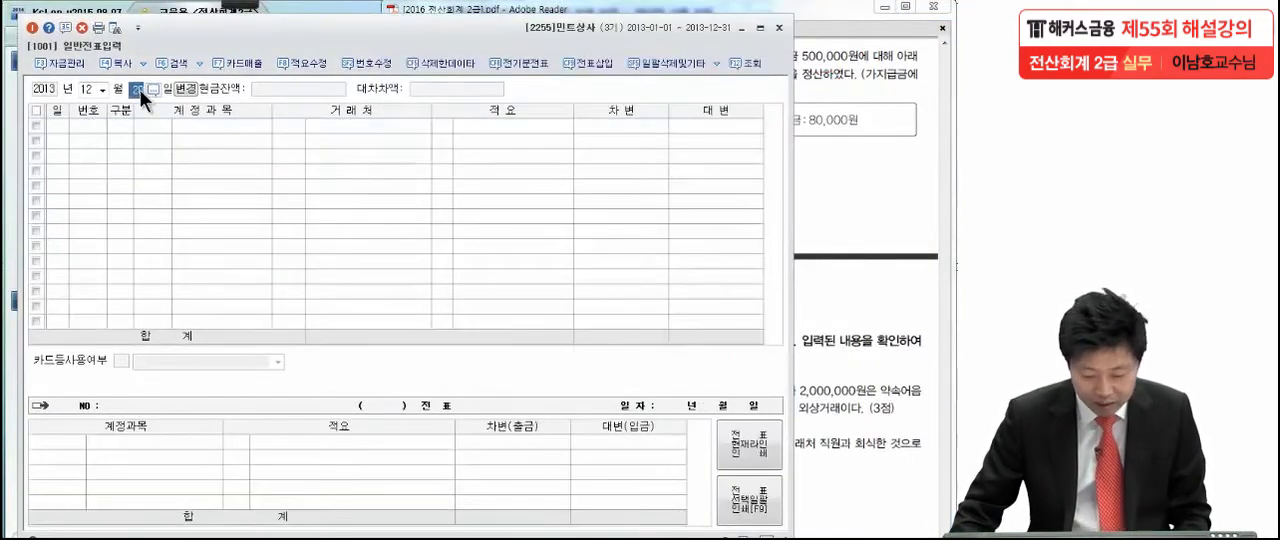
text(21)
key(Return)
- Add a credit line of 500,000 to account 0134 가지급금 without a 거래처
text(4)
key(Return)
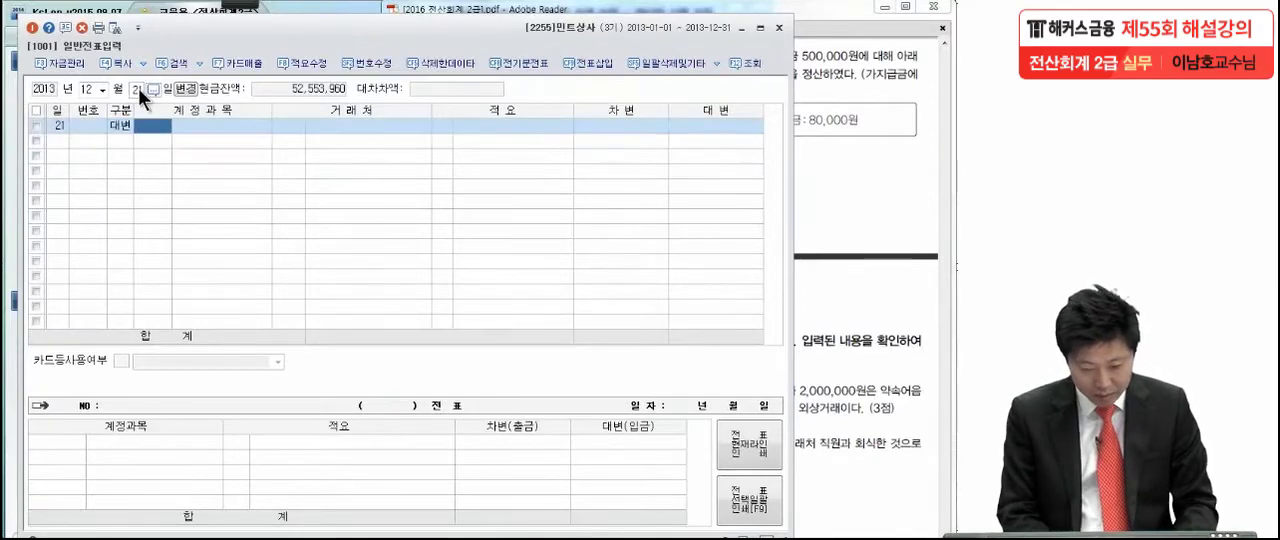
text(가지)
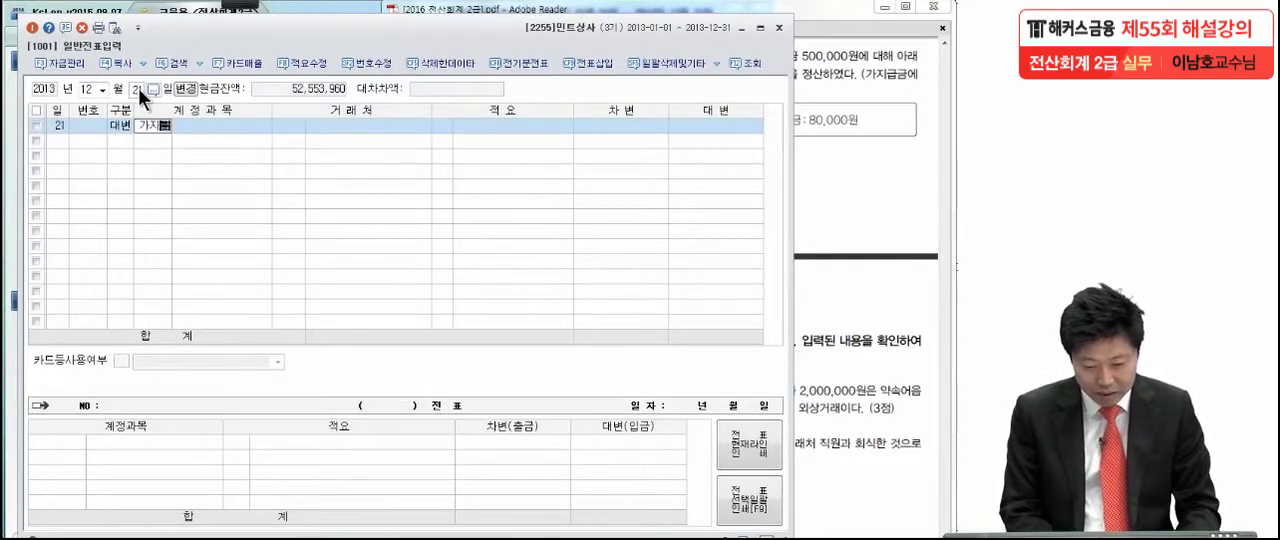
key(Return)
key(Return)
key(Return)
key(Return)
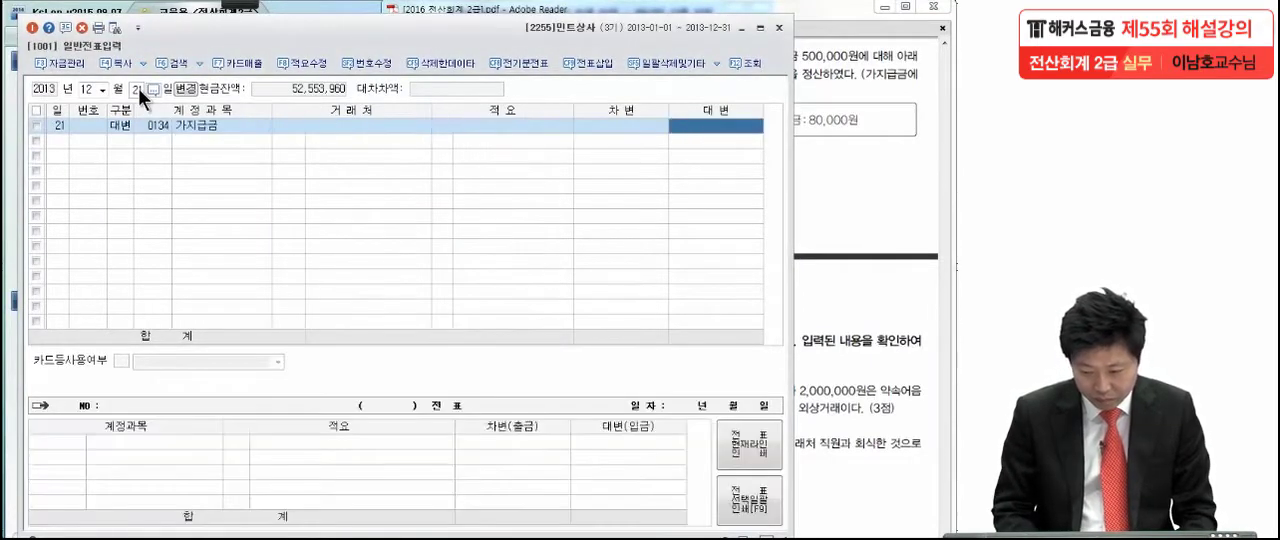
text(5000000)
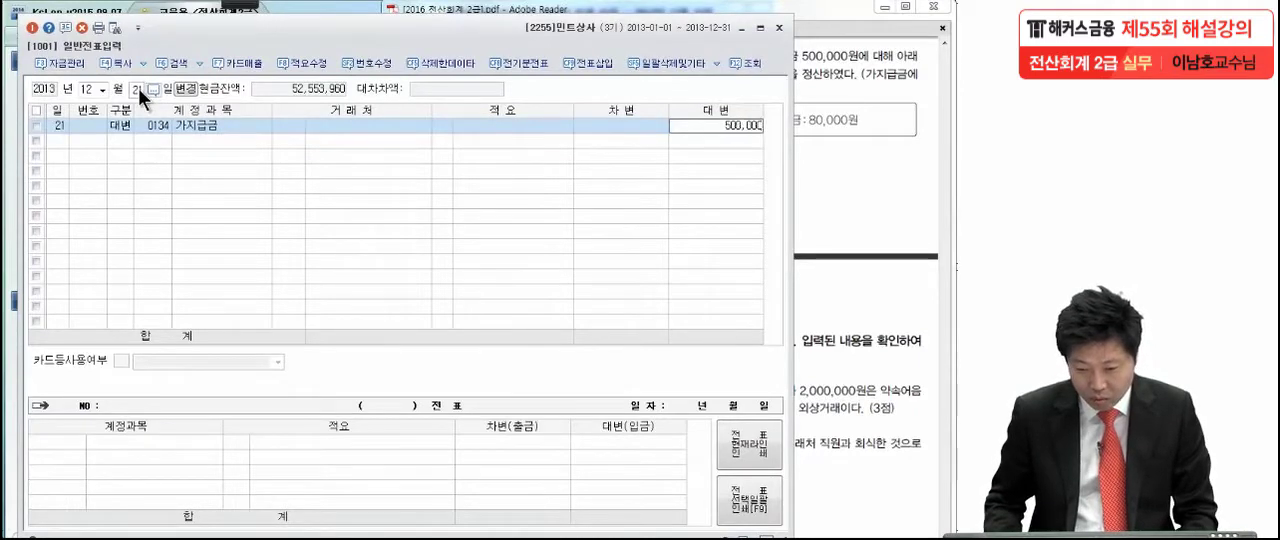
key(Return)
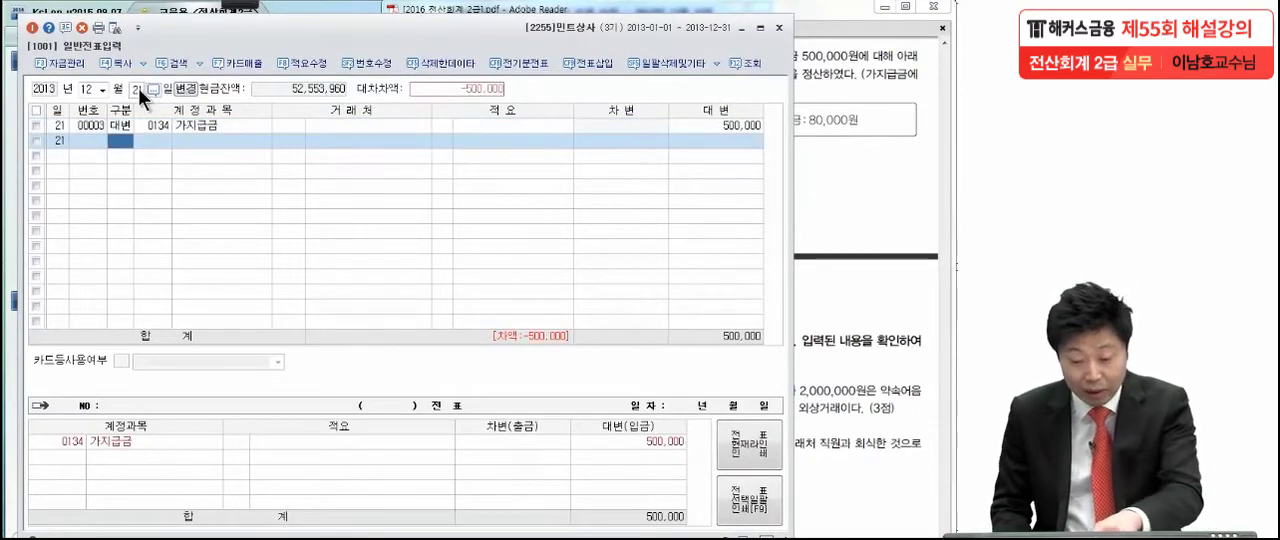
- Add a debit line to account 0812 여비교통비 (판매관리비) in the 12월 21일 voucher
text(3)
key(Return)
text(여비)
key(Return)
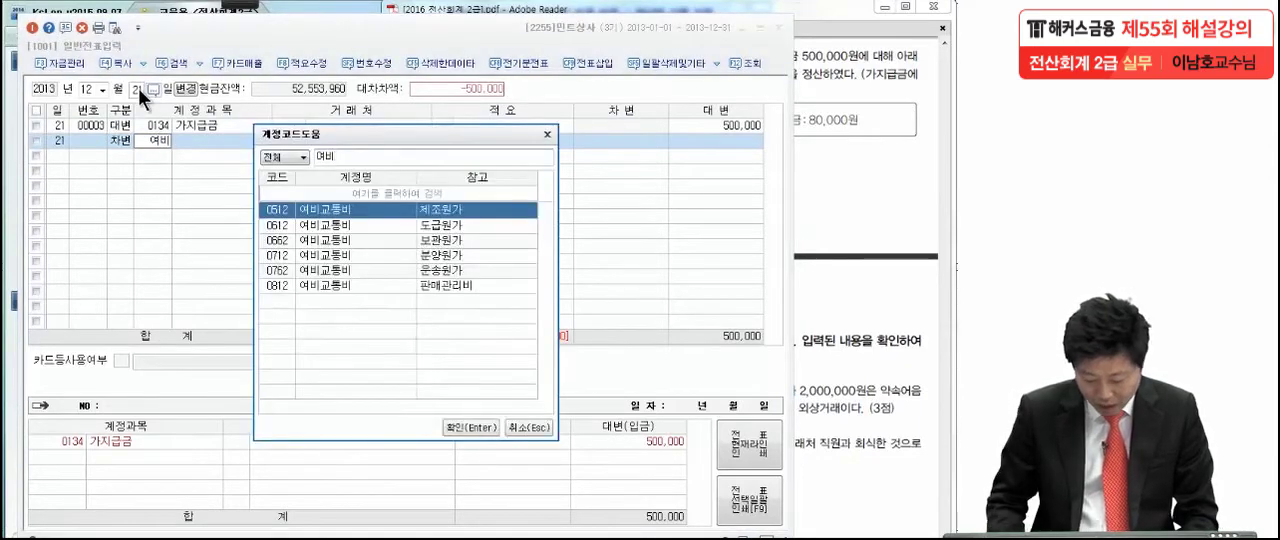
key(Down)
key(Down)
key(Down)
key(Down)
key(Down)
key(Return)
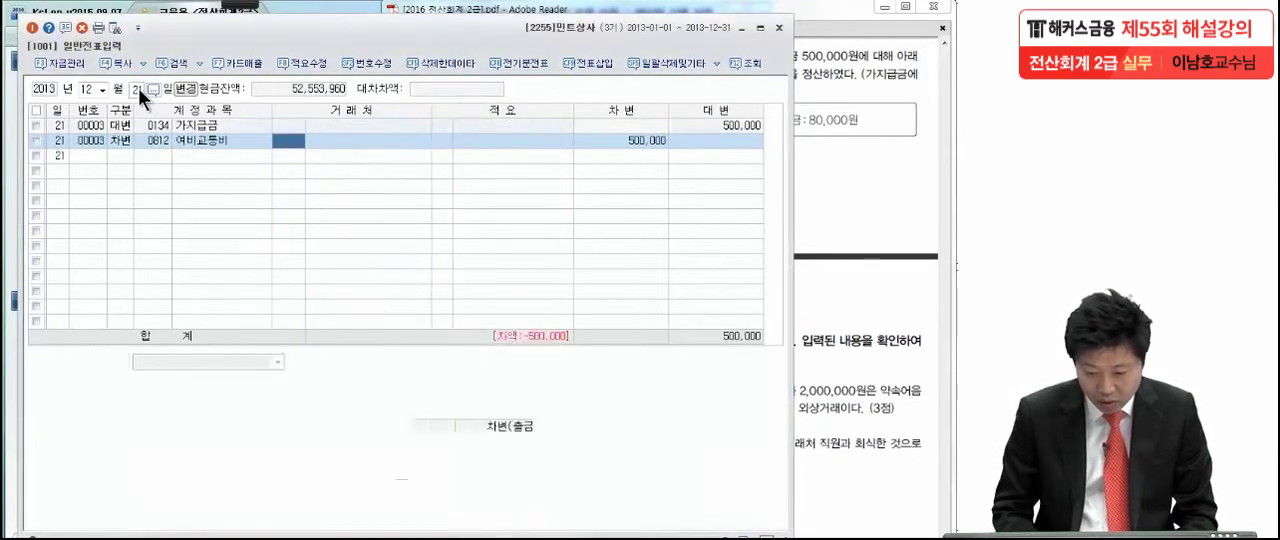
- Set the 여비교통비 debit to 450,000 and add a debit line of 50,000 to account 0101 현금
click(650, 140)
text(450000)
key(Return)
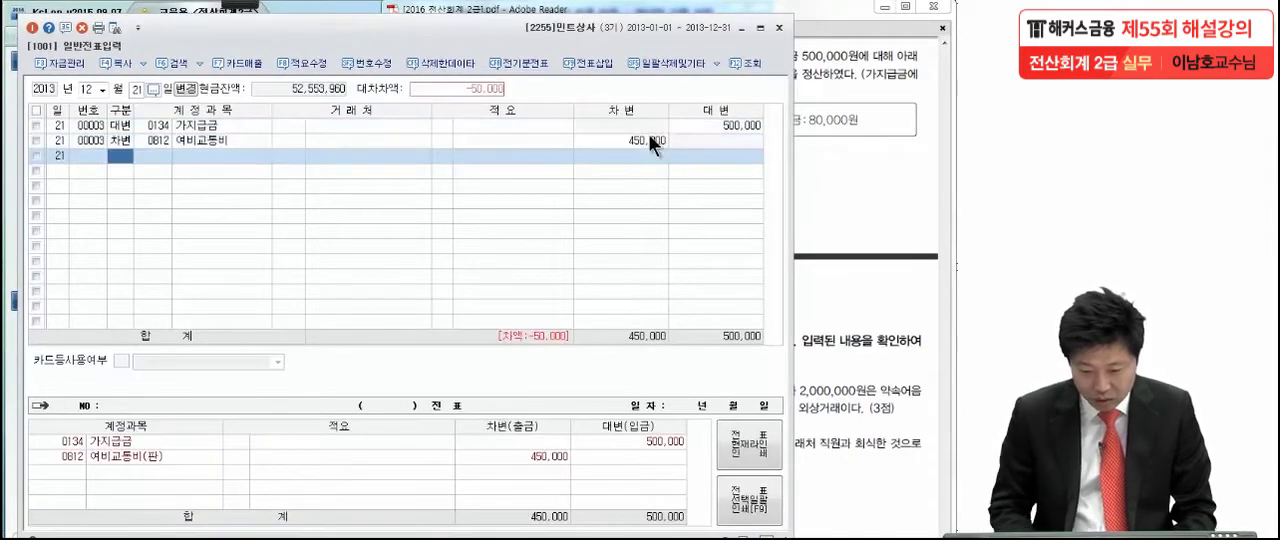
text(3101)
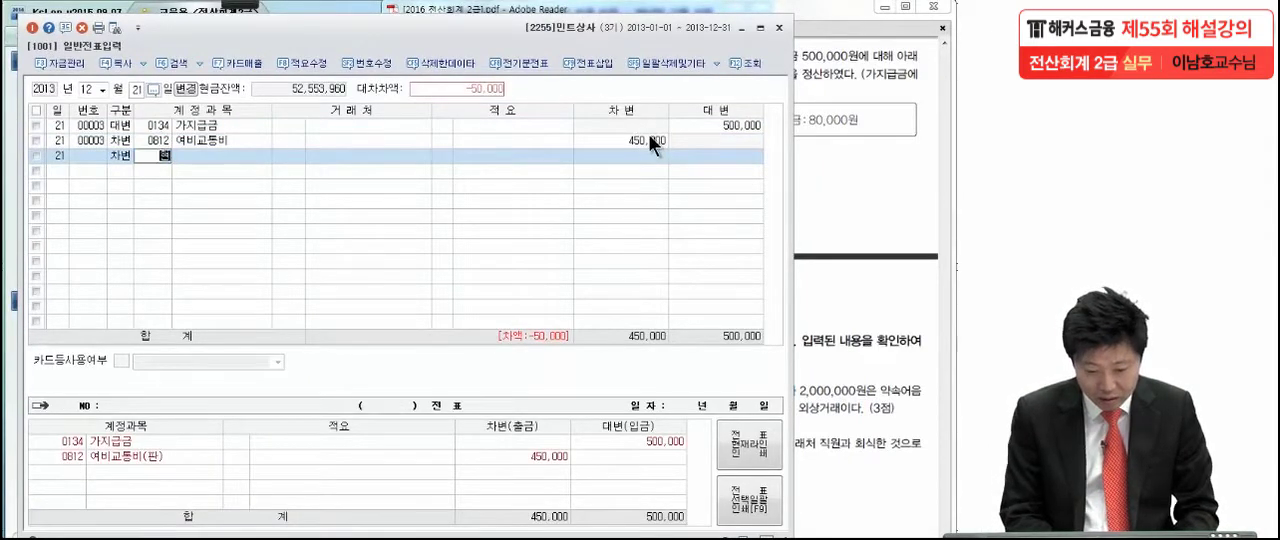
key(Return)
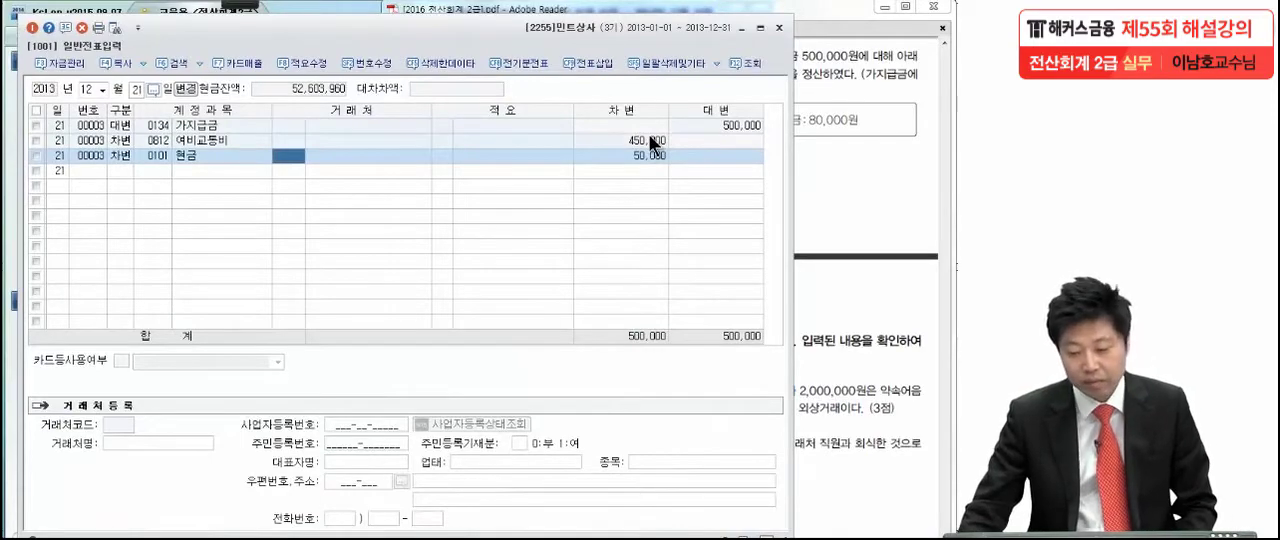
- Show the 문제5 corrections in the exam PDF and open the 9월 23일 voucher in 일반전표입력
click(850, 165)
drag(820, 410, 832, 172)
drag(816, 277, 806, 198)
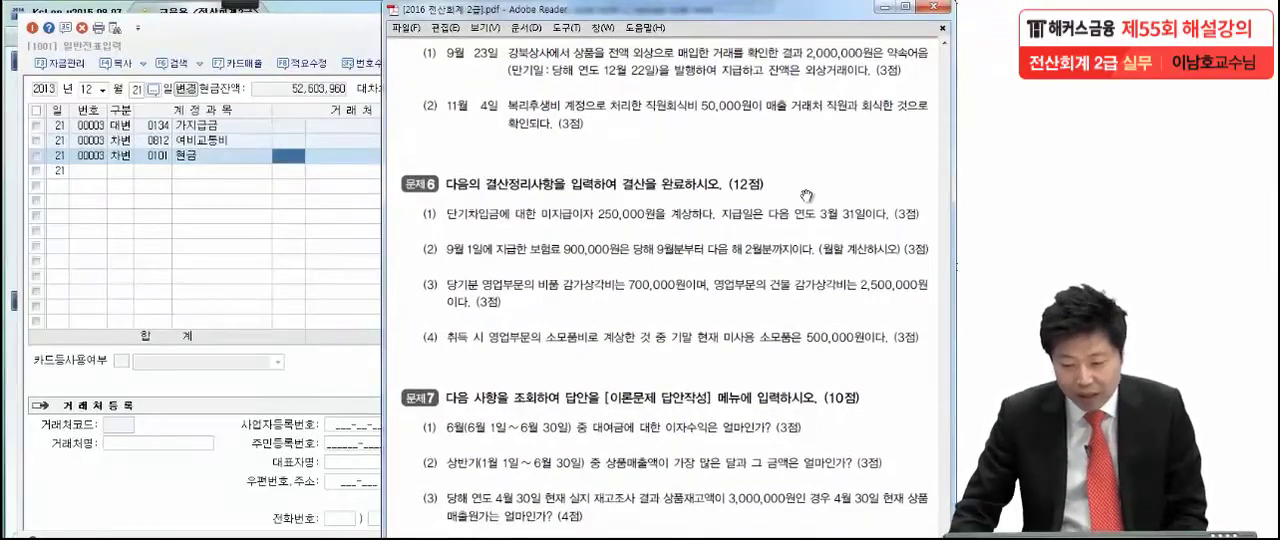
click(102, 92)
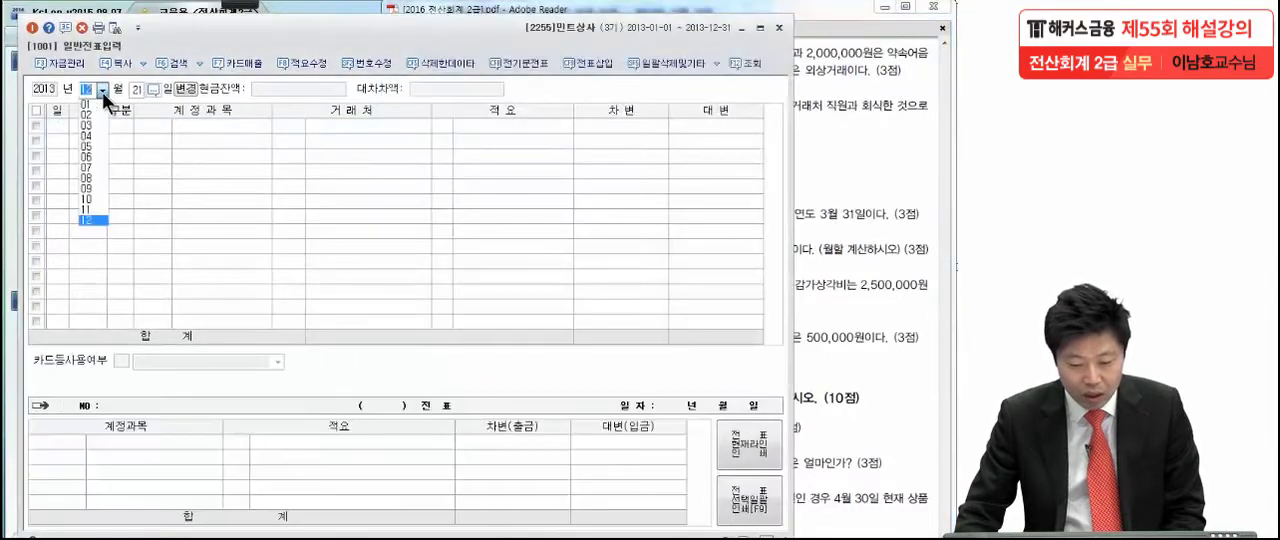
click(93, 183)
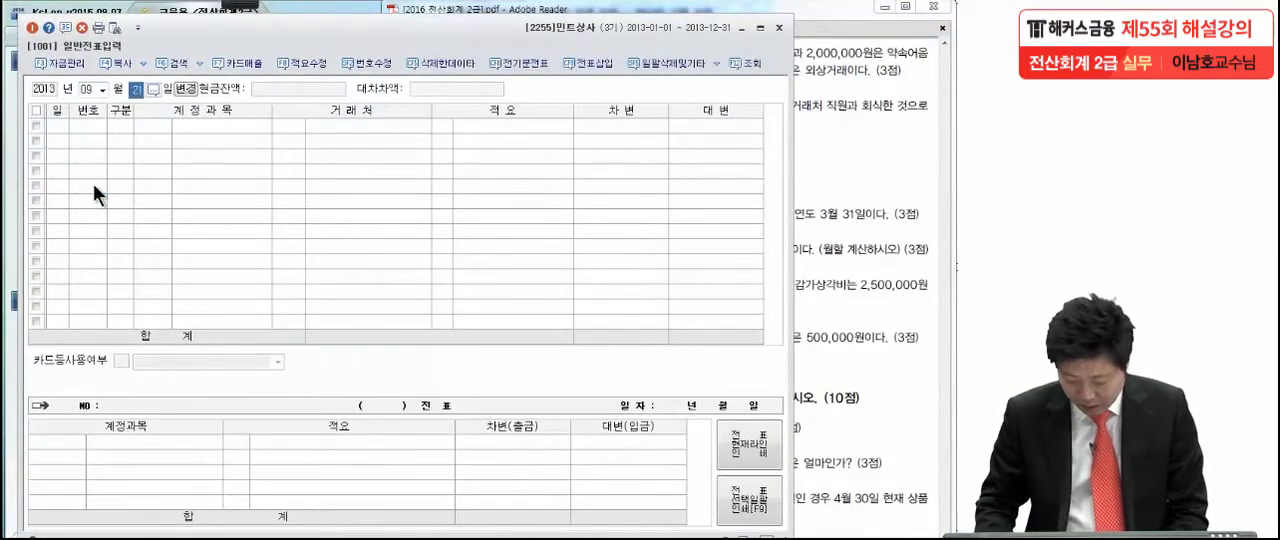
text(23)
key(Return)
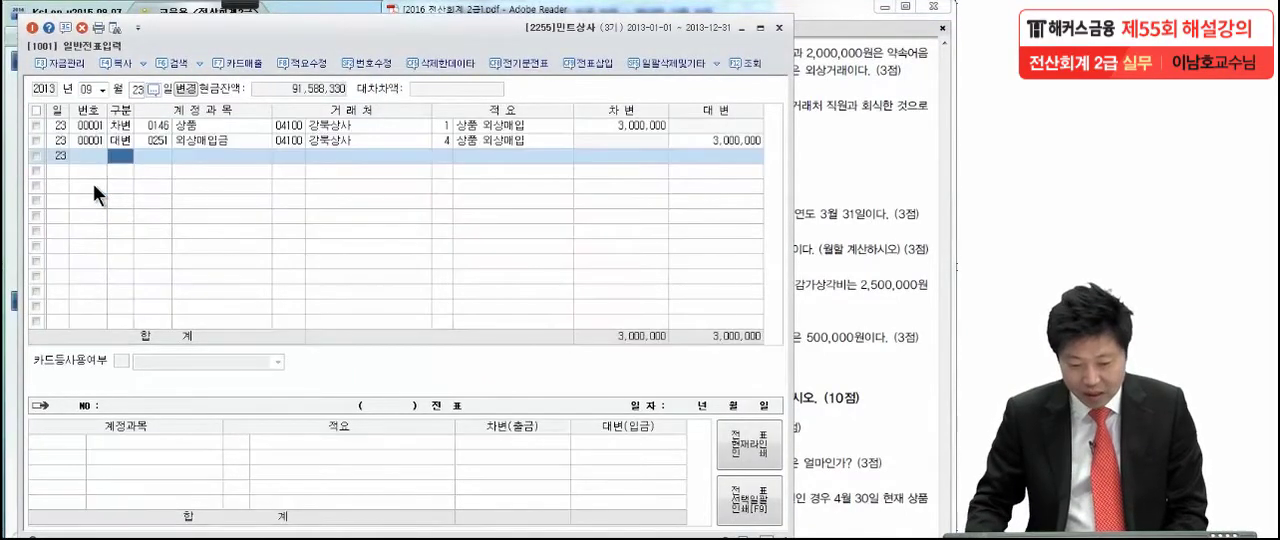
click(167, 127)
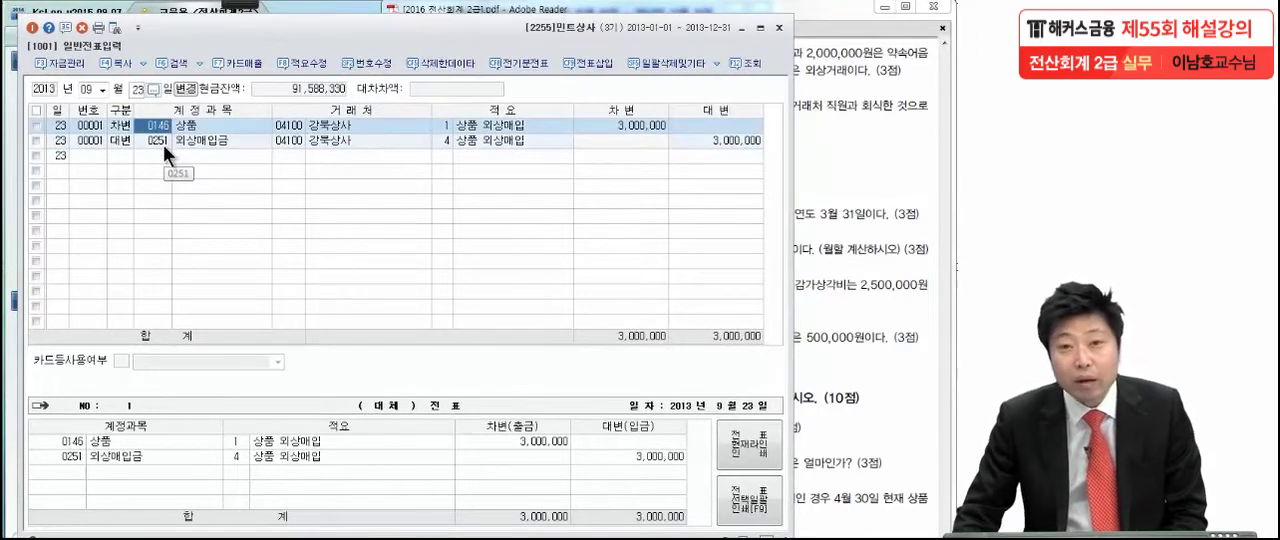
- Switch to the exam PDF and mark the 2,000,000원 and 외상거래 wording of 문제5 (1) with the pen
click(892, 120)
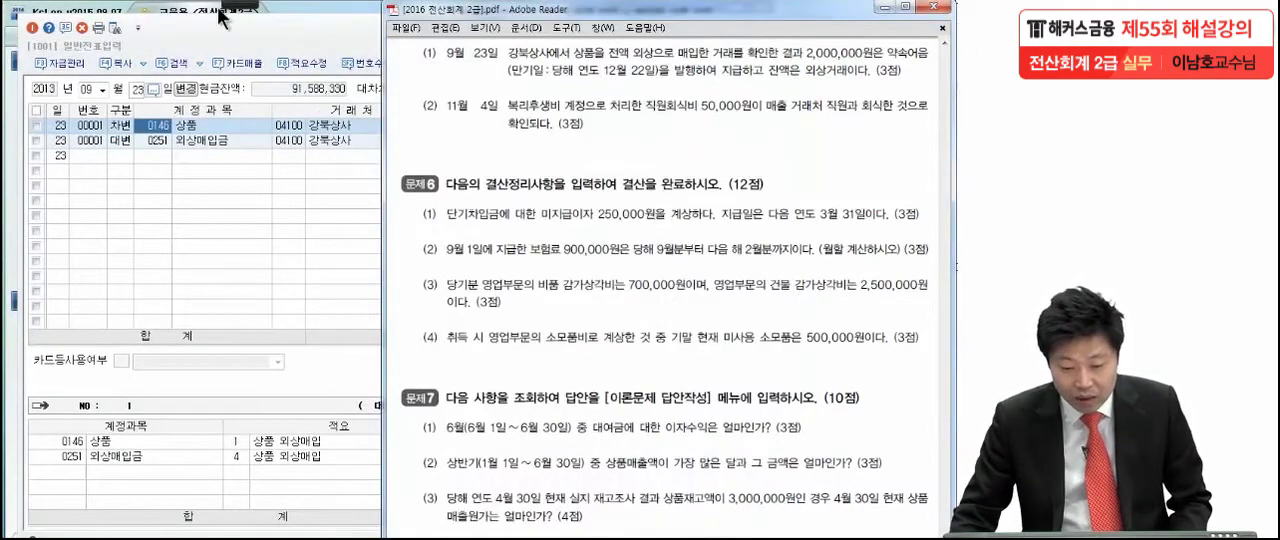
mouse_move(240, 8)
click(26, 18)
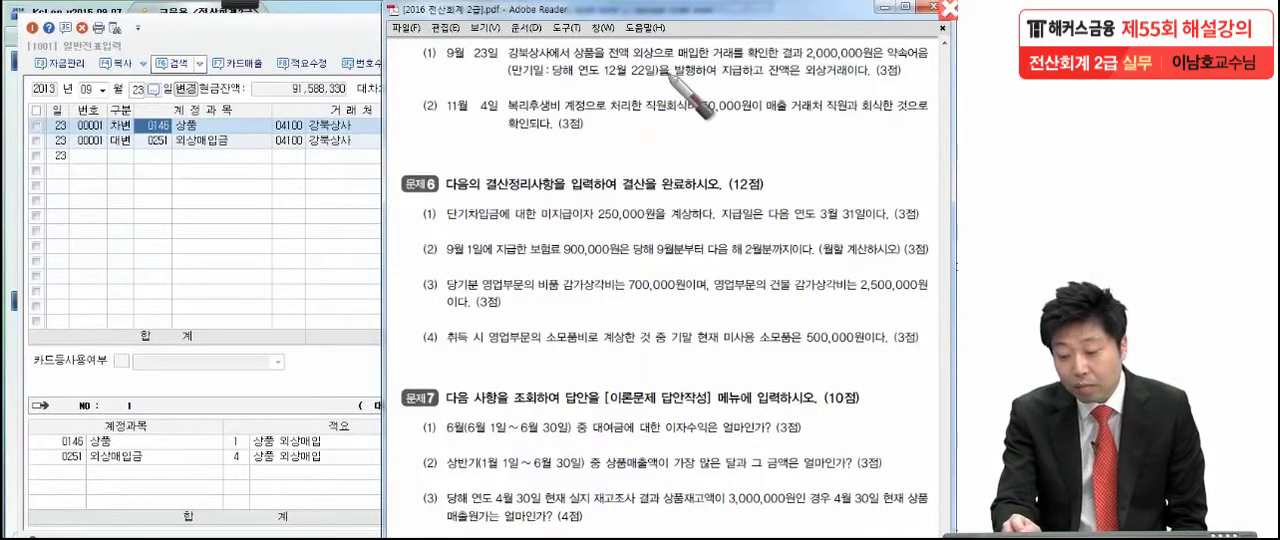
click(757, 87)
drag(790, 88, 859, 87)
click(740, 56)
drag(815, 38, 781, 71)
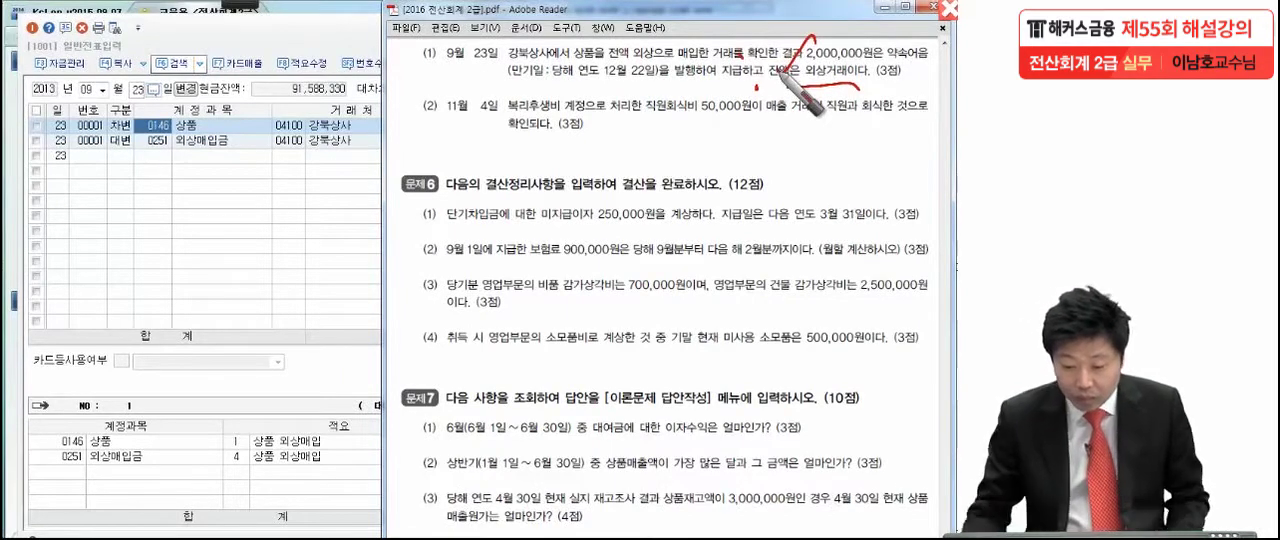
key(Escape)
- Compare the 상품 and 외상매입금 lines of the 9월 23일 voucher with correction (1) in the exam PDF
click(206, 210)
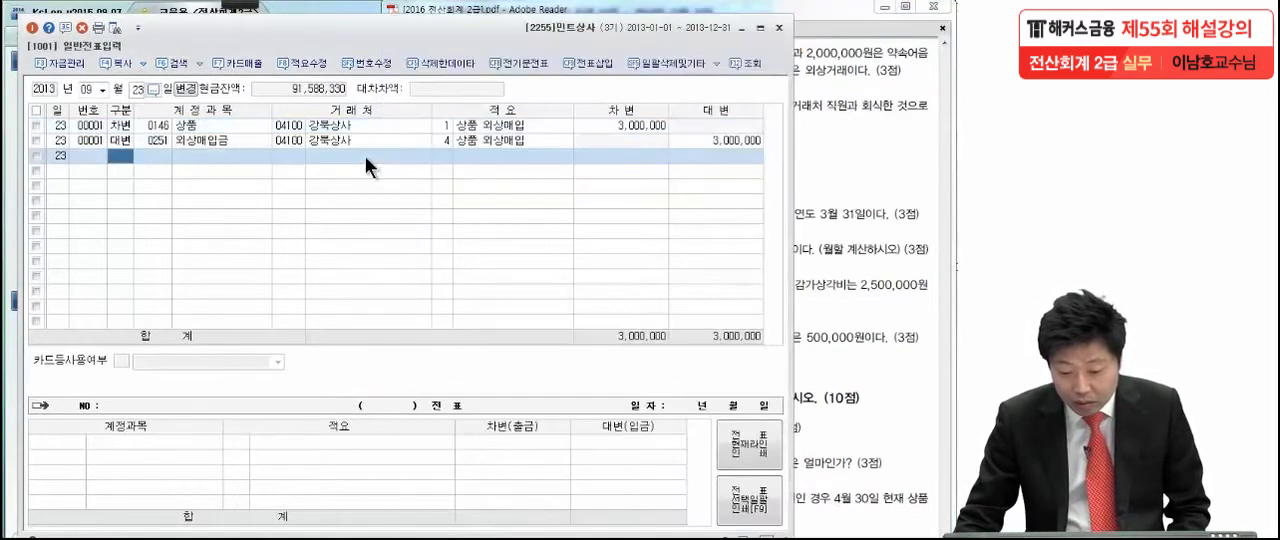
click(602, 127)
click(591, 138)
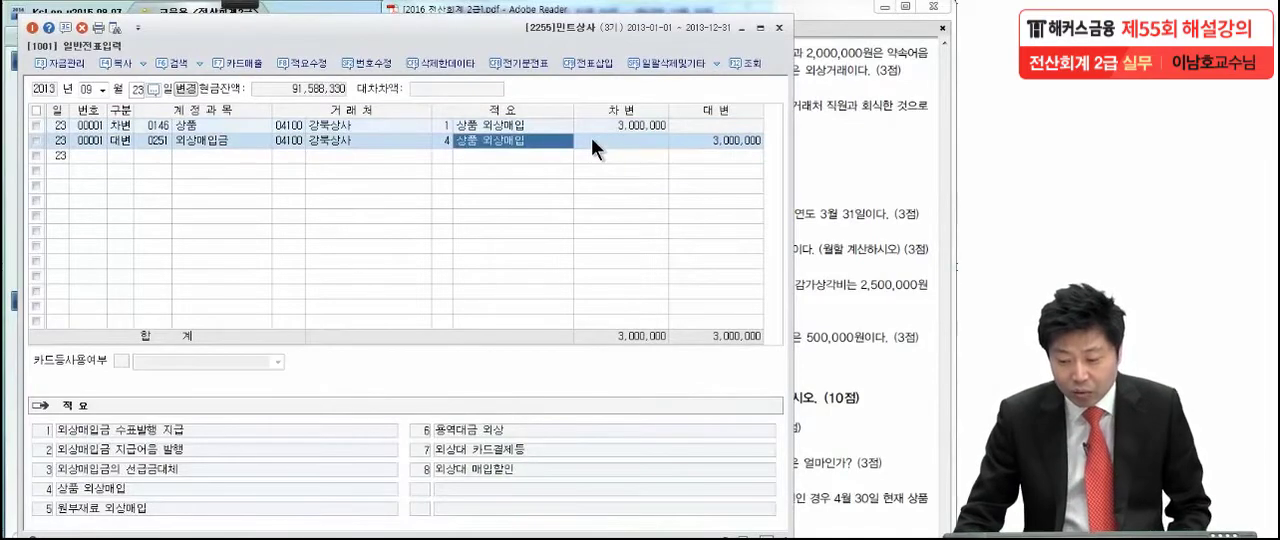
click(903, 139)
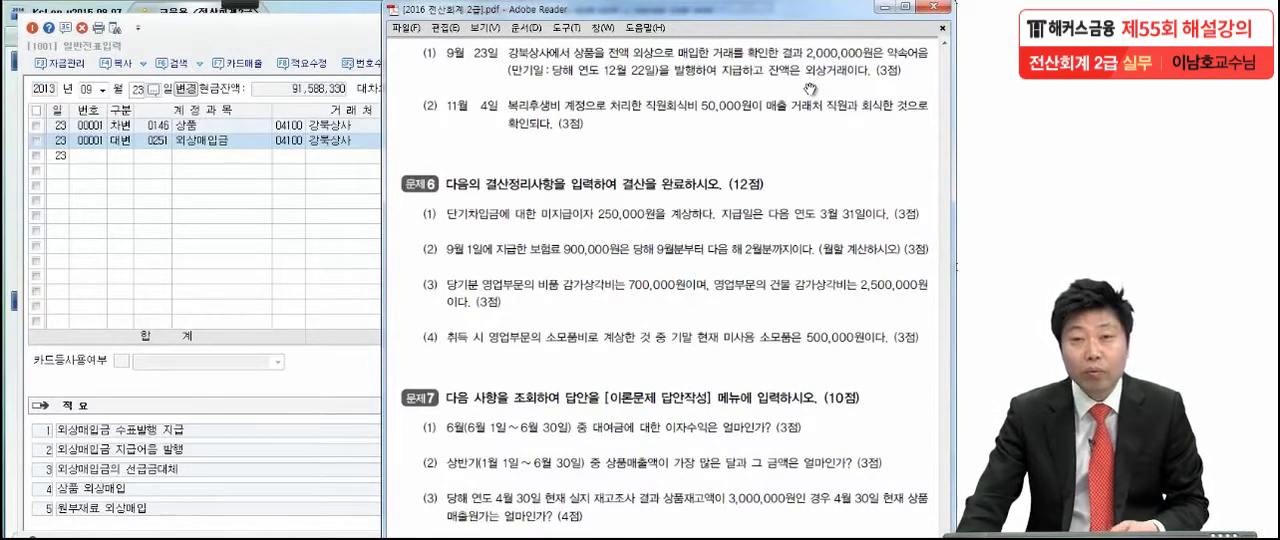
- Set the 외상매입금 credit of the 9월 23일 voucher to 1,000,000
click(183, 195)
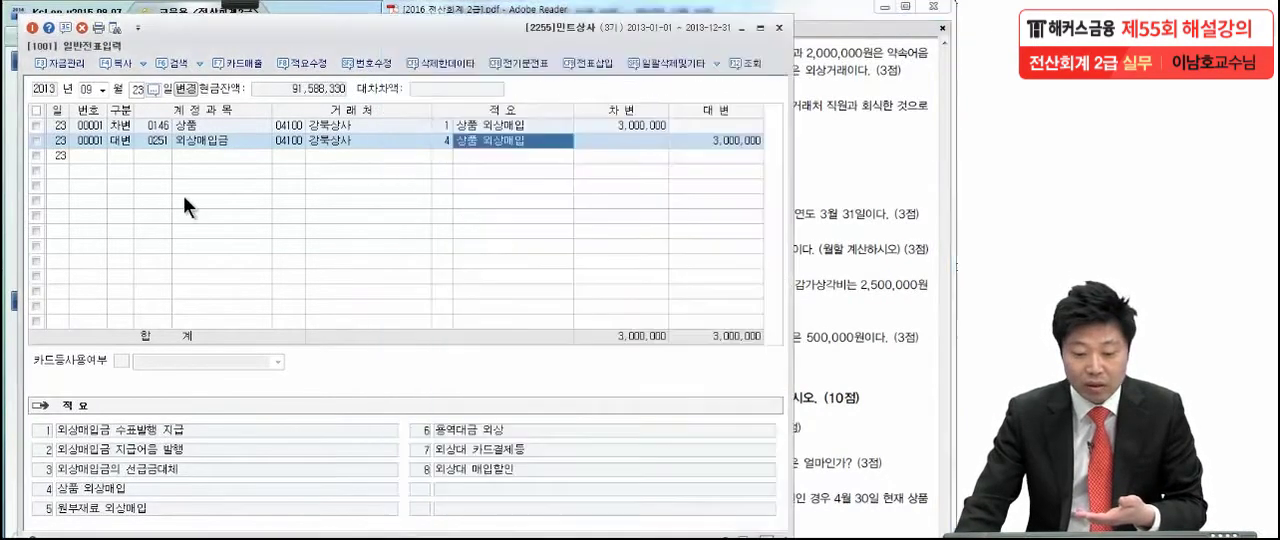
click(121, 140)
click(468, 140)
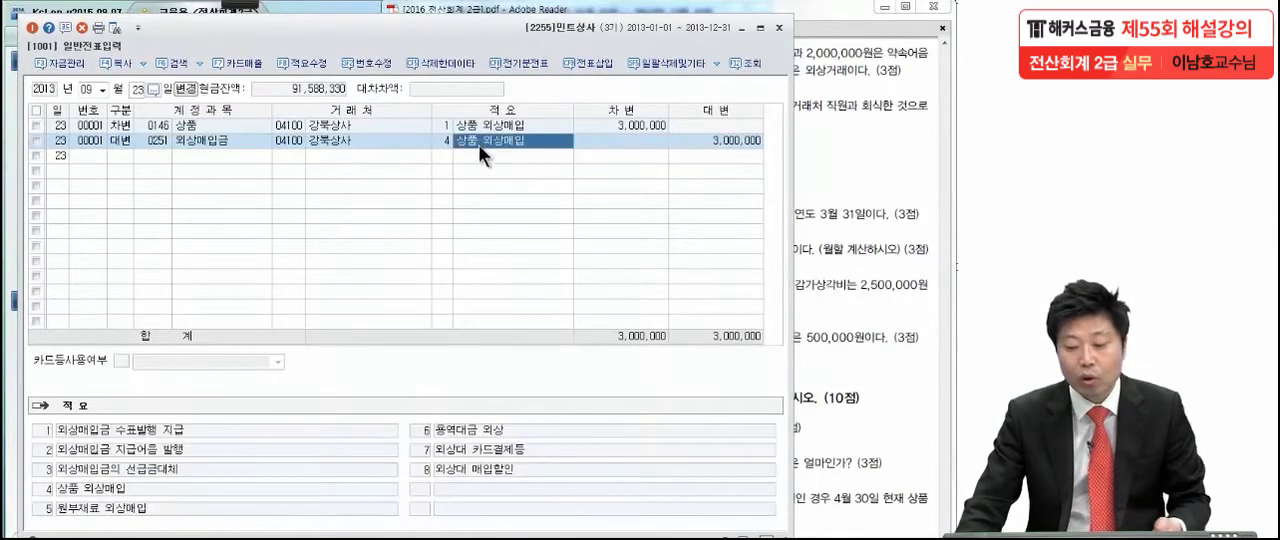
click(163, 141)
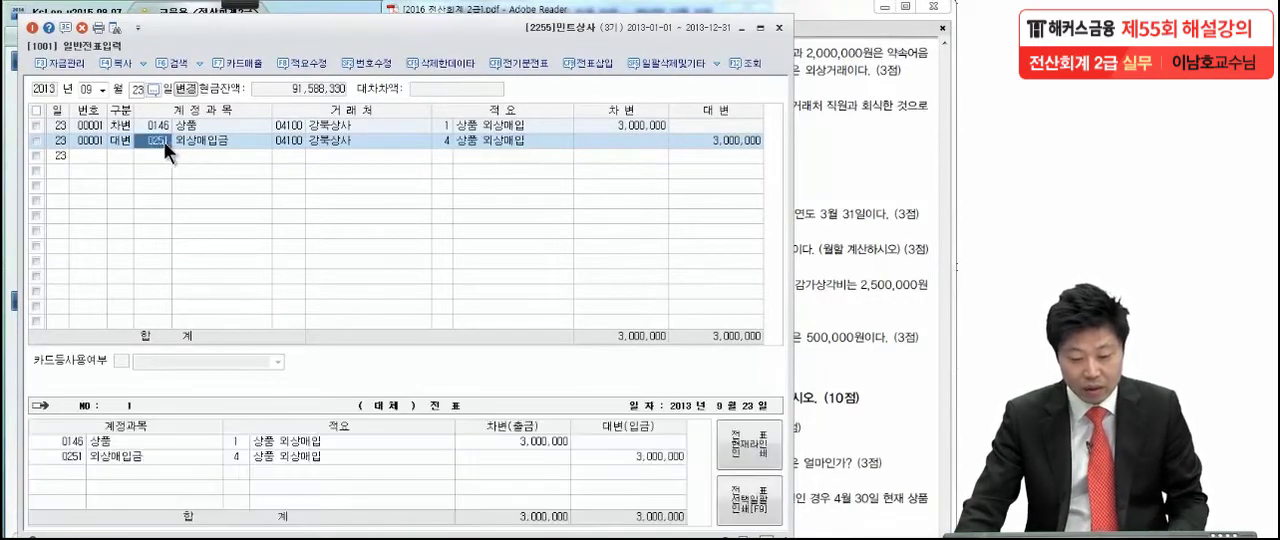
key(Return)
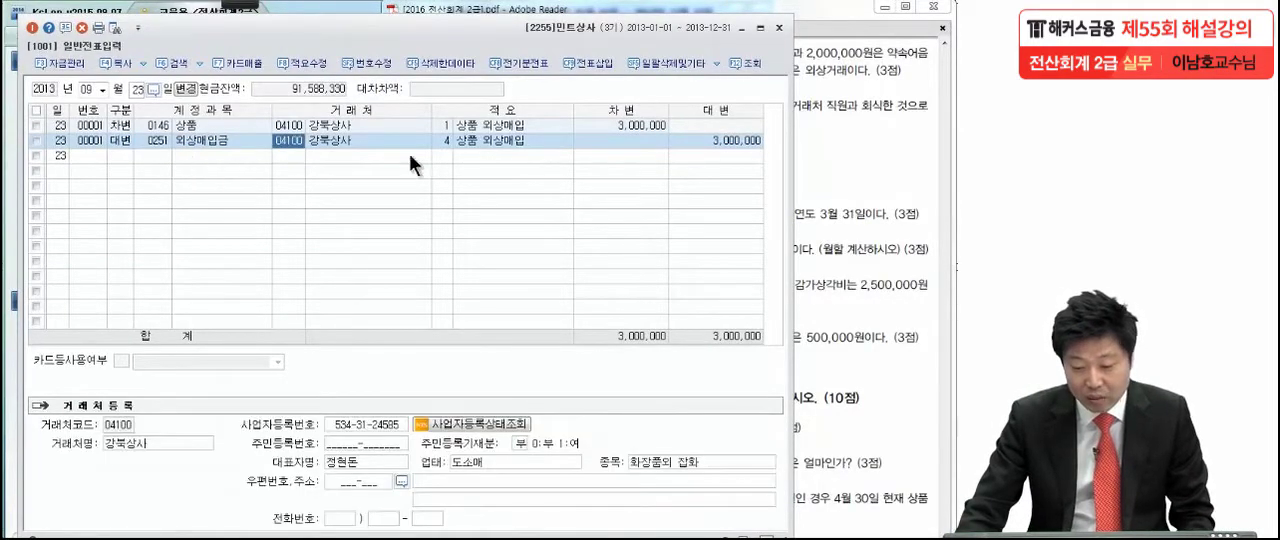
click(677, 143)
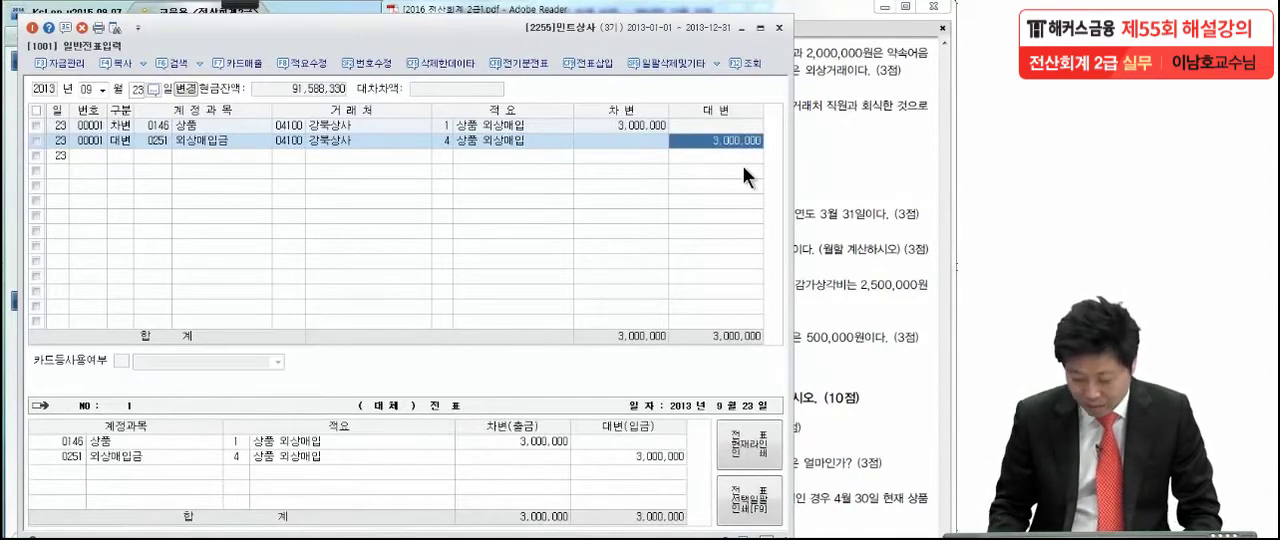
key(Return)
text(1,000,00)
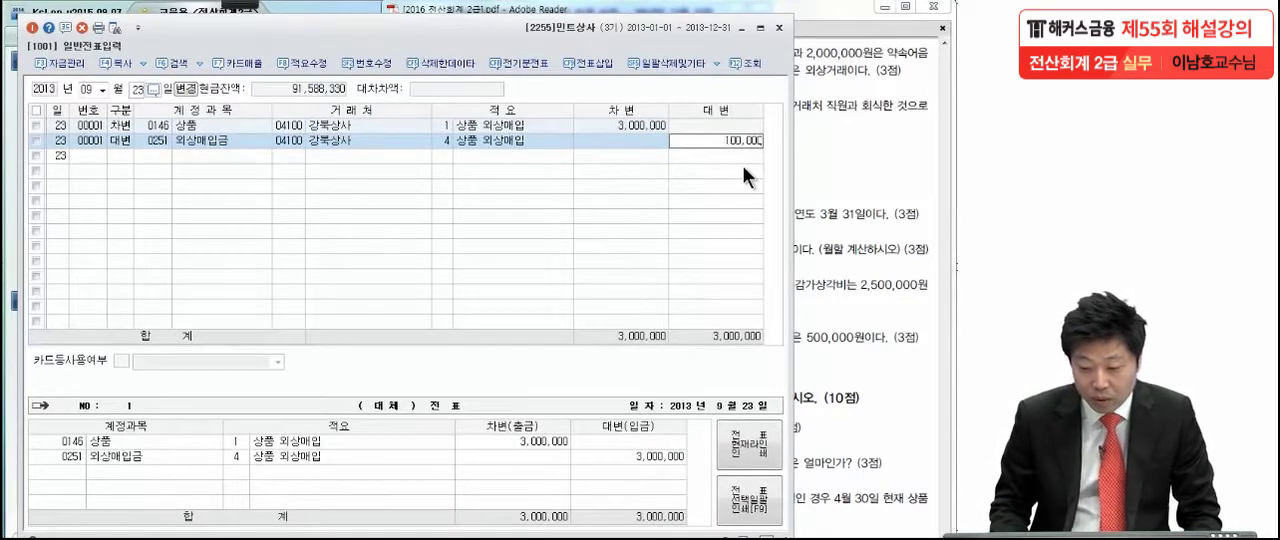
text(0)
key(Return)
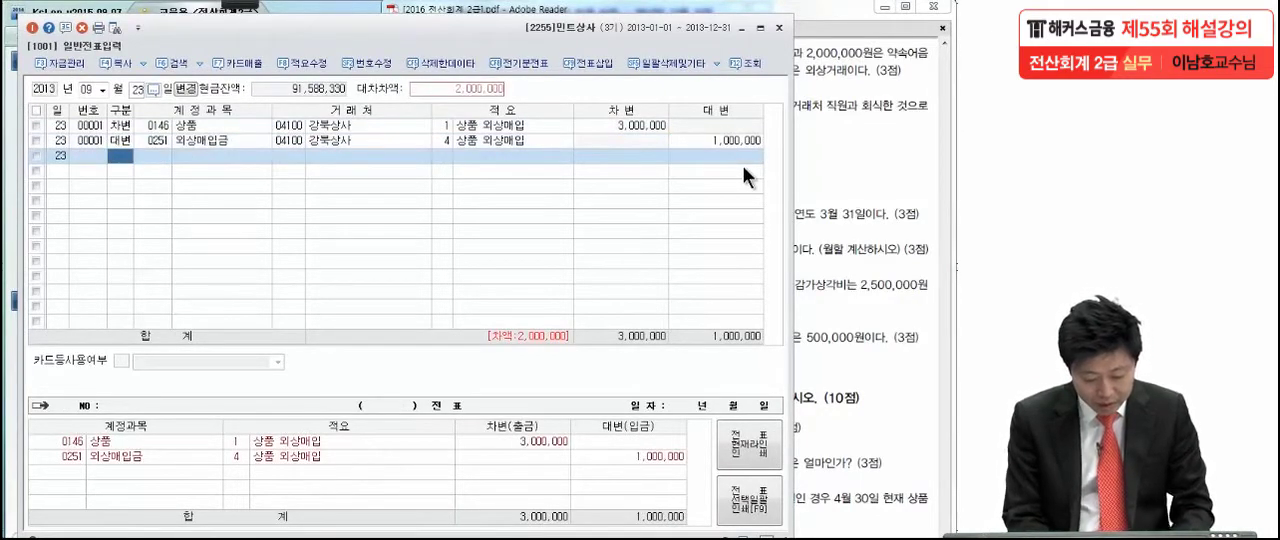
- Add a credit line of 2,000,000 to account 0252 지급어음 with 강북상사 as the 거래처
text(3)
key(Return)
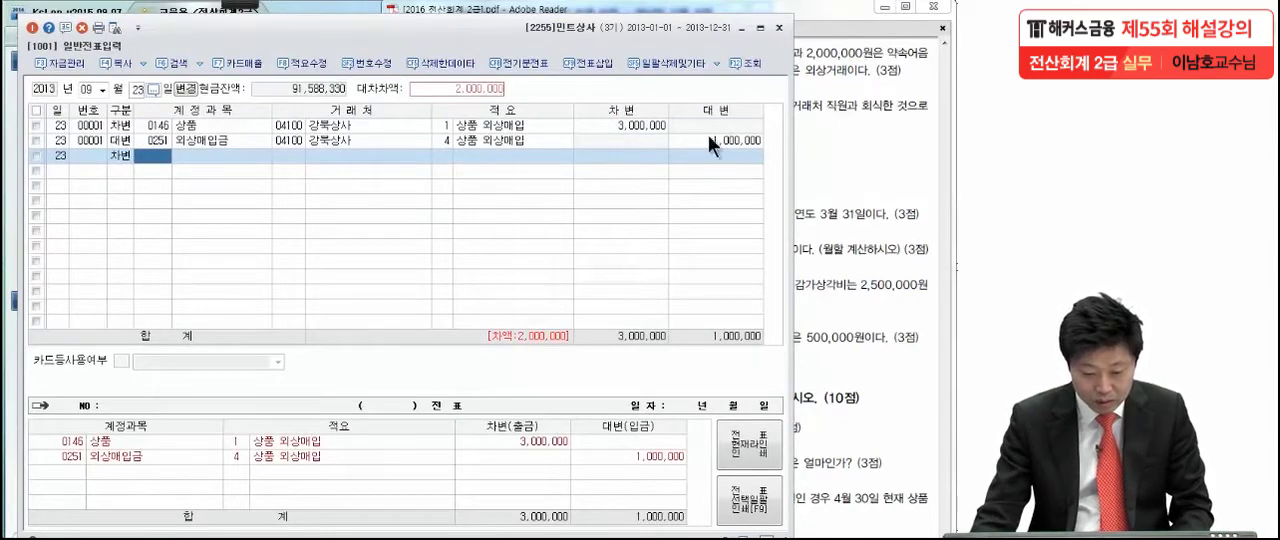
click(121, 159)
text(4)
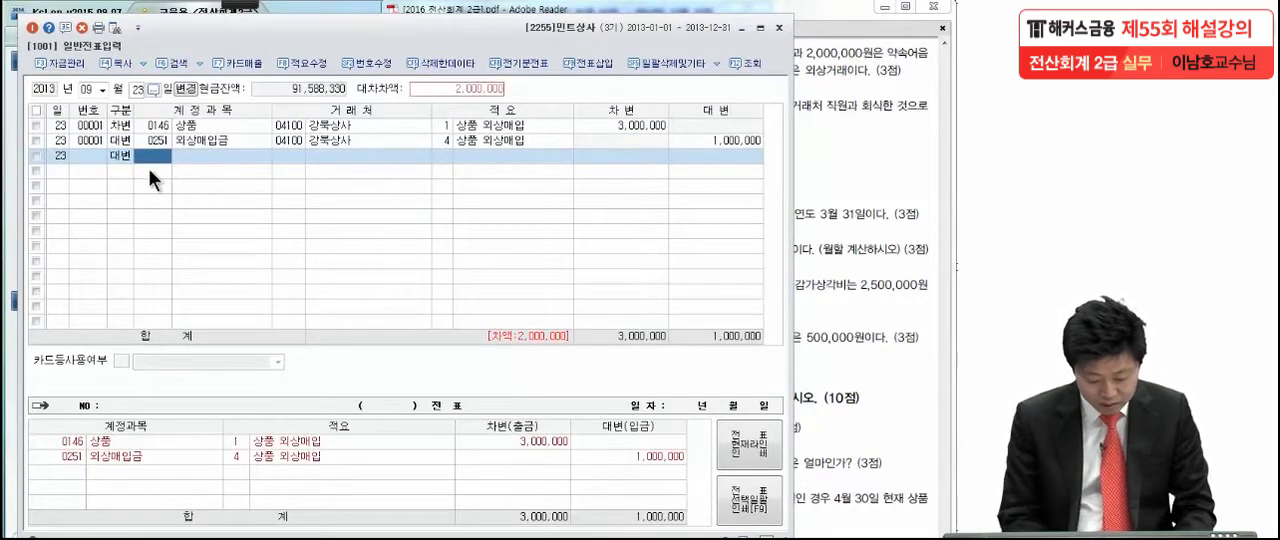
text(지급에)
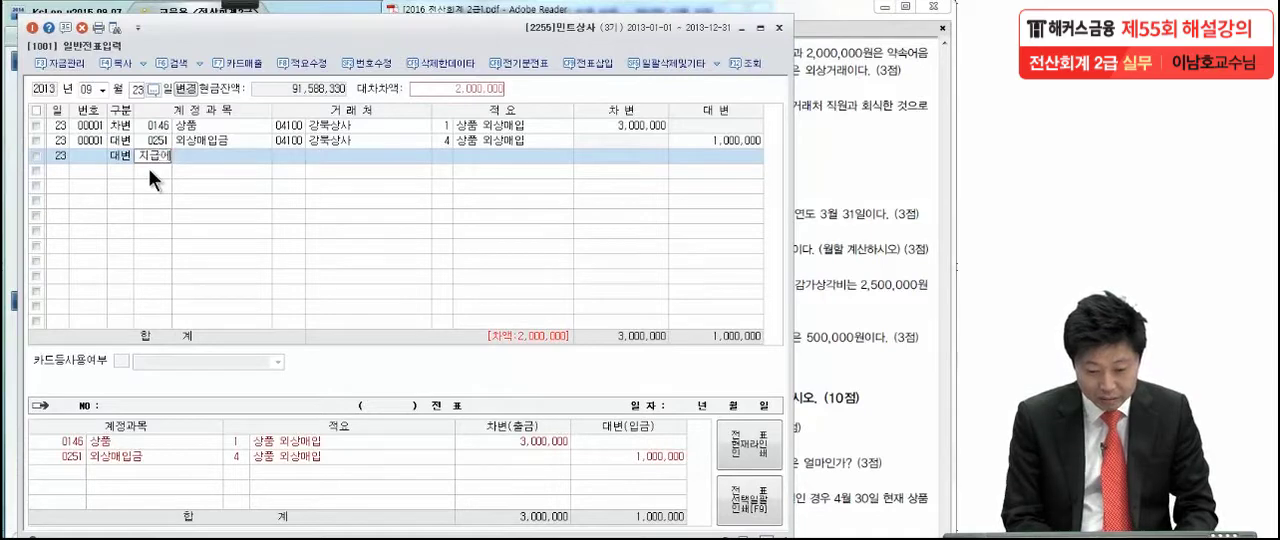
key(Return)
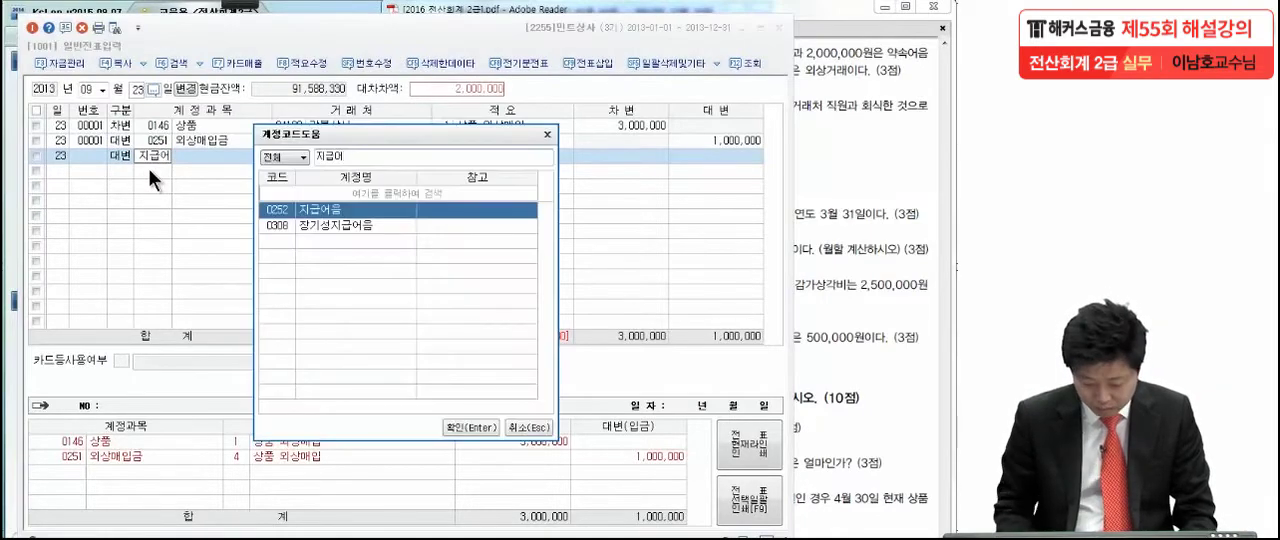
key(Return)
text(강)
text(북)
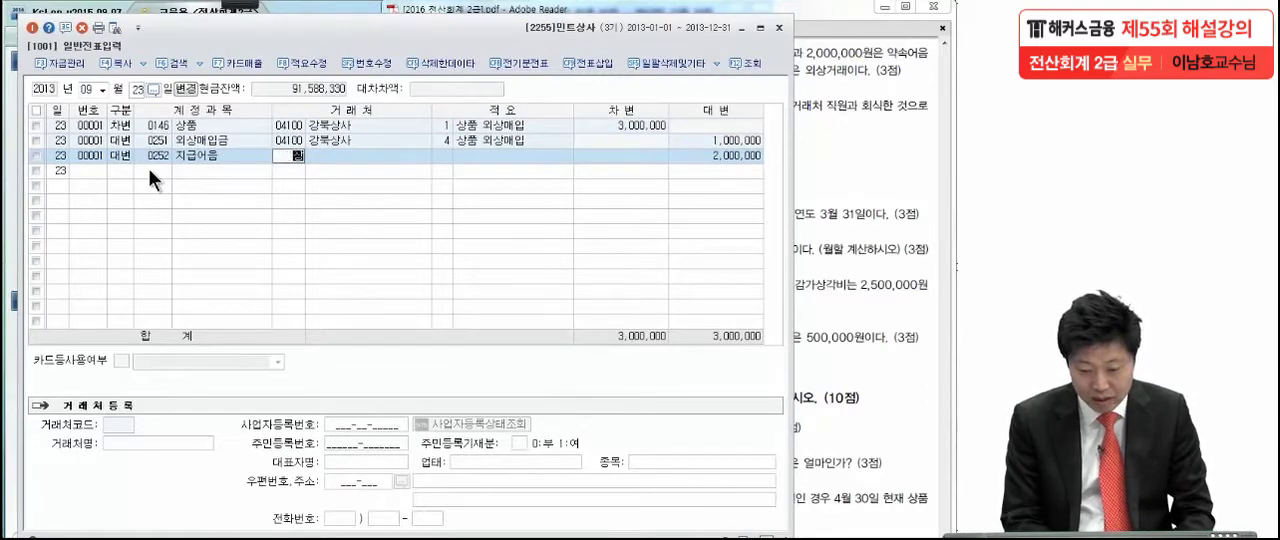
key(Return)
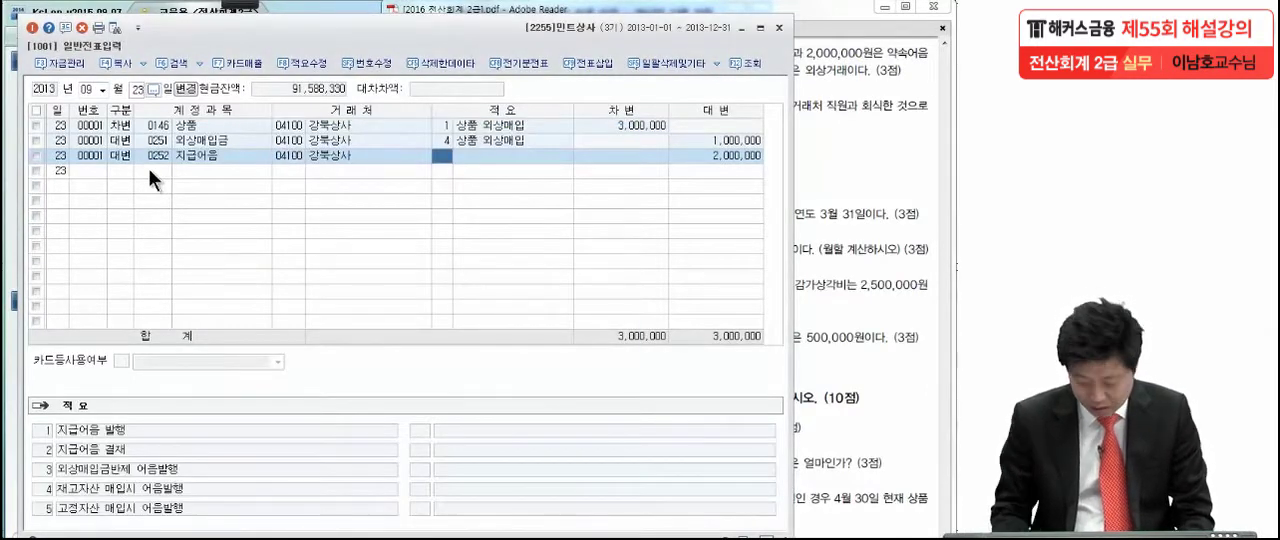
key(Return)
key(Return)
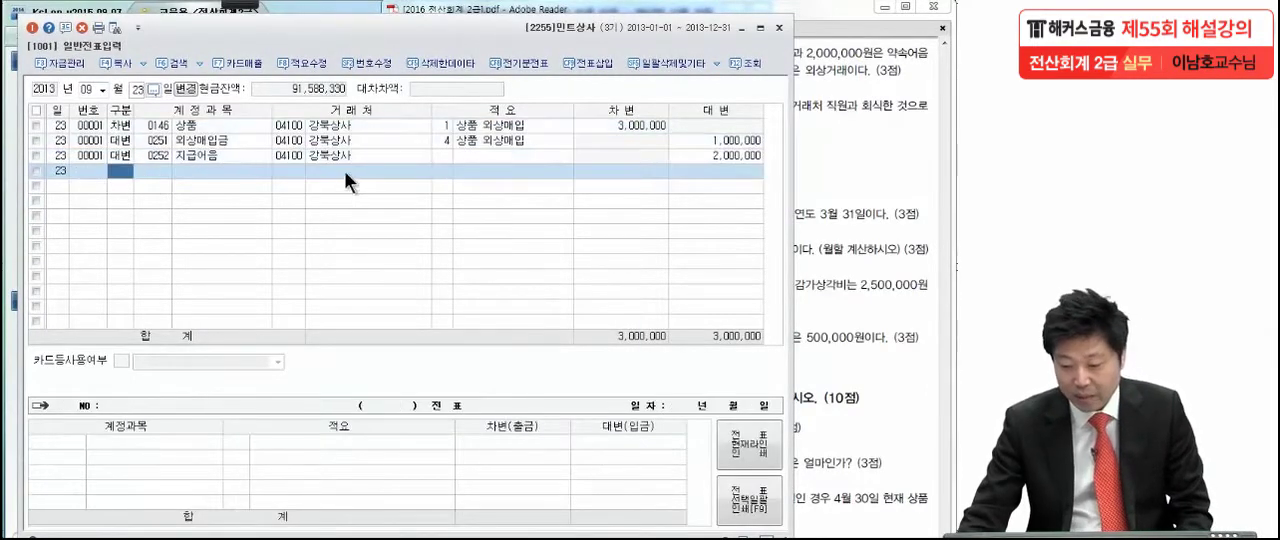
click(718, 146)
click(719, 156)
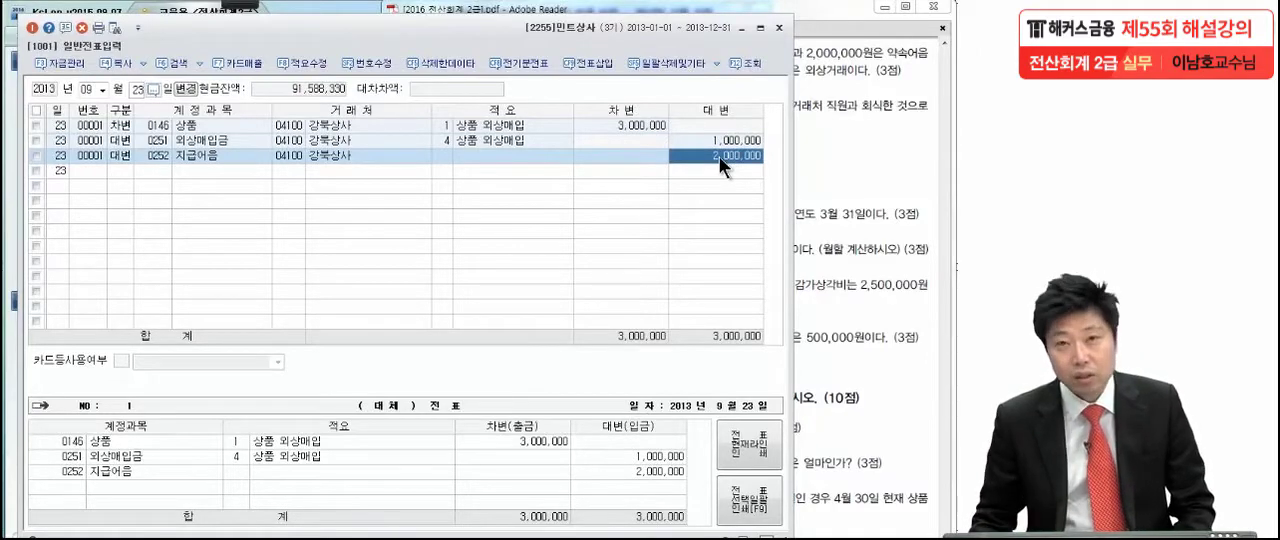
- Bring up correction (2) of 문제5 in the exam PDF and open the 11월 4일 voucher to check its 복리후생비 and 미지급금 lines
click(836, 183)
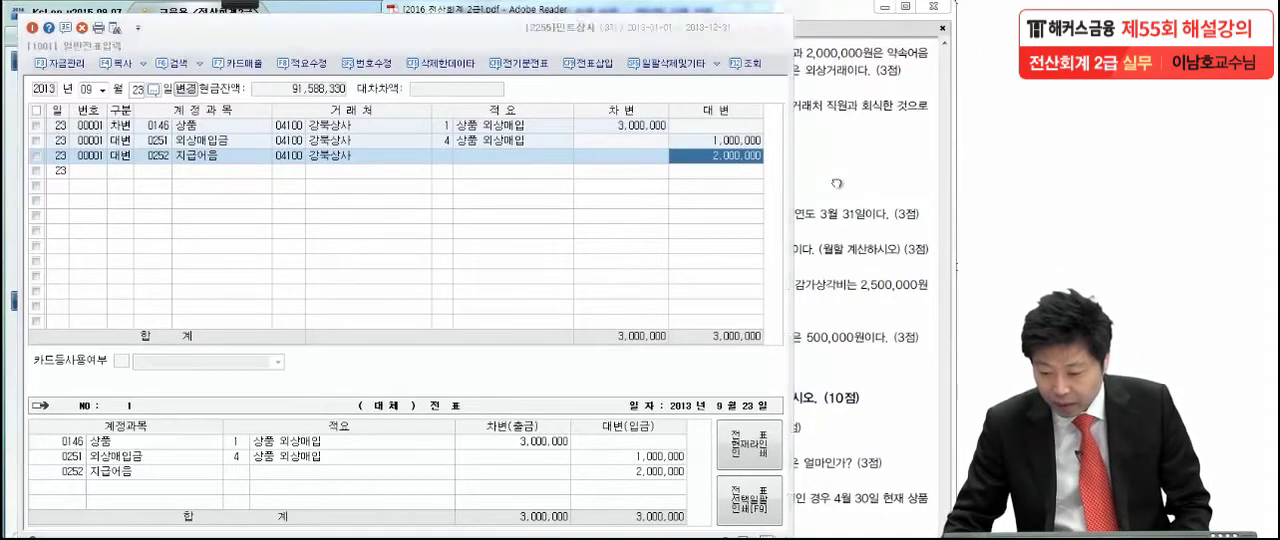
scroll(780, 350, down, 1)
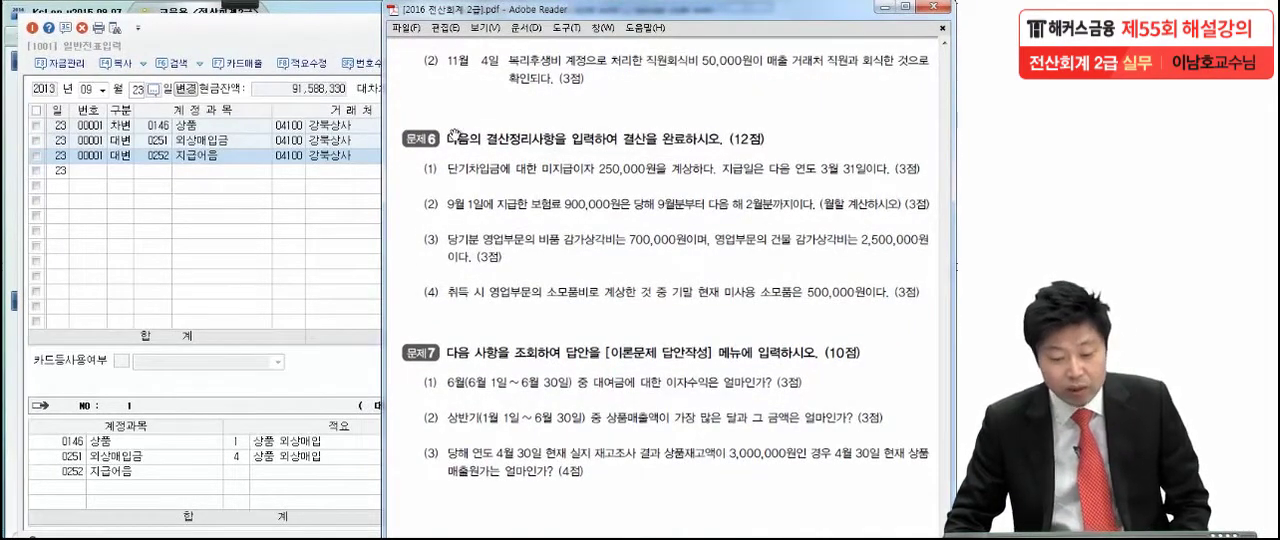
click(103, 89)
click(103, 210)
text(4)
key(Return)
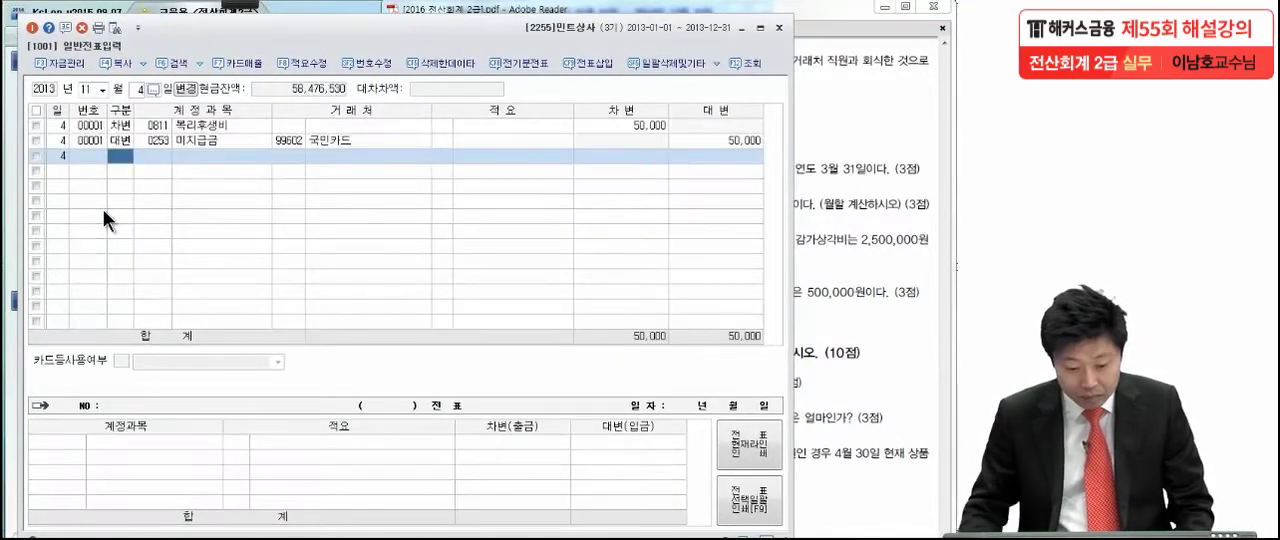
click(149, 127)
click(149, 139)
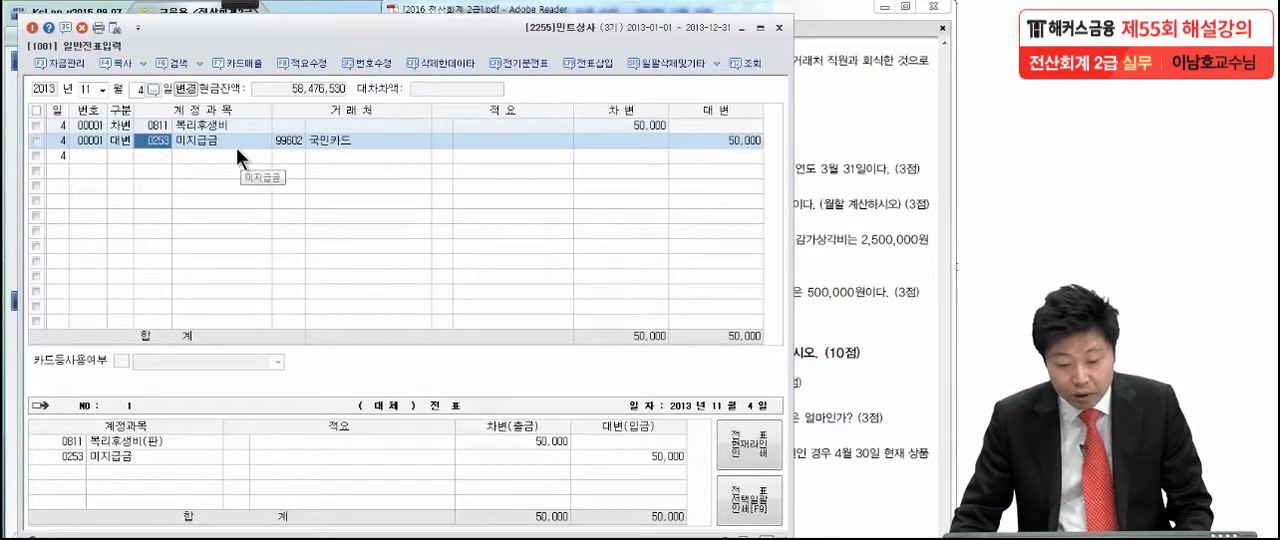
key(Return)
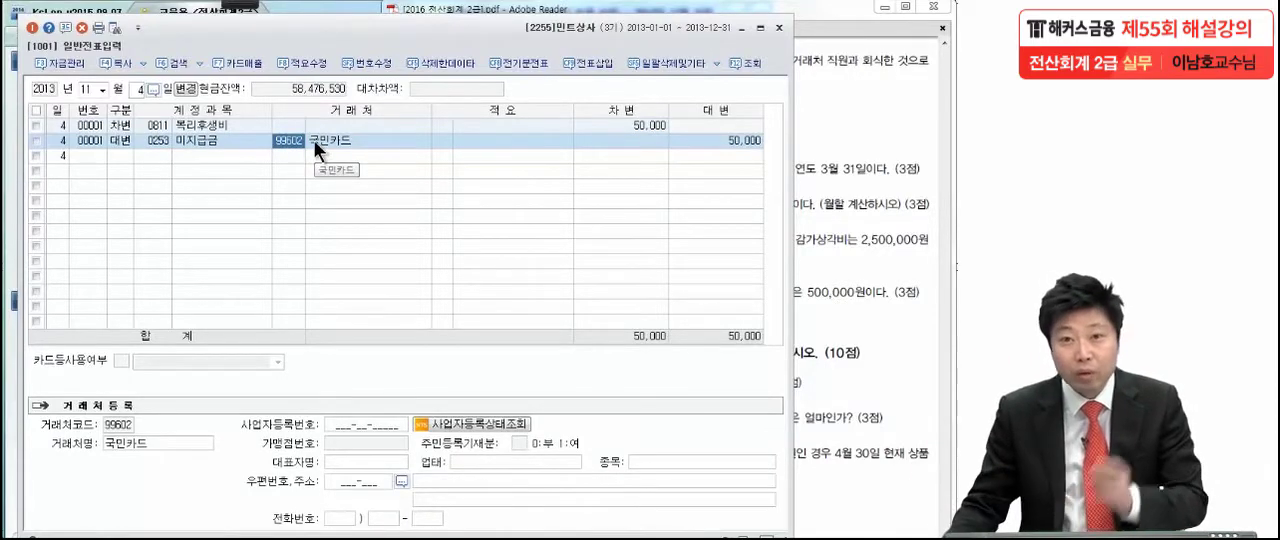
- Mark the 매출 거래처 직원과 회식 wording of 문제5 (2) and the voucher's 미지급금 국민카드 line with the pen
click(800, 82)
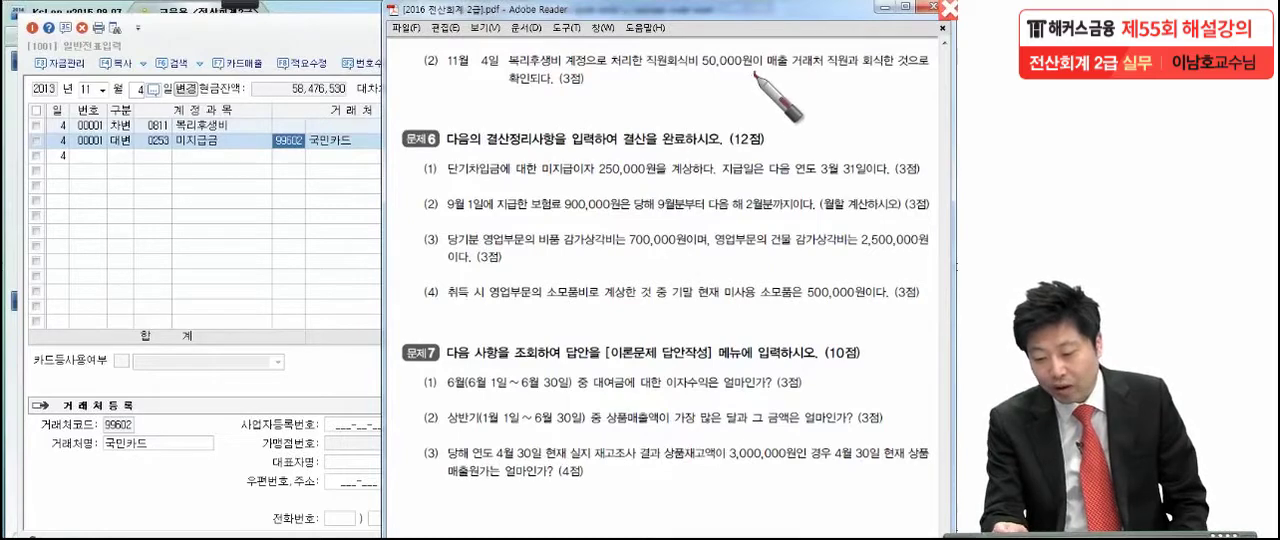
drag(786, 73, 935, 62)
drag(529, 94, 478, 103)
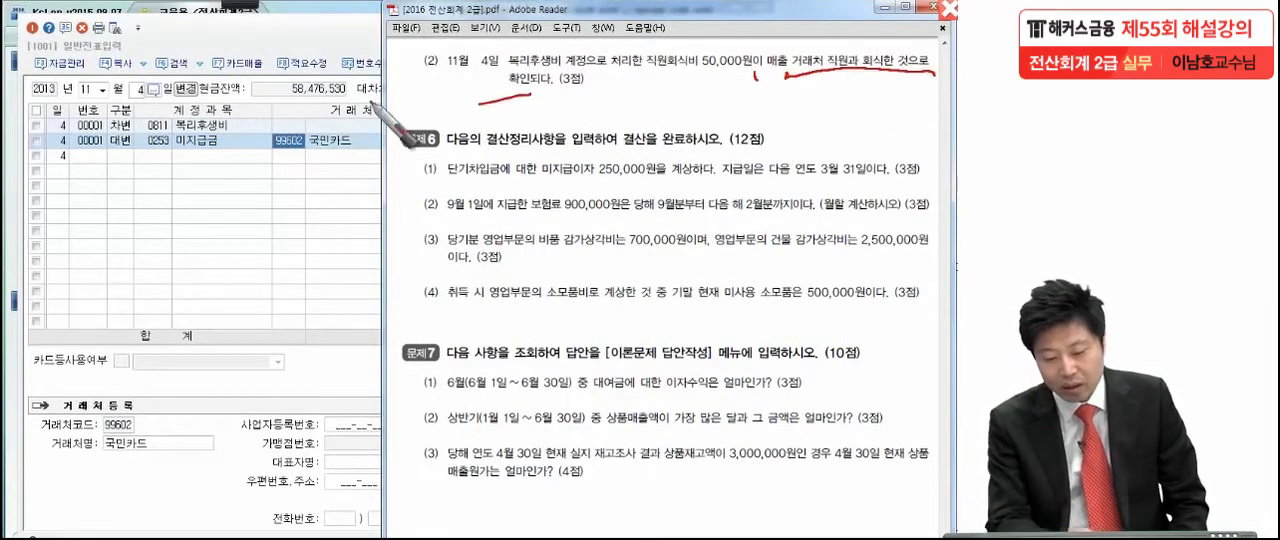
drag(136, 152, 373, 154)
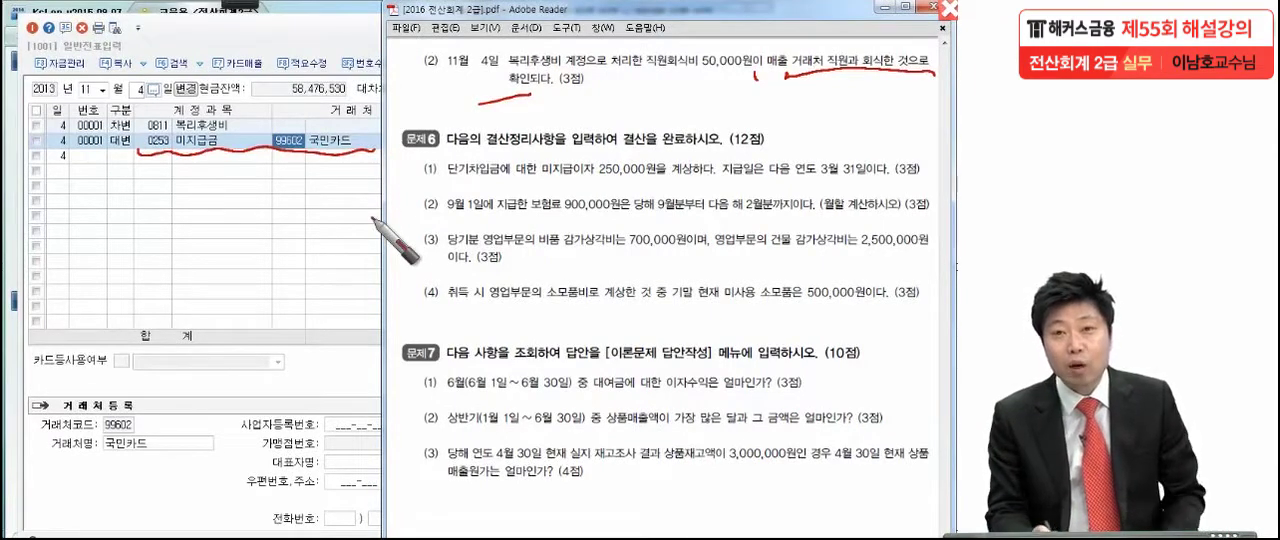
drag(757, 86, 797, 88)
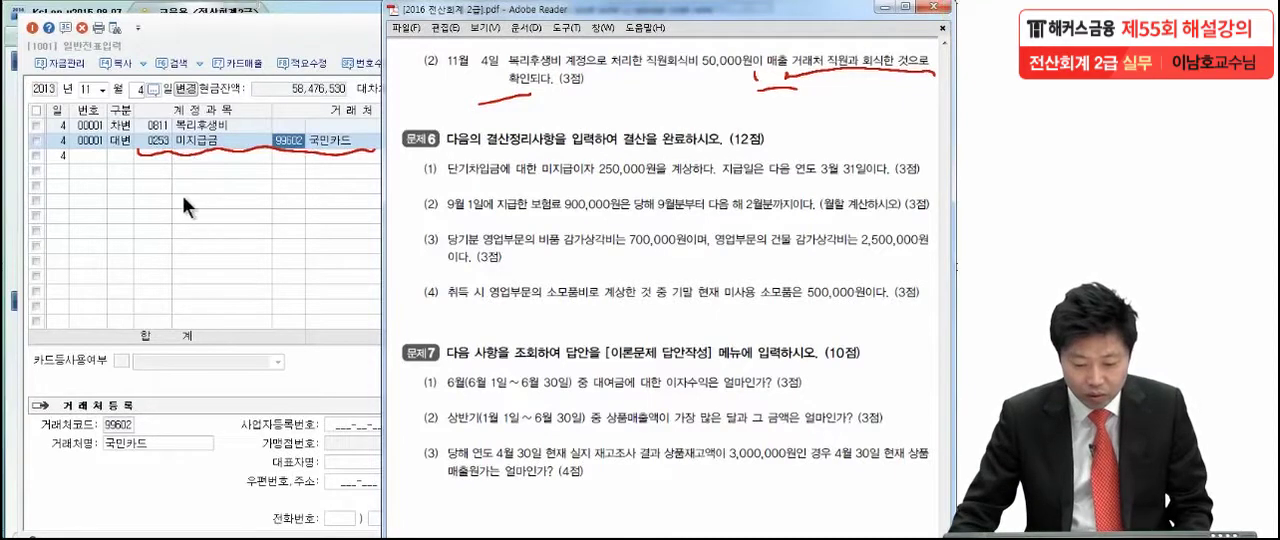
- Change the debit account of the 11월 4일 voucher from 복리후생비 to 0813 접대비 (판매관리비)
click(172, 125)
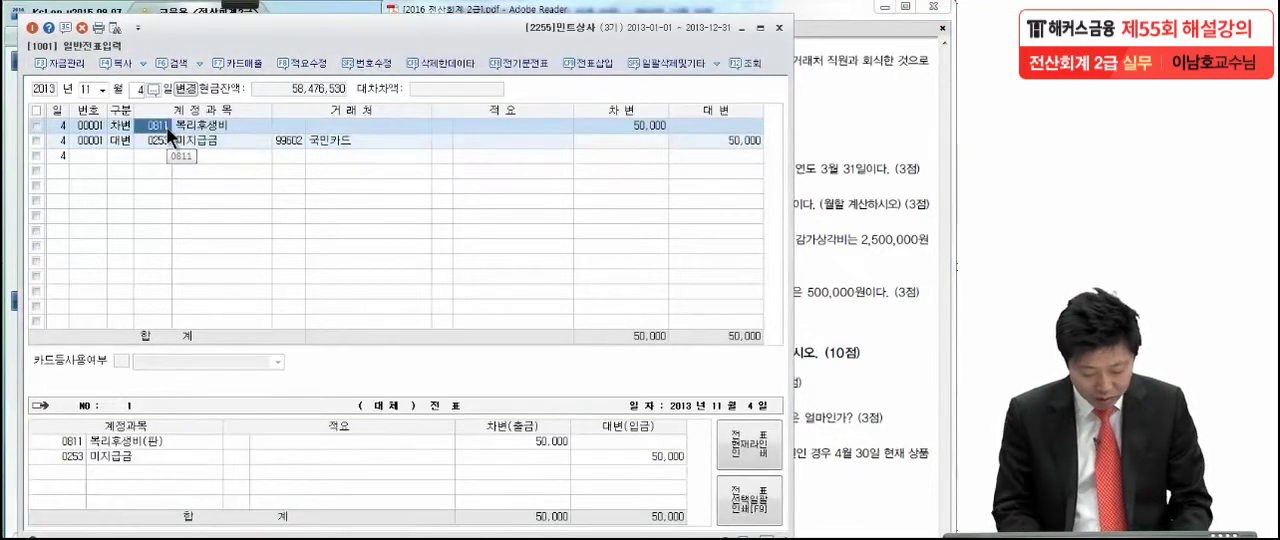
key(F2)
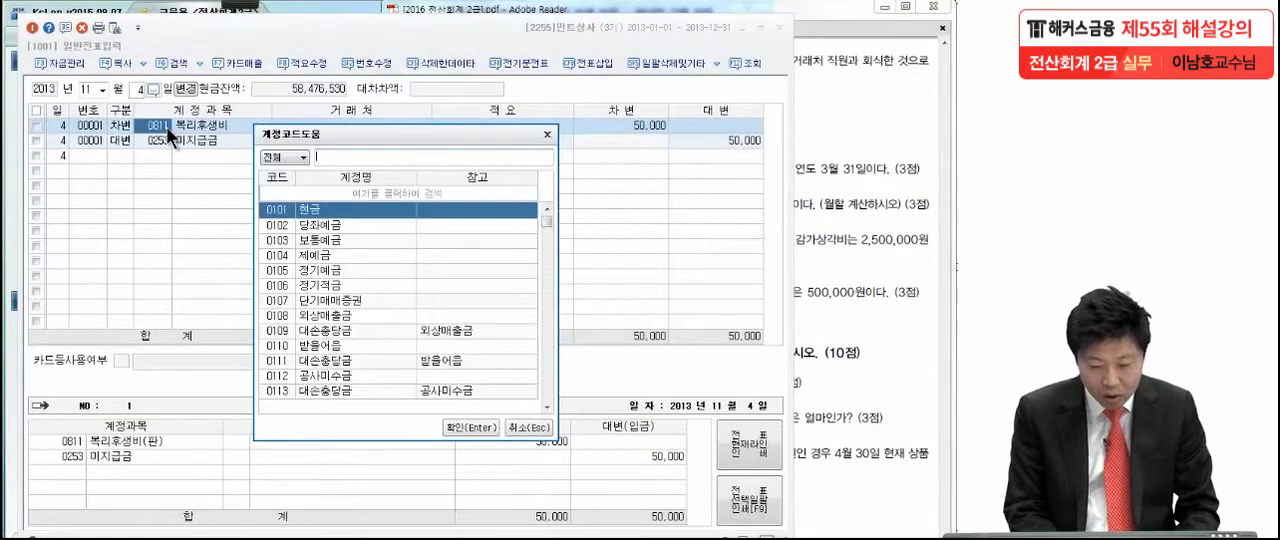
text(접대비)
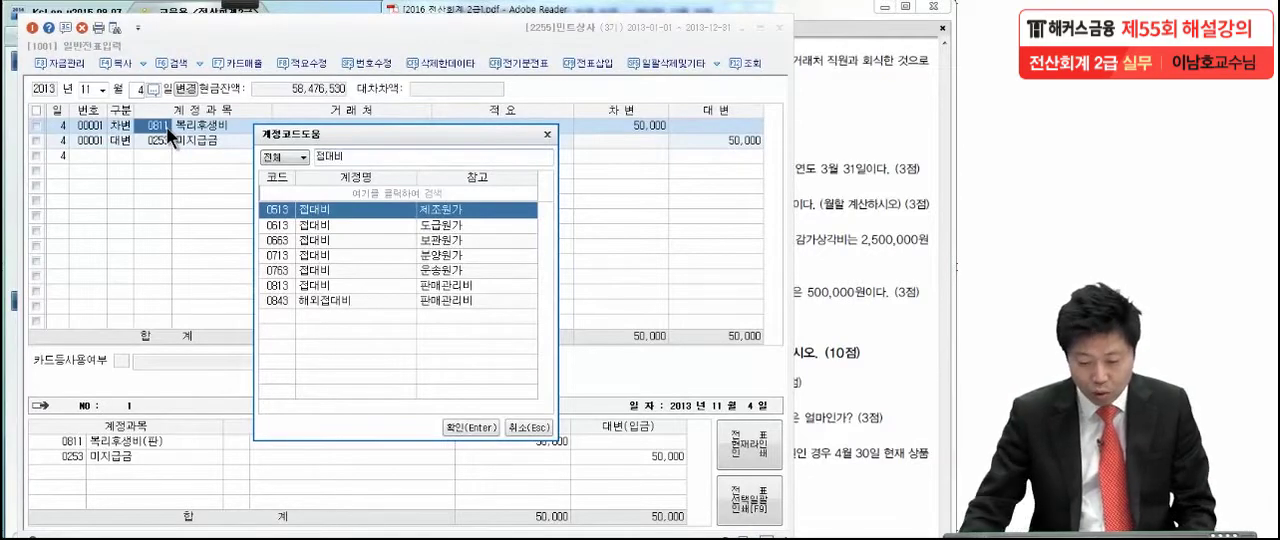
click(320, 286)
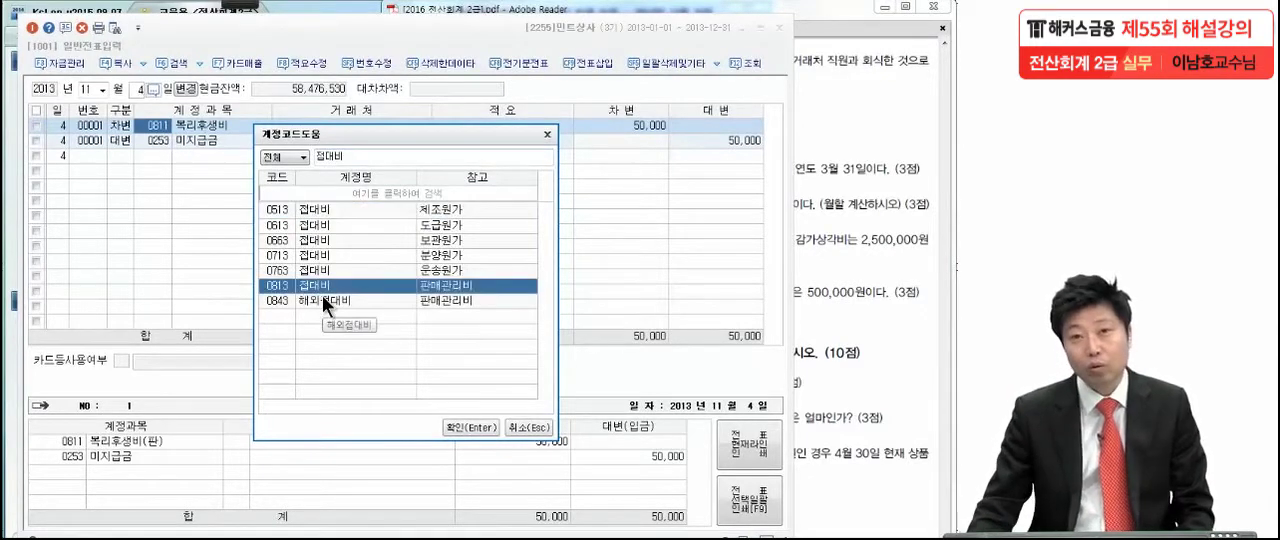
key(Return)
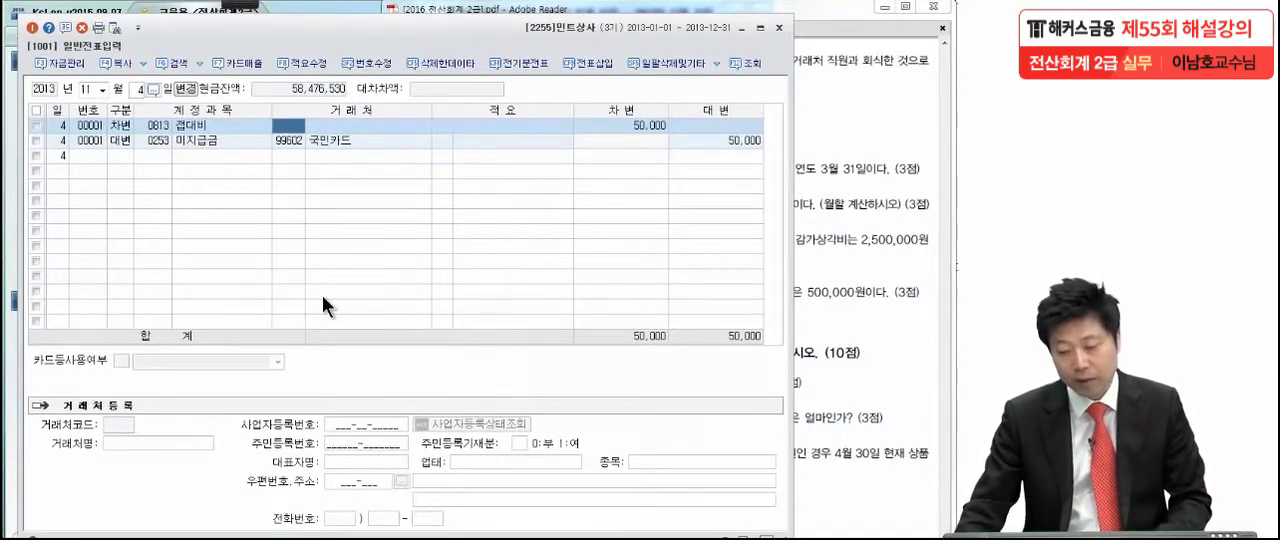
- Show 문제6 in the exam PDF and underline the 다음 연도 3월 31일 payment date in item (1) with the pen
click(828, 242)
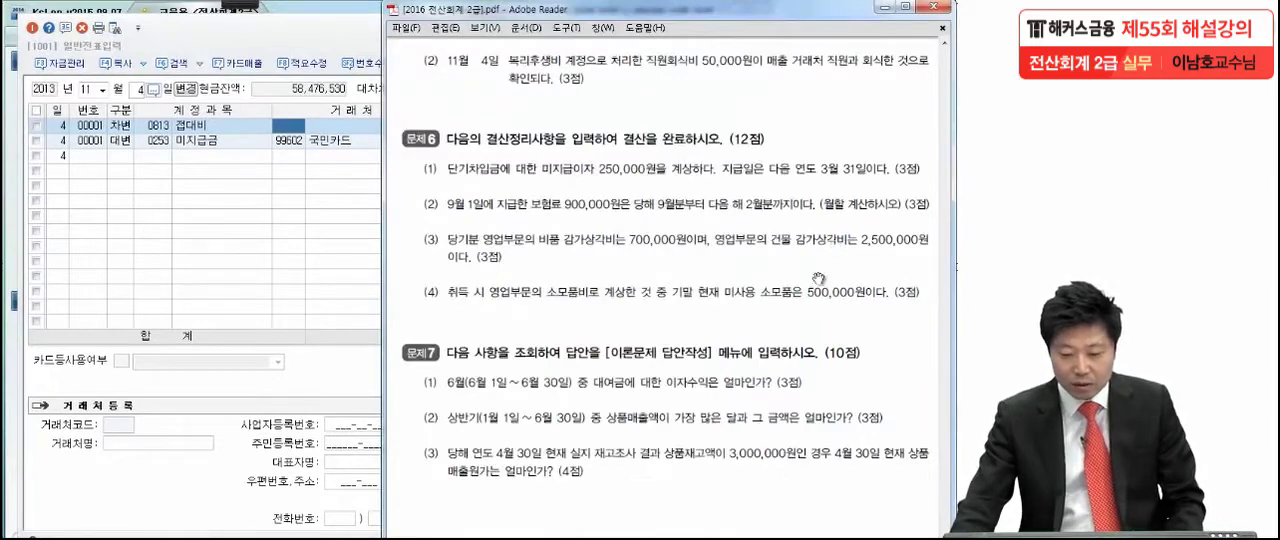
scroll(788, 371, down, 3)
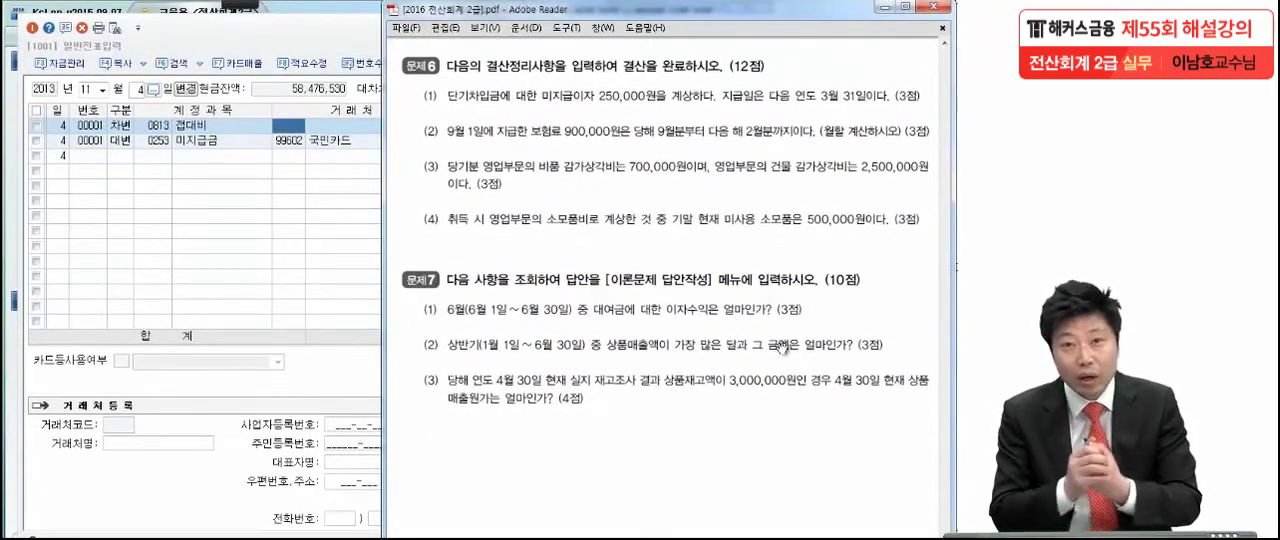
scroll(740, 390, down, 2)
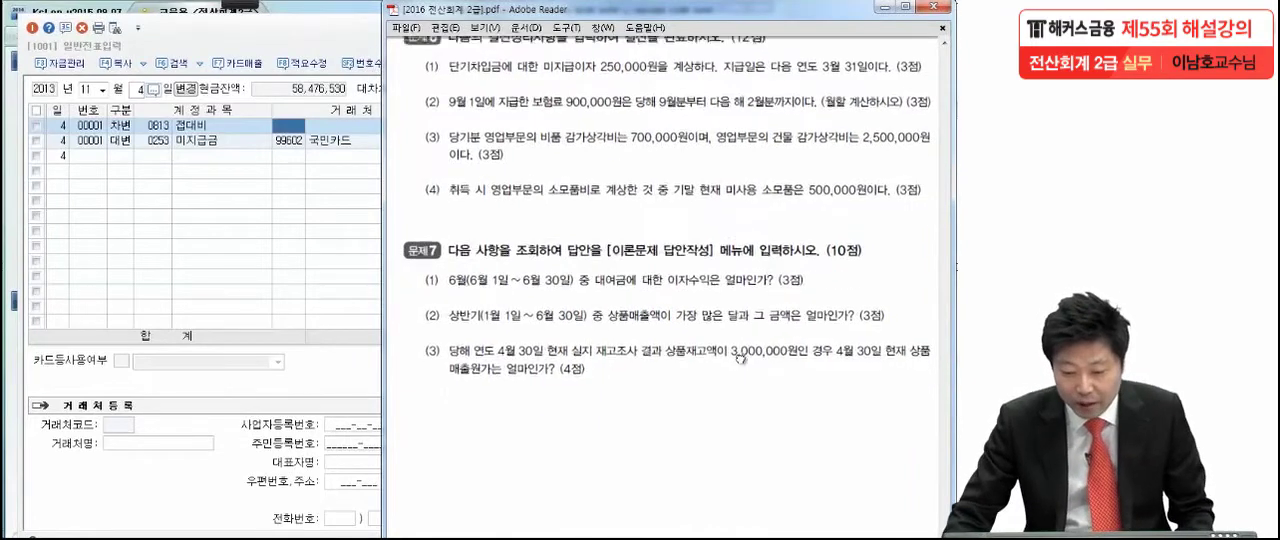
mouse_move(259, 5)
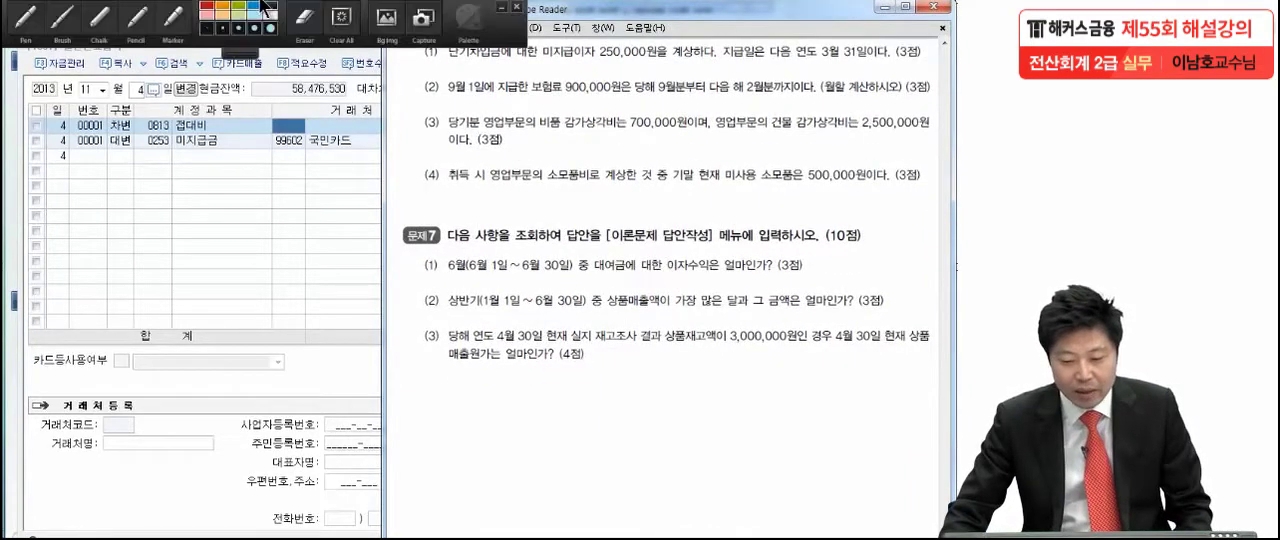
click(31, 22)
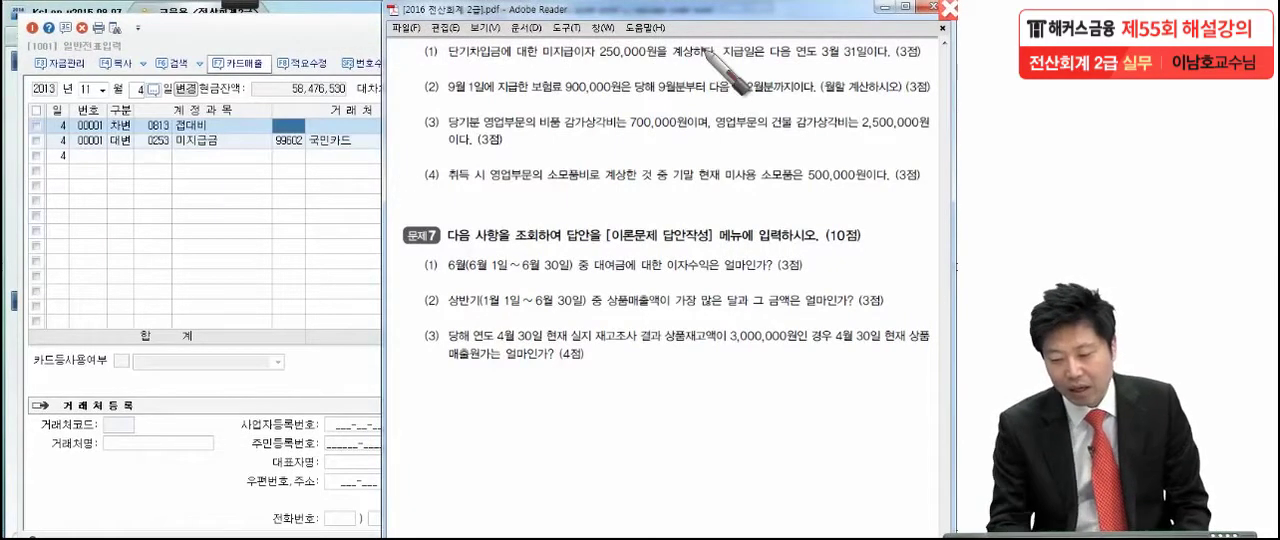
click(715, 66)
drag(770, 61, 862, 57)
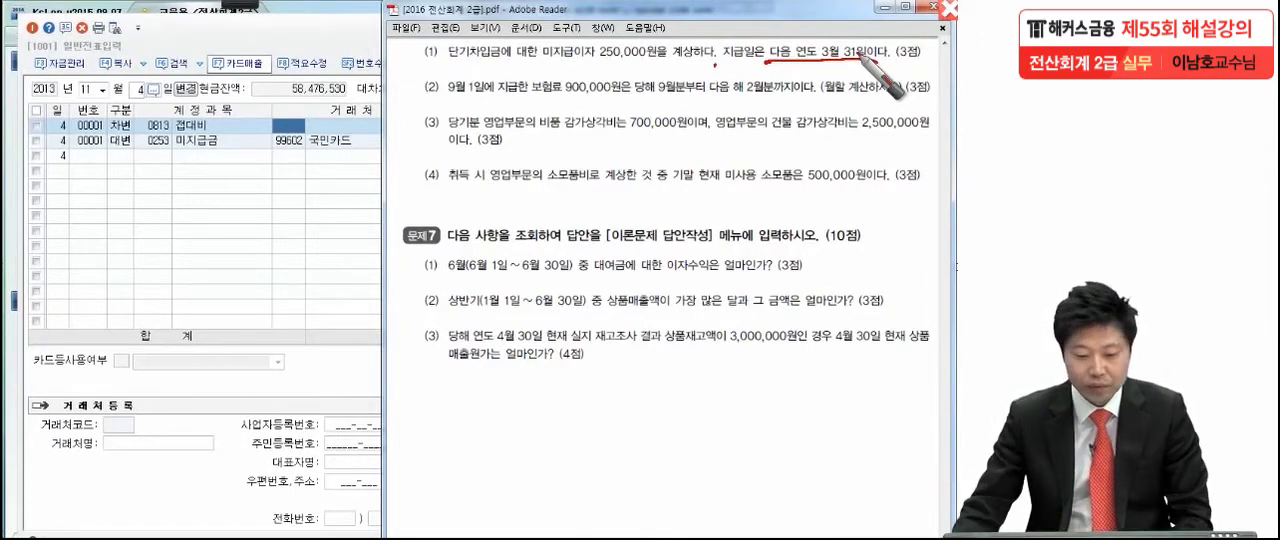
- Switch the general voucher entry to the date 12월 31일
click(104, 89)
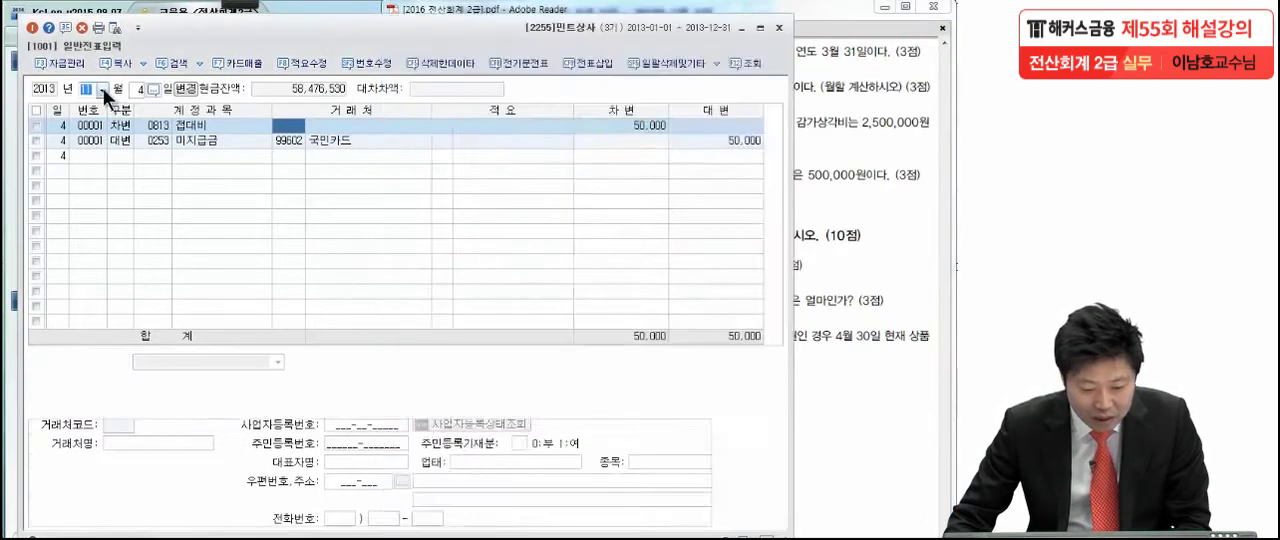
click(103, 88)
click(97, 214)
text(31)
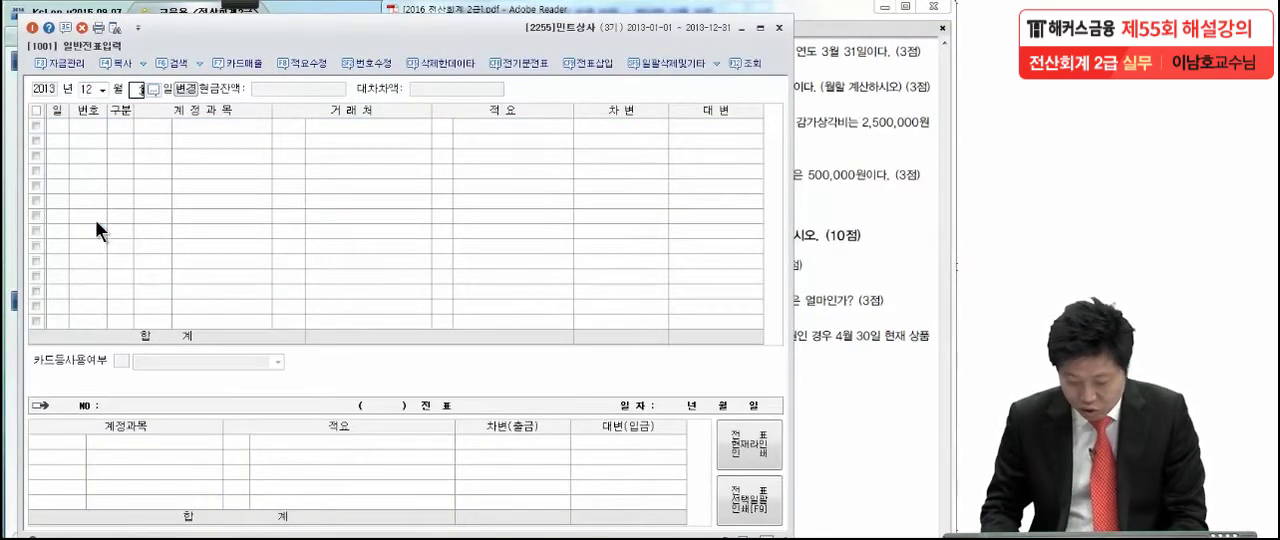
key(Return)
- Enter a debit line for 0951 이자비용 of 250,000 on 12월 31일
key(3)
key(Return)
text(이자비)
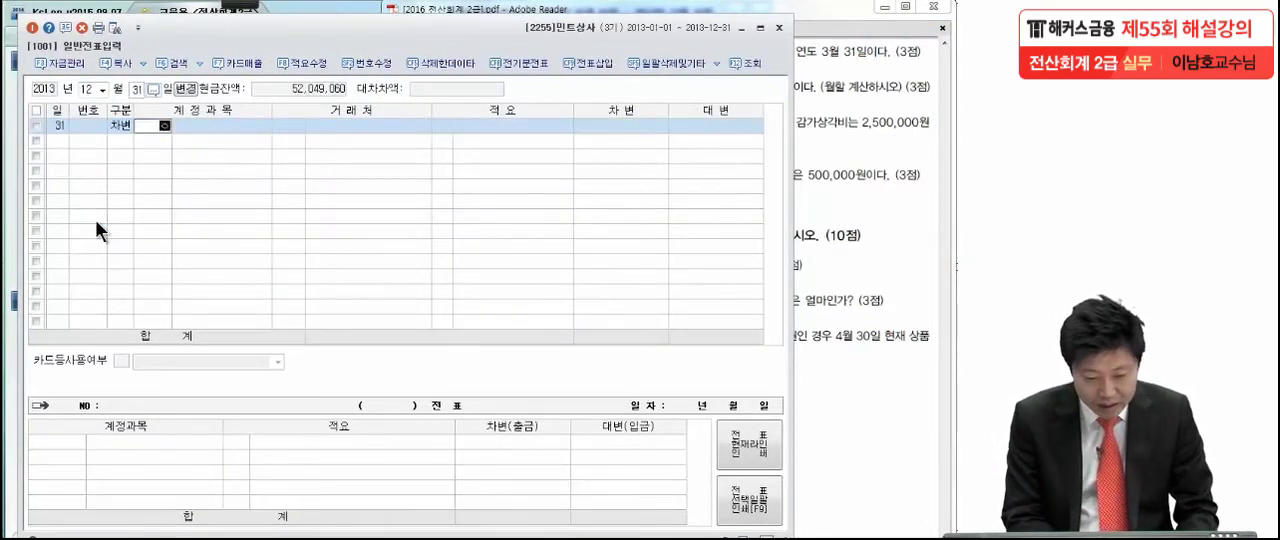
key(Return)
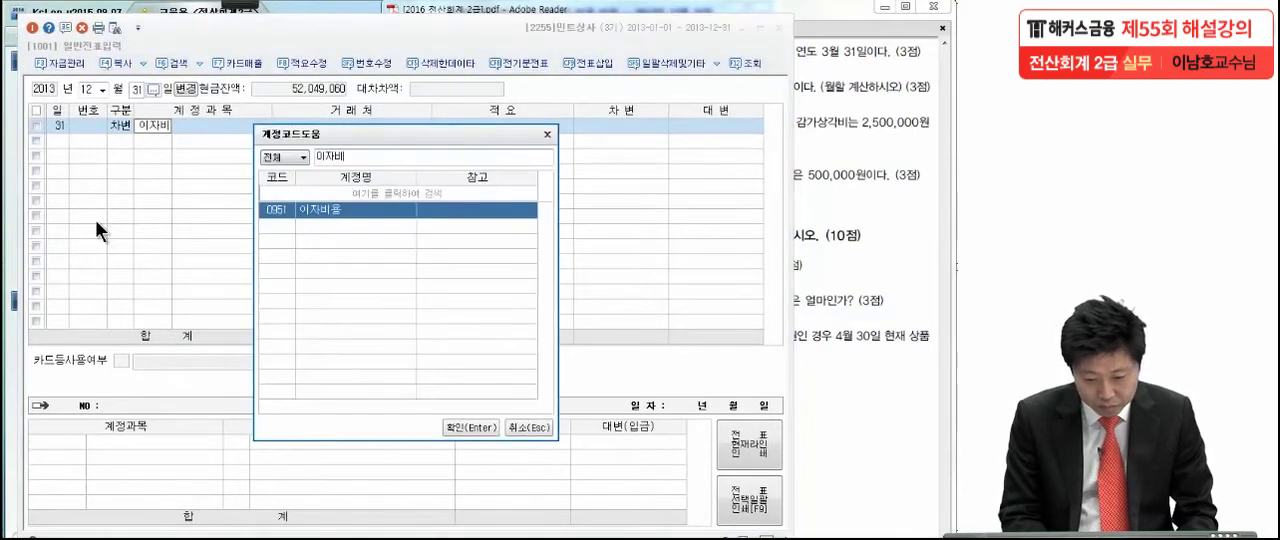
key(Return)
key(Return)
key(Return)
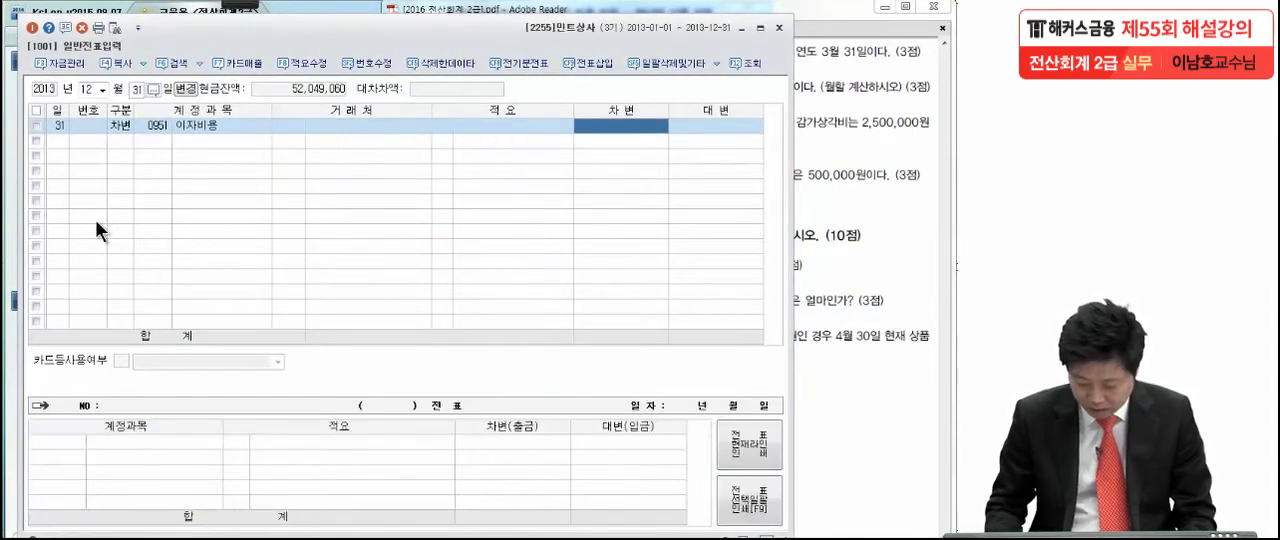
text(2500000)
- Add the matching credit line to 0262 미지급비용 for 250,000
key(Return)
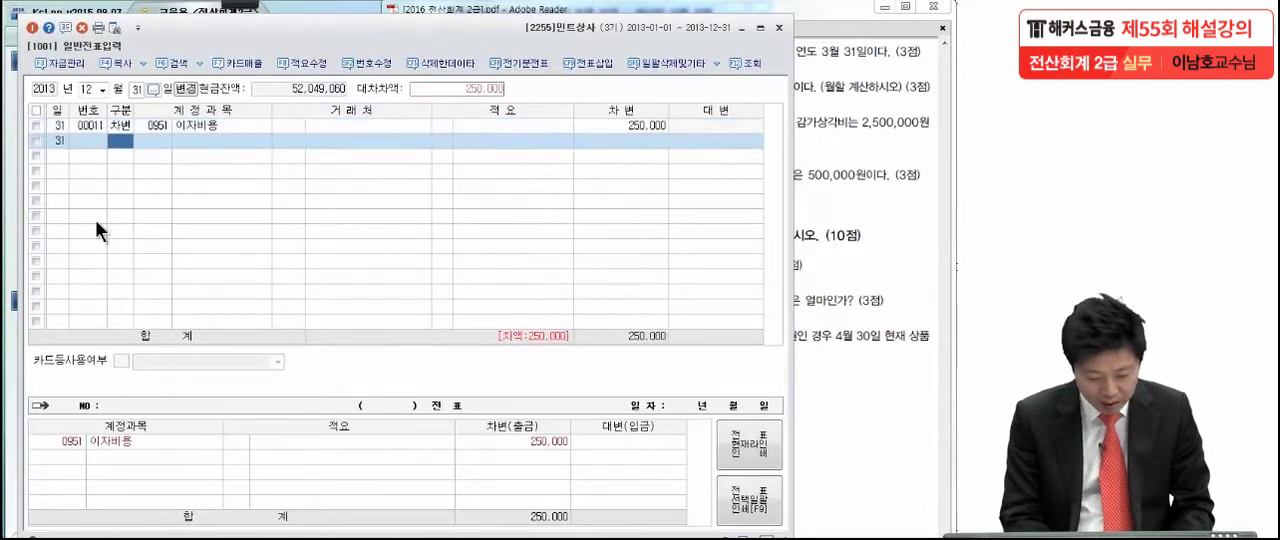
text(4)
key(Return)
text(미지)
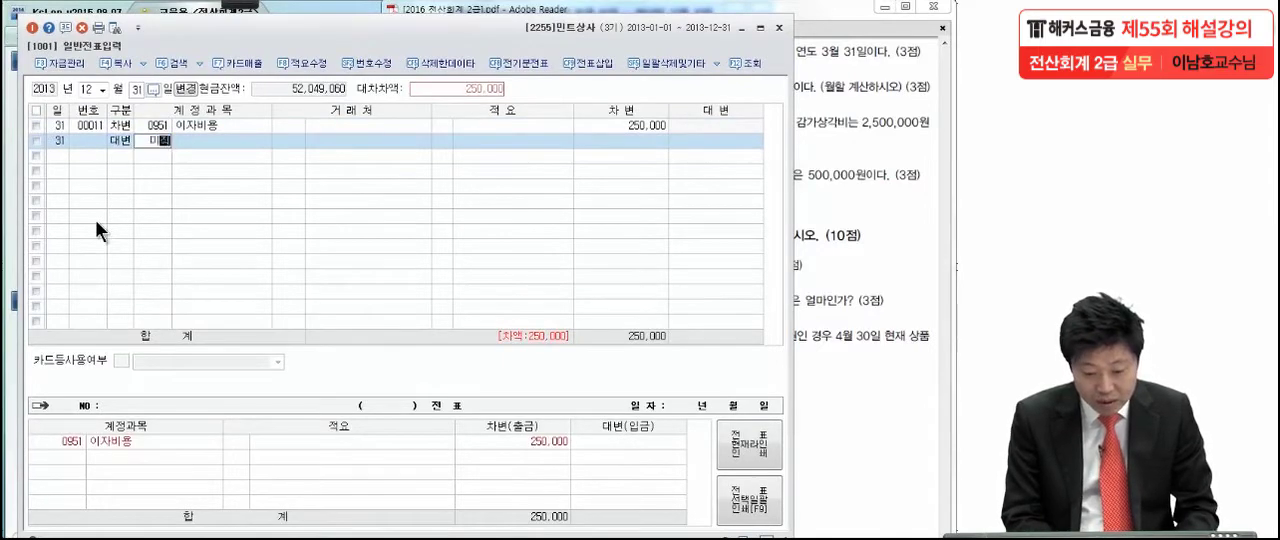
text(급)
key(Return)
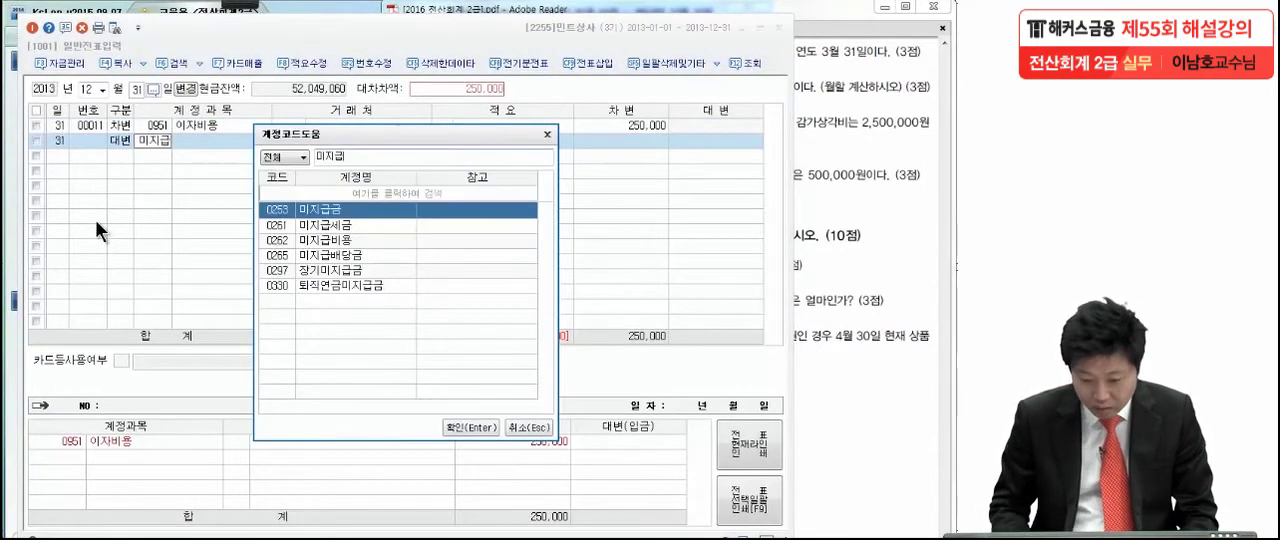
key(Down)
key(Down)
key(Return)
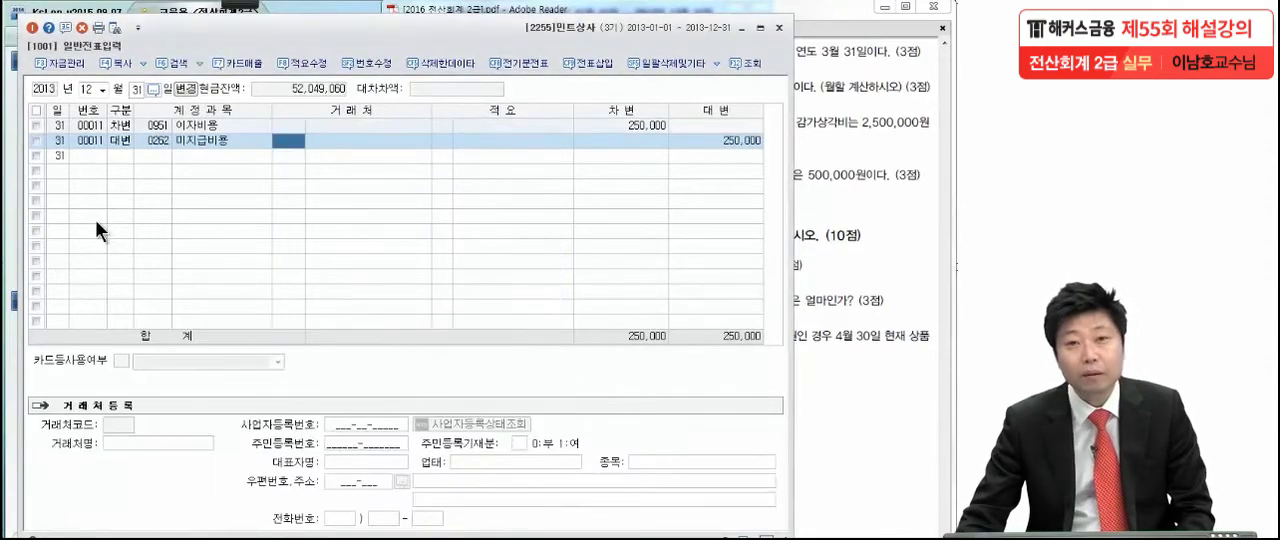
- Show 문제6 (2) in the exam PDF and mark its two coverage periods, the monthly 150,000 and the 보험료 payment with the pen
click(844, 196)
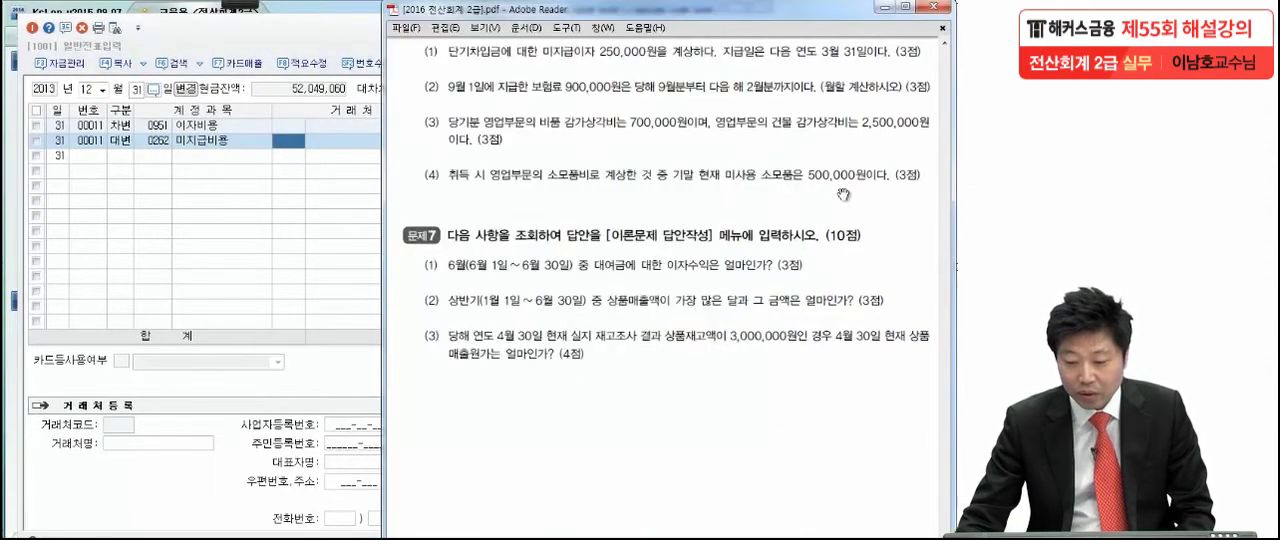
scroll(660, 290, down, 1)
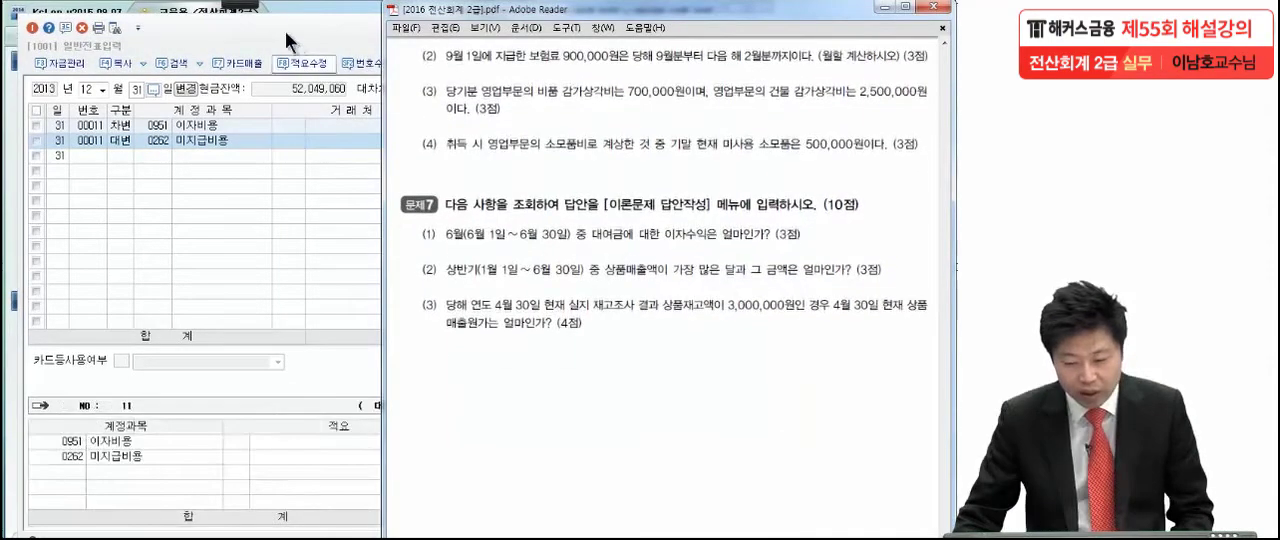
click(242, 6)
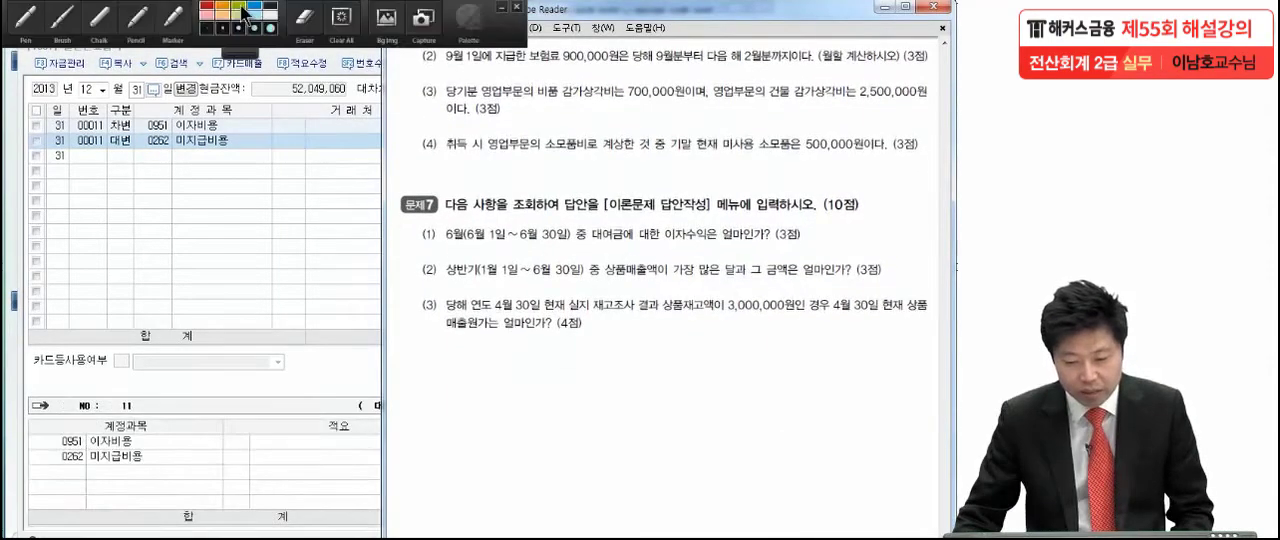
click(30, 19)
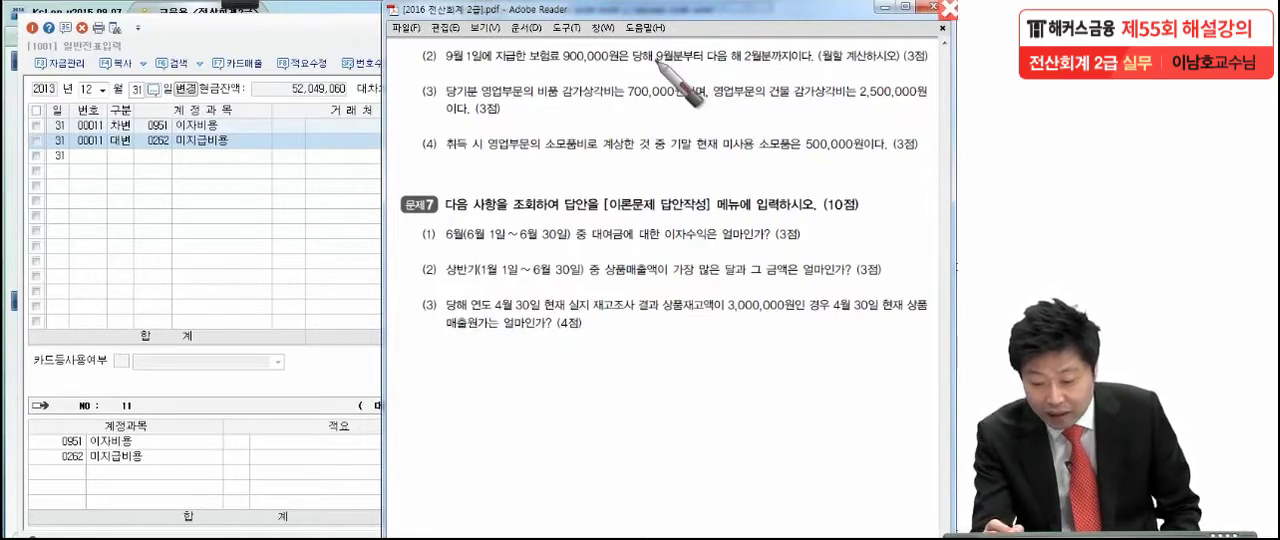
mouse_move(648, 76)
mouse_down()
mouse_move(682, 96)
mouse_move(624, 78)
mouse_move(642, 60)
mouse_move(702, 80)
mouse_move(736, 61)
mouse_move(730, 74)
mouse_move(752, 94)
mouse_move(758, 74)
mouse_move(752, 90)
mouse_move(716, 96)
mouse_move(729, 62)
mouse_move(773, 65)
mouse_move(781, 104)
mouse_up()
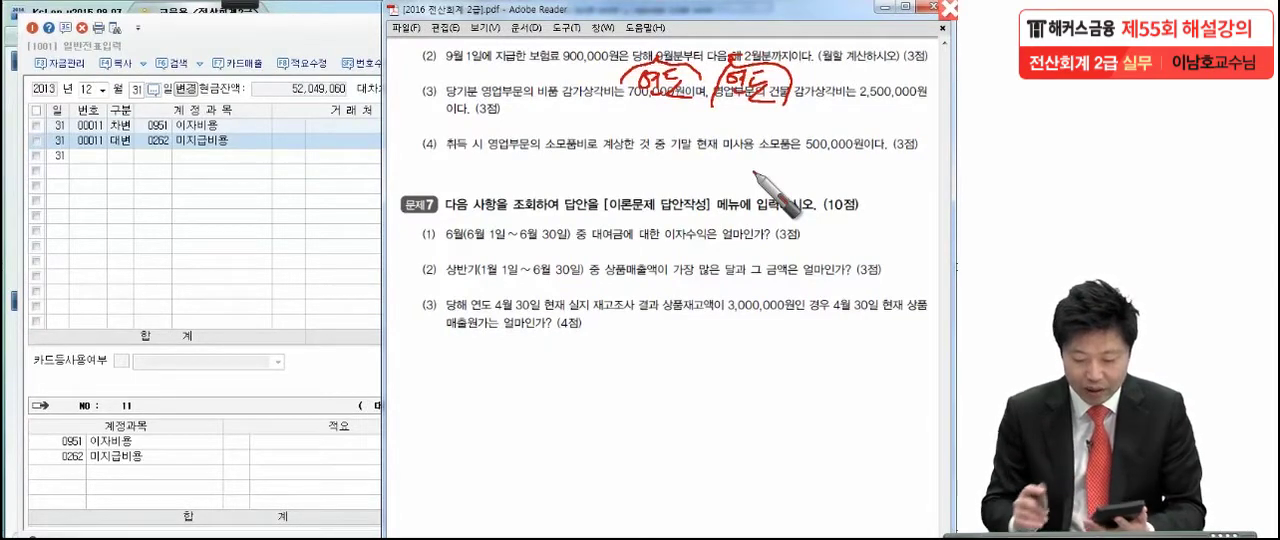
mouse_move(564, 121)
mouse_down()
mouse_move(567, 138)
mouse_move(578, 132)
mouse_move(563, 157)
mouse_up()
mouse_move(618, 117)
mouse_down()
mouse_move(597, 148)
mouse_move(765, 140)
mouse_up()
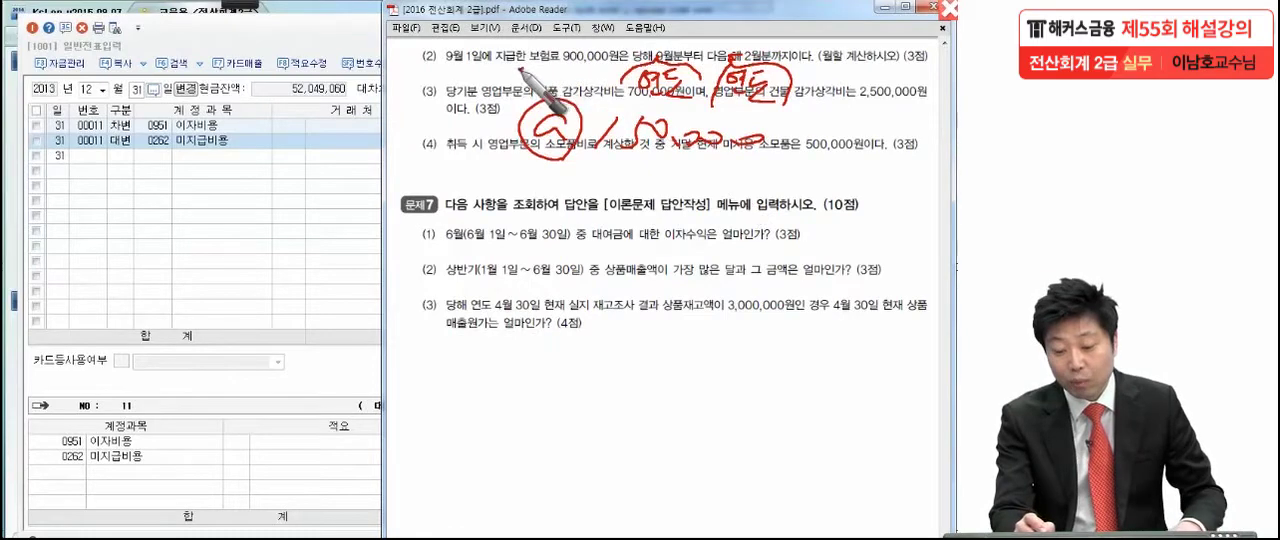
drag(517, 67, 613, 67)
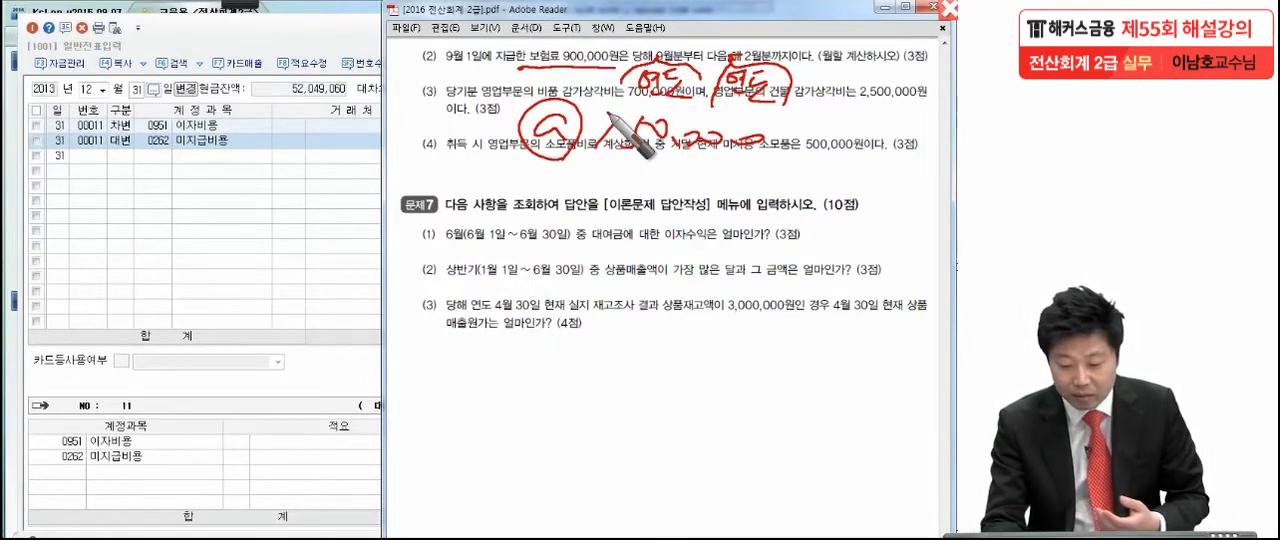
- Handwrite the entry 보험료 600,000 and 선급비용 300,000 against 현금 900,000 over the page and circle it
drag(587, 333, 561, 374)
mouse_move(623, 315)
mouse_down()
mouse_move(666, 362)
mouse_move(686, 340)
mouse_move(740, 354)
mouse_move(773, 337)
mouse_move(928, 350)
mouse_up()
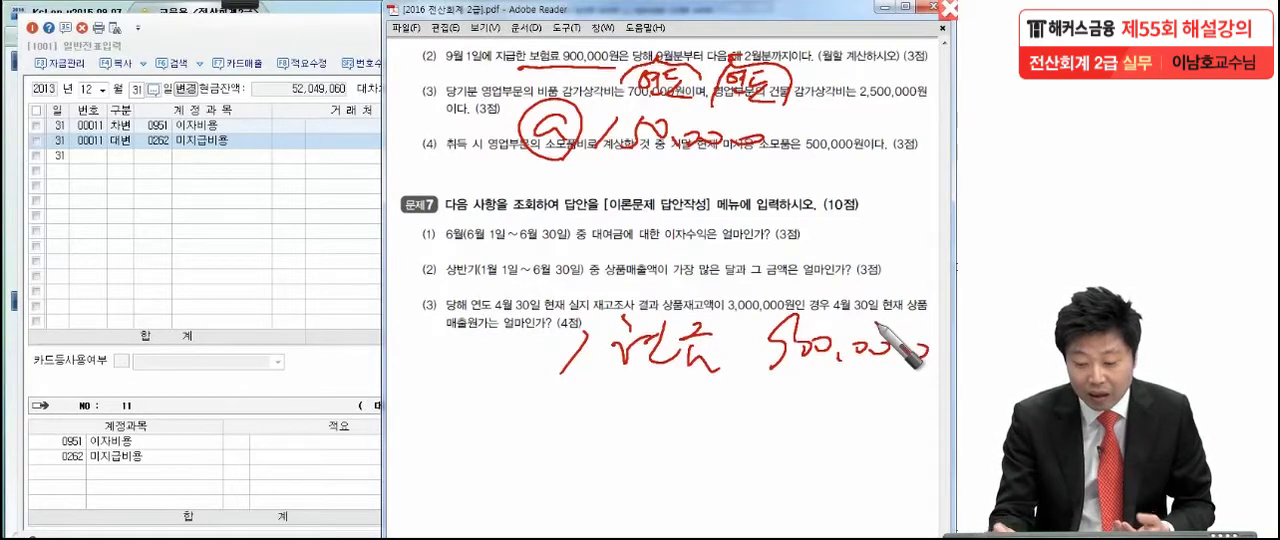
drag(772, 372, 912, 368)
mouse_move(398, 384)
mouse_down()
mouse_move(408, 408)
mouse_move(470, 412)
mouse_move(512, 382)
mouse_up()
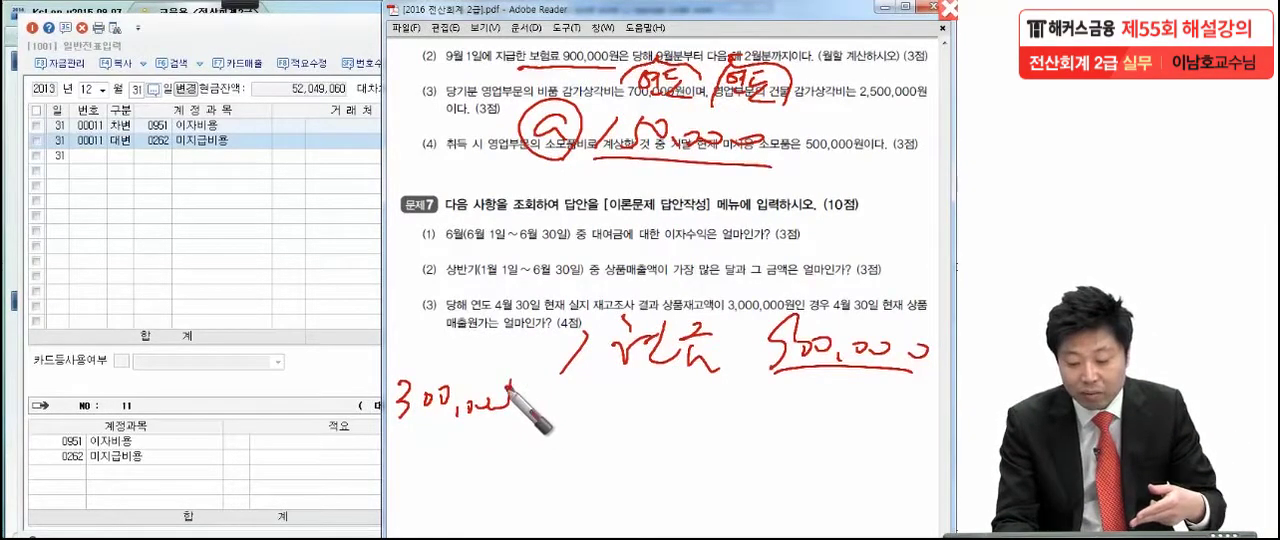
mouse_move(416, 300)
mouse_down()
mouse_move(404, 345)
mouse_move(458, 330)
mouse_move(526, 338)
mouse_up()
mouse_move(220, 300)
mouse_down()
mouse_move(258, 330)
mouse_move(312, 332)
mouse_move(318, 348)
mouse_move(342, 328)
mouse_move(362, 342)
mouse_up()
mouse_move(224, 392)
mouse_down()
mouse_move(240, 372)
mouse_move(262, 410)
mouse_move(290, 392)
mouse_move(296, 410)
mouse_move(365, 388)
mouse_move(378, 420)
mouse_up()
drag(810, 430, 190, 432)
mouse_move(158, 398)
mouse_down()
mouse_move(522, 258)
mouse_move(934, 346)
mouse_move(770, 448)
mouse_up()
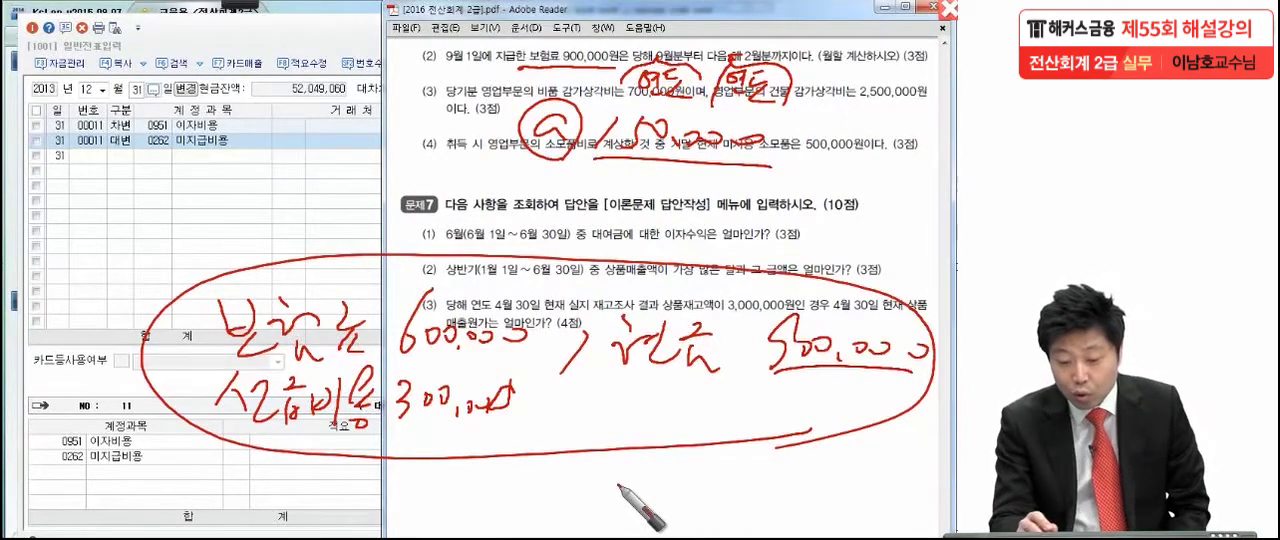
- Circle 9월 1일 in item (2), underline and number the handwritten 보험료 and 선급비용 lines, and leave the pen mode
drag(478, 74, 495, 105)
click(542, 357)
drag(538, 434, 538, 442)
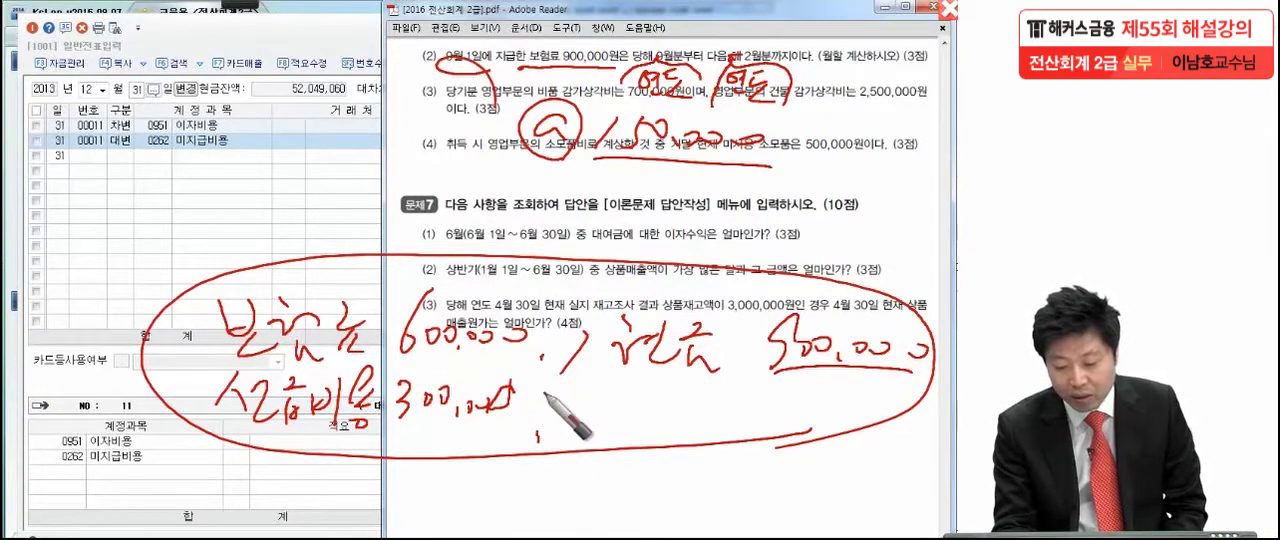
drag(294, 423, 538, 429)
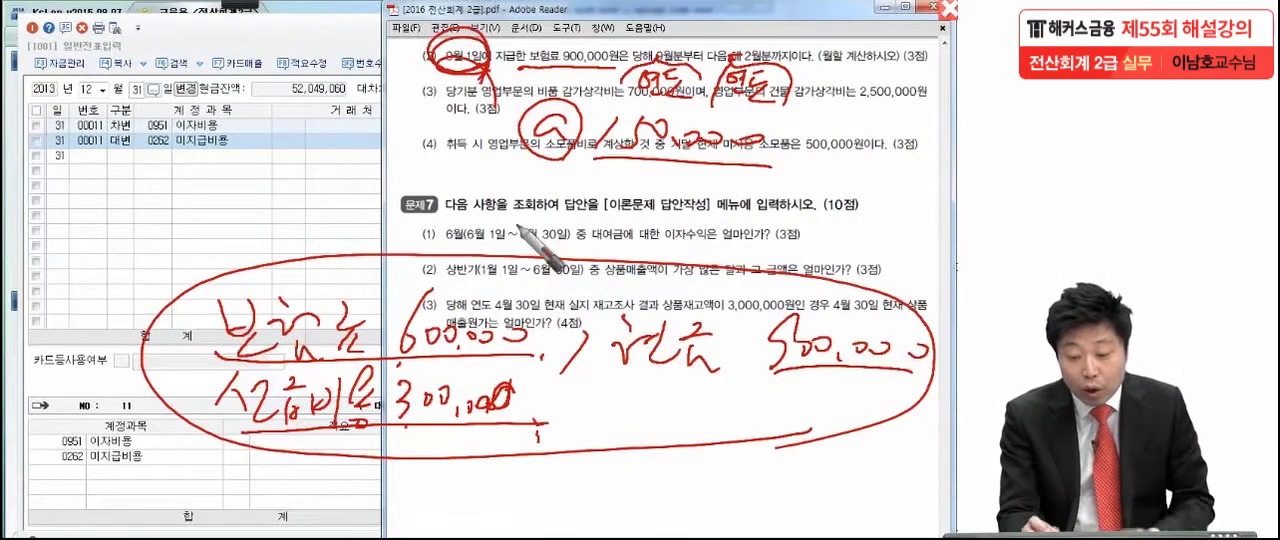
drag(182, 296, 172, 318)
mouse_move(176, 390)
mouse_down()
mouse_move(198, 372)
mouse_move(172, 384)
mouse_up()
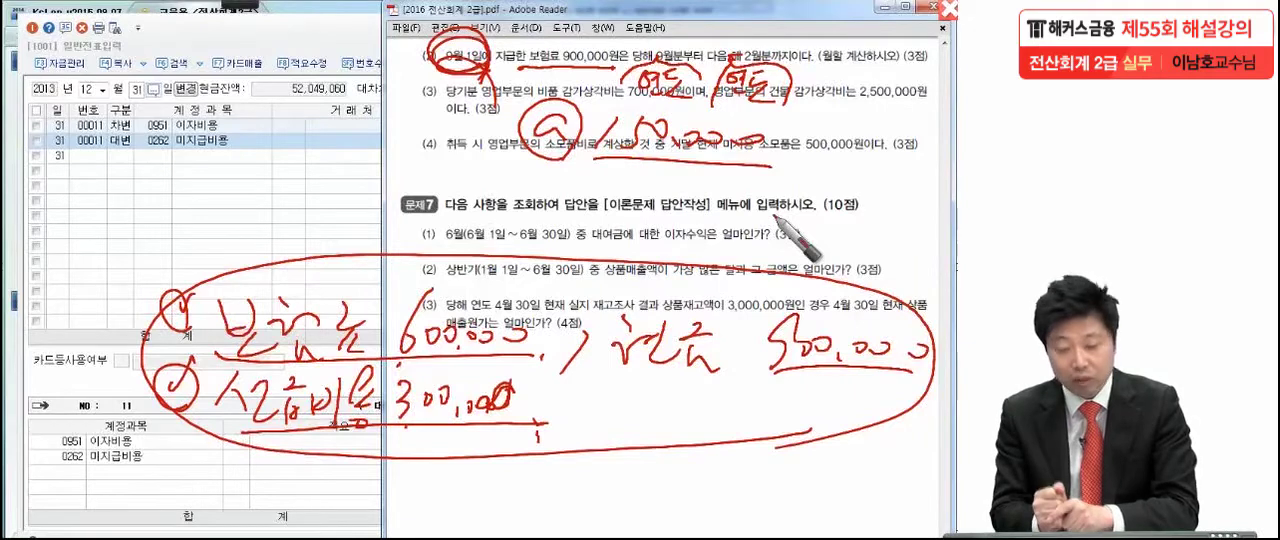
key(Escape)
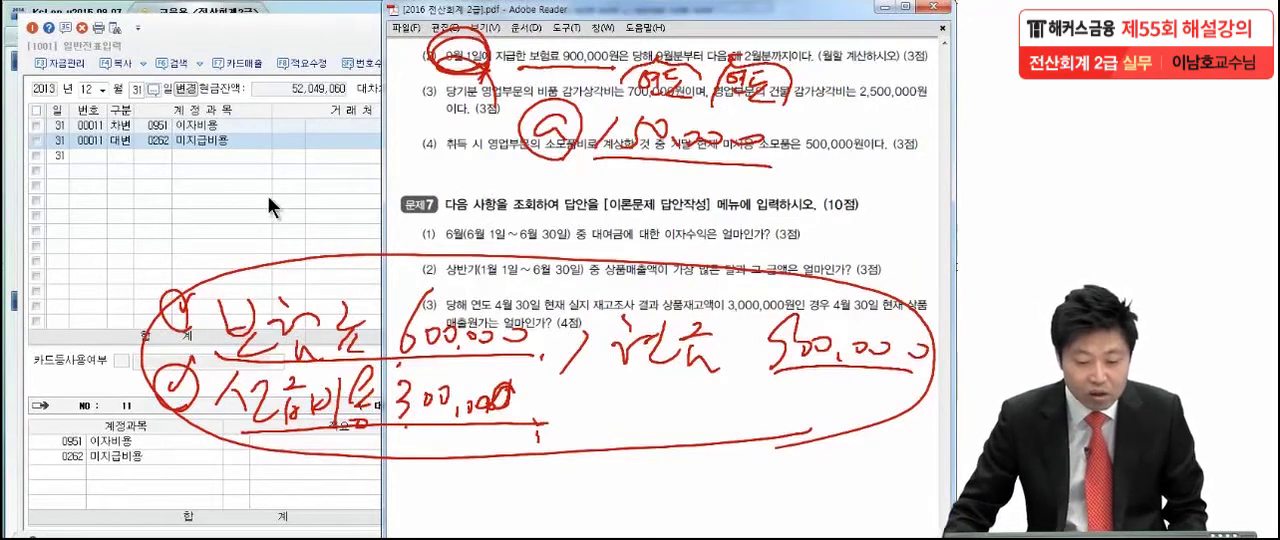
- Open the 9월 1일 vouchers and select the 화재보험 가입 line to check how the 보험료 was recorded
click(267, 195)
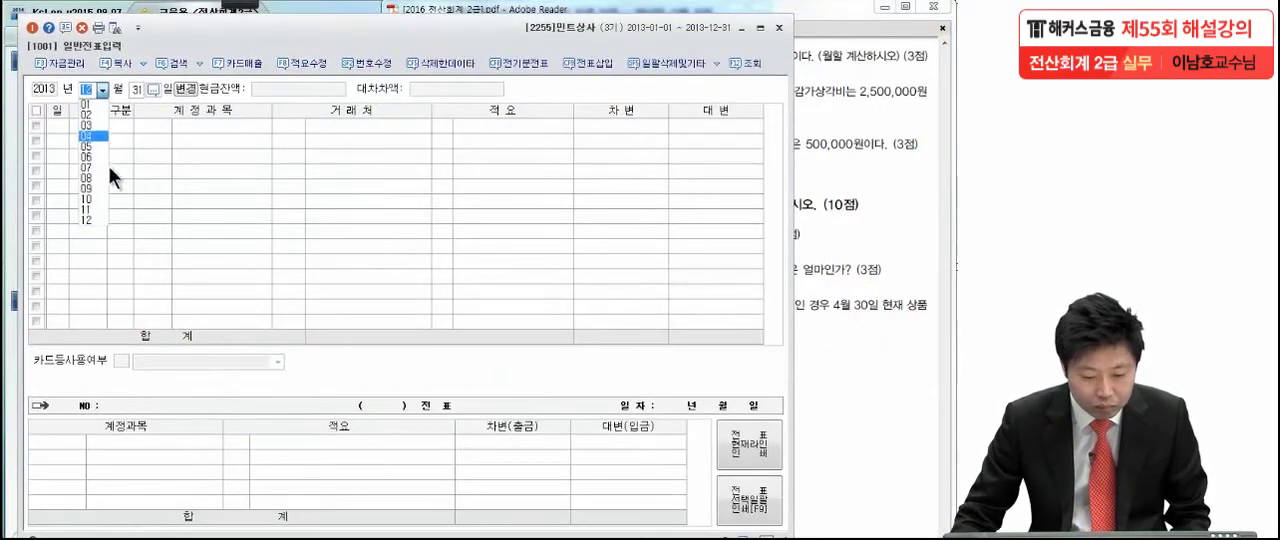
click(95, 187)
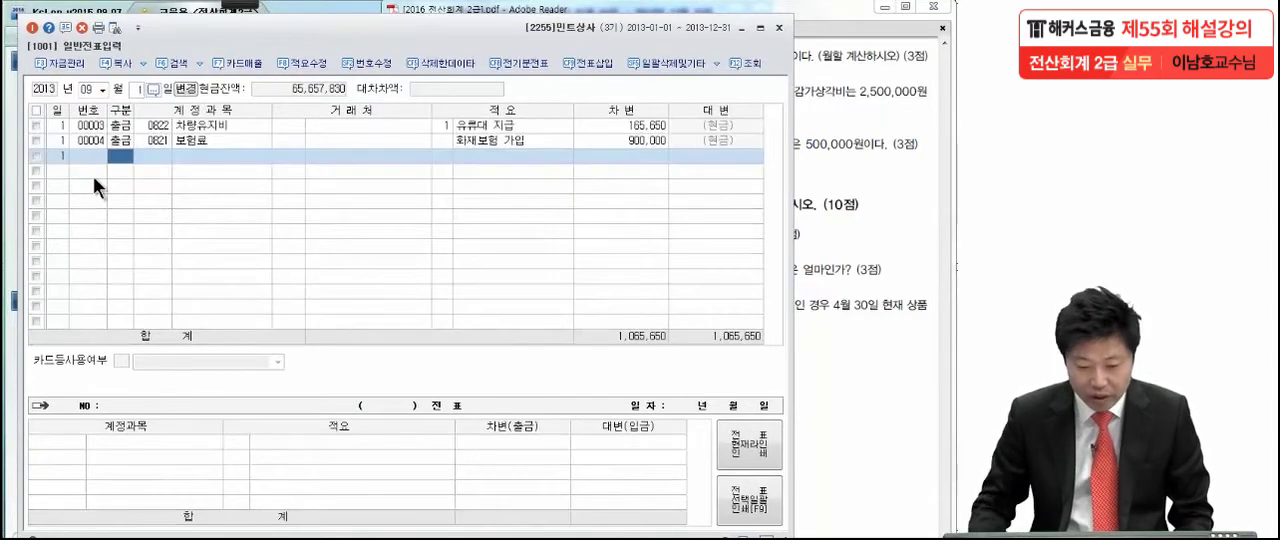
click(149, 141)
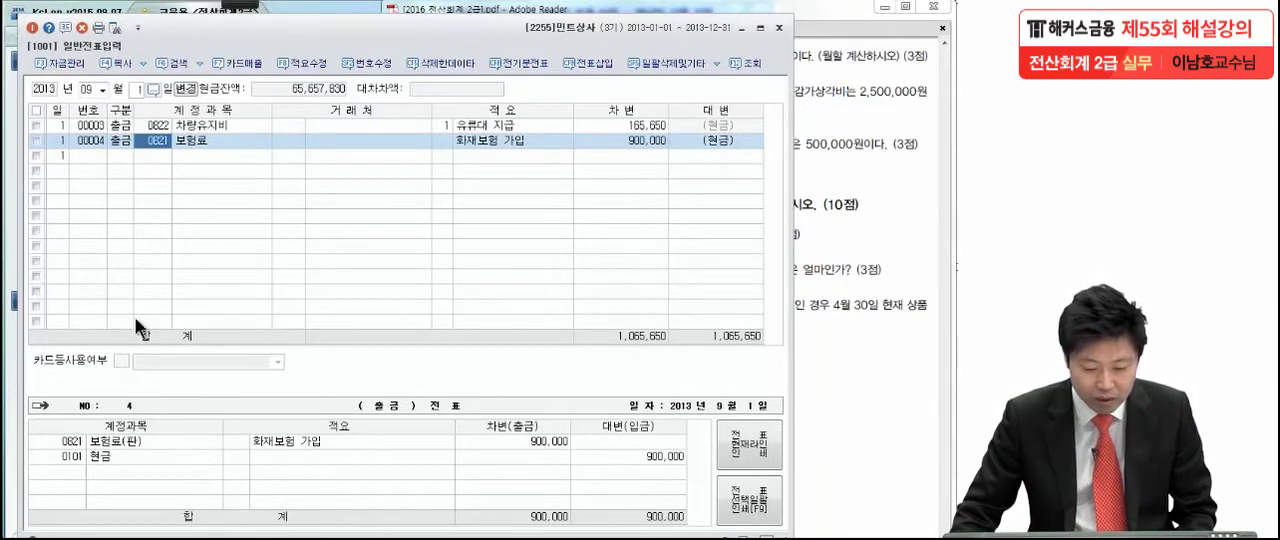
- Return the voucher entry to 12월 31일
click(103, 89)
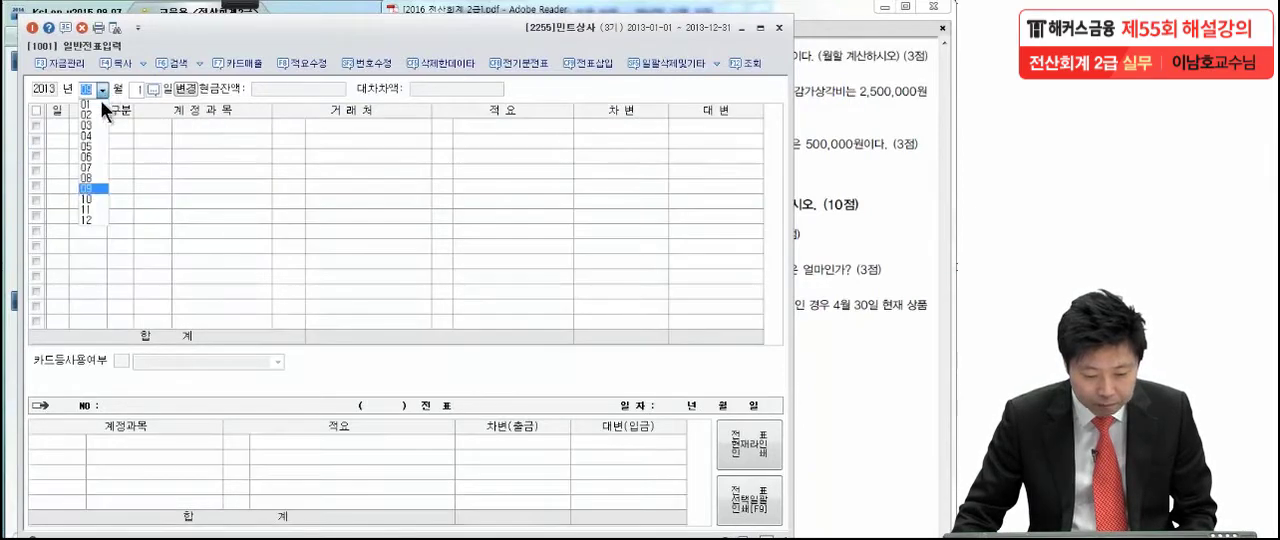
click(93, 220)
text(31)
key(Return)
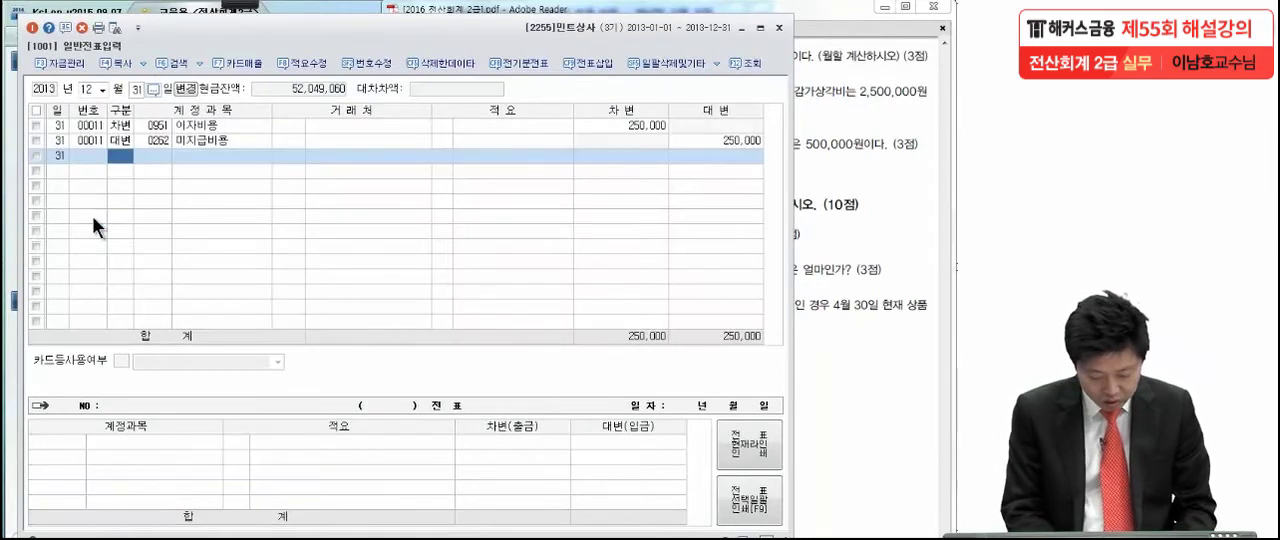
- Enter a debit line for 0133 선급비용 of 300,000 on 12월 31일
text(3)
key(Return)
text(선)
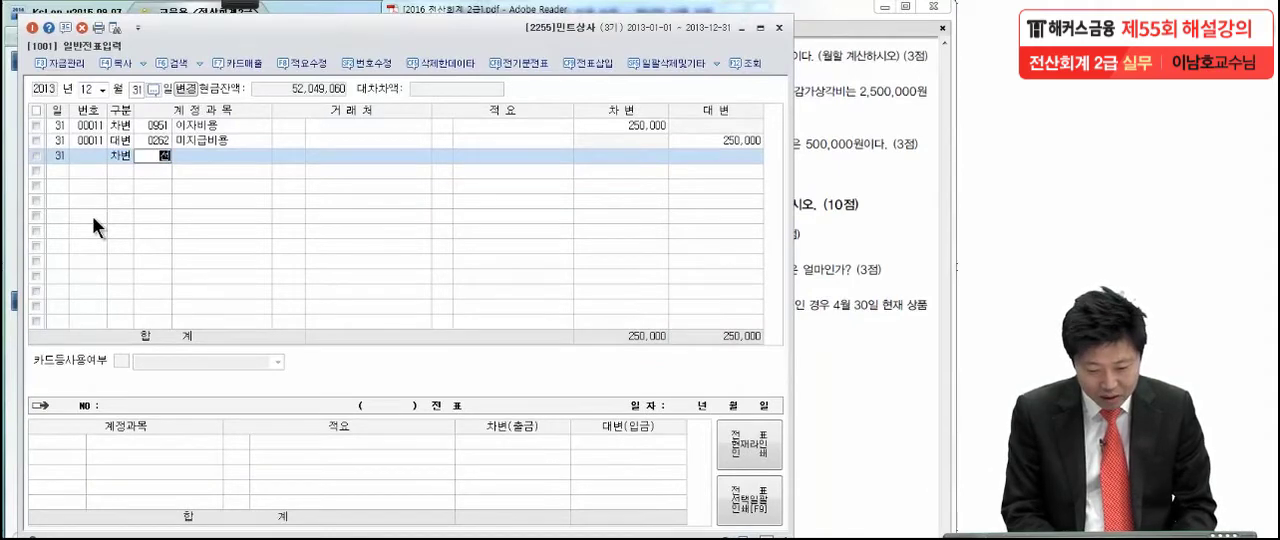
text(급)
key(Return)
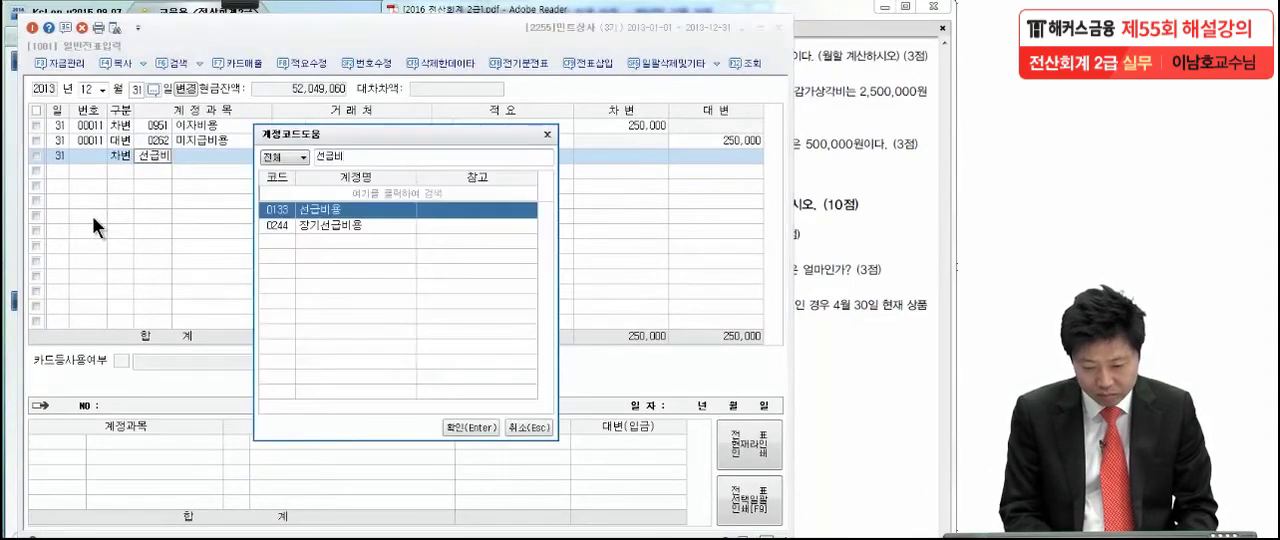
key(Return)
key(Return)
key(Return)
key(Return)
text(3)
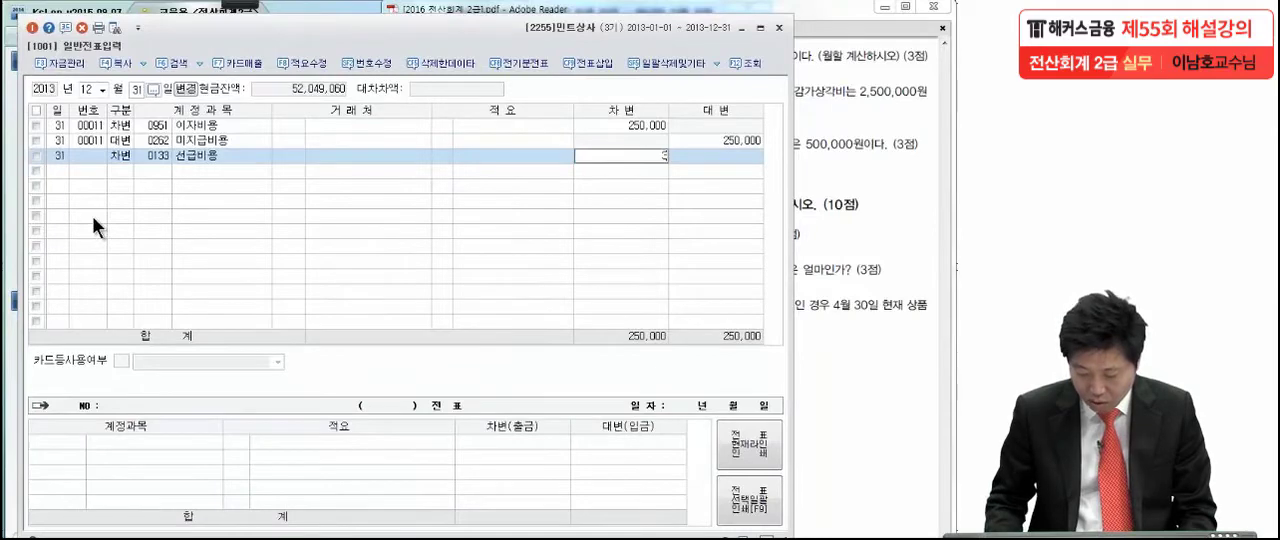
text(00,000)
key(Return)
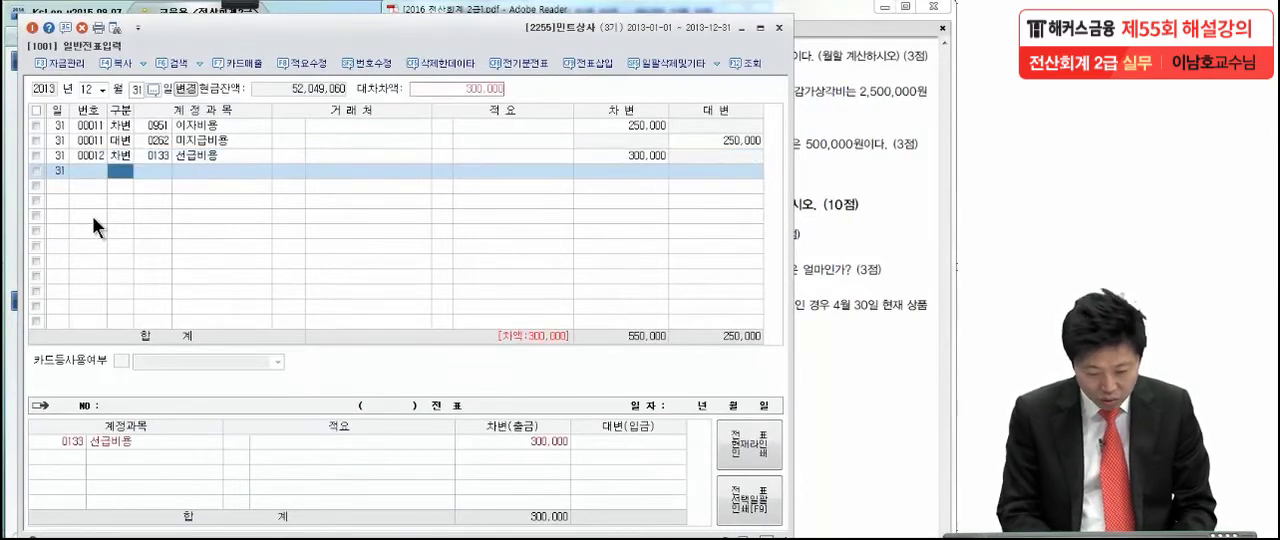
- Enter a credit line for 0821 보험료 (판매관리비) of 300,000 on 12월 31일 to balance the 선급비용 entry
text(4)
key(Return)
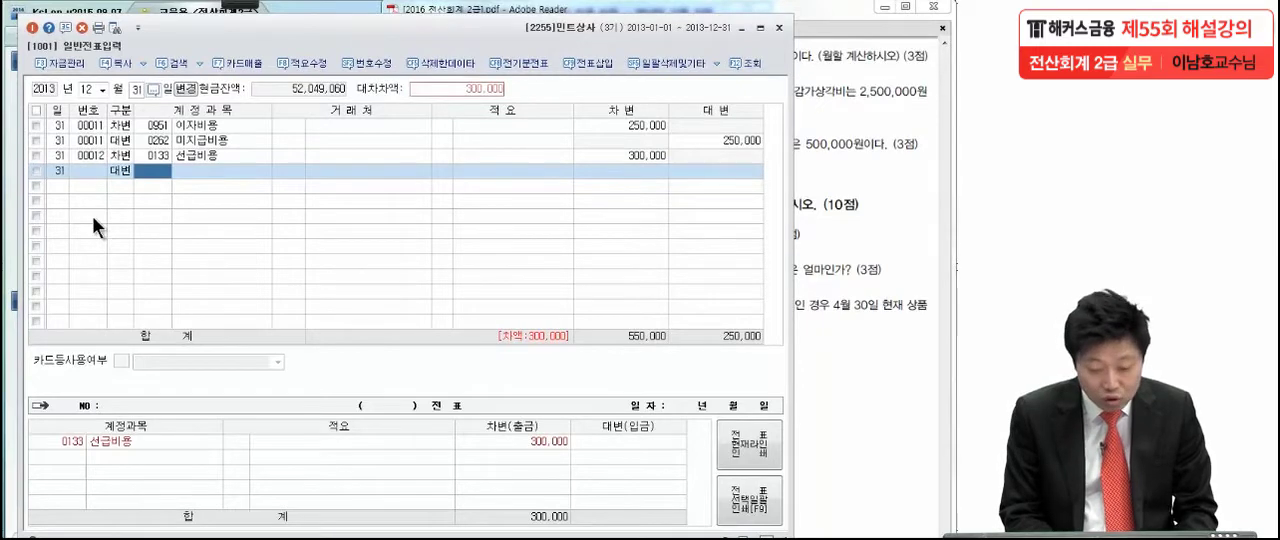
text(보험료)
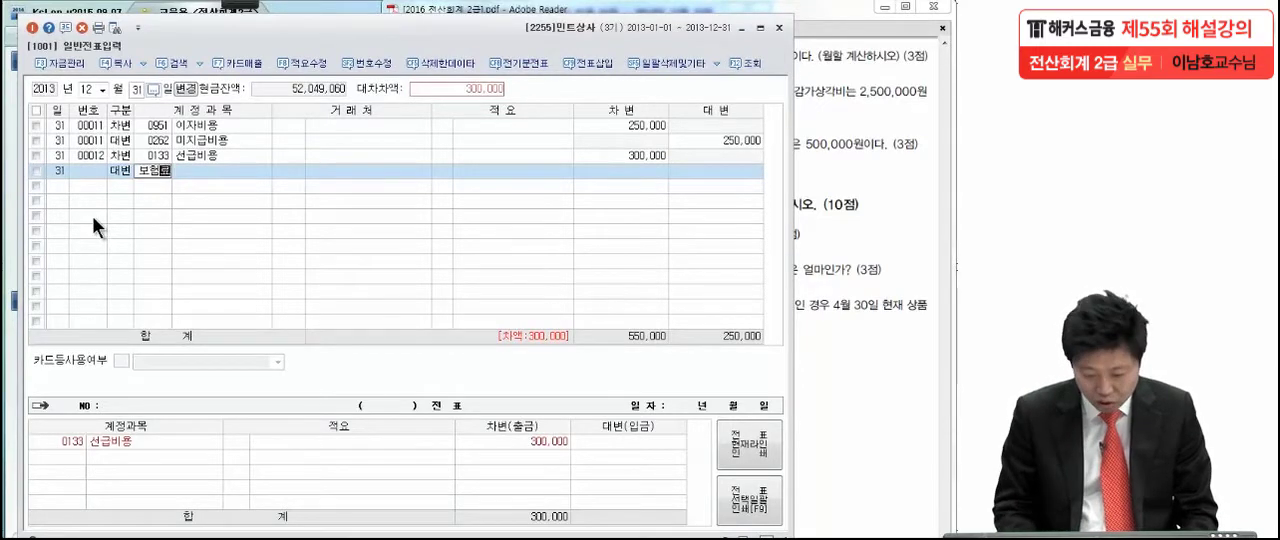
key(Return)
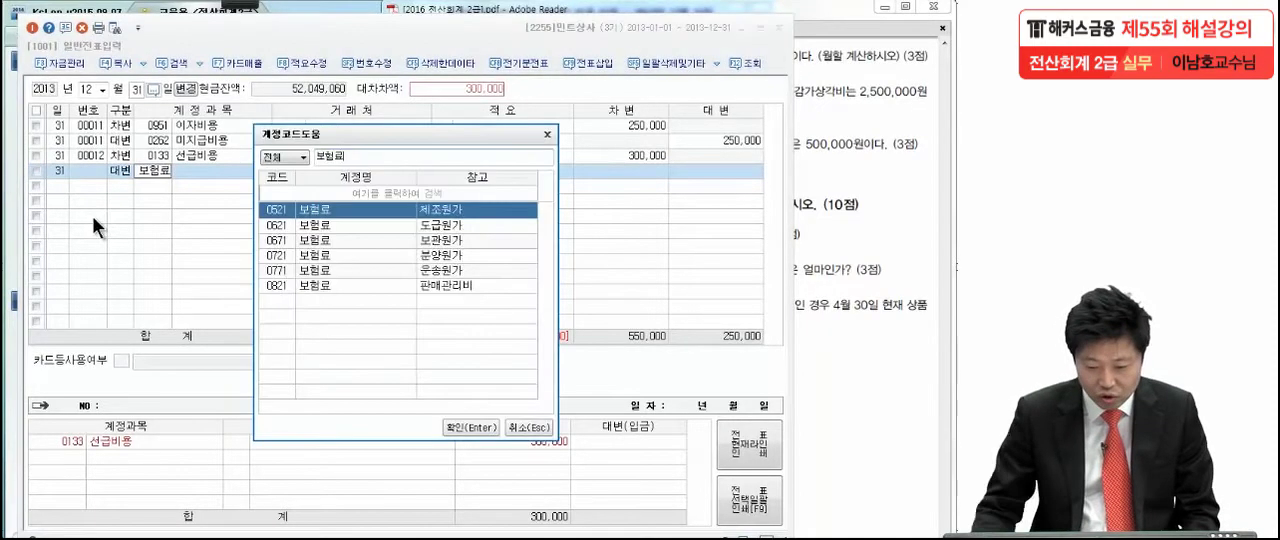
click(352, 286)
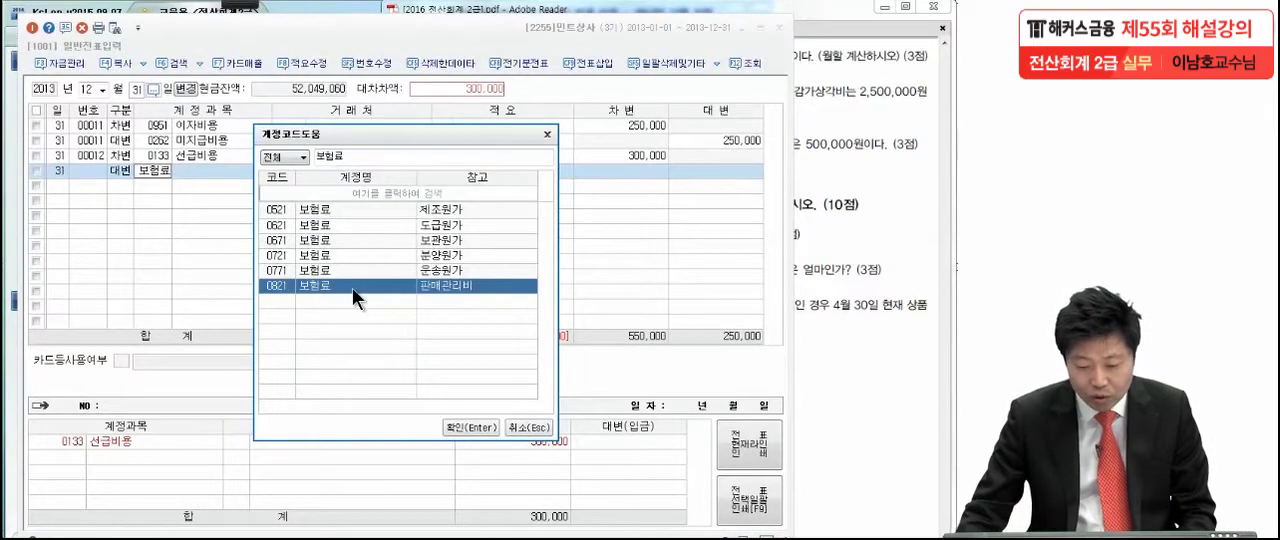
key(Return)
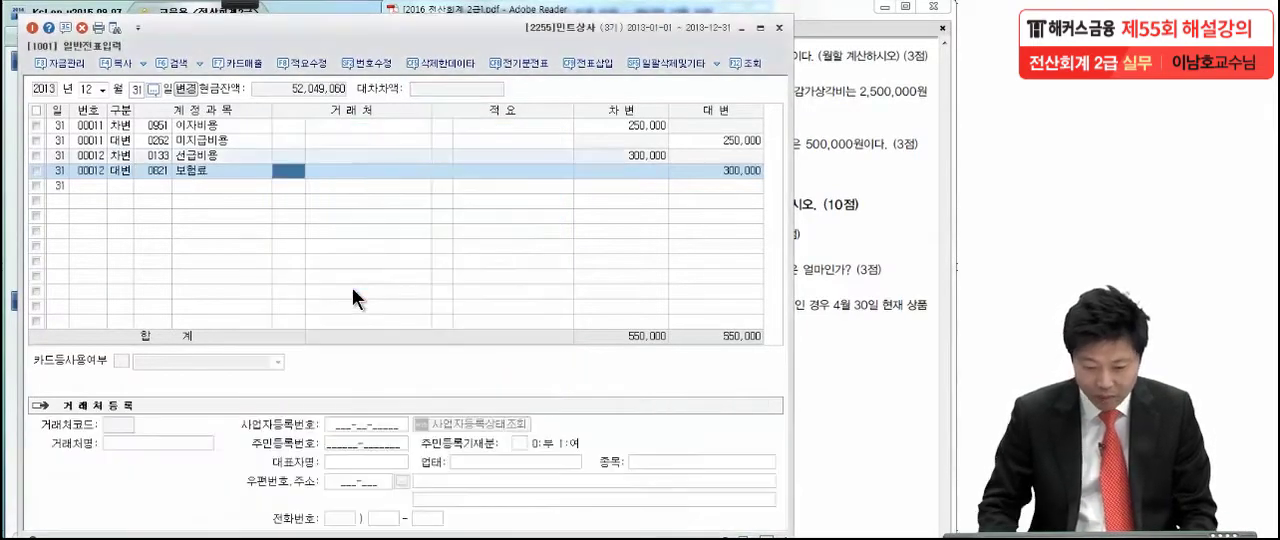
click(720, 176)
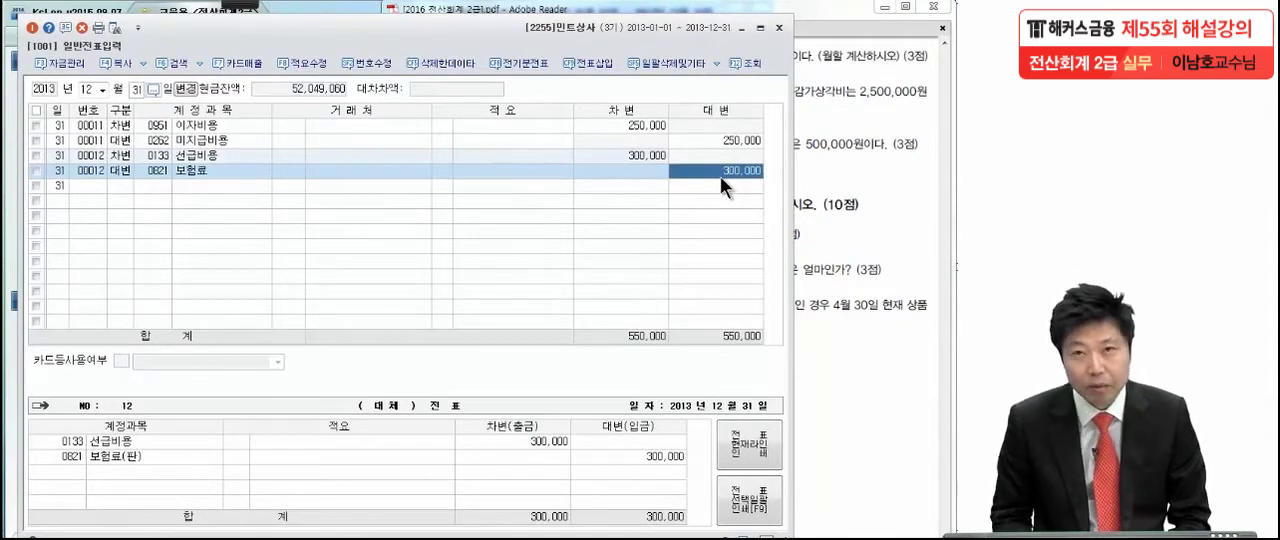
- In the exam PDF in Adobe Reader, circle 9월 1일 and (2), underline 지급한 보험료 900,000원, draw a circled mark beside them, and leave the pen mode
click(808, 142)
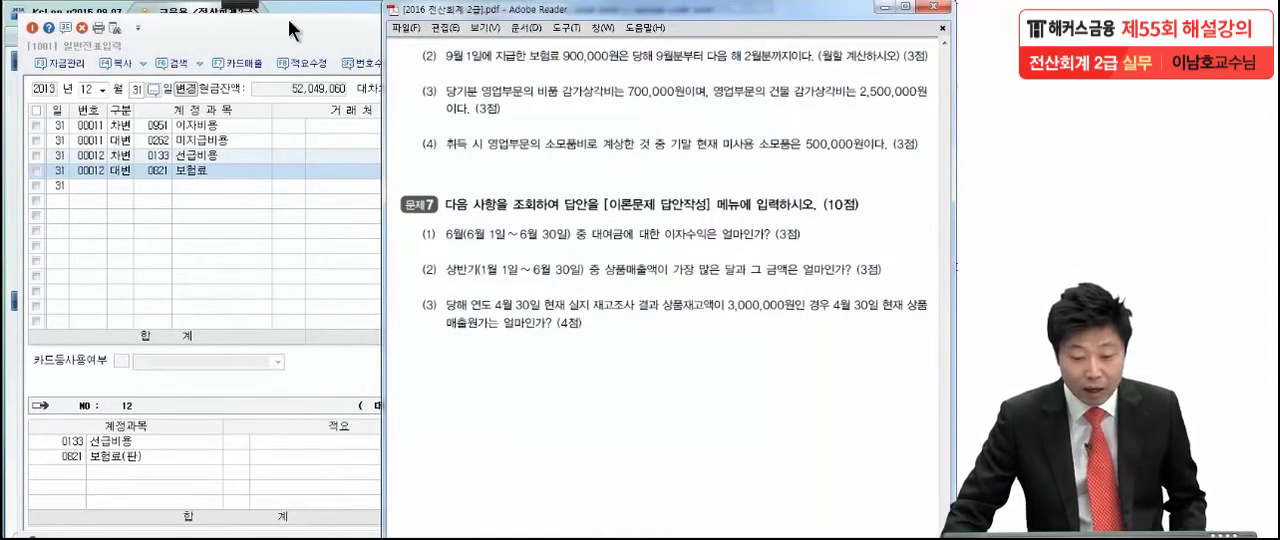
mouse_move(241, 4)
click(28, 27)
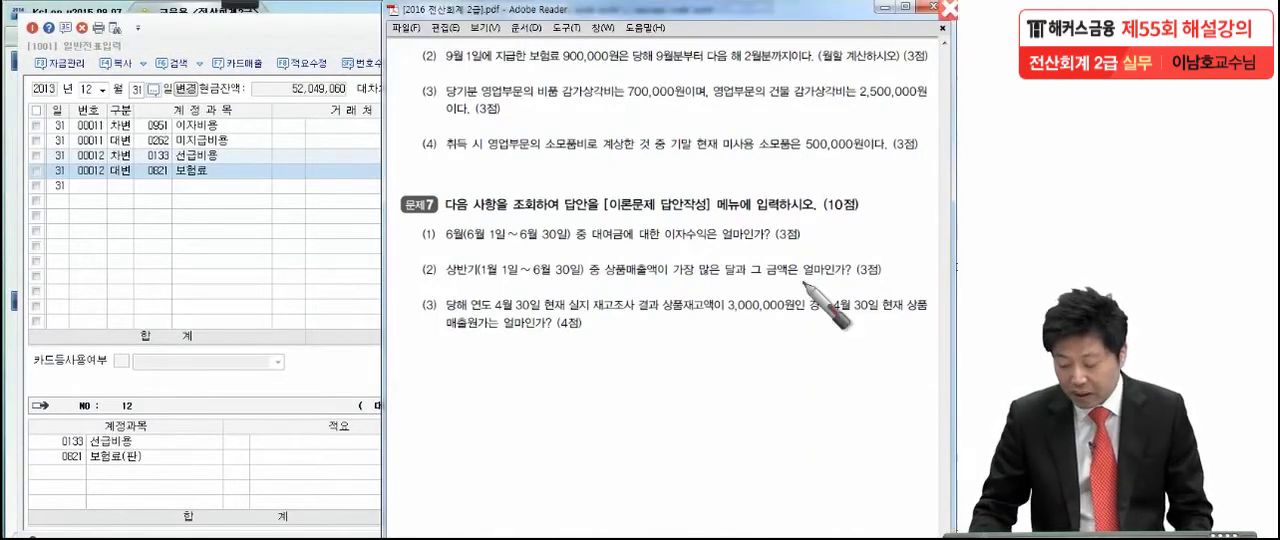
mouse_move(498, 52)
mouse_down()
mouse_move(446, 68)
mouse_move(500, 48)
mouse_up()
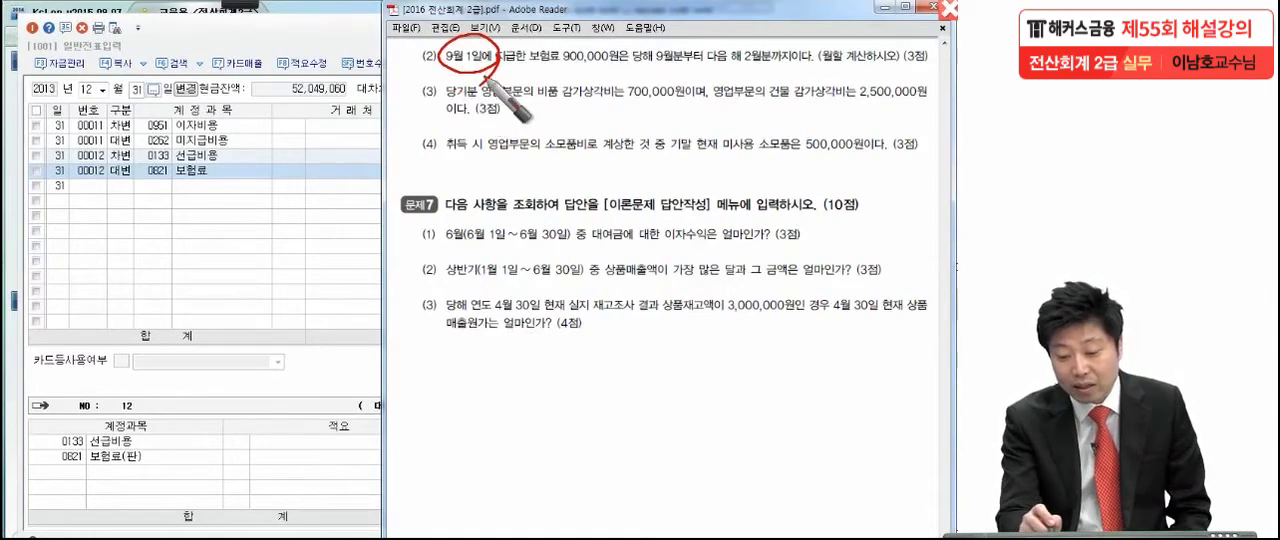
drag(522, 70, 626, 65)
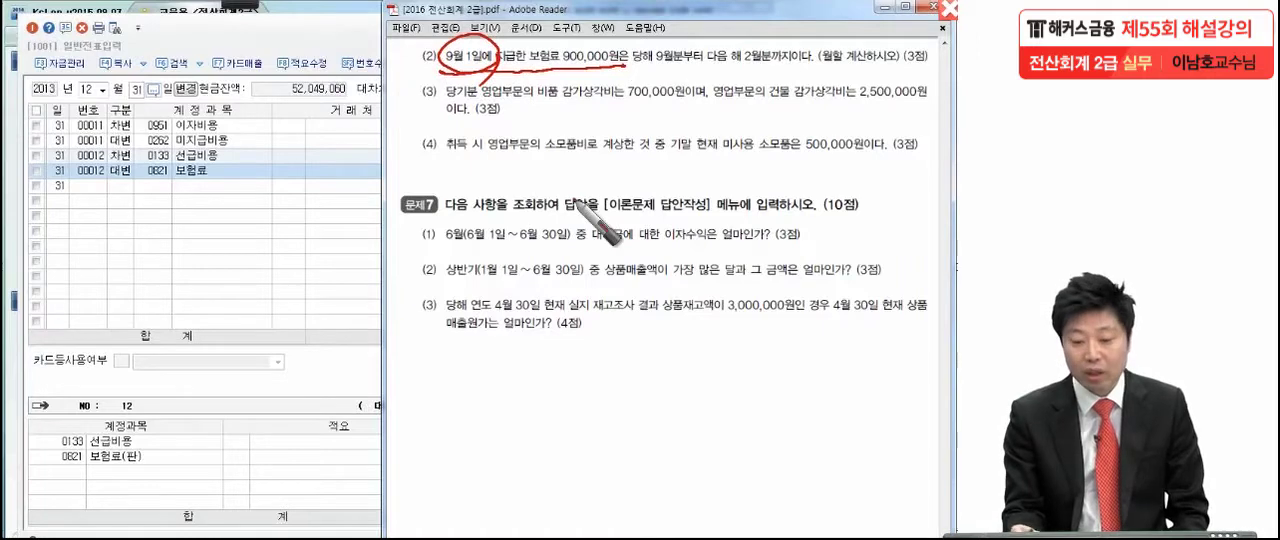
drag(440, 38, 396, 95)
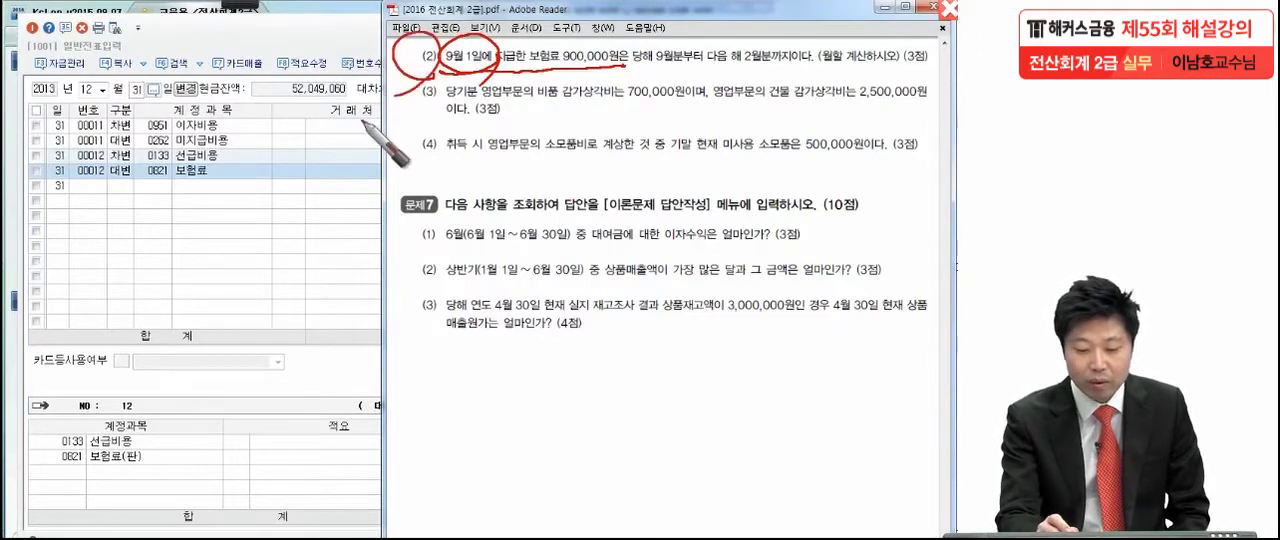
mouse_move(366, 34)
mouse_down()
mouse_move(332, 58)
mouse_move(372, 48)
mouse_move(378, 62)
mouse_up()
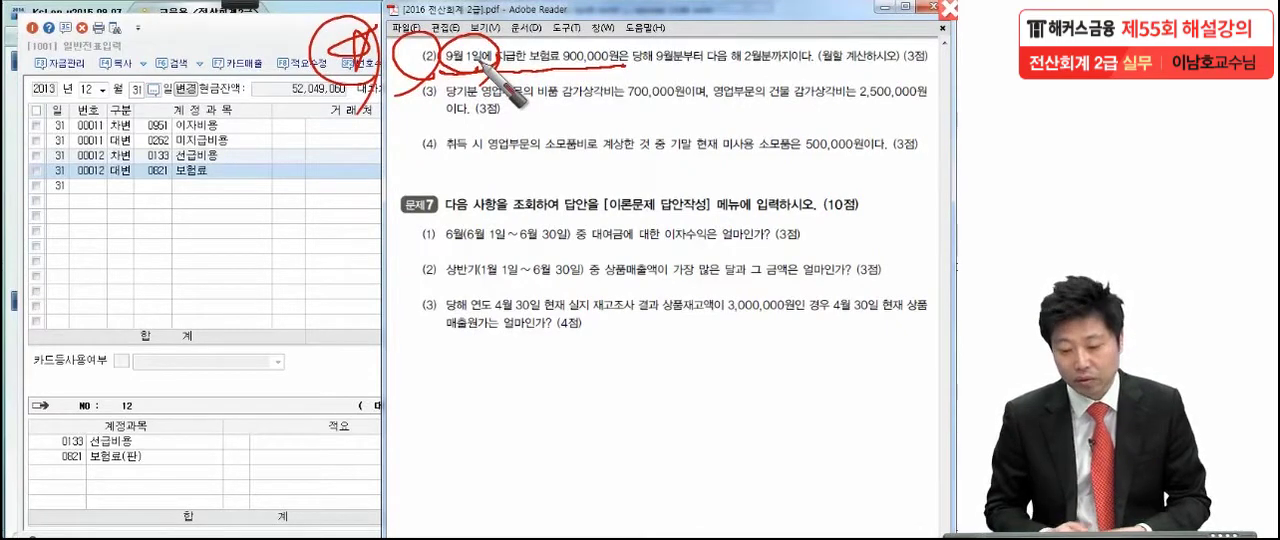
key(Escape)
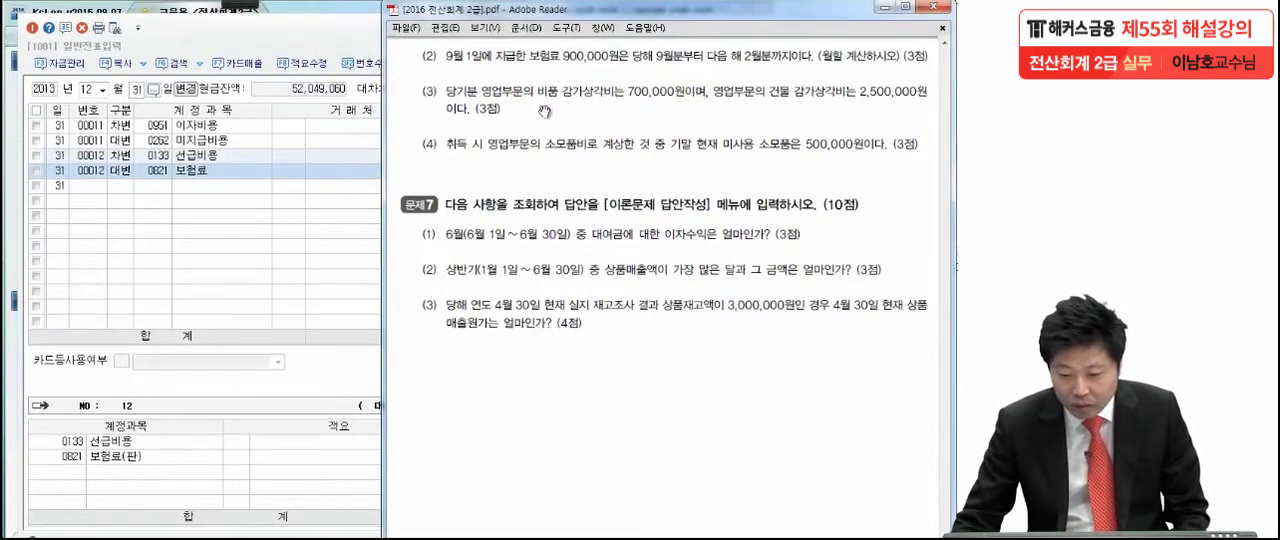
- Mark 비품, 700,000원, 건물 and 2,500,000원 in item (3) of the exam PDF with the pen
drag(536, 196, 527, 156)
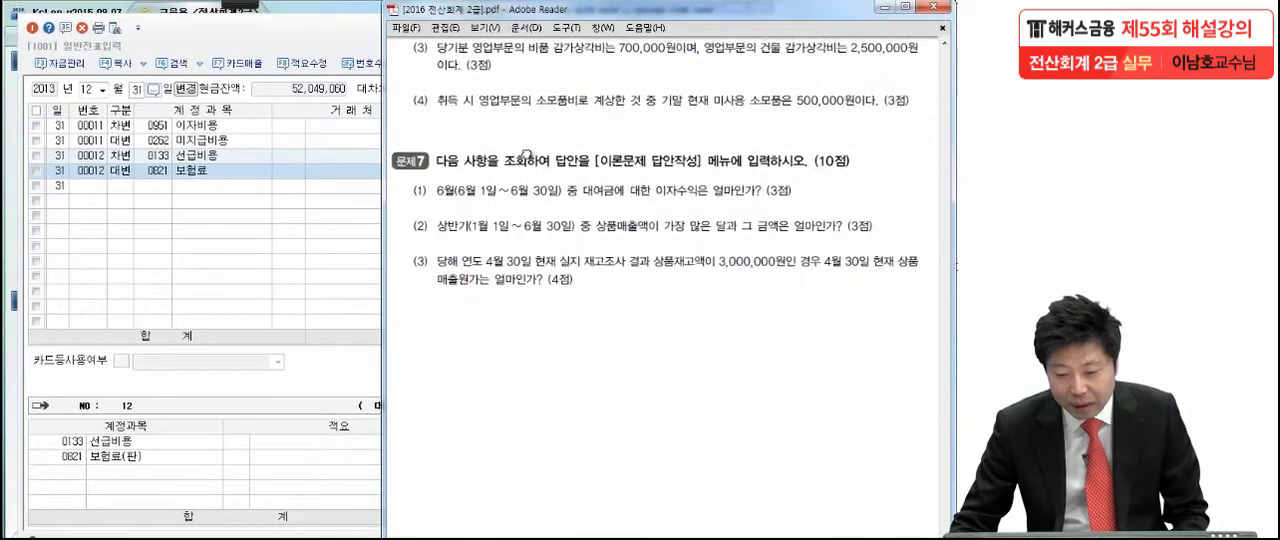
mouse_move(245, 5)
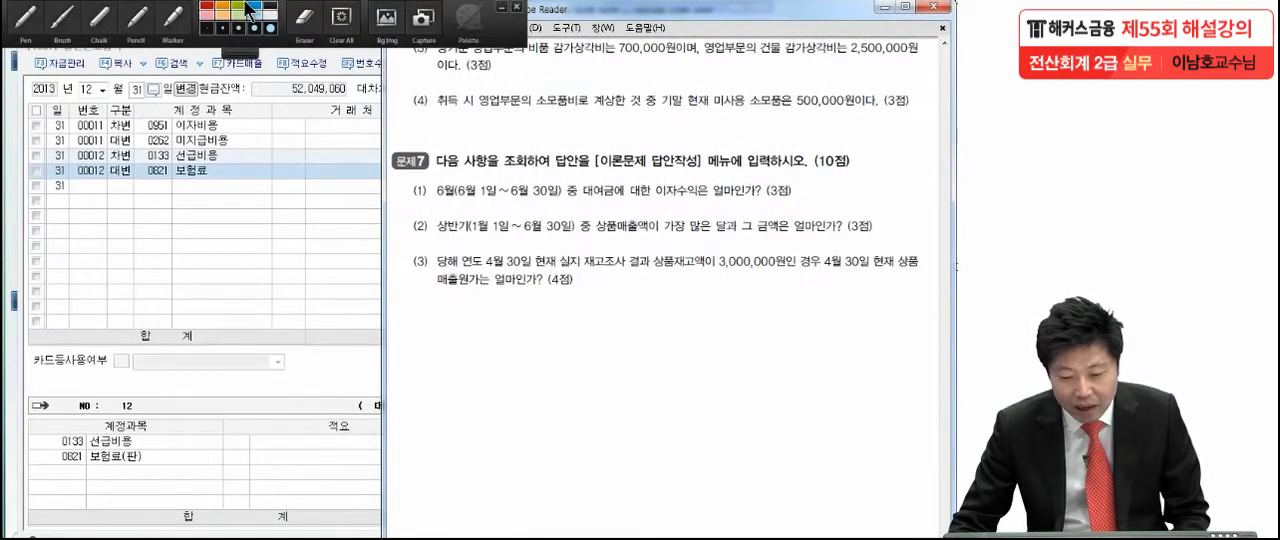
click(56, 34)
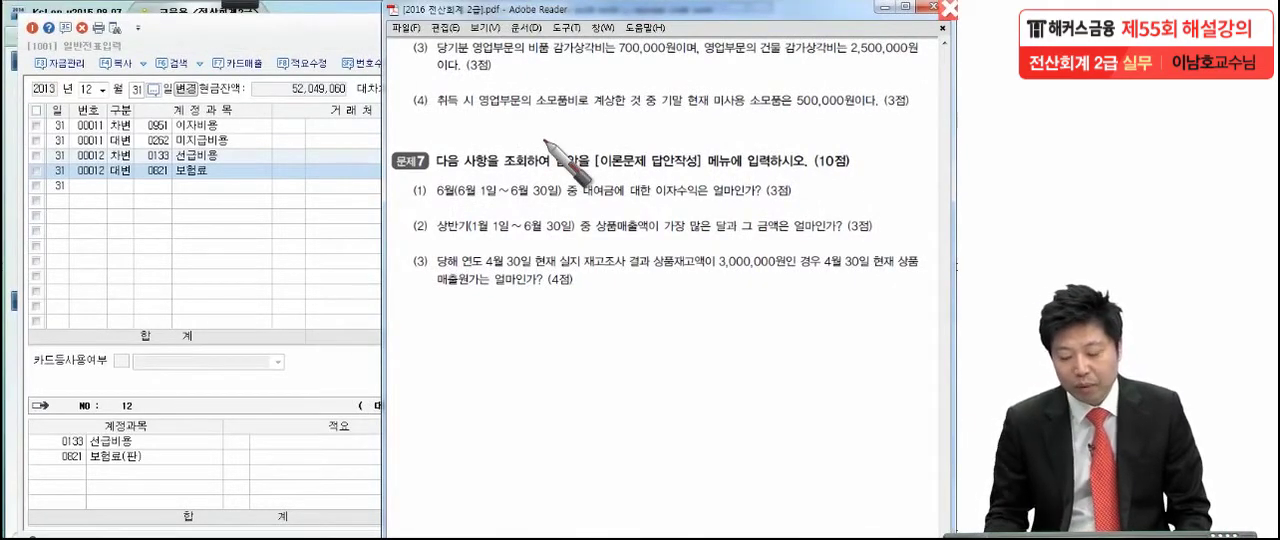
drag(535, 59, 547, 55)
drag(647, 57, 652, 61)
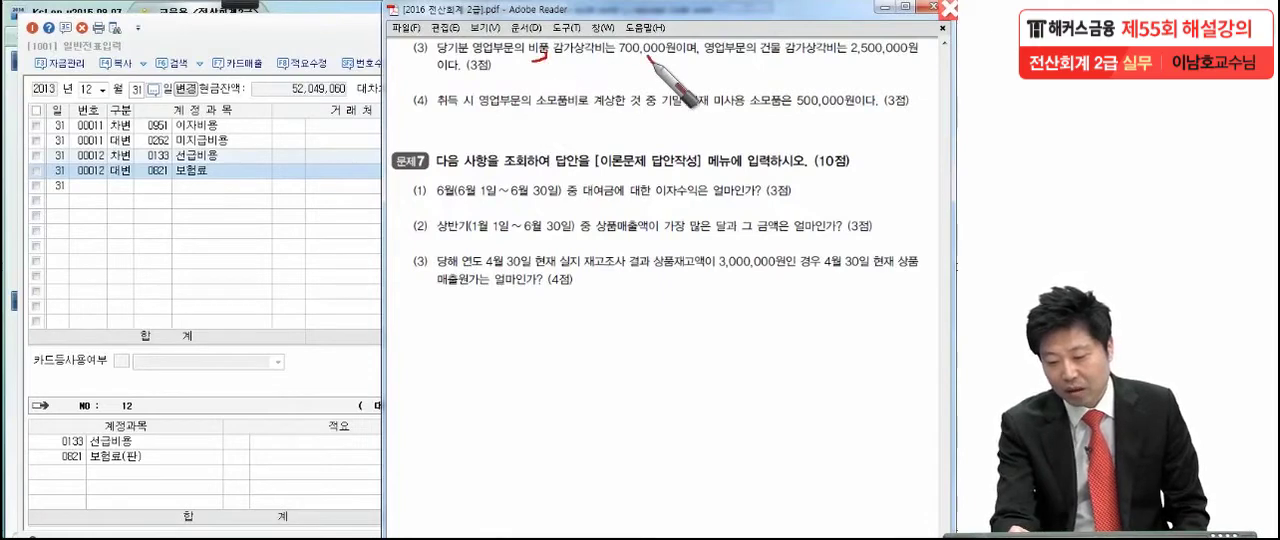
drag(772, 56, 777, 60)
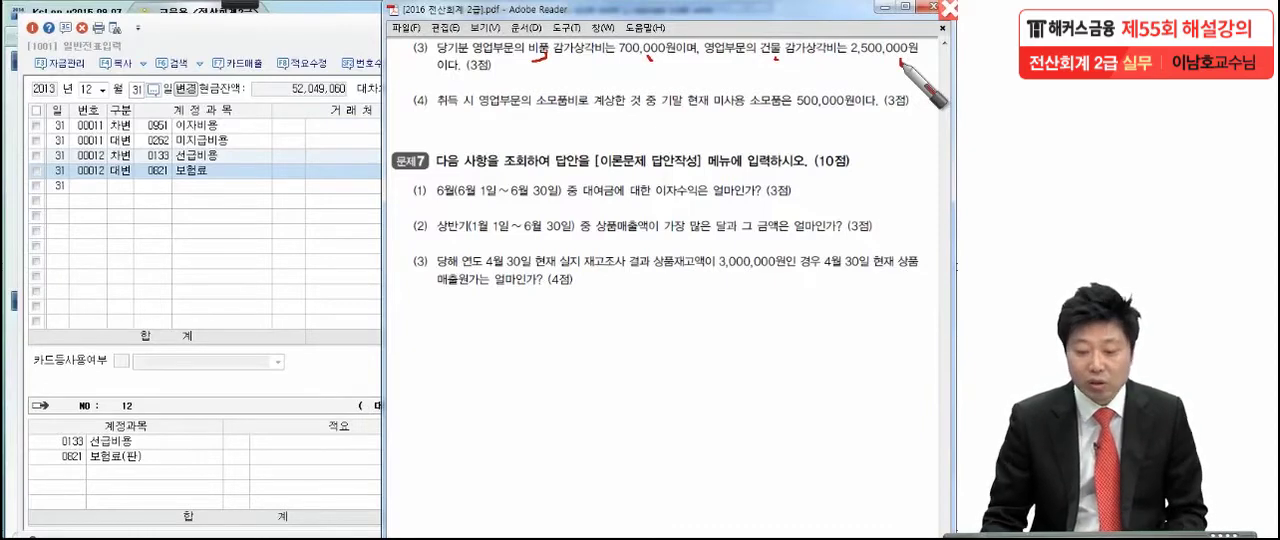
- Switch to KcLep and enter a credit line for 0213 감가상각누계액 (비품) of 700,000 on 12월 31일
click(171, 186)
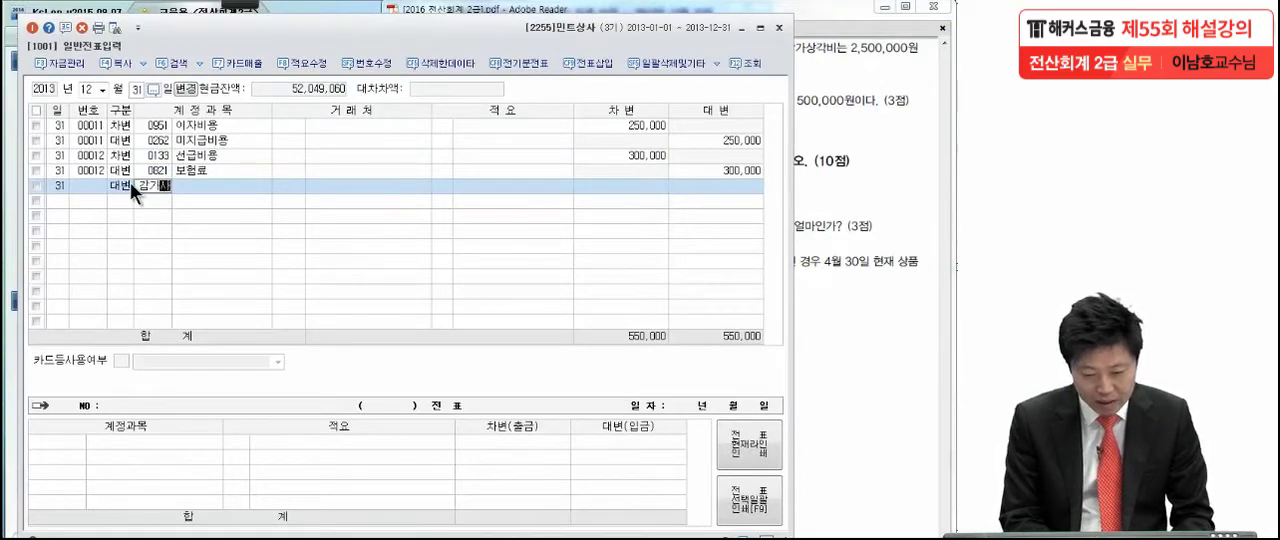
key(Return)
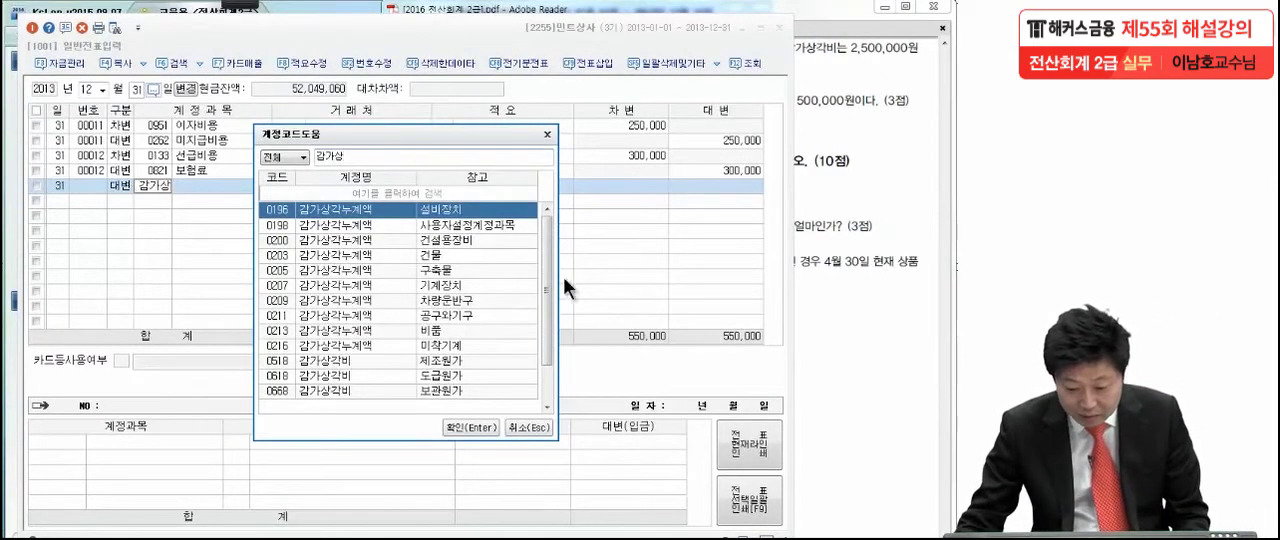
click(443, 328)
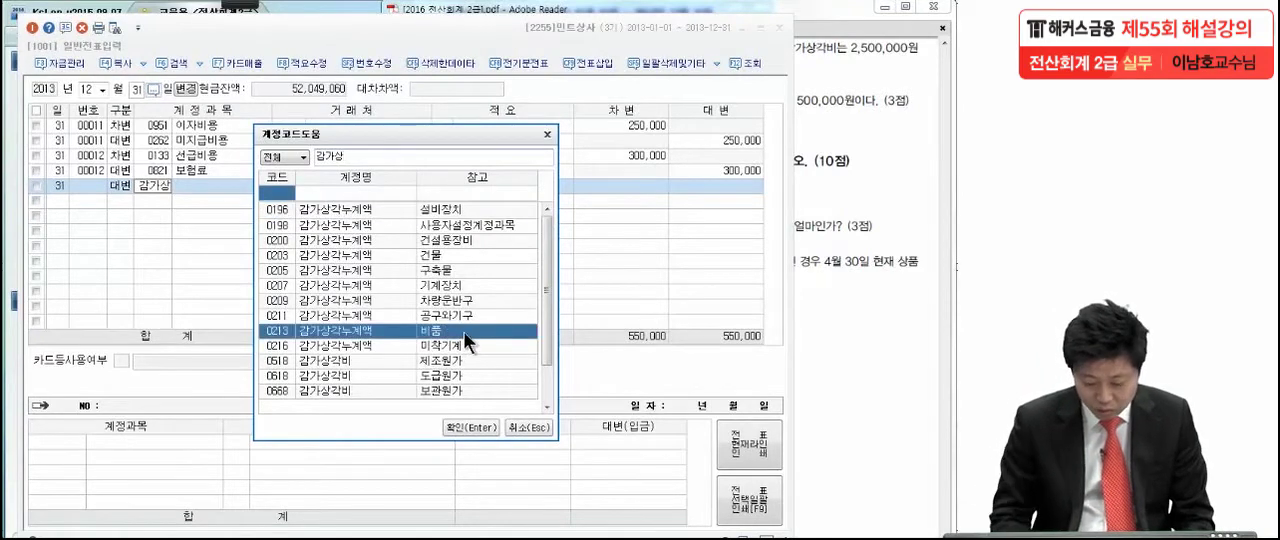
double_click(463, 331)
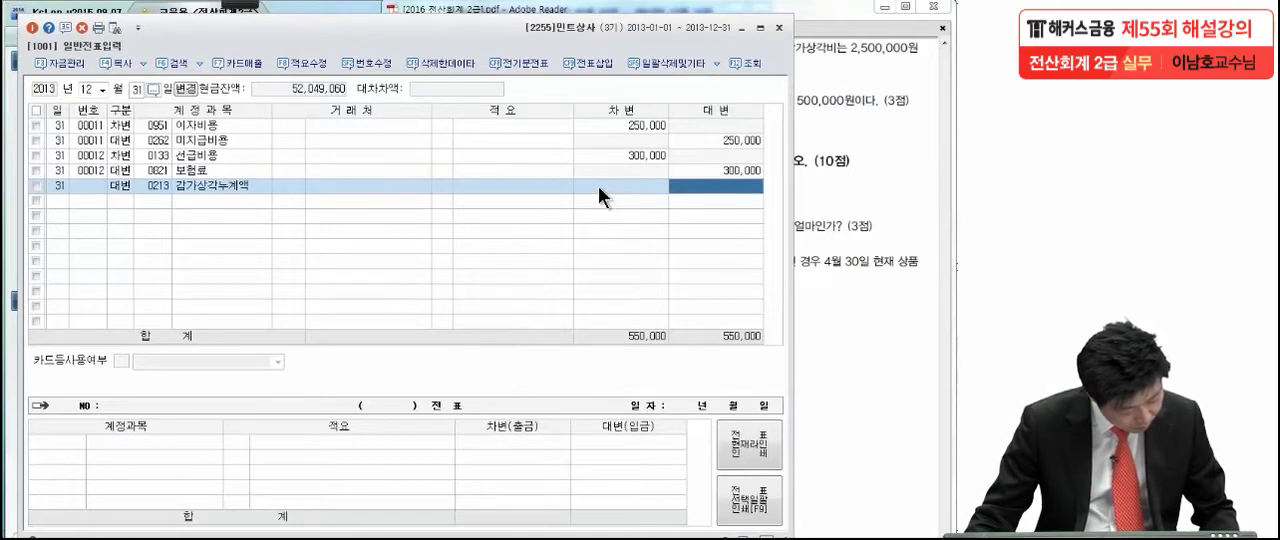
text(700)
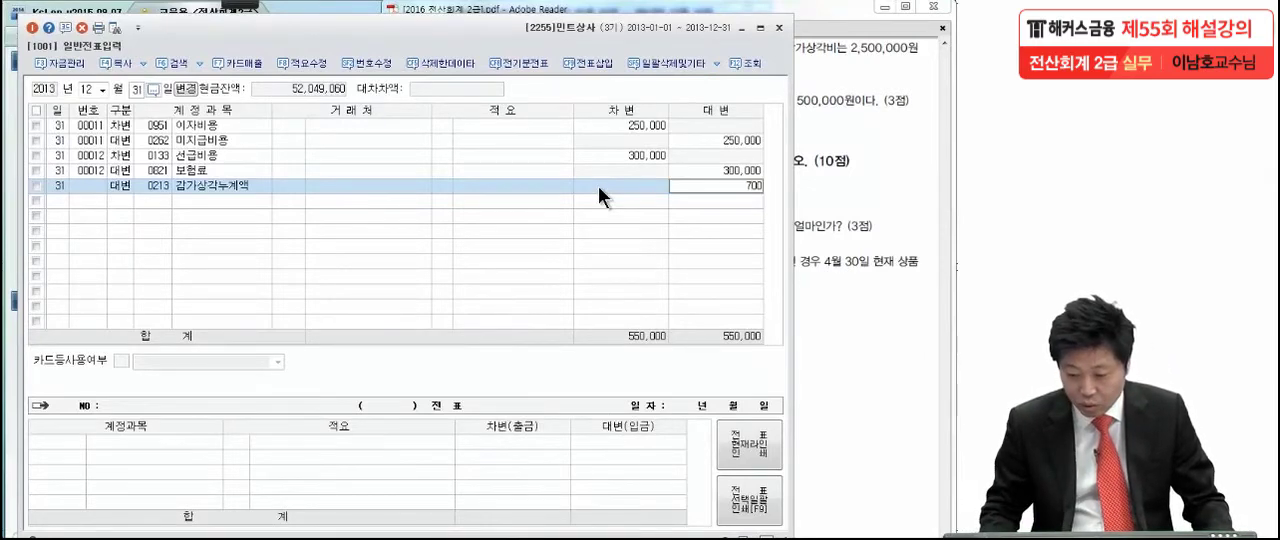
text(,000)
key(Return)
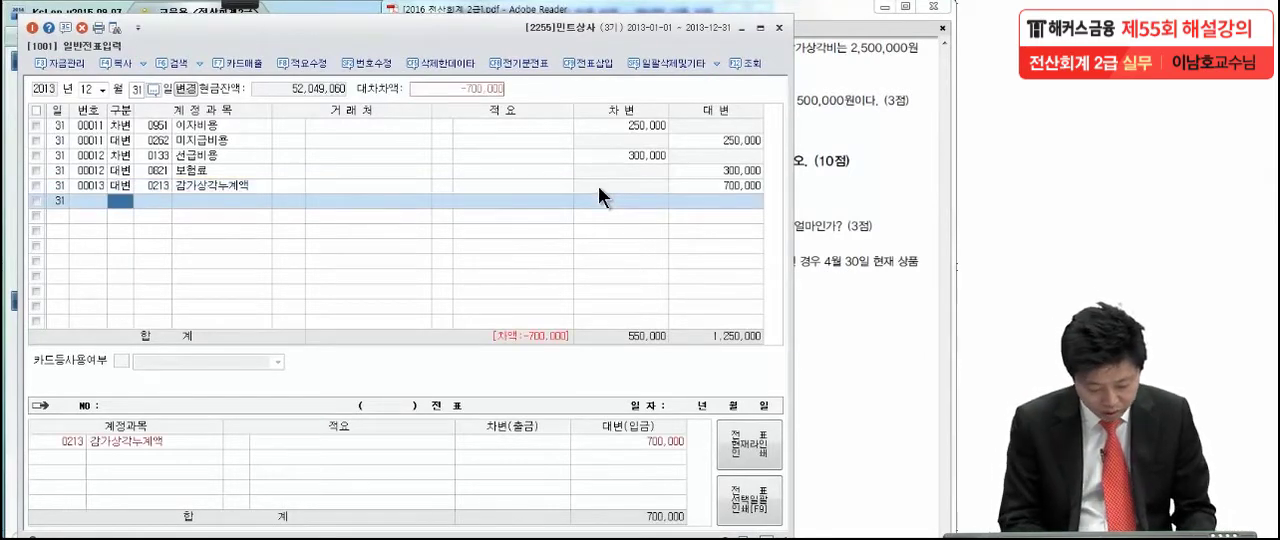
- Enter a credit line for 0203 감가상각누계액 (건물) of 2,500,000 on 12월 31일
text(4)
key(Return)
text(감가상)
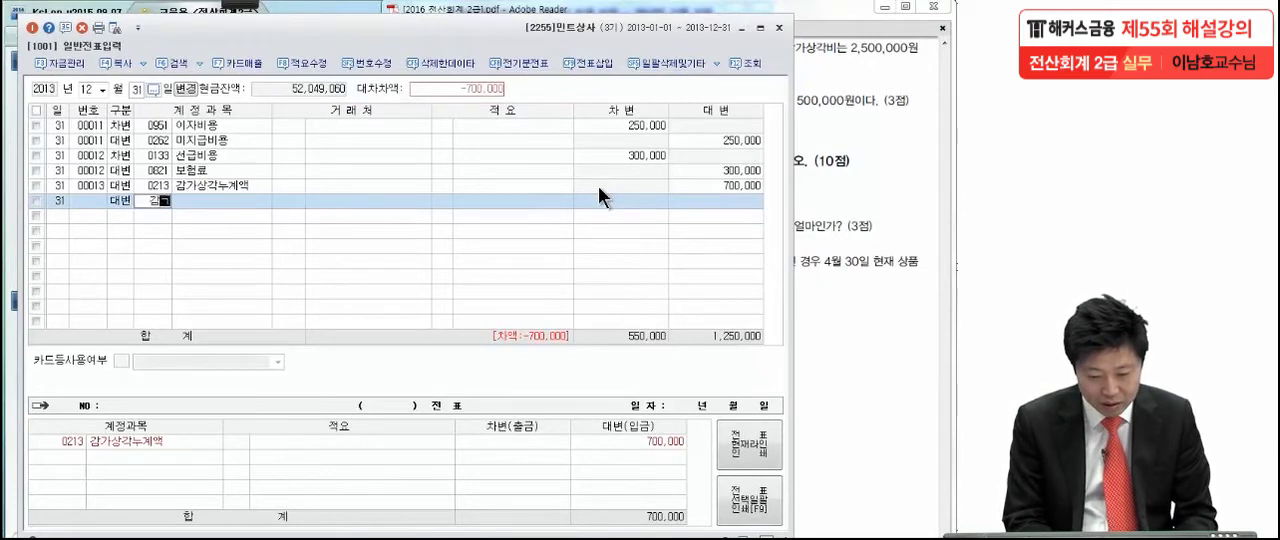
key(Return)
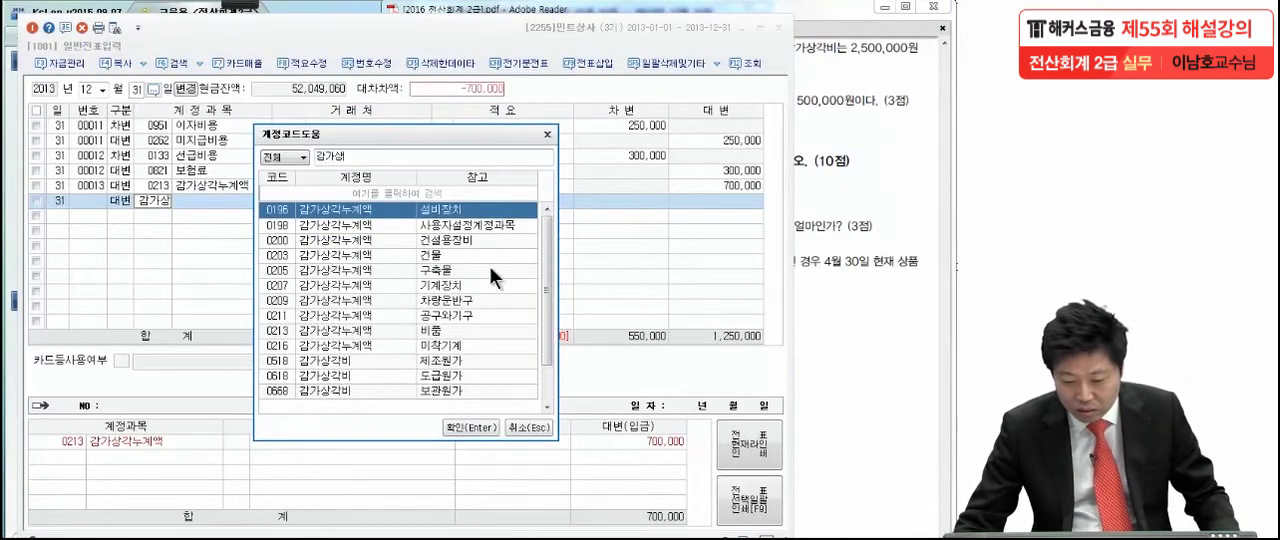
click(465, 254)
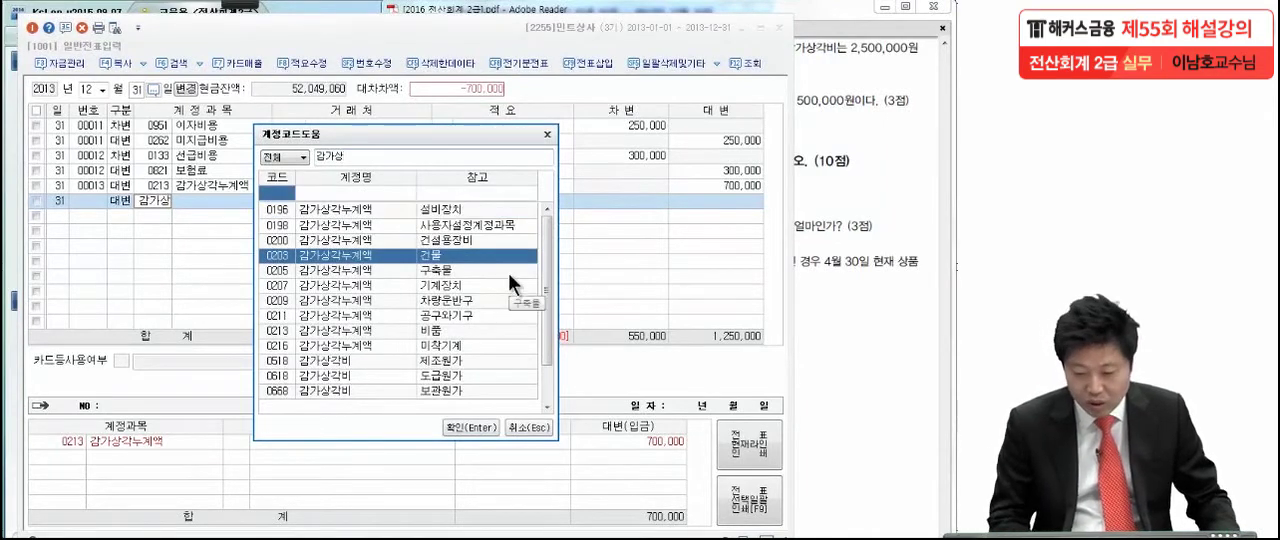
key(Return)
click(711, 202)
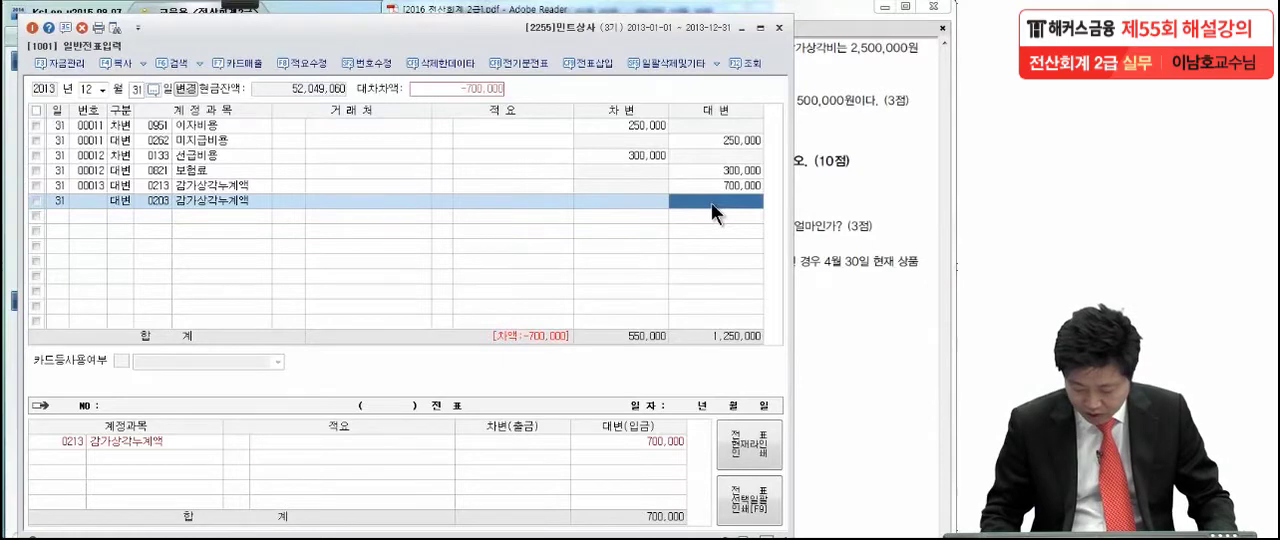
text(2,500,00)
text(0)
key(Return)
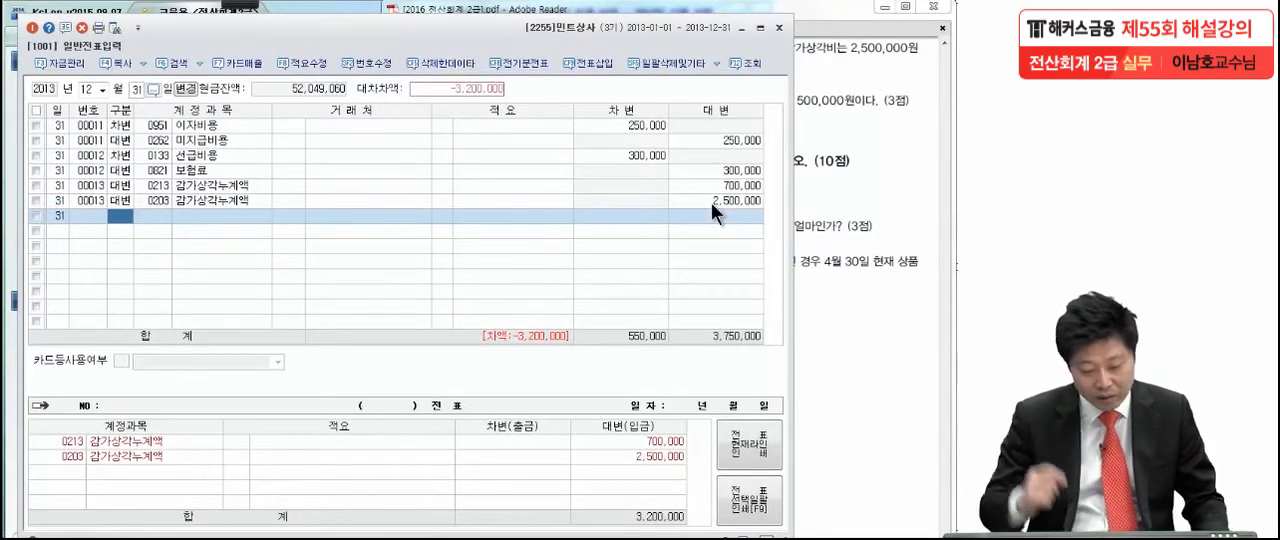
- Enter a debit line for 0818 감가상각비 (판매관리비) of 3,200,000 and switch back to the exam PDF in Adobe Reader
text(3)
key(Return)
text(감가상)
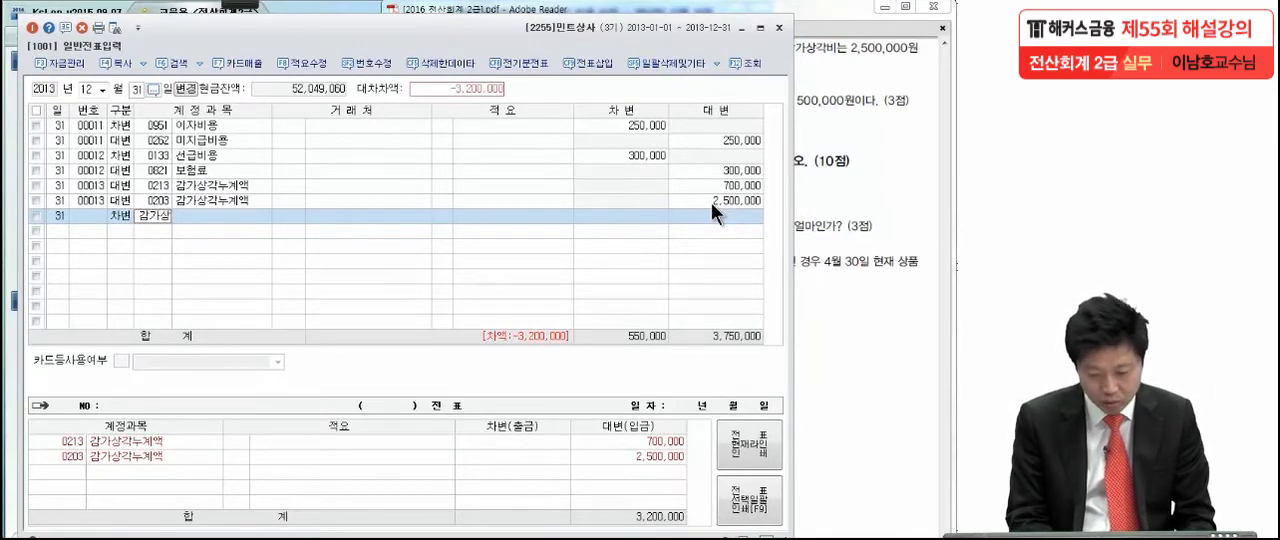
key(Return)
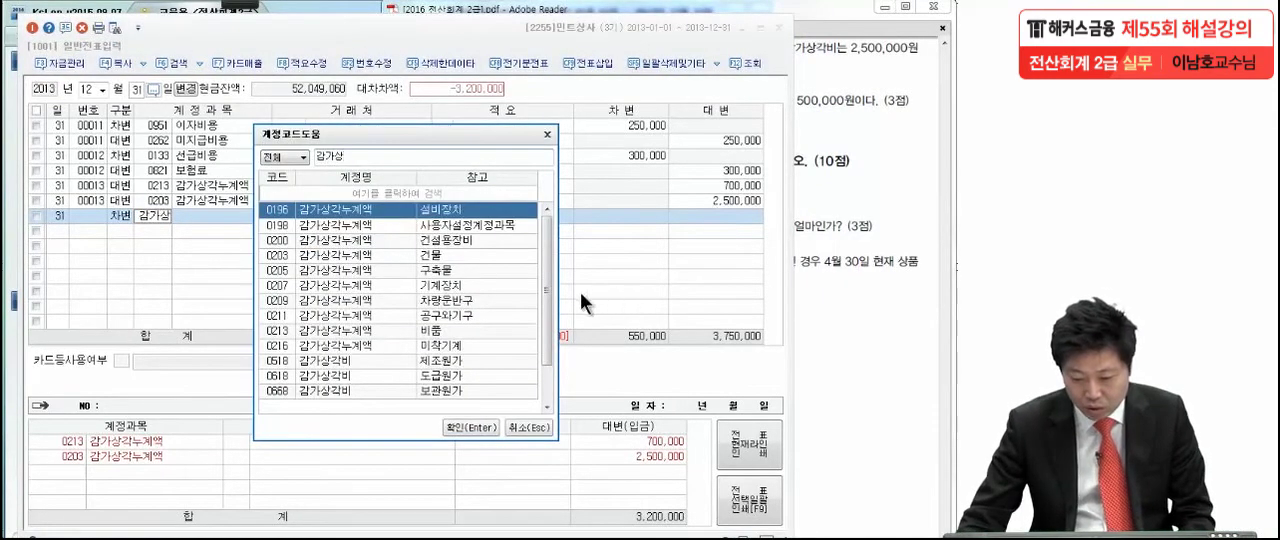
drag(543, 295, 543, 378)
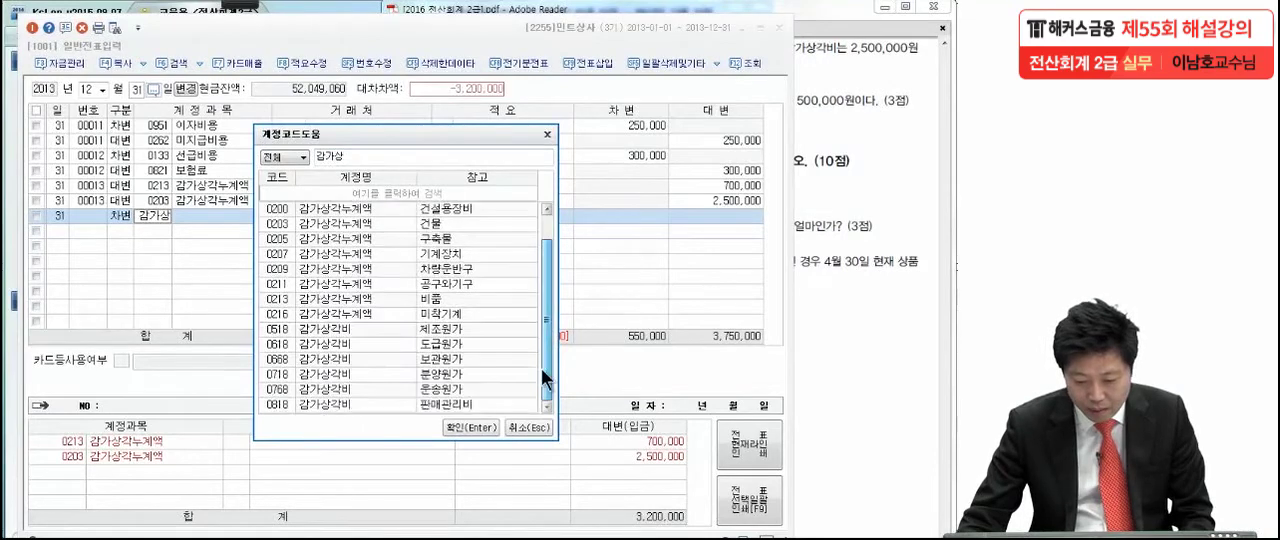
click(405, 405)
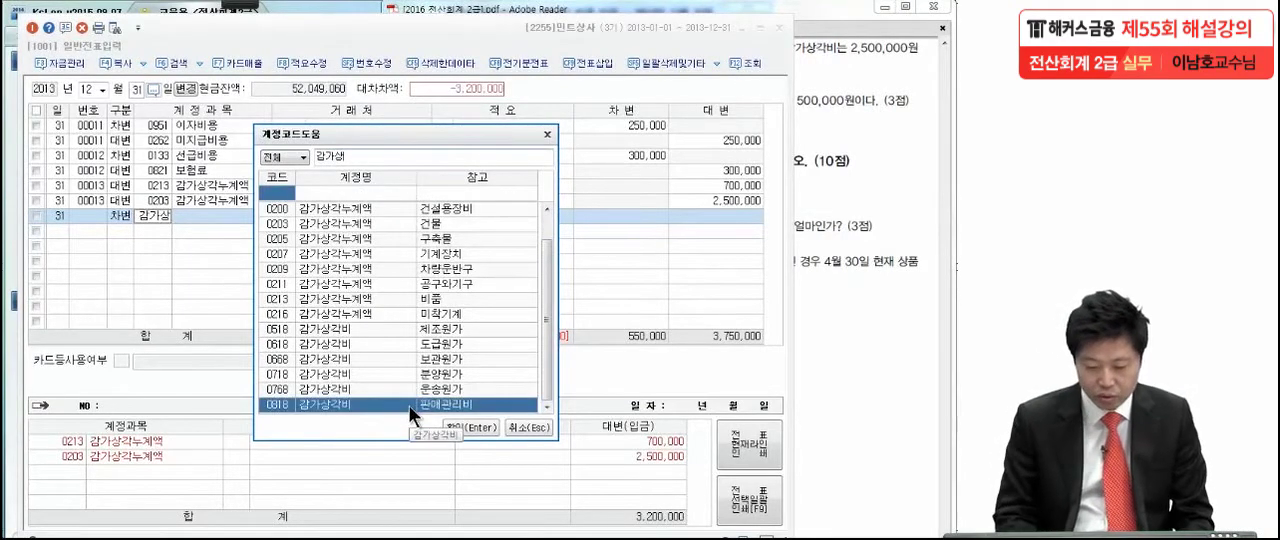
double_click(409, 405)
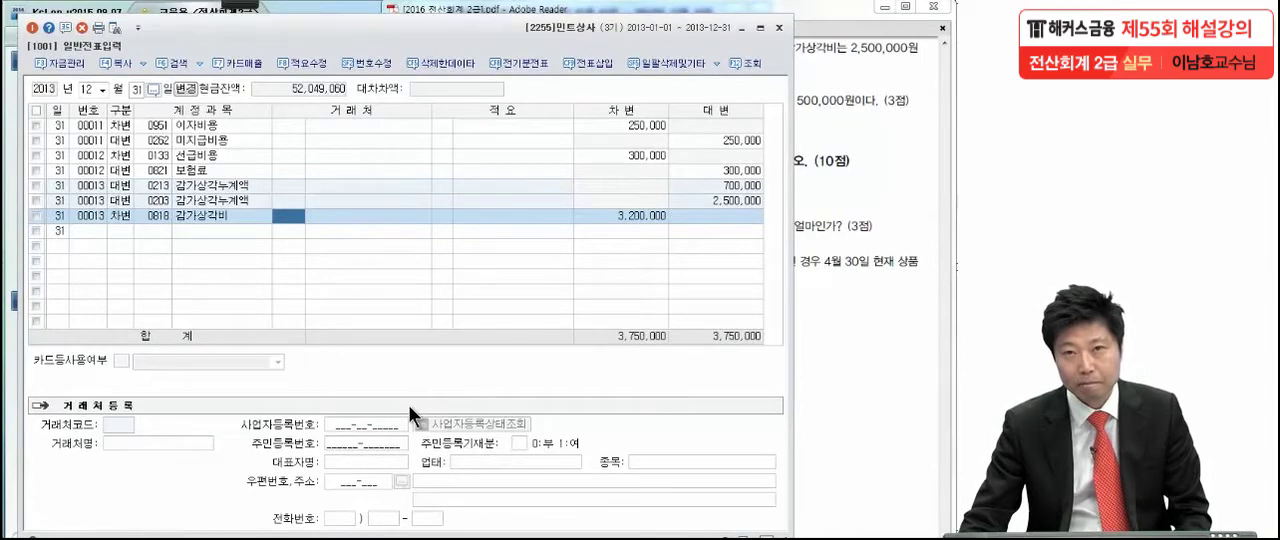
click(880, 206)
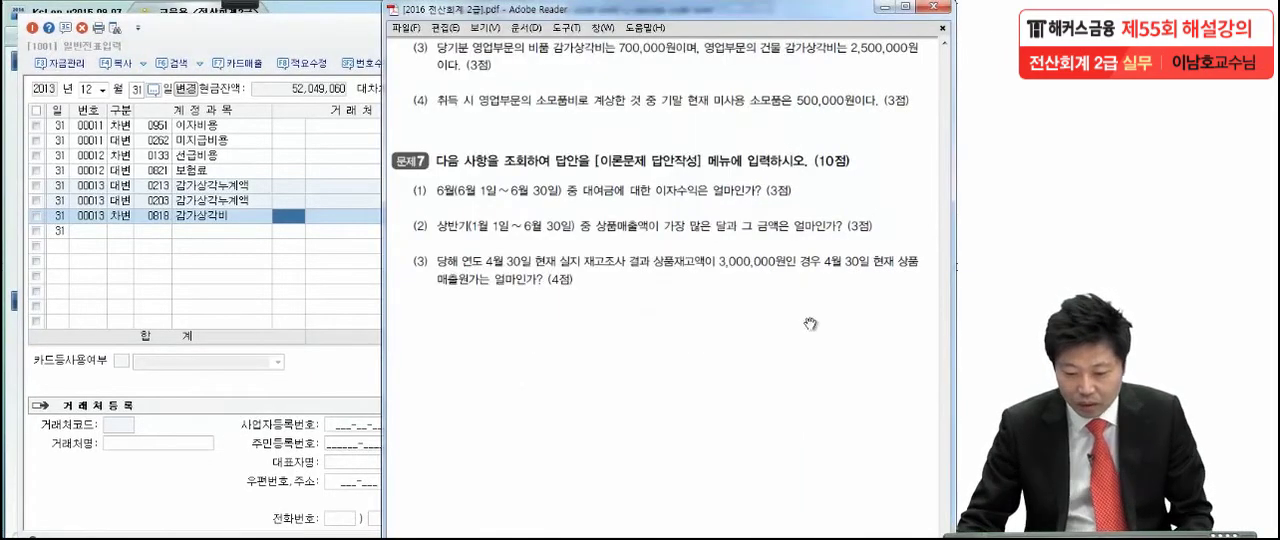
- Circle item (4) of 문제6 in the exam PDF with the red pen, and clear the mark
scroll(796, 336, down, 1)
drag(796, 336, 794, 299)
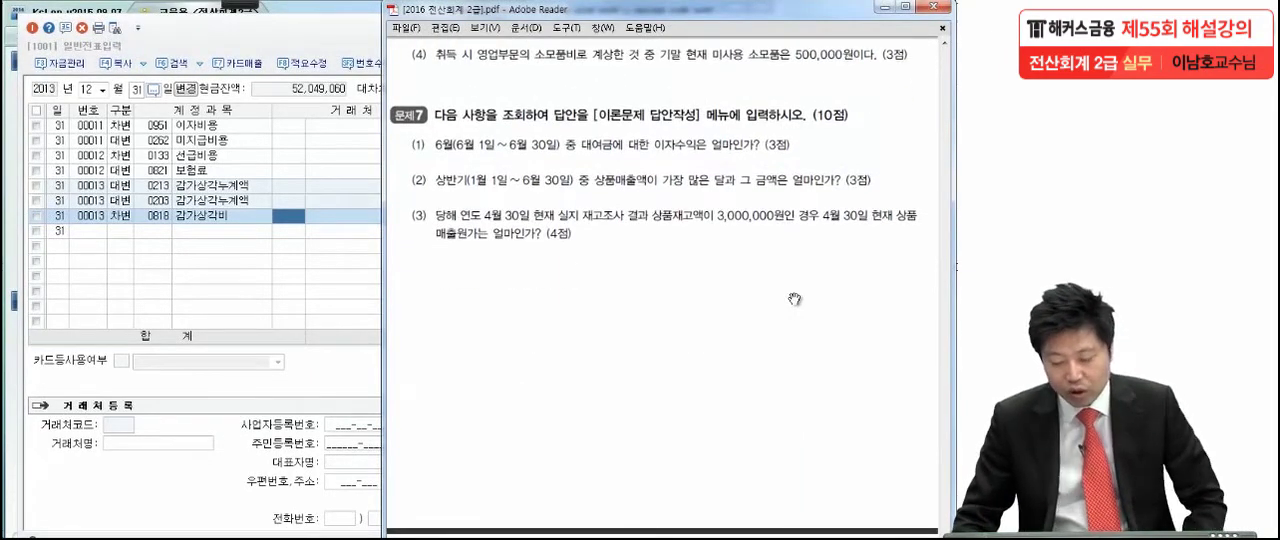
click(232, 6)
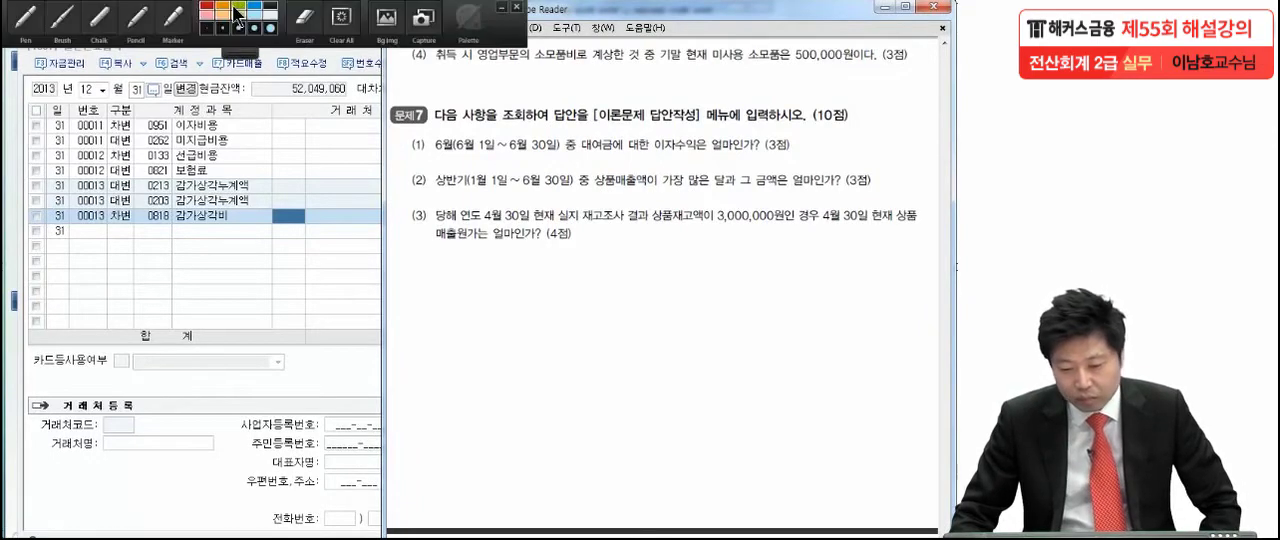
click(65, 20)
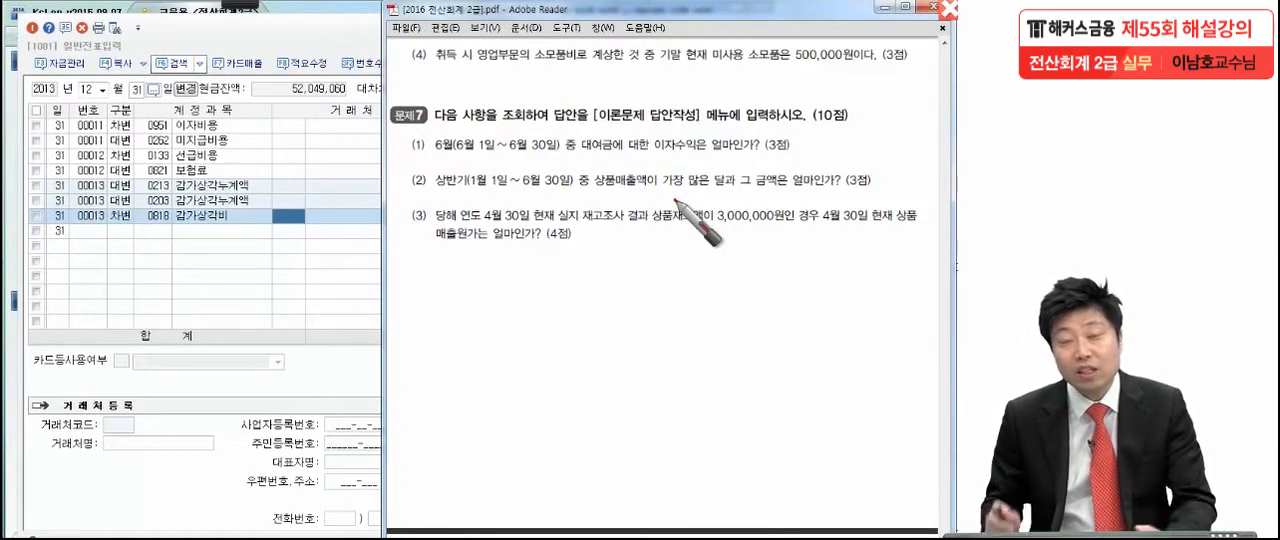
drag(425, 45, 408, 100)
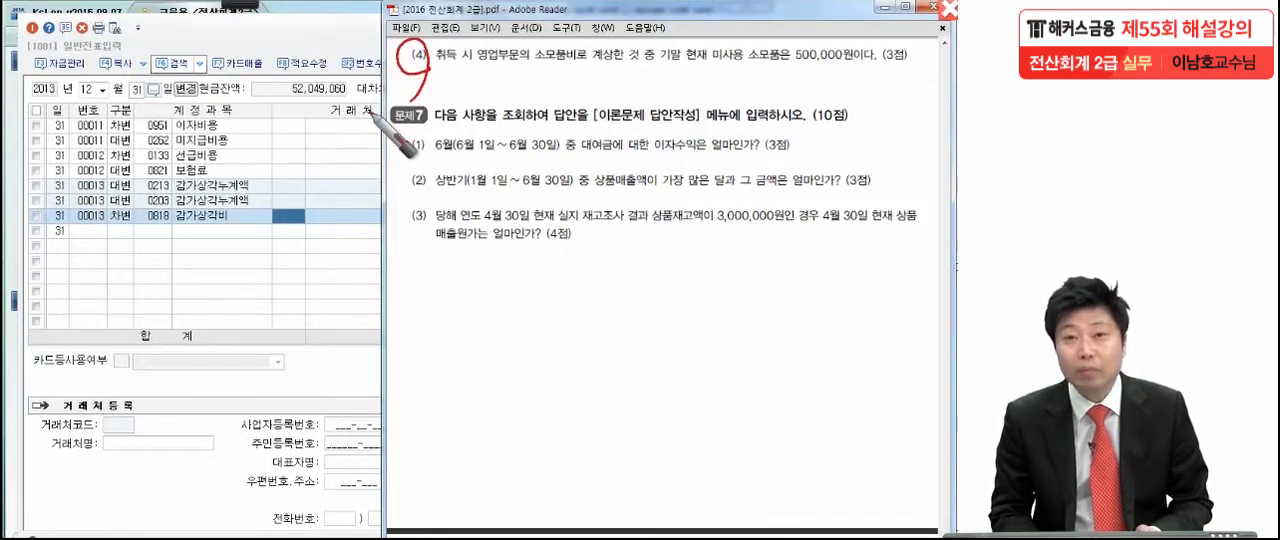
key(Escape)
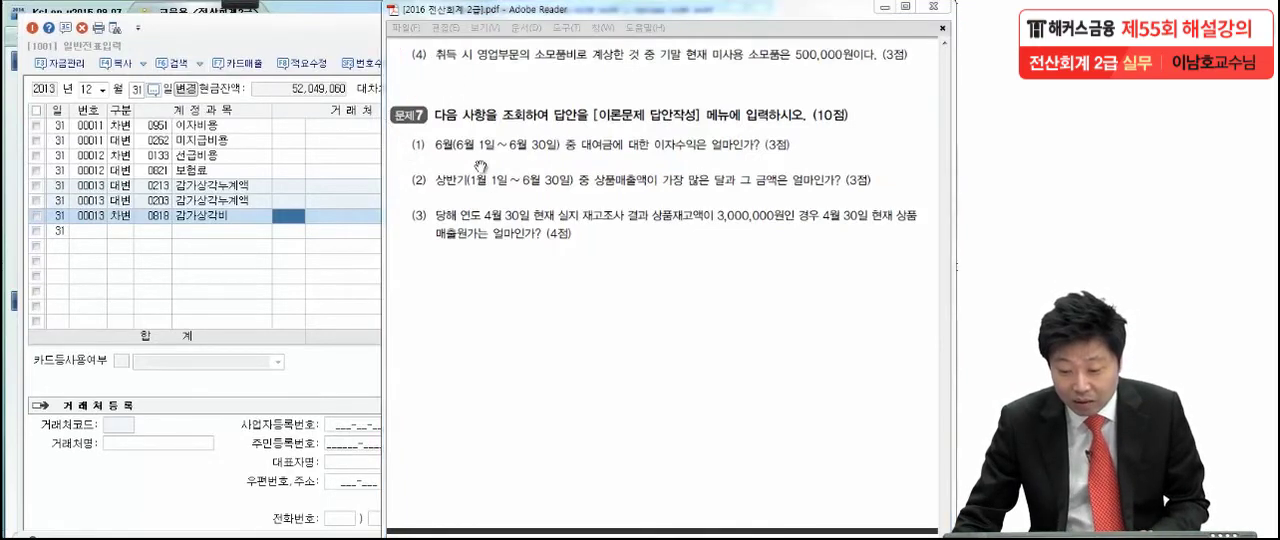
- Circle and underline 소모품비 in item (4), and mark 9월 1일 and the 보험료 900,000원 payment in item (2)
scroll(478, 170, up, 2)
drag(473, 230, 485, 270)
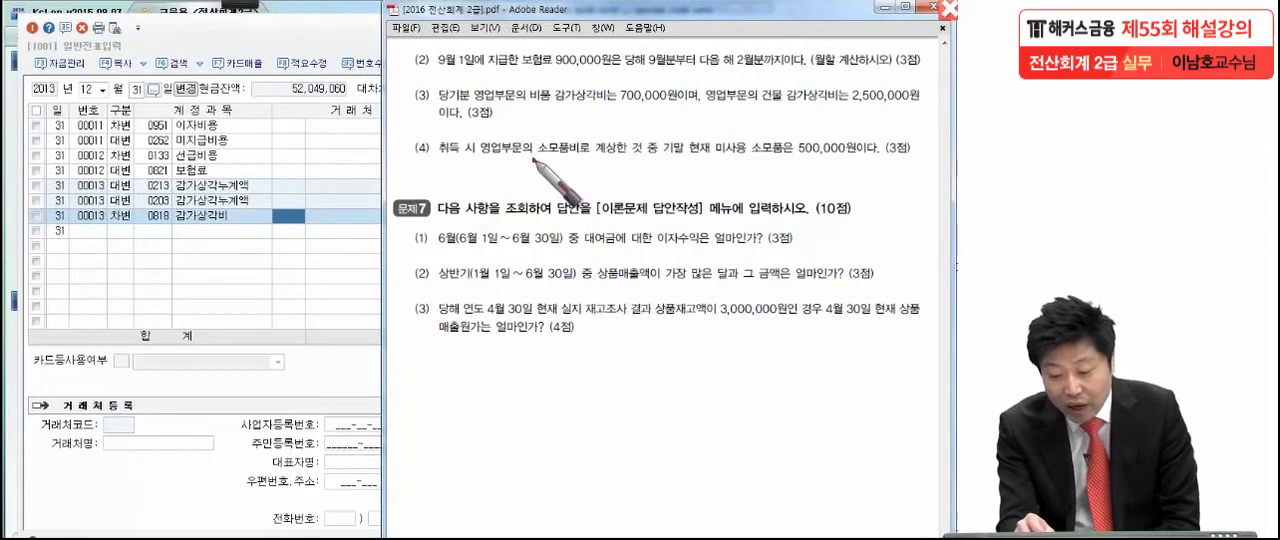
mouse_move(533, 160)
mouse_down()
mouse_move(578, 152)
mouse_move(542, 160)
mouse_move(556, 130)
mouse_move(580, 145)
mouse_move(566, 162)
mouse_move(524, 168)
mouse_move(575, 170)
mouse_up()
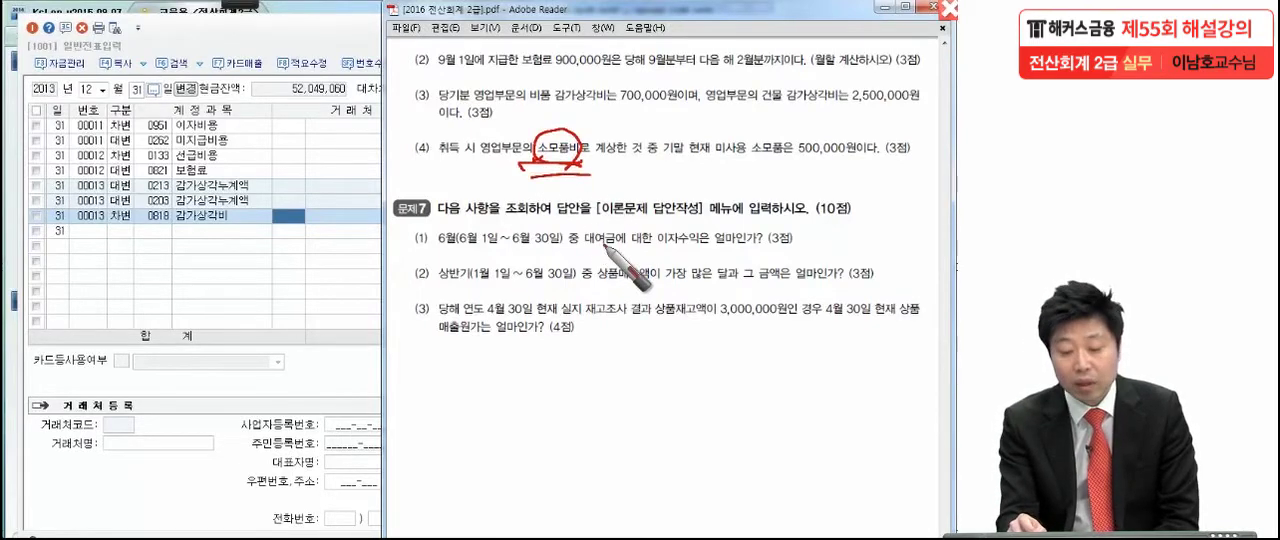
mouse_move(480, 70)
mouse_down()
mouse_move(437, 67)
mouse_move(484, 64)
mouse_up()
drag(430, 78, 622, 72)
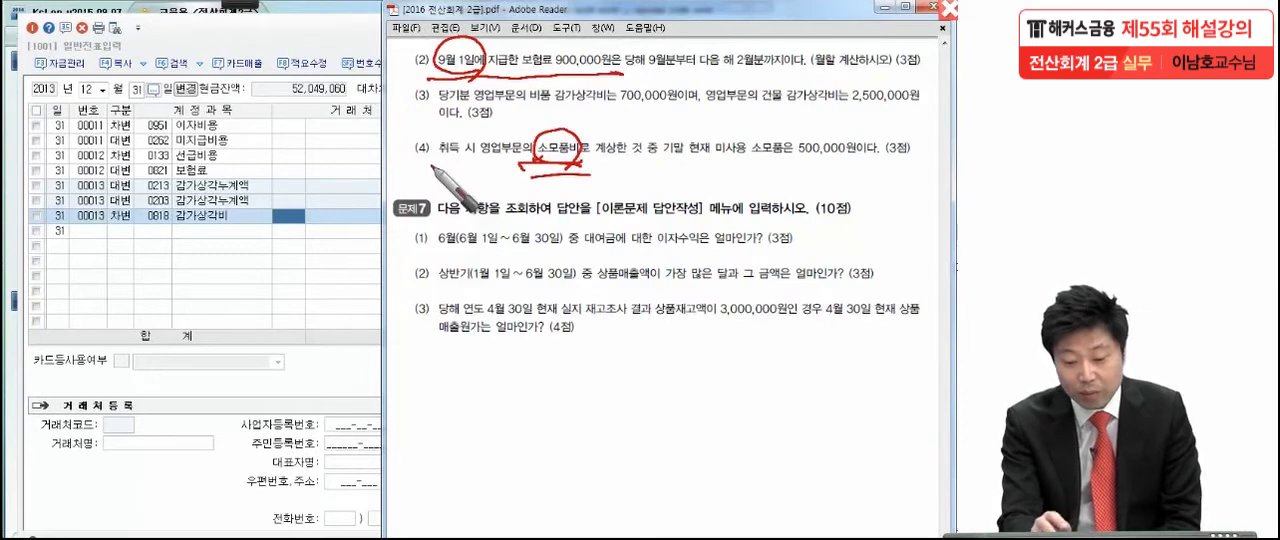
- Circle the numbers of items (2) and (4), and draw a circled check mark beside each one
drag(420, 38, 412, 40)
drag(422, 128, 416, 130)
mouse_move(340, 22)
mouse_down()
mouse_move(374, 40)
mouse_move(371, 27)
mouse_up()
mouse_move(358, 13)
mouse_down()
mouse_move(371, 26)
mouse_move(356, 12)
mouse_up()
mouse_move(354, 145)
mouse_down()
mouse_move(366, 163)
mouse_move(376, 132)
mouse_up()
mouse_move(366, 120)
mouse_down()
mouse_move(392, 142)
mouse_move(329, 225)
mouse_up()
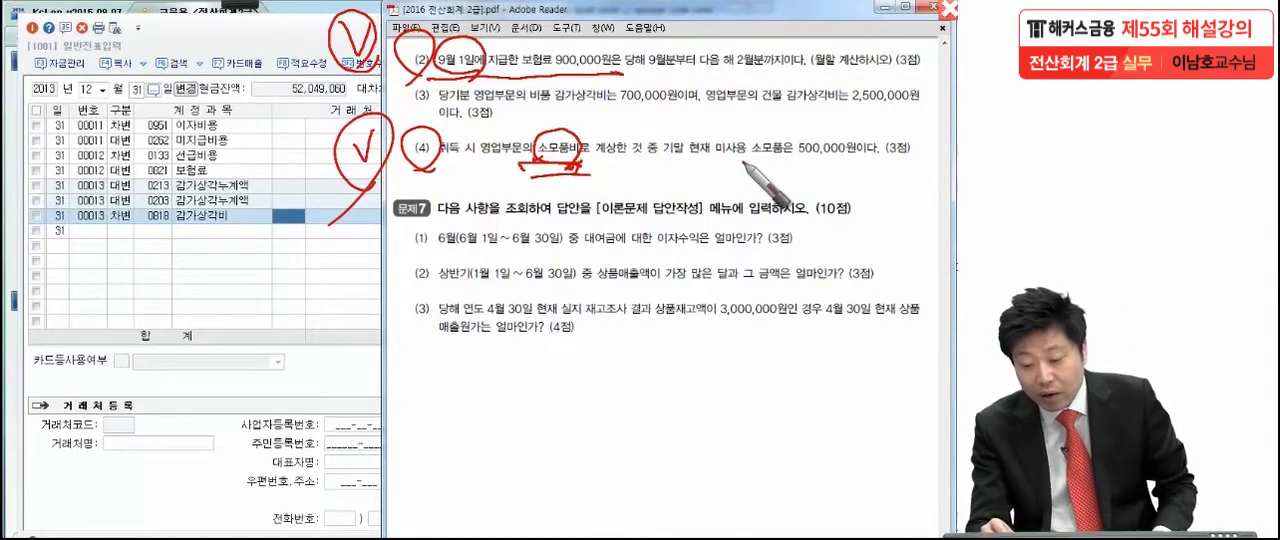
- Mark 500,000원 in item (4), sketch its debit and credit entry with an arrow from the amount, and clear all marks
drag(798, 156, 878, 154)
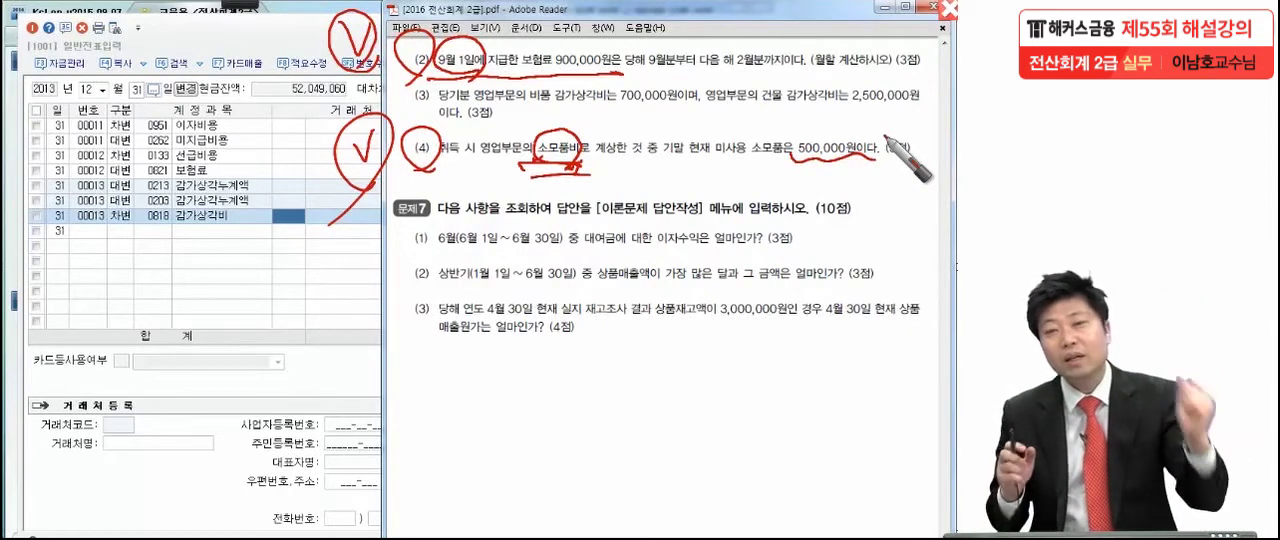
mouse_move(700, 230)
mouse_down()
mouse_move(888, 248)
mouse_move(690, 212)
mouse_move(628, 295)
mouse_move(918, 273)
mouse_up()
drag(682, 291, 916, 284)
drag(560, 255, 574, 266)
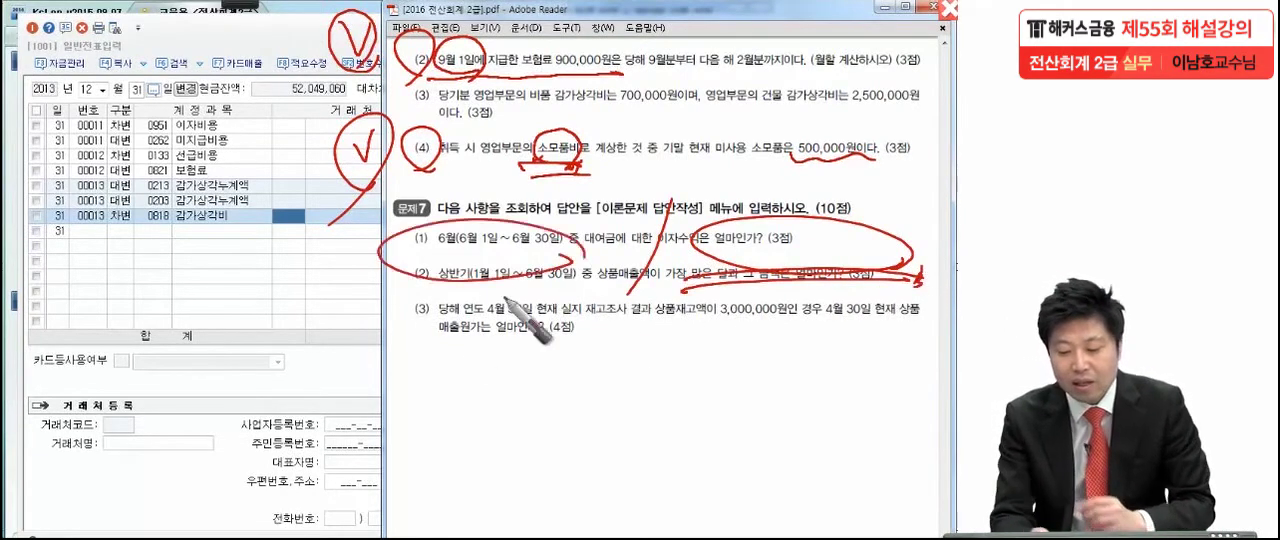
mouse_move(430, 213)
mouse_down()
mouse_move(403, 247)
mouse_move(500, 225)
mouse_move(501, 277)
mouse_up()
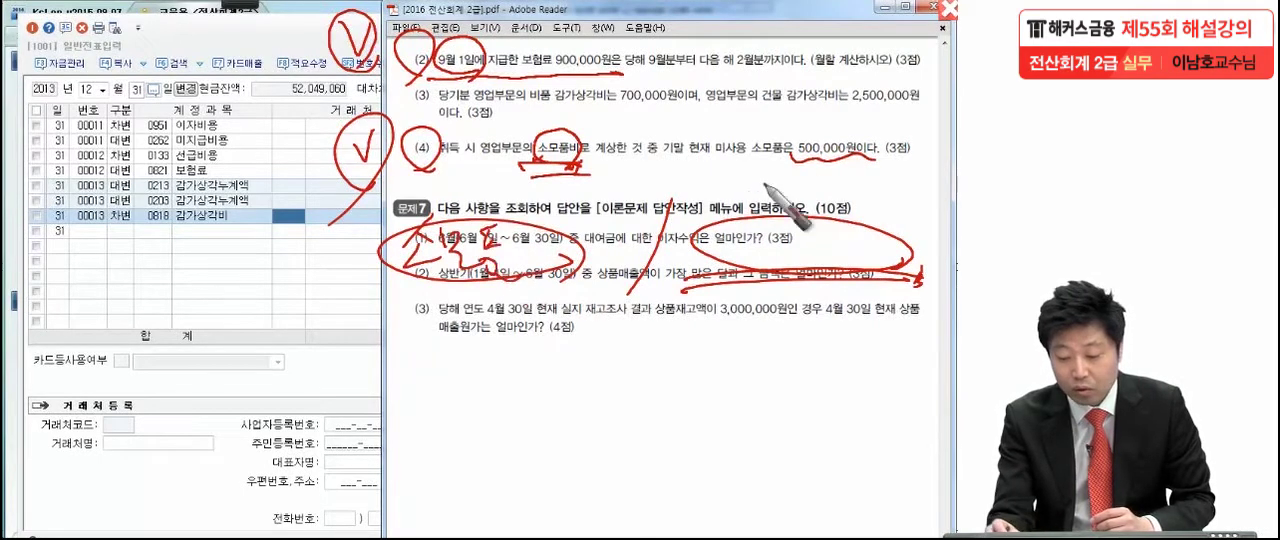
drag(797, 158, 660, 240)
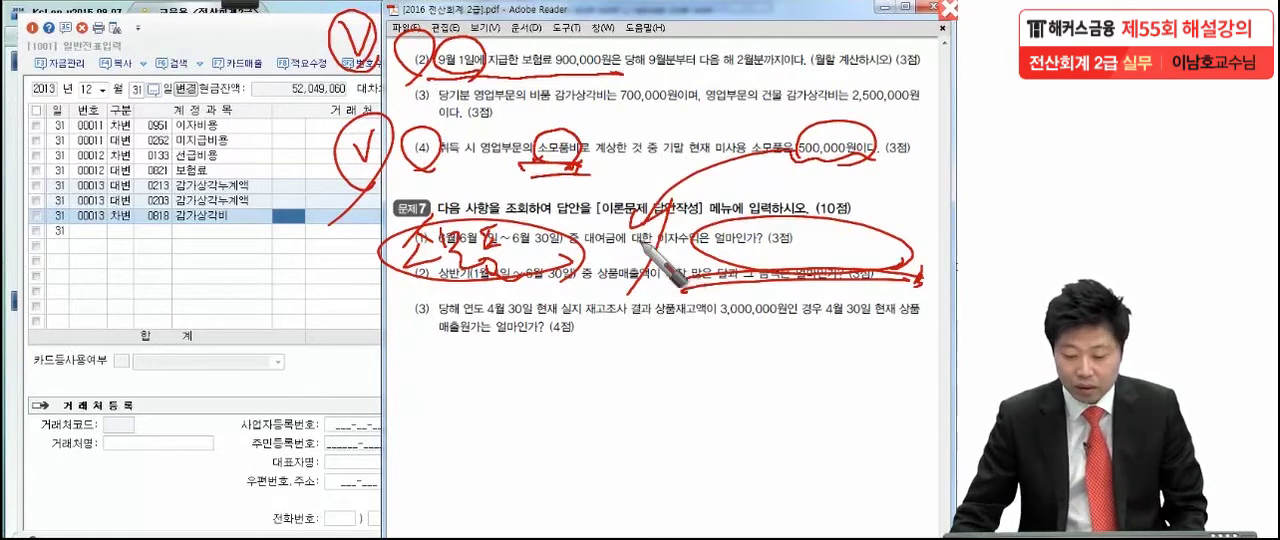
key(Escape)
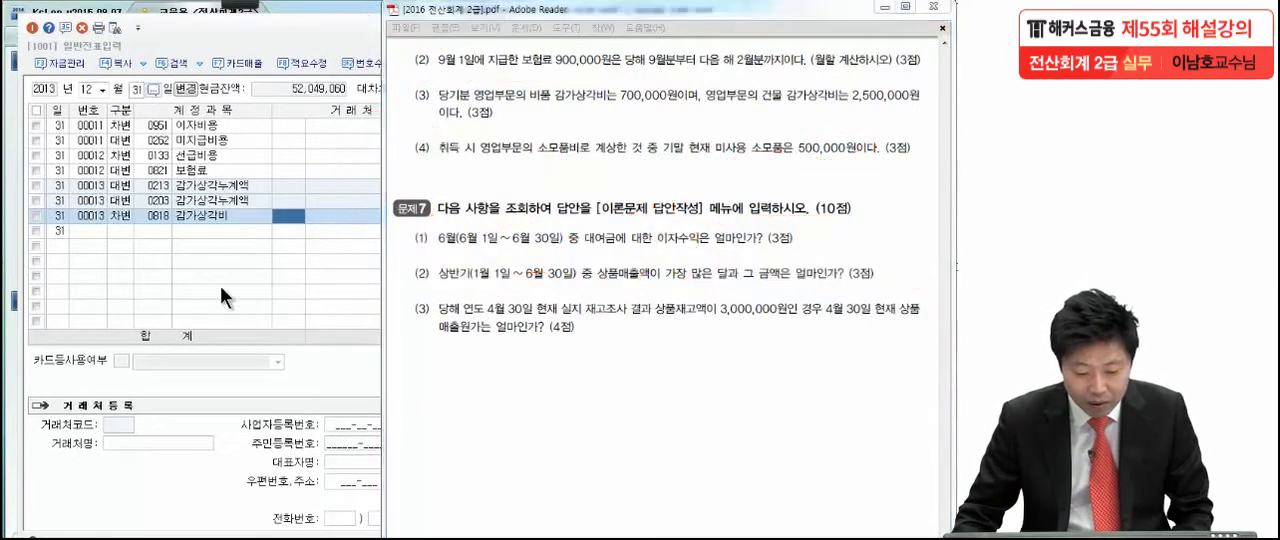
- Switch to KcLep and enter a debit line for 0122 소모품 of 500,000 on 12월 31일
click(121, 232)
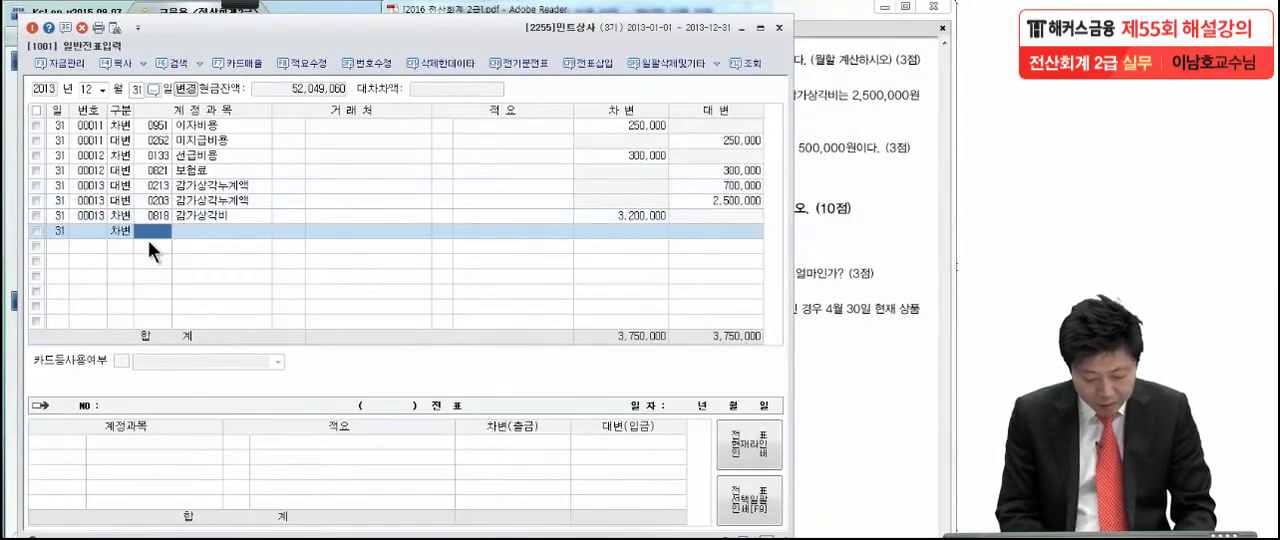
text(소모)
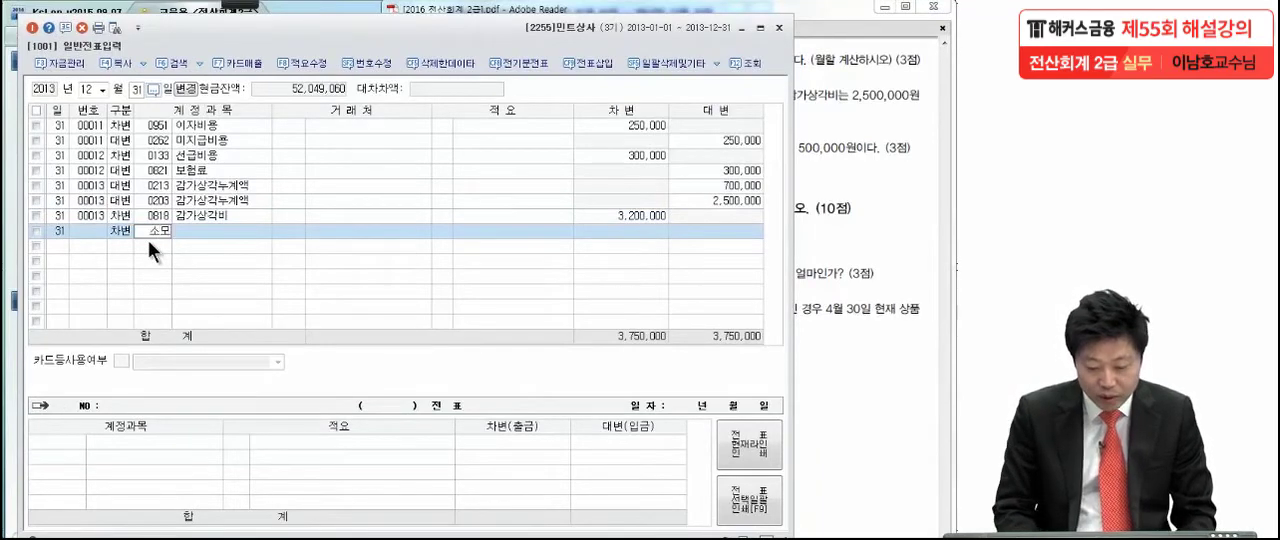
key(Return)
key(Return)
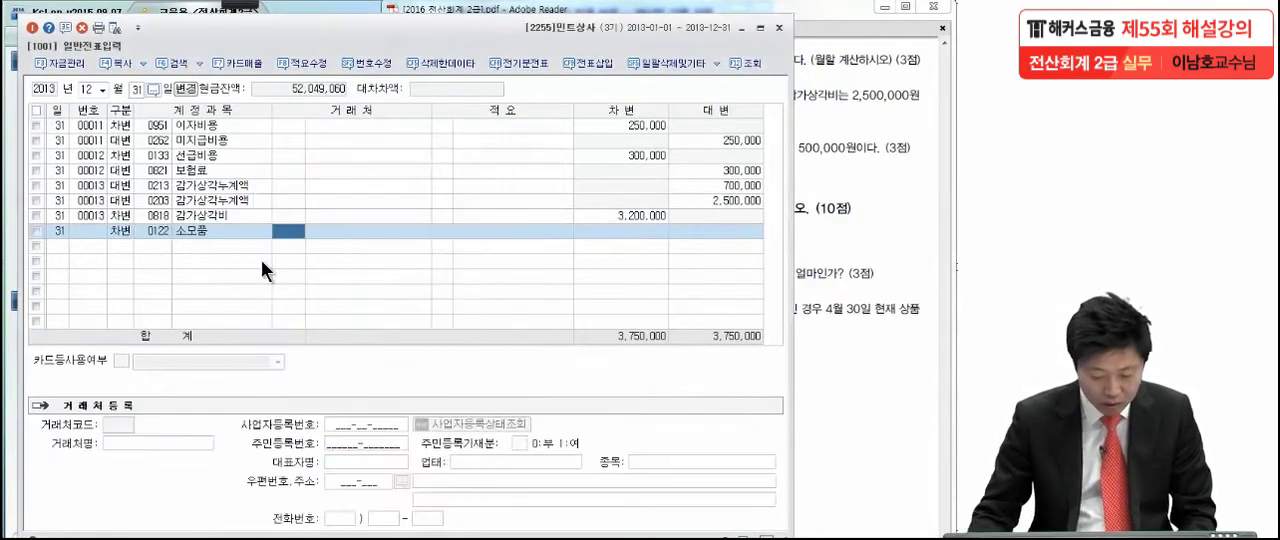
click(623, 232)
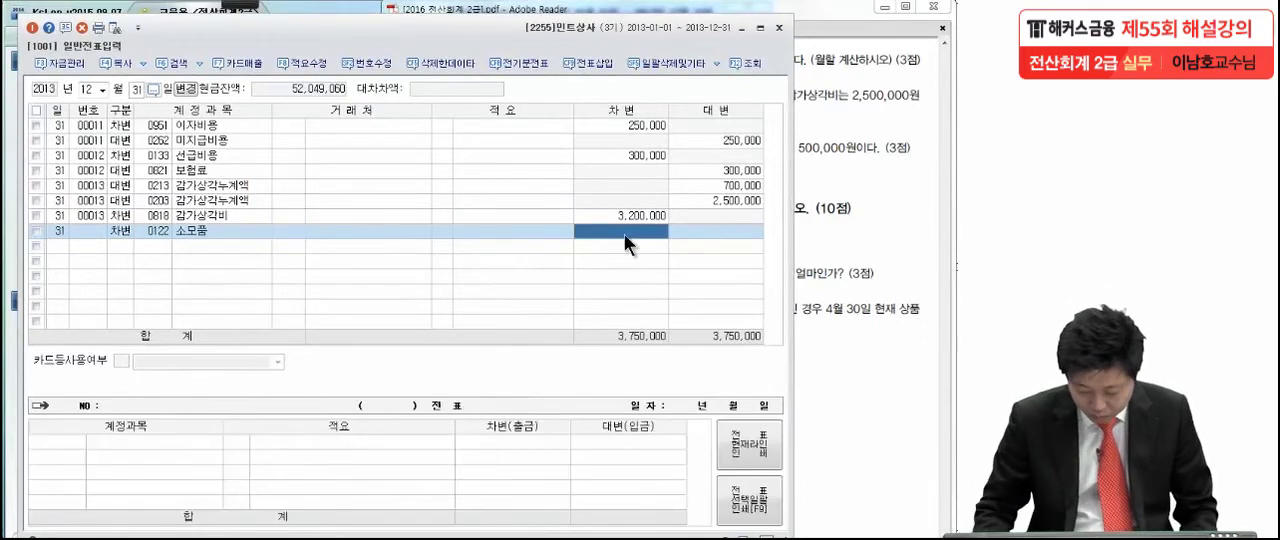
text(500,000)
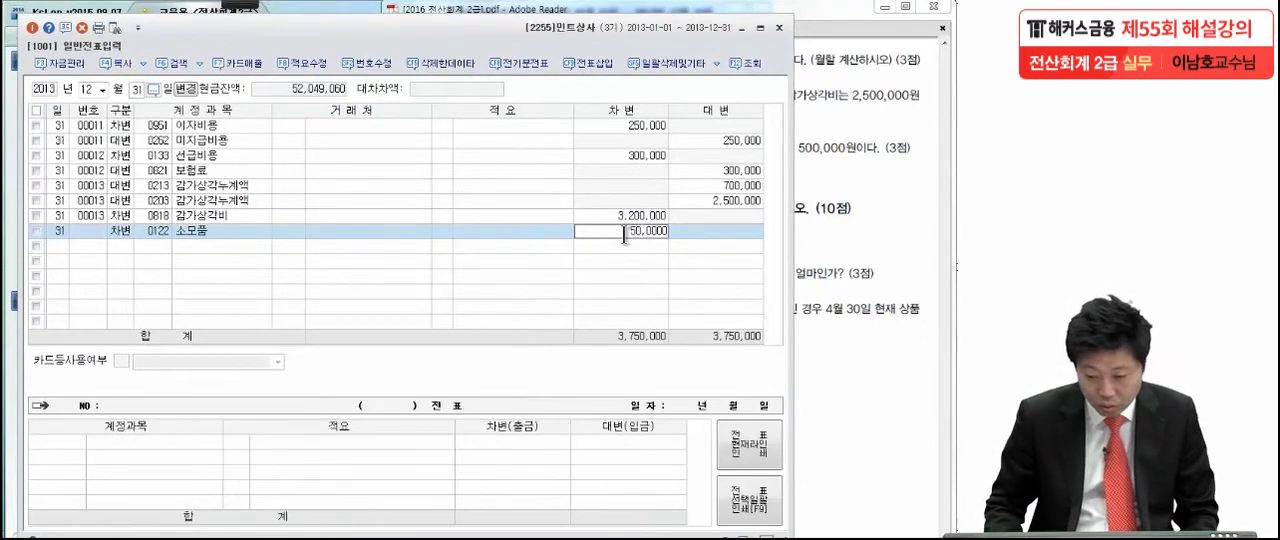
key(Return)
- Enter a credit line for 0830 소모품비 (판매관리비) of 500,000 on 12월 31일
text(4)
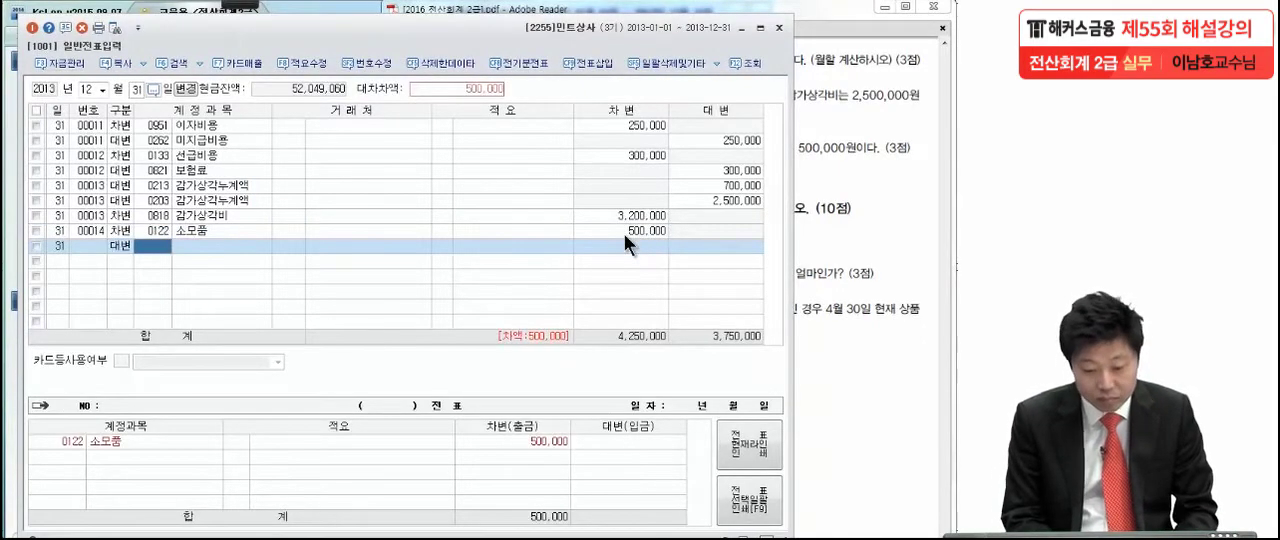
text(소모품)
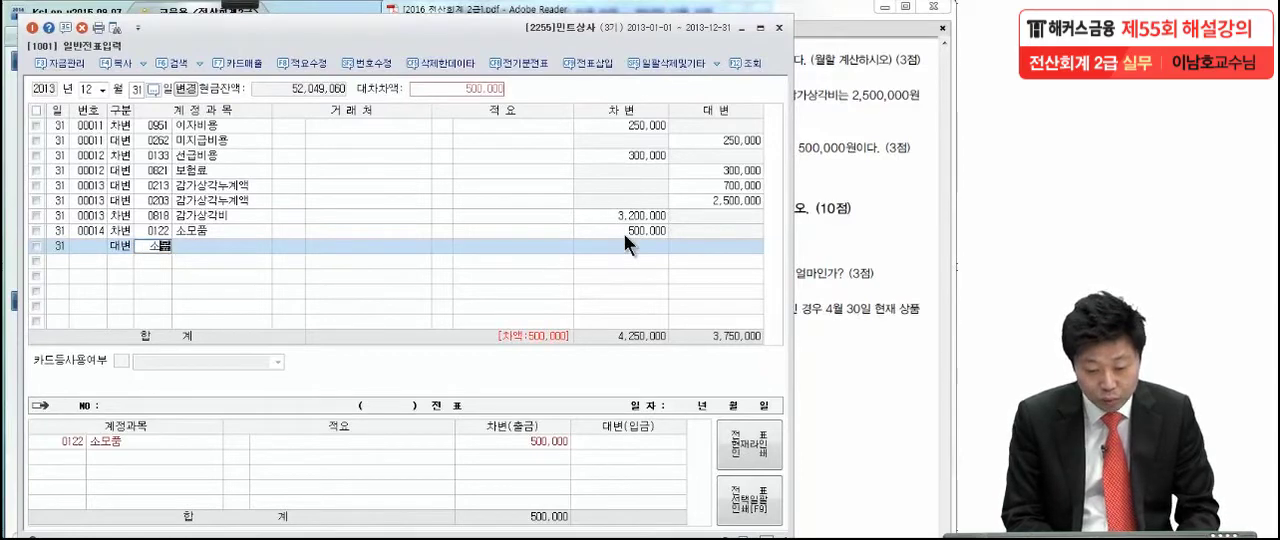
key(BackSpace)
key(Return)
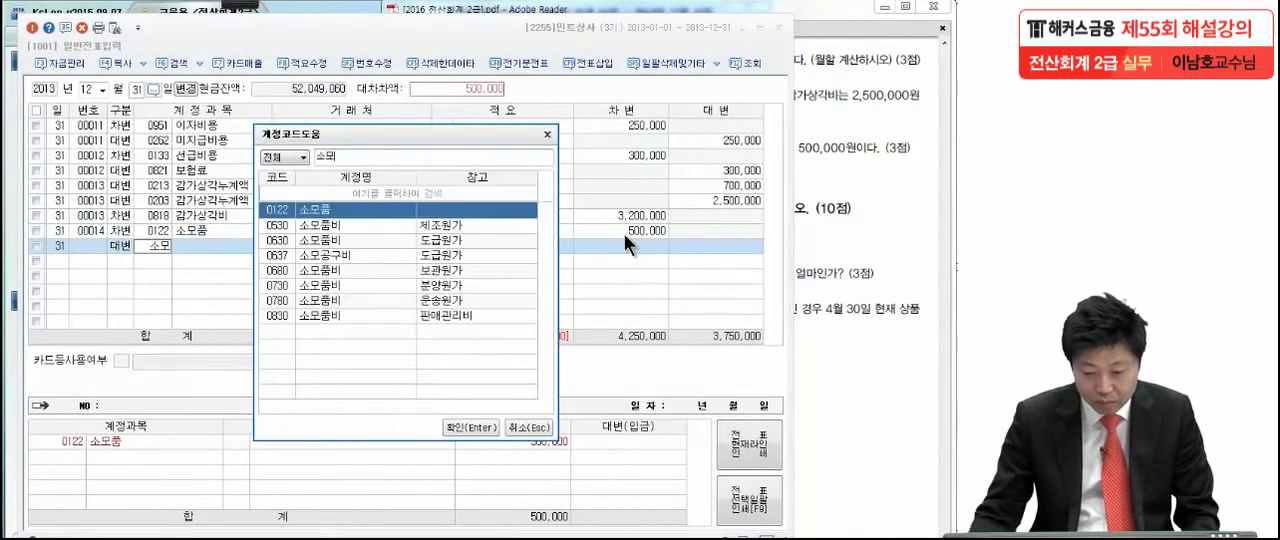
click(341, 314)
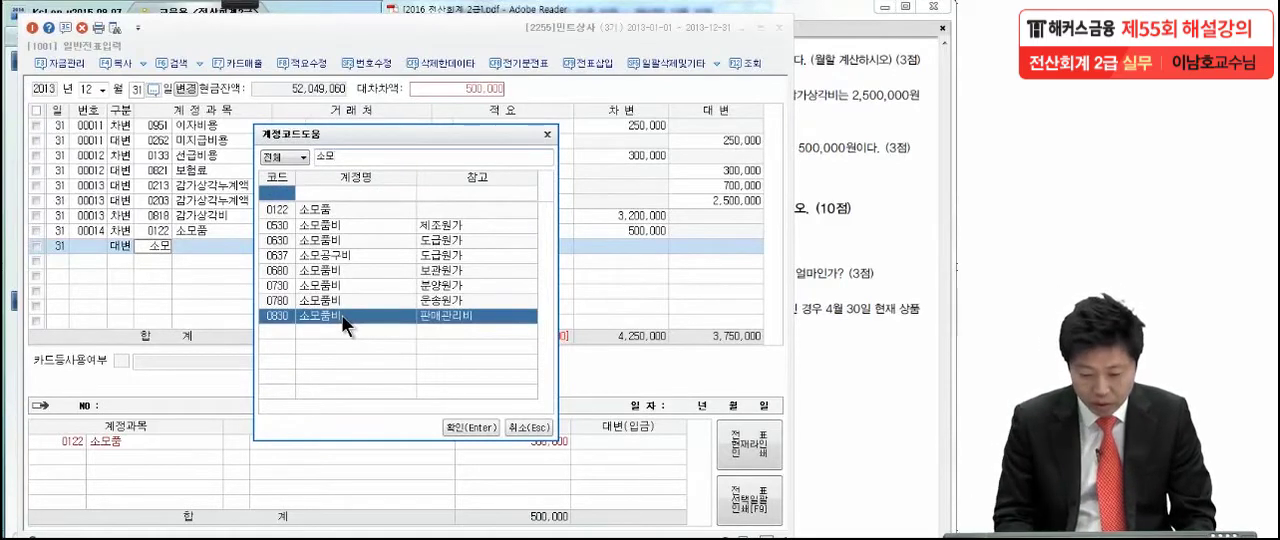
key(Return)
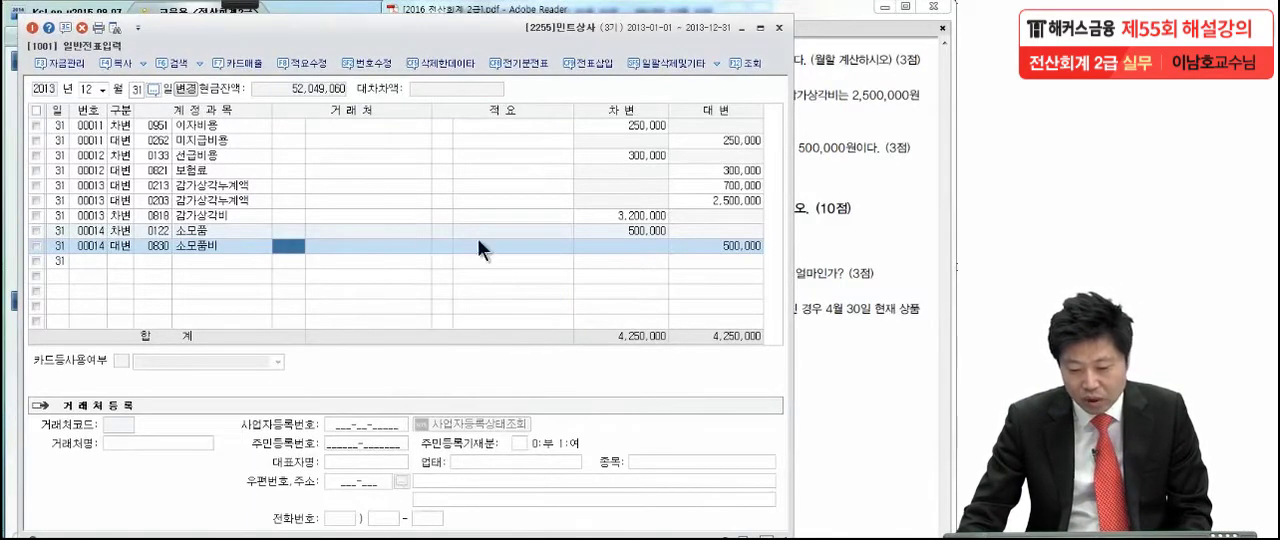
click(662, 236)
click(720, 248)
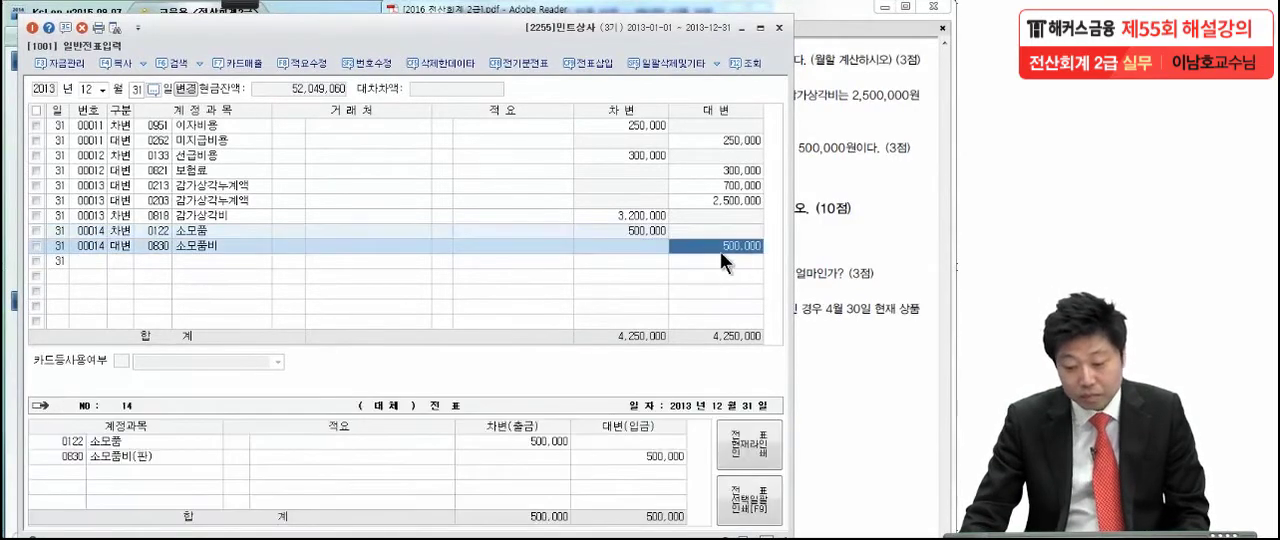
- Close the 일반전표입력 window in KcLep and show the 문제7 items in the exam PDF
click(898, 227)
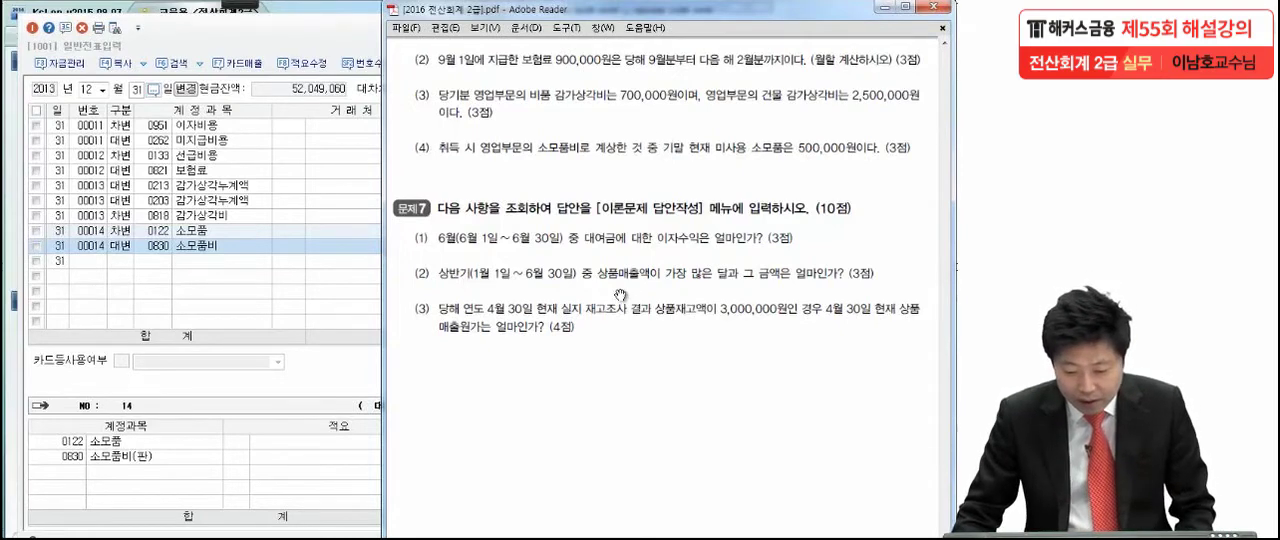
click(297, 35)
click(779, 27)
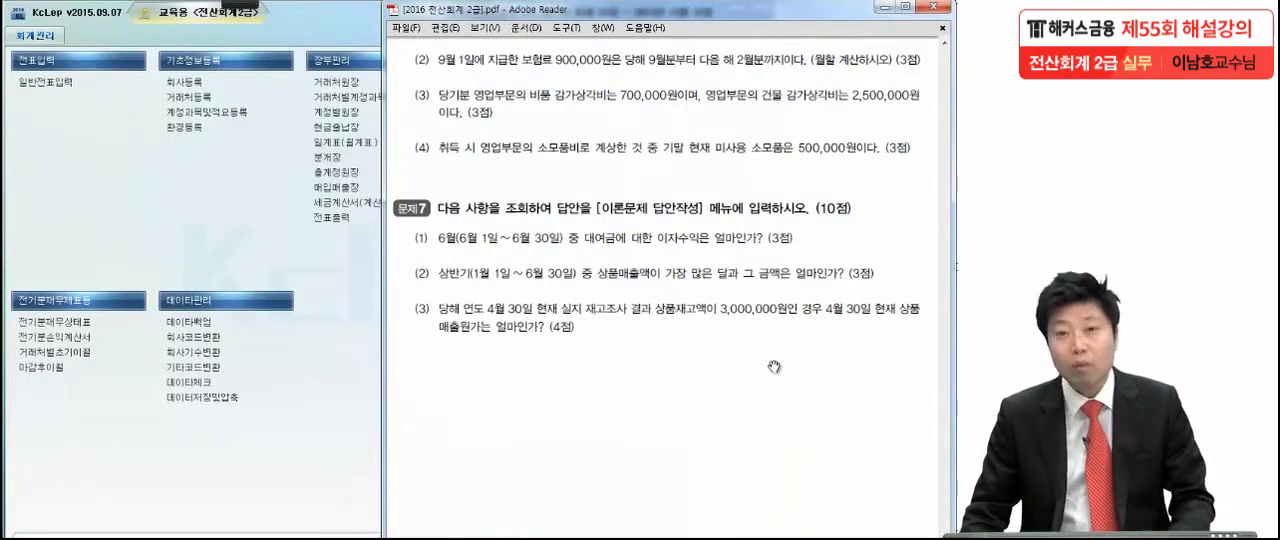
scroll(768, 330, down, 4)
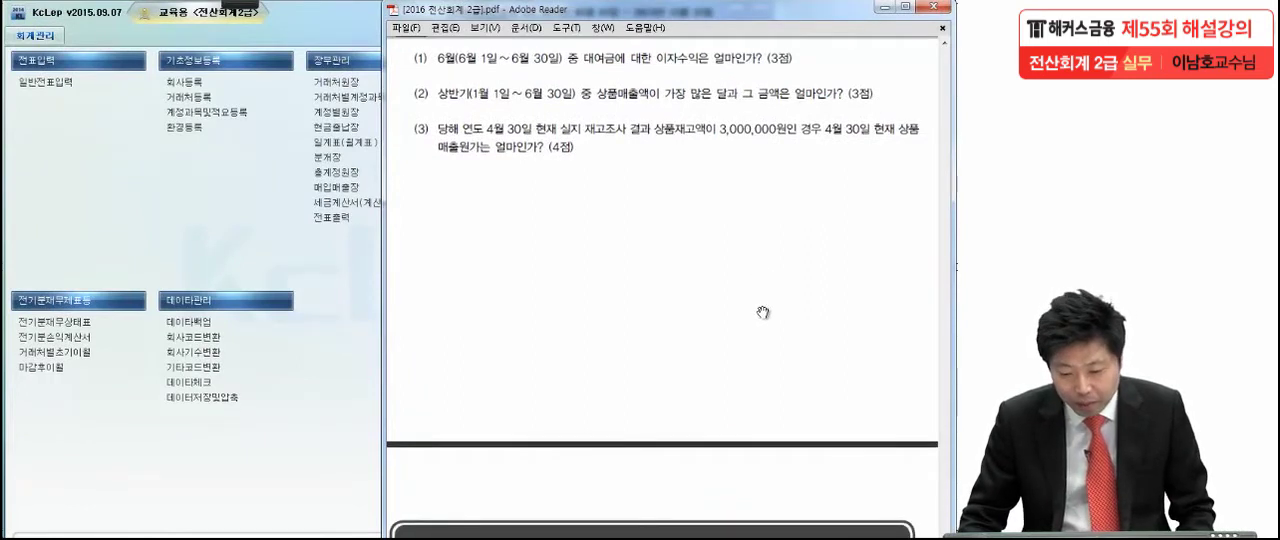
- Mark 6월 and 이자수익 in item (1) of 문제7 with the pen, and clear the marks
mouse_move(236, 8)
click(28, 25)
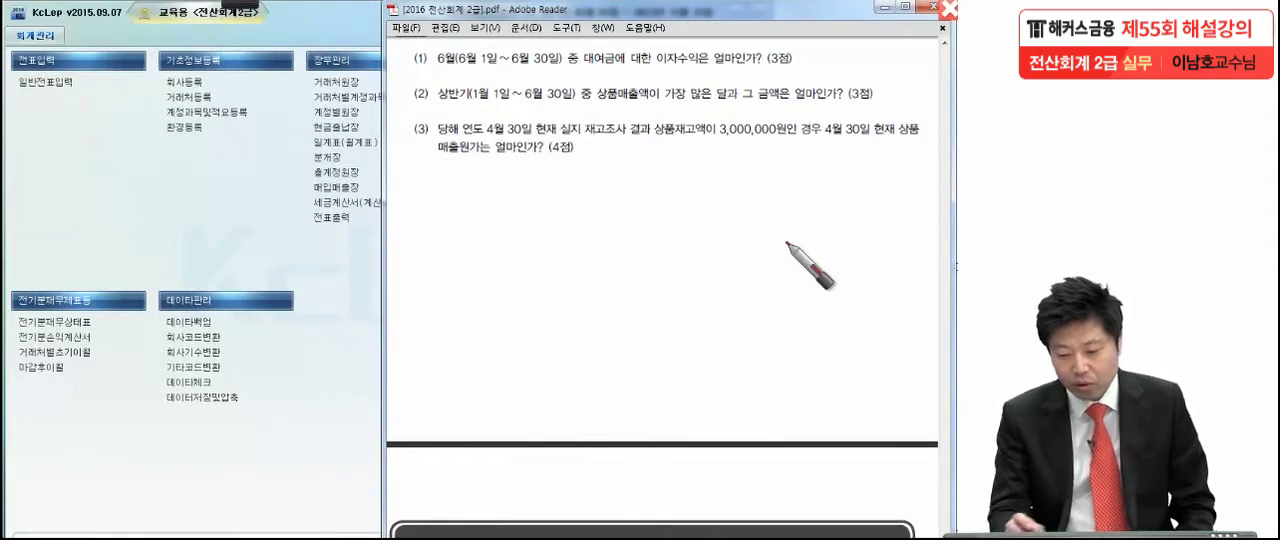
click(565, 64)
mouse_move(648, 72)
mouse_down()
mouse_move(780, 67)
mouse_move(662, 75)
mouse_move(705, 40)
mouse_up()
drag(452, 50, 438, 108)
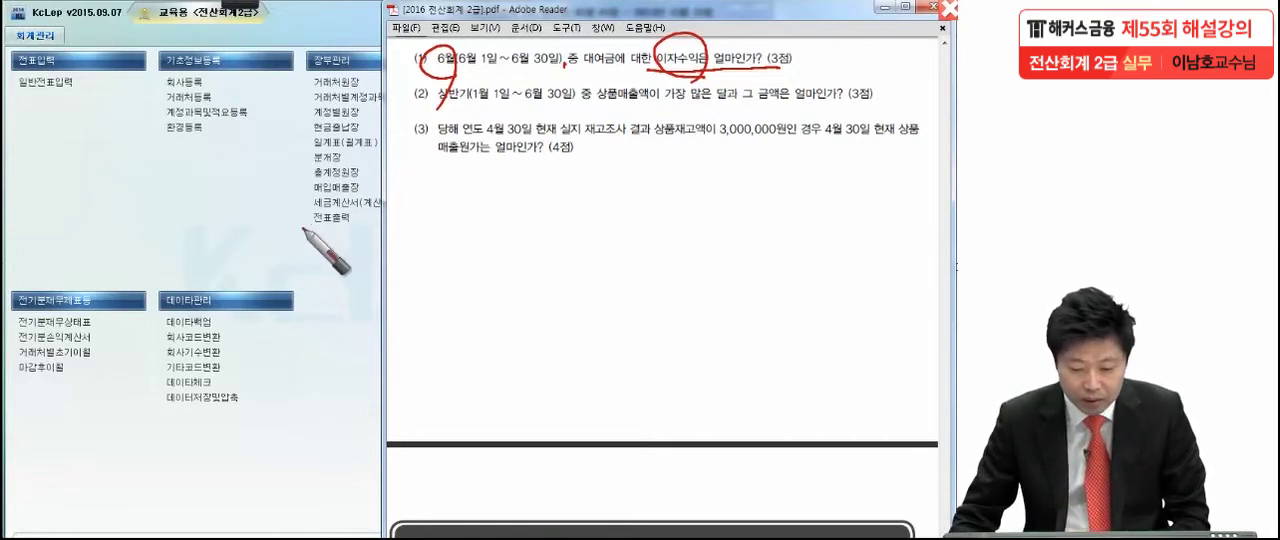
key(Escape)
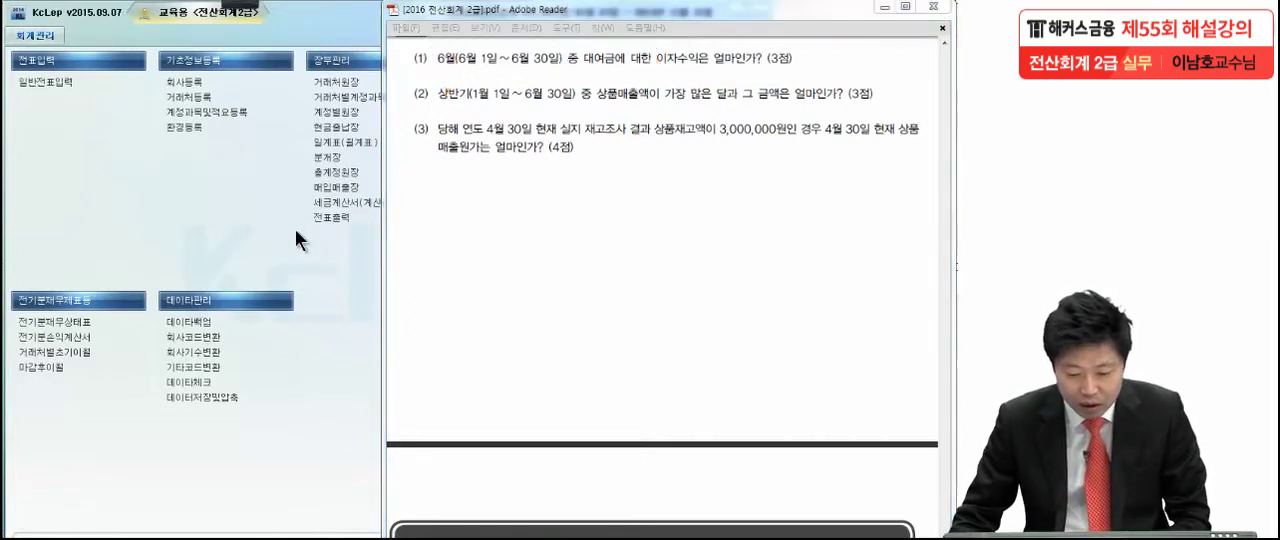
- Open 총계정원장 in KcLep and set the monthly inquiry period from 2013-06-01 to 2013-06-30
click(327, 170)
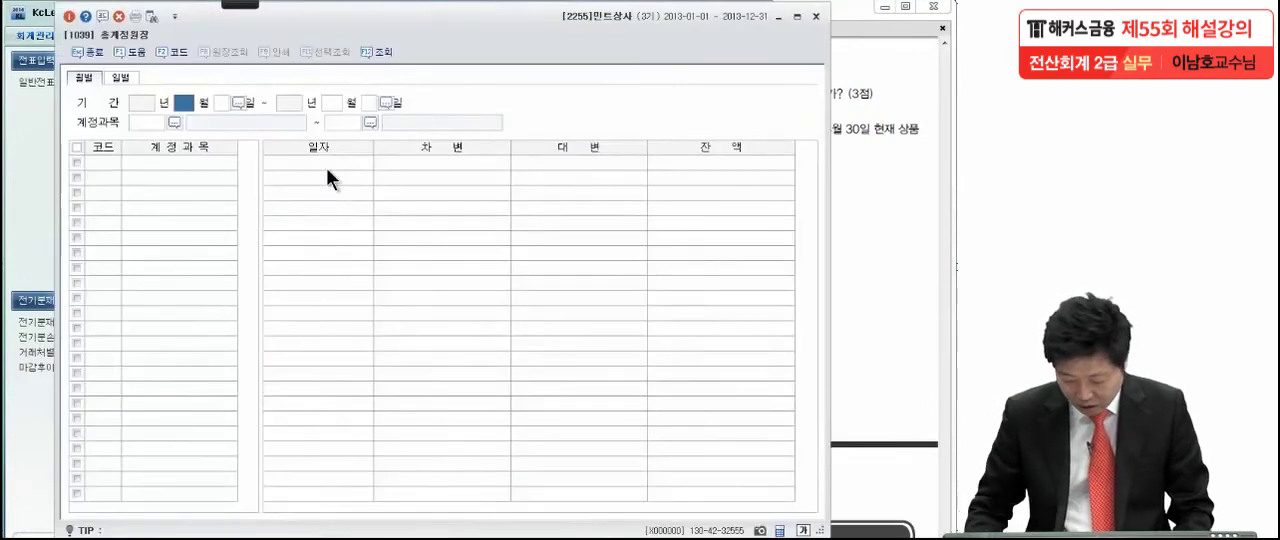
text(06)
key(Return)
key(Return)
text(06)
key(Return)
key(Return)
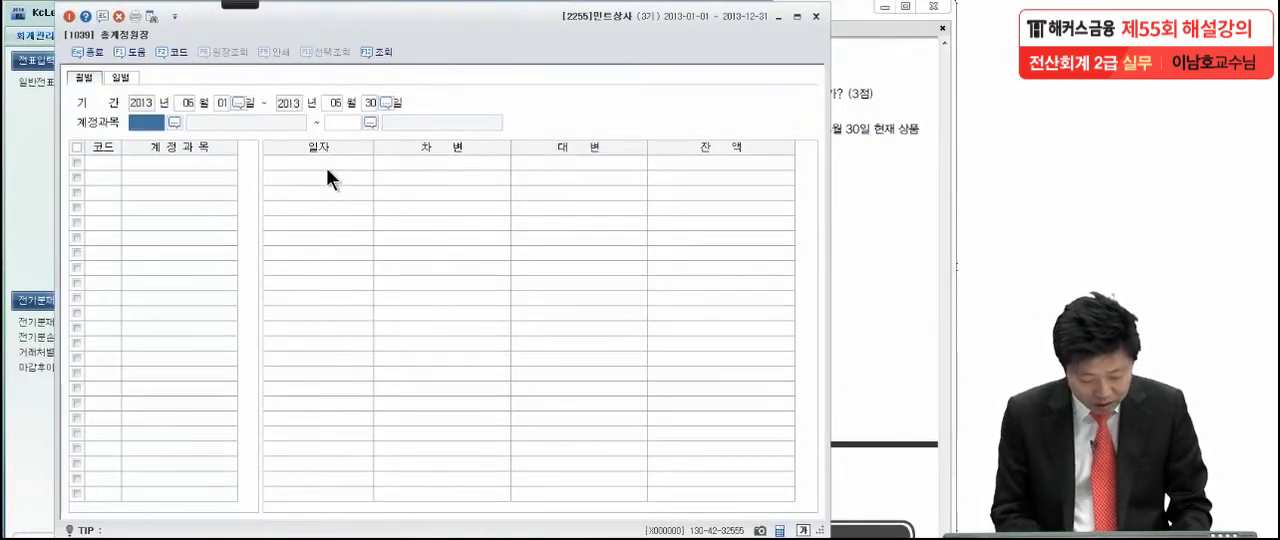
- Look up the account 이자수익 and run the monthly ledger inquiry for 0901 이자수익 only
key(F2)
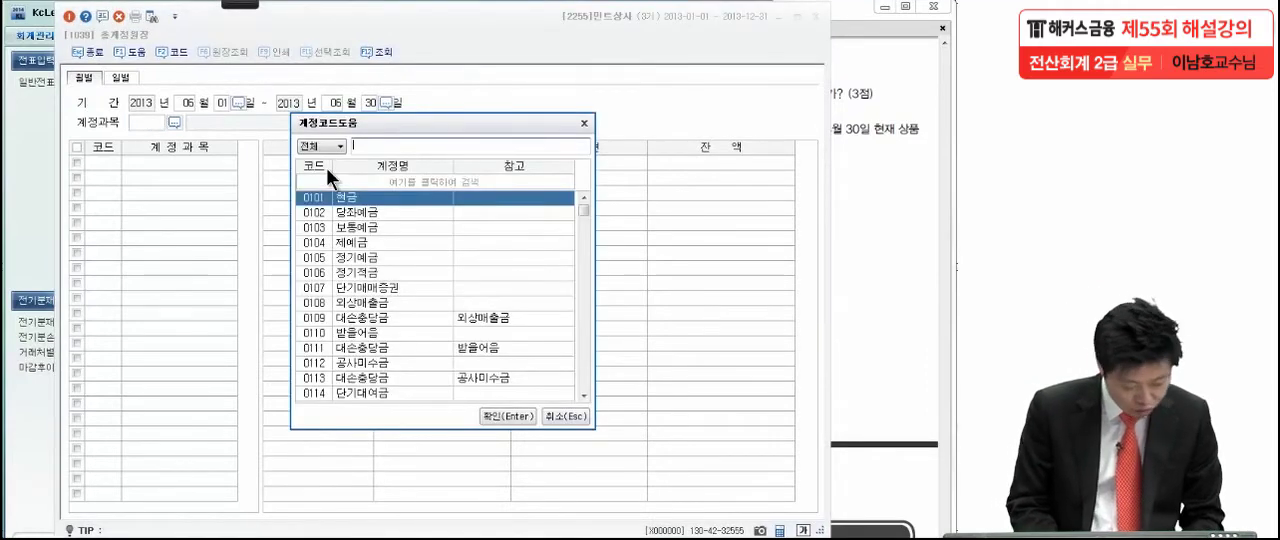
text(이자수익)
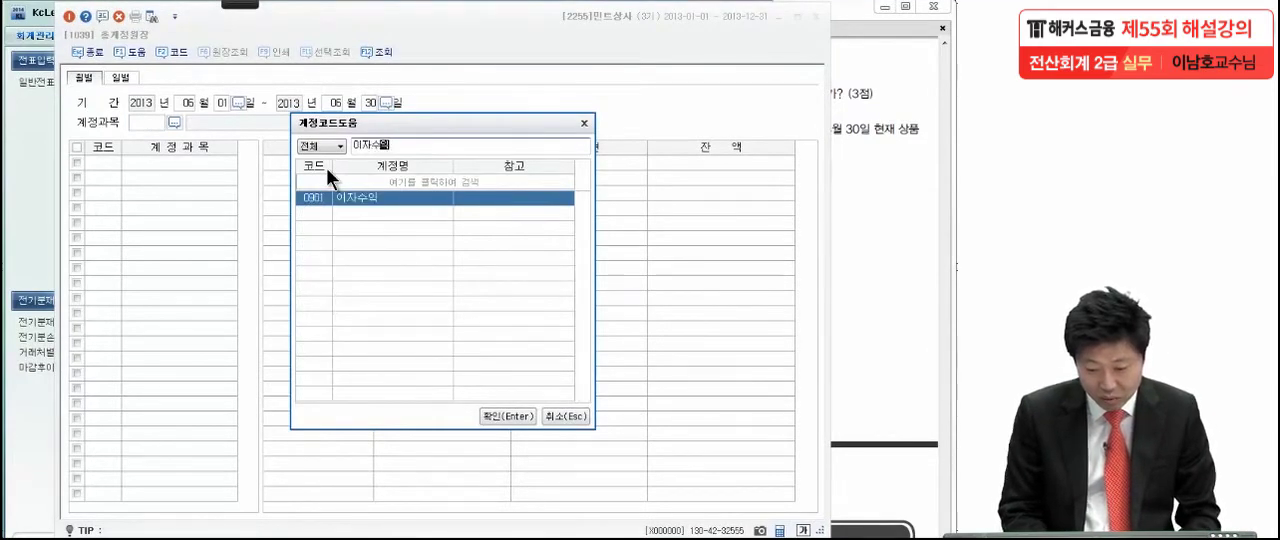
key(Return)
key(Return)
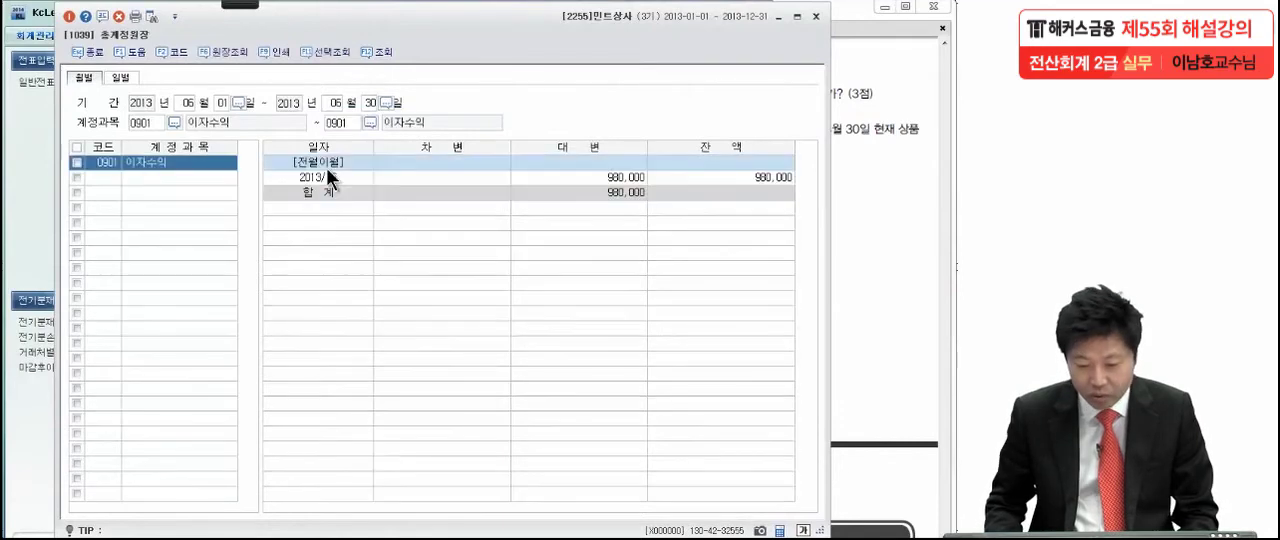
- Open the 2013/06 이자수익 ledger detail and inspect the amount and 적요 of its 06-25 voucher
click(350, 177)
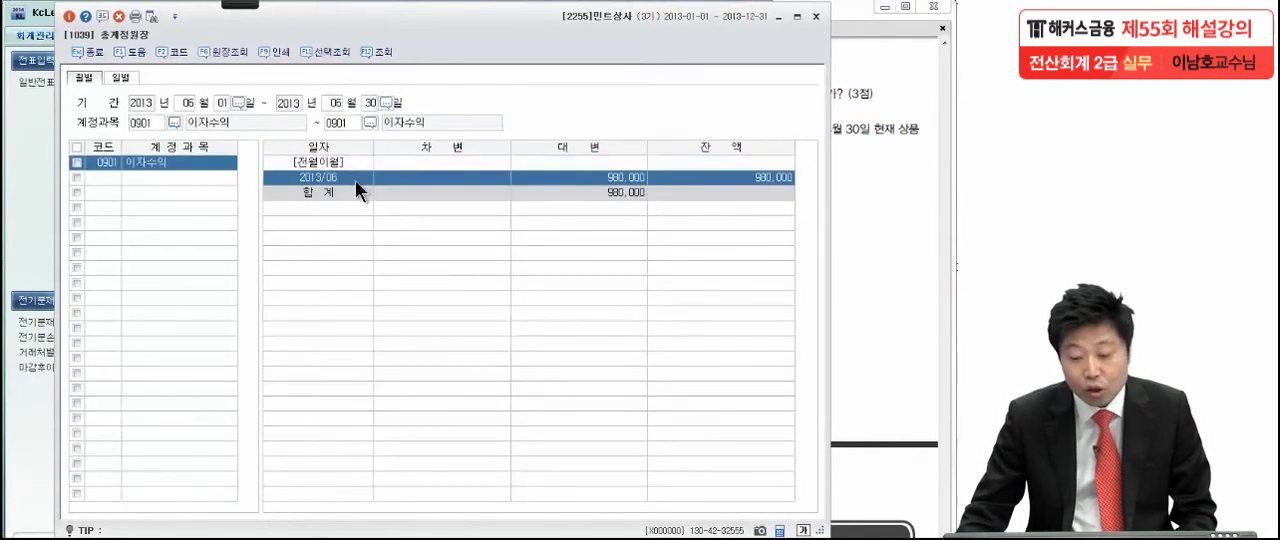
double_click(638, 179)
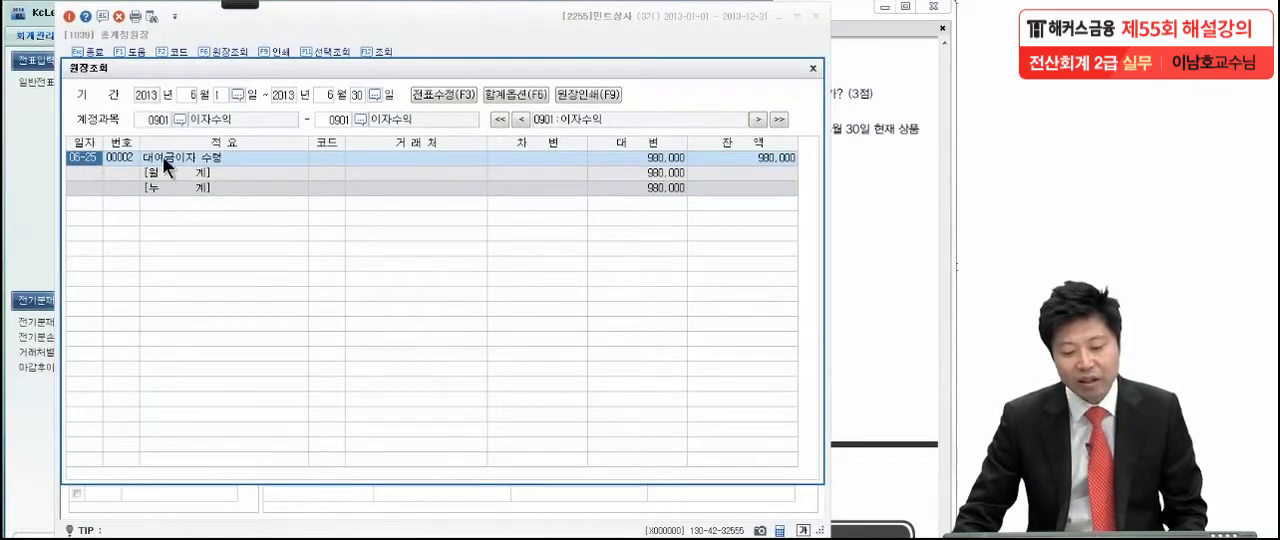
double_click(86, 157)
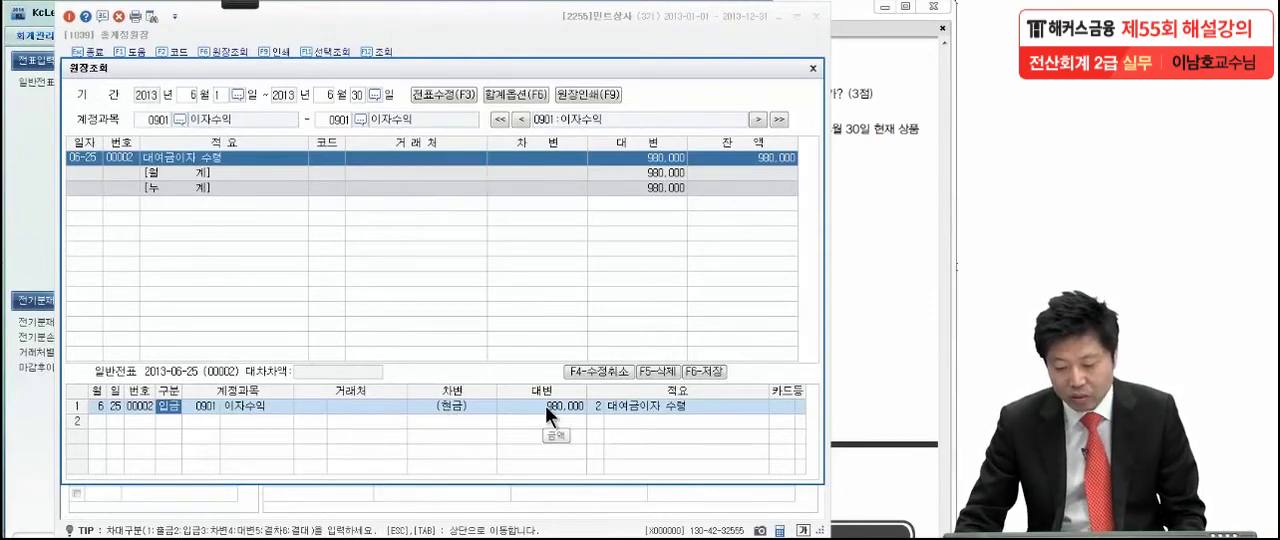
click(635, 408)
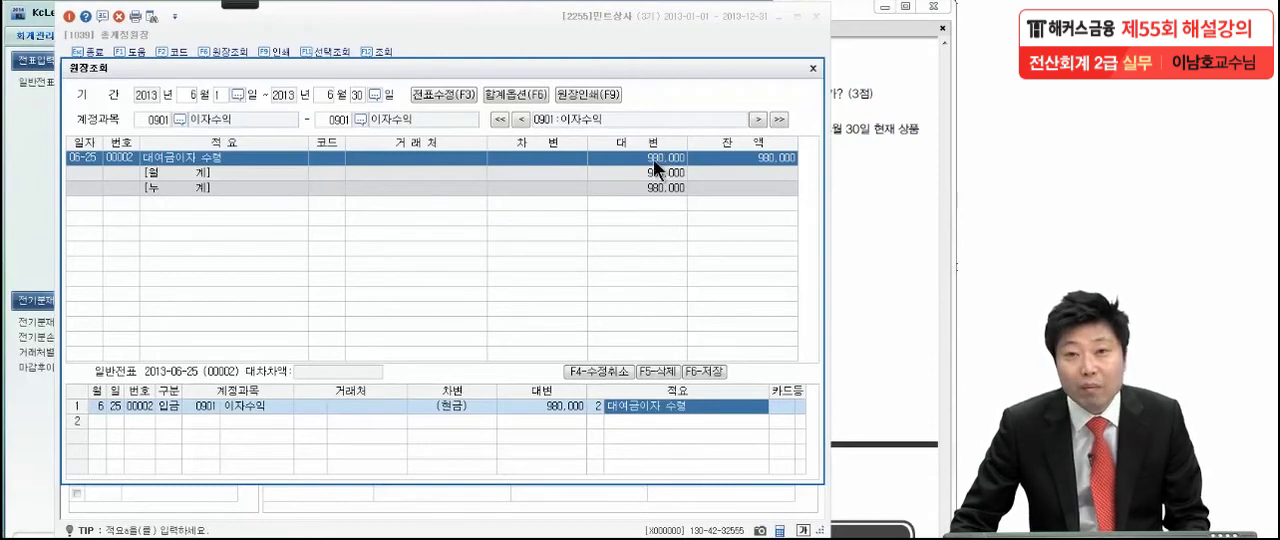
- Write 980,000 with the red pen over the ledger detail, underline it, and clear the writing
click(232, 6)
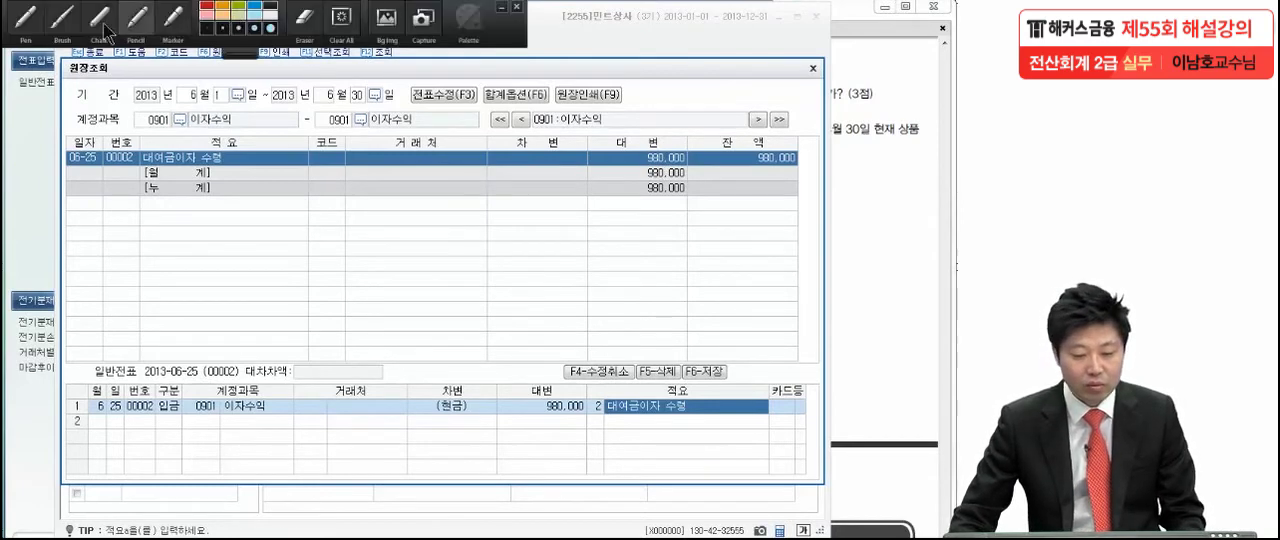
click(28, 20)
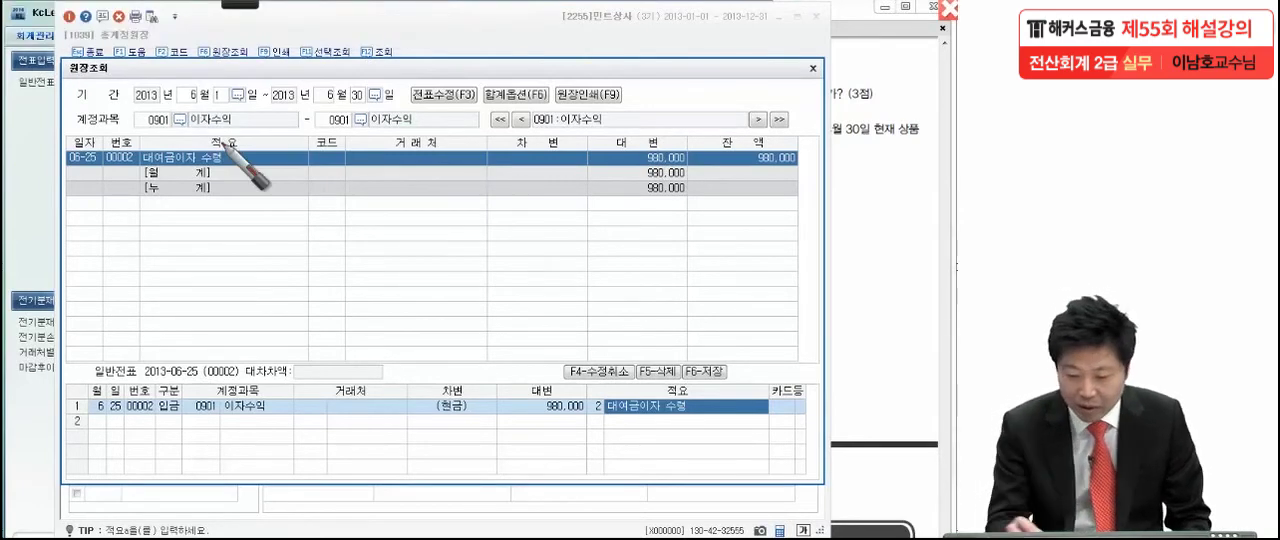
drag(512, 205, 481, 263)
drag(568, 205, 530, 256)
drag(575, 228, 674, 242)
drag(588, 276, 704, 280)
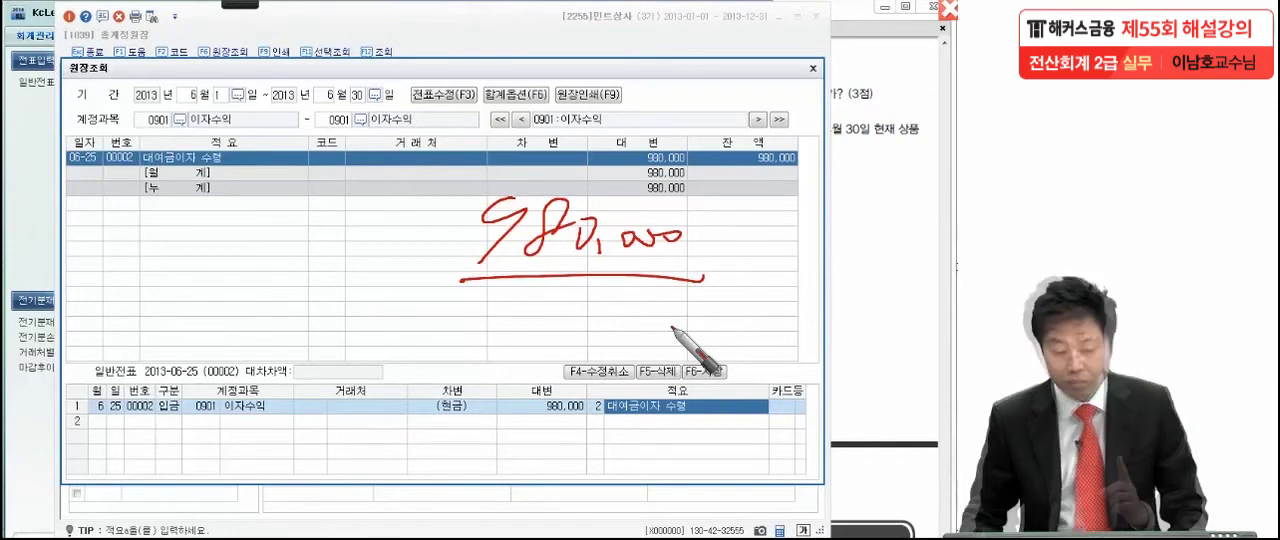
key(Escape)
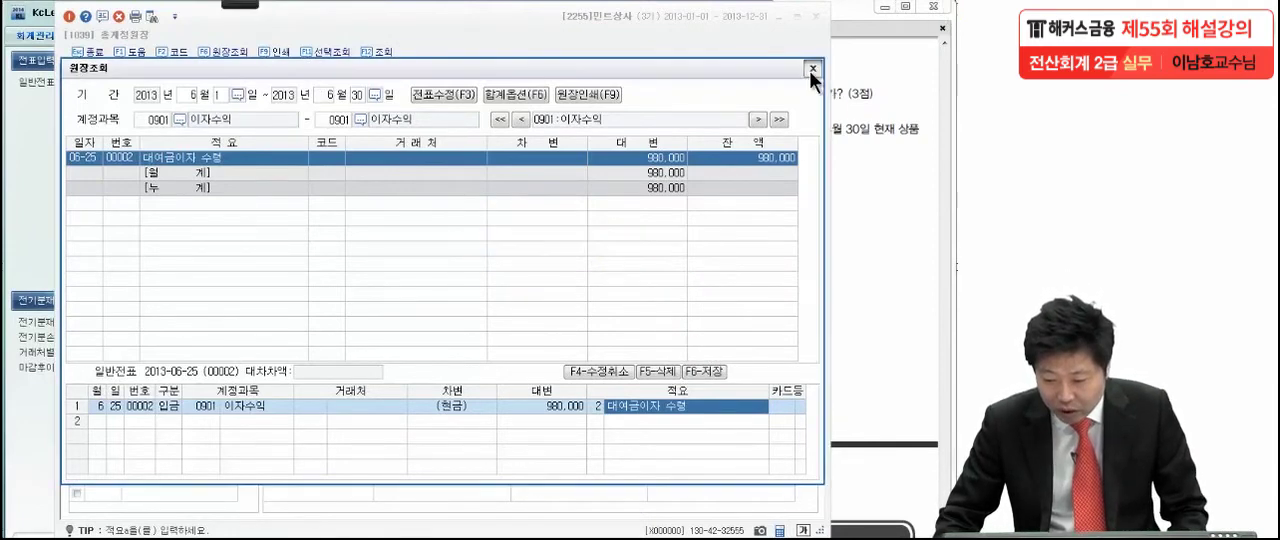
- Close the 원장조회 detail and 총계정원장, and show items (2) and (3) of 문제7 in the exam PDF
click(812, 69)
click(815, 16)
click(808, 325)
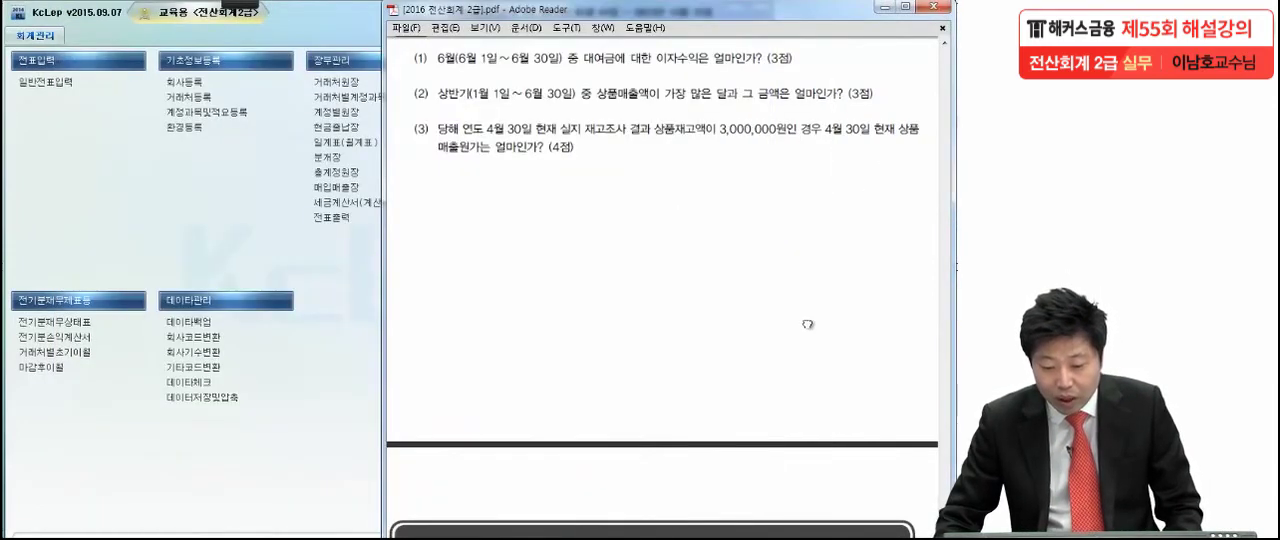
scroll(808, 325, down, 1)
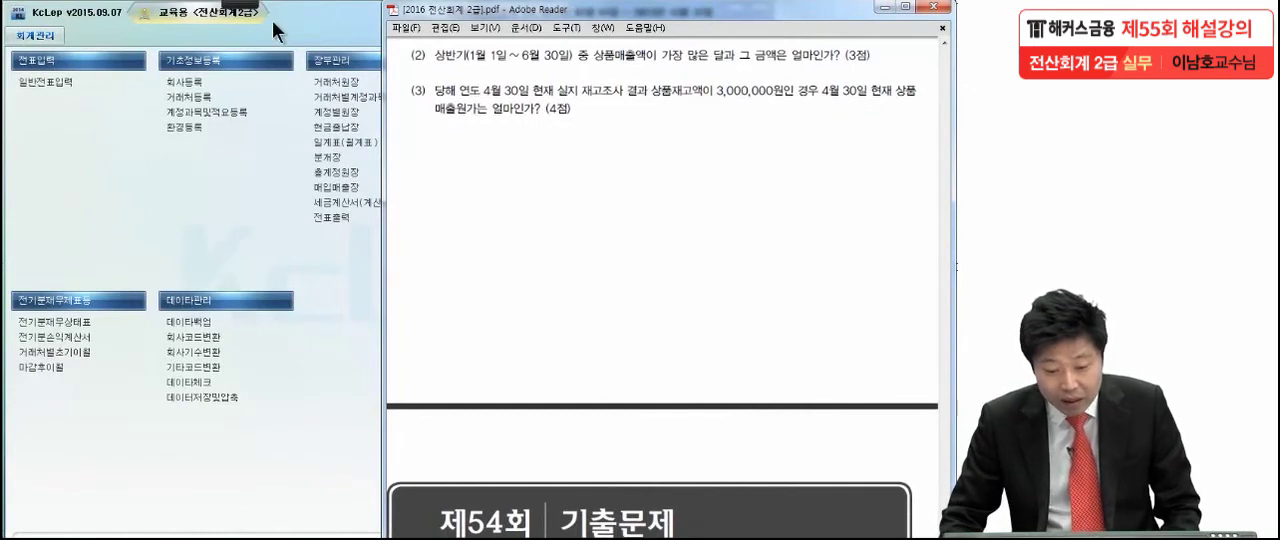
- Underline the 상반기 period and the question in item (2) with the pen, circle 상품매출, and clear the marks
mouse_move(246, 8)
click(23, 25)
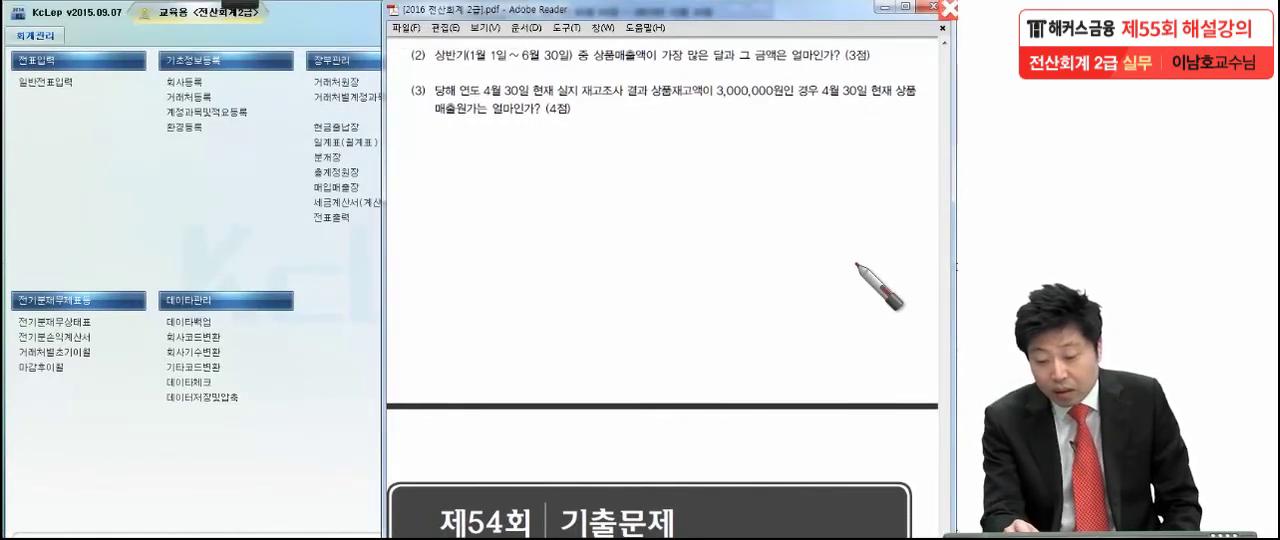
drag(588, 73, 836, 60)
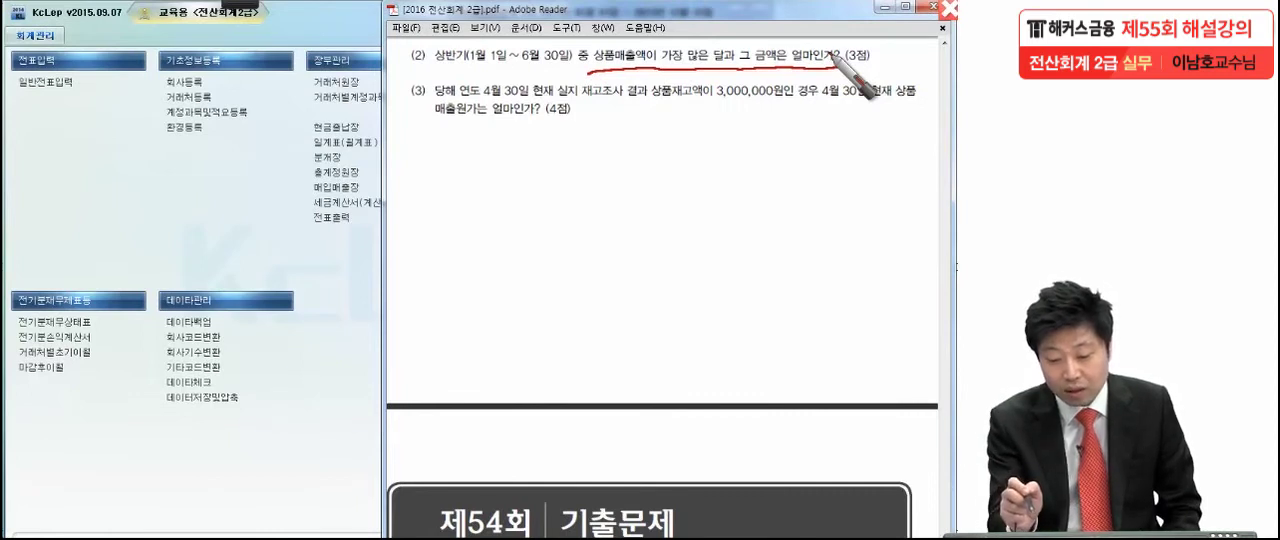
drag(412, 71, 565, 71)
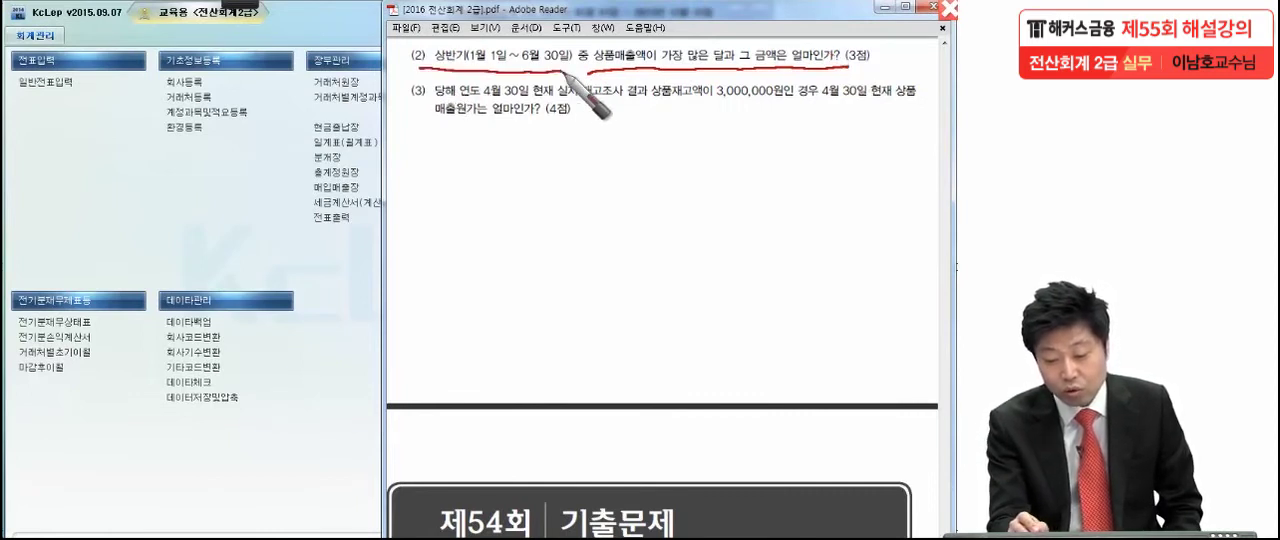
mouse_move(645, 58)
mouse_down()
mouse_move(615, 70)
mouse_move(591, 50)
mouse_move(626, 37)
mouse_move(638, 62)
mouse_up()
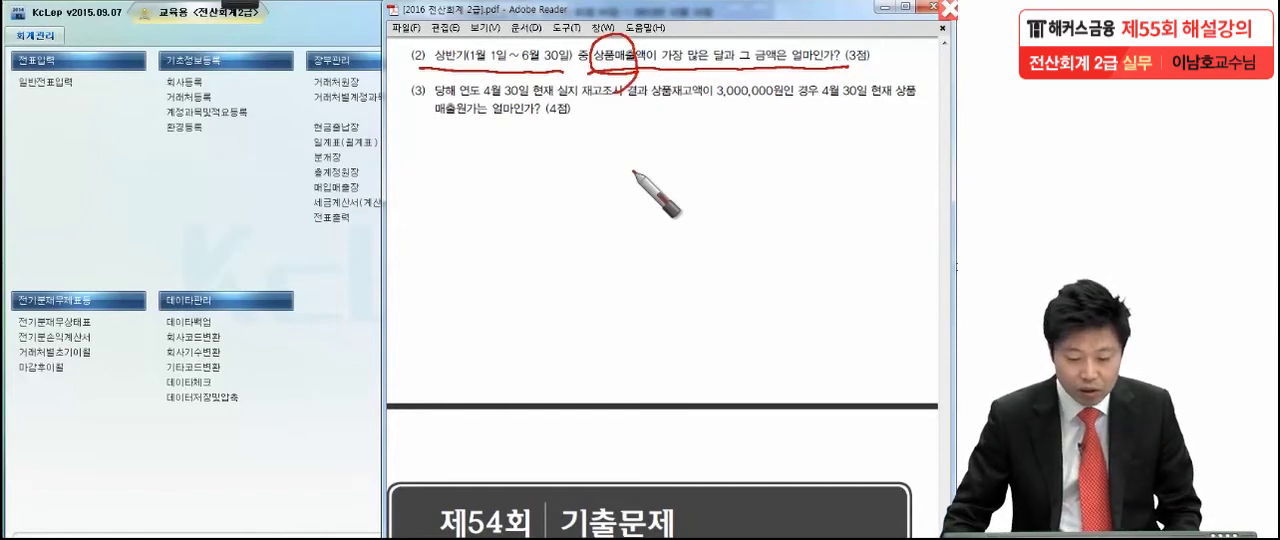
key(Escape)
- Open 총계정원장 in KcLep and set the monthly inquiry period from 2013-01-01 to 2013-06-30
click(335, 177)
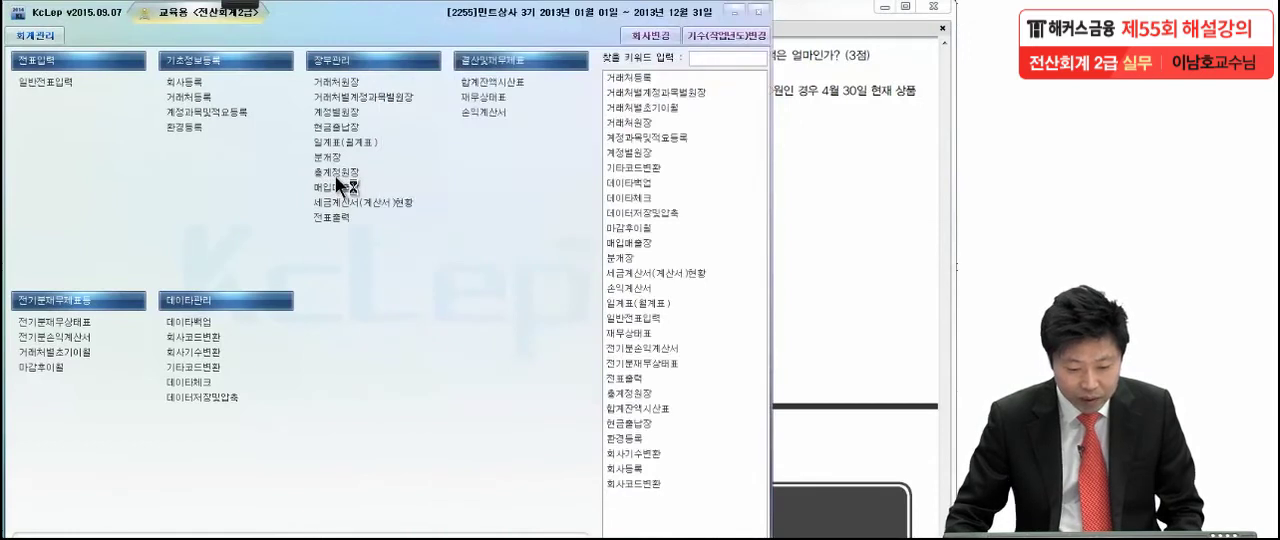
key(Return)
text(06)
key(Return)
text(30)
key(Return)
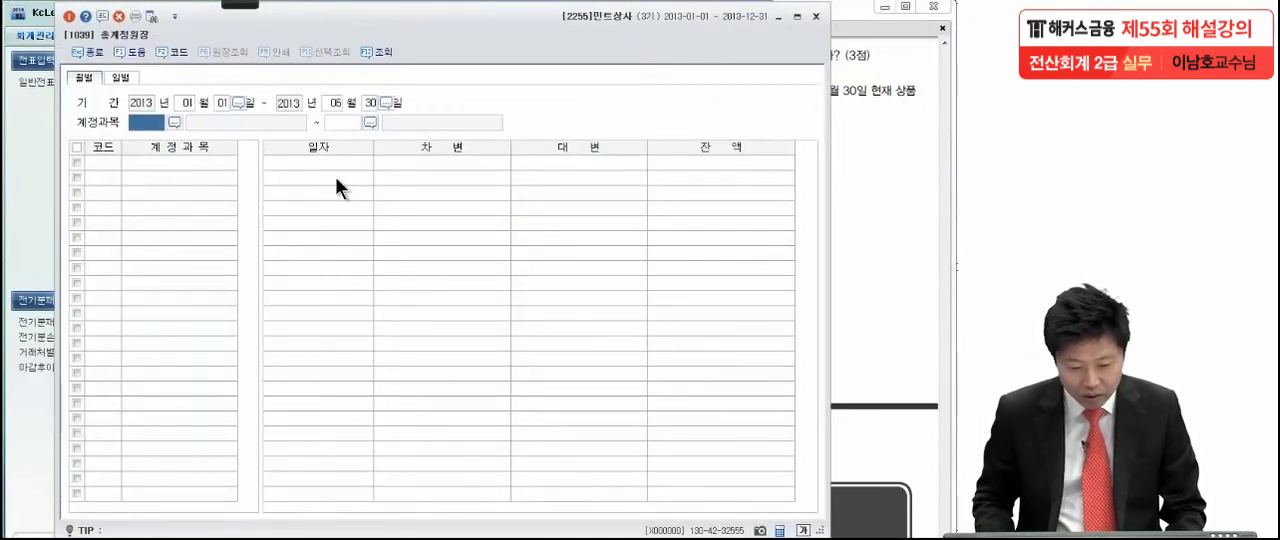
- Look up the account 상품매출 and run the monthly ledger inquiry for 0401 상품매출 only
key(F2)
text(상품)
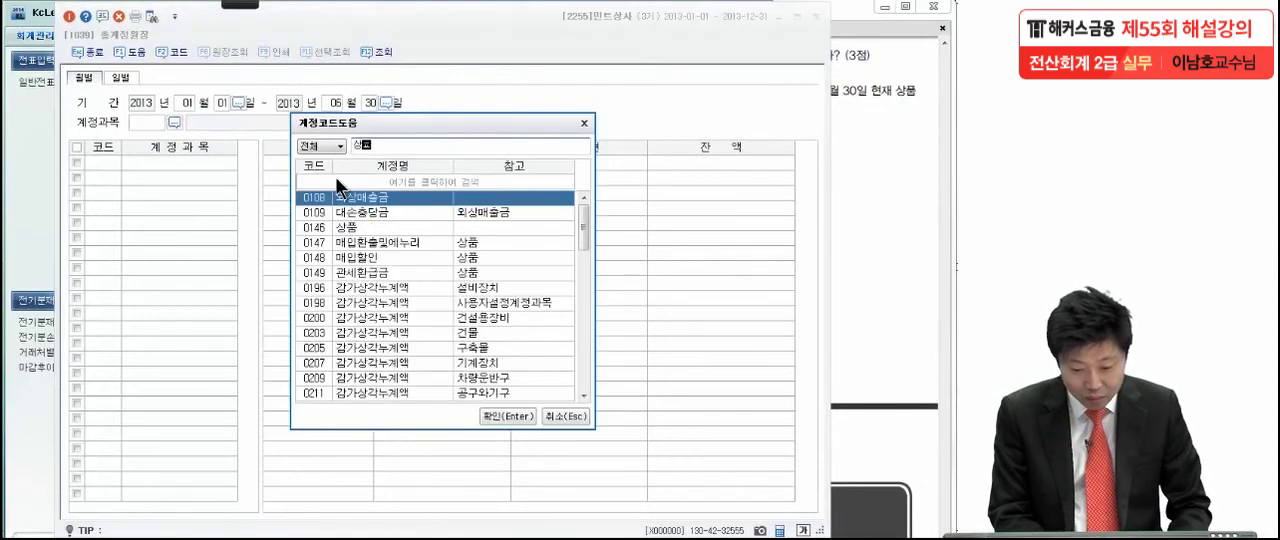
text(매)
key(Return)
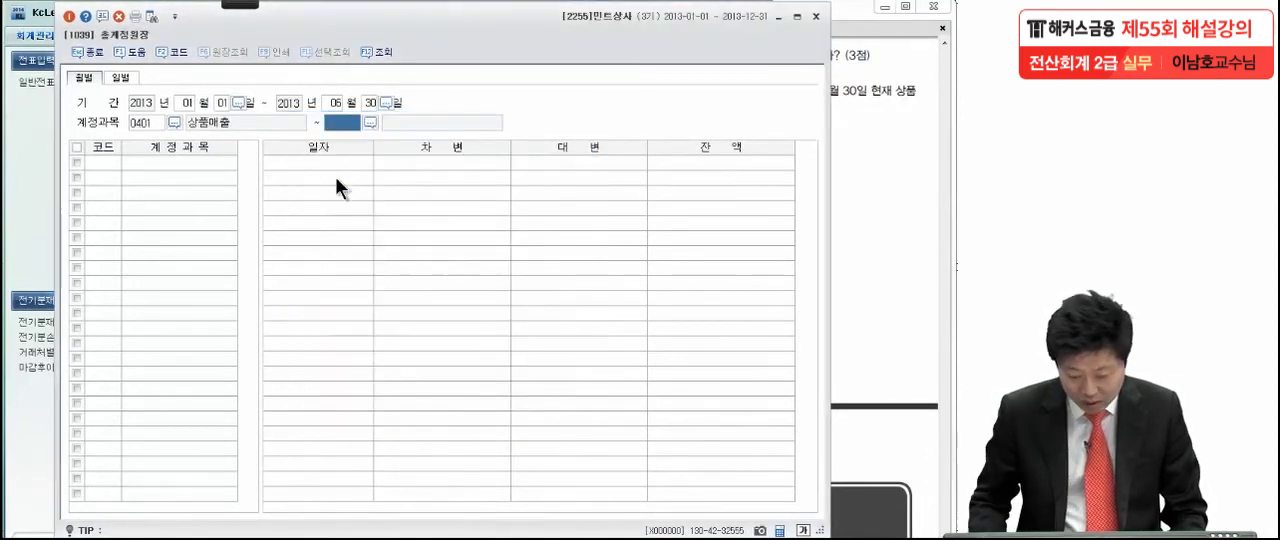
key(Return)
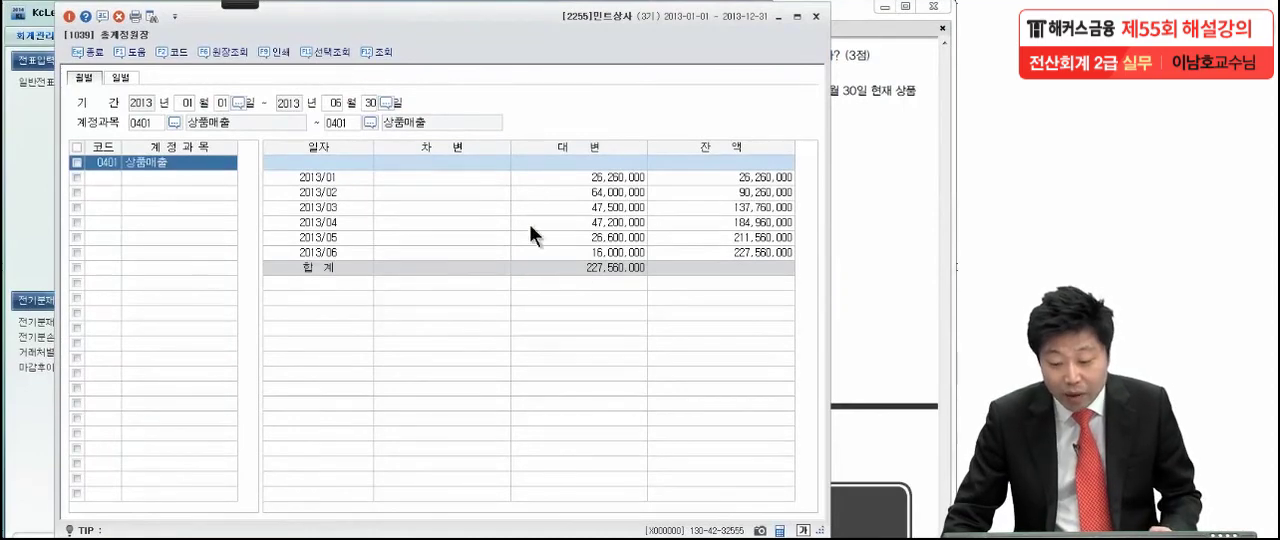
- Mark the month 02 and its credit amount 64,000,000 with the pen and arrows, and clear the marks
click(240, 5)
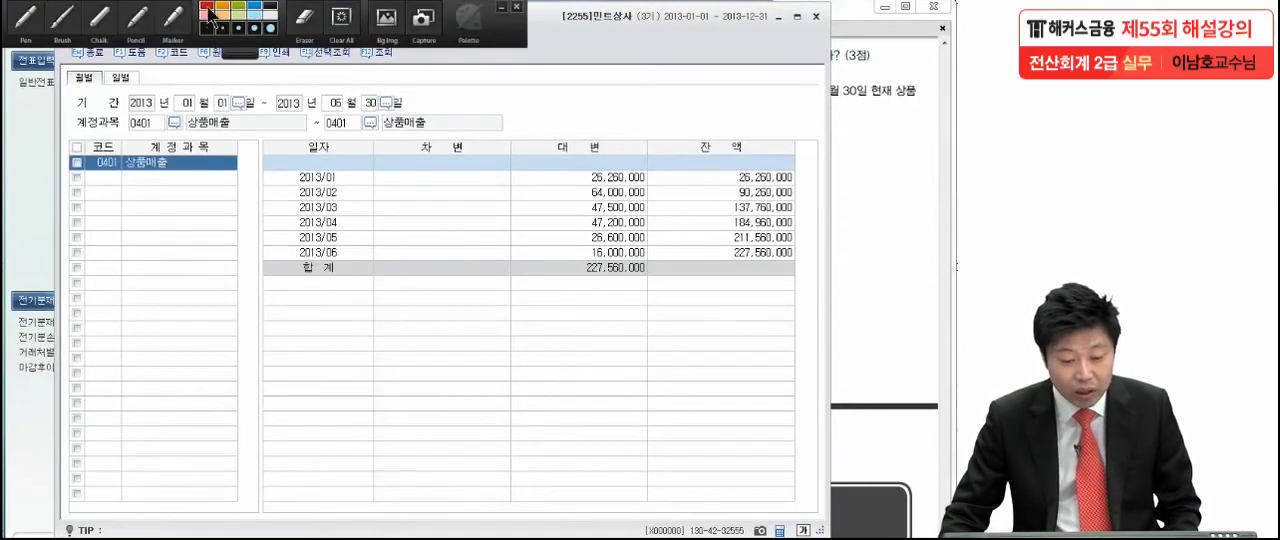
click(27, 23)
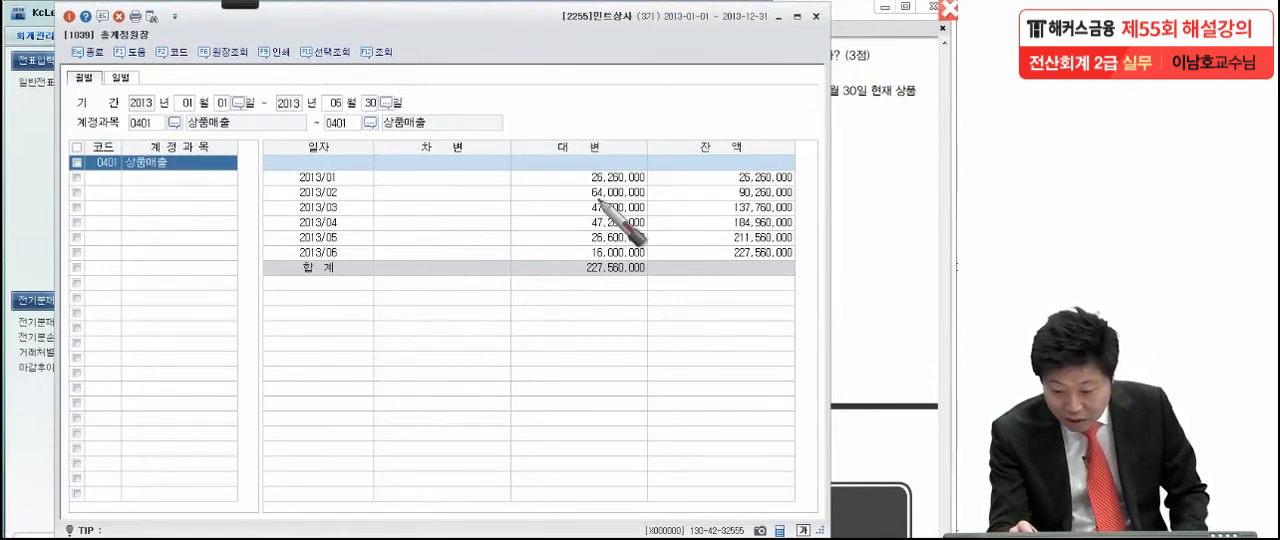
drag(643, 201, 652, 193)
drag(566, 199, 648, 197)
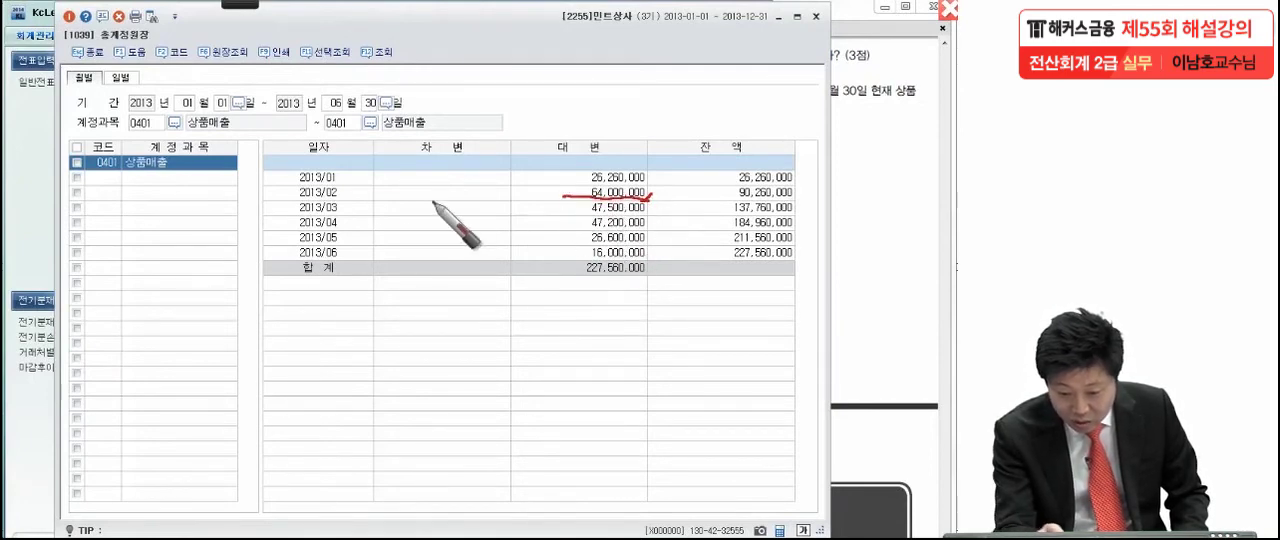
mouse_move(346, 200)
mouse_down()
mouse_move(325, 188)
mouse_move(342, 202)
mouse_up()
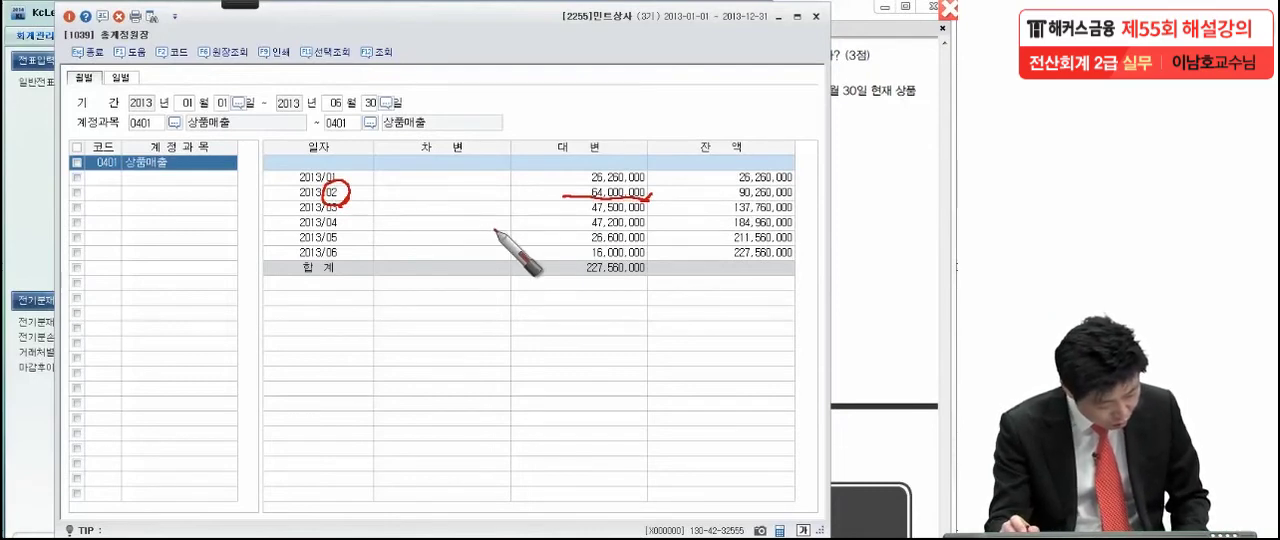
mouse_move(566, 205)
mouse_down()
mouse_move(568, 186)
mouse_move(655, 186)
mouse_move(648, 204)
mouse_up()
drag(352, 204, 432, 148)
mouse_move(664, 190)
mouse_down()
mouse_move(668, 204)
mouse_move(728, 152)
mouse_up()
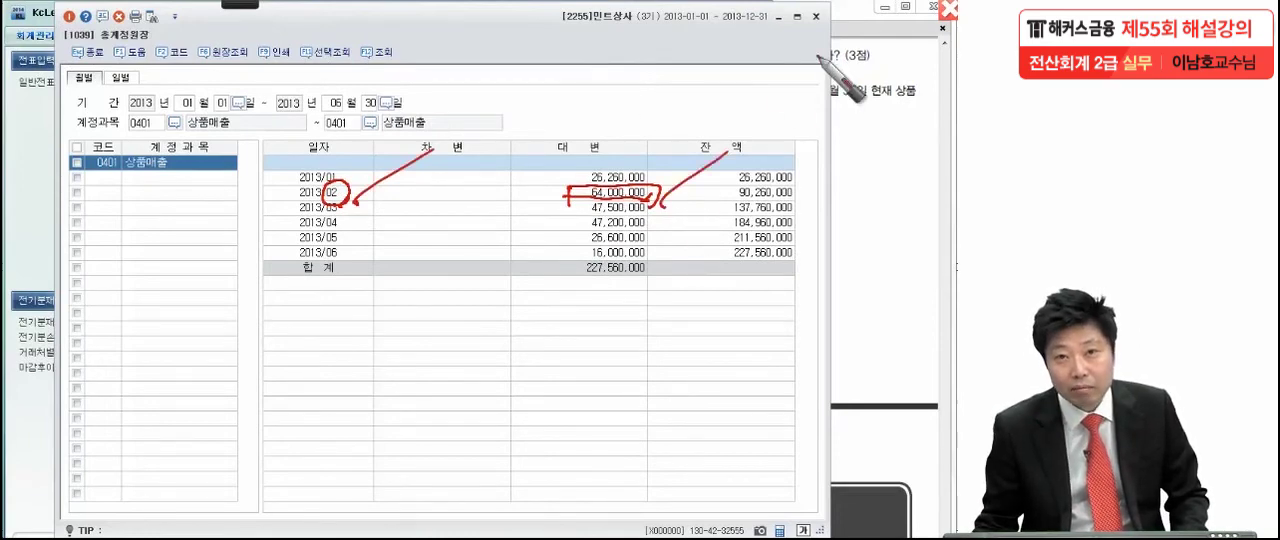
key(Escape)
- Open the 2013/02 상품매출 ledger detail and display the voucher behind the 02-02 entry
click(599, 194)
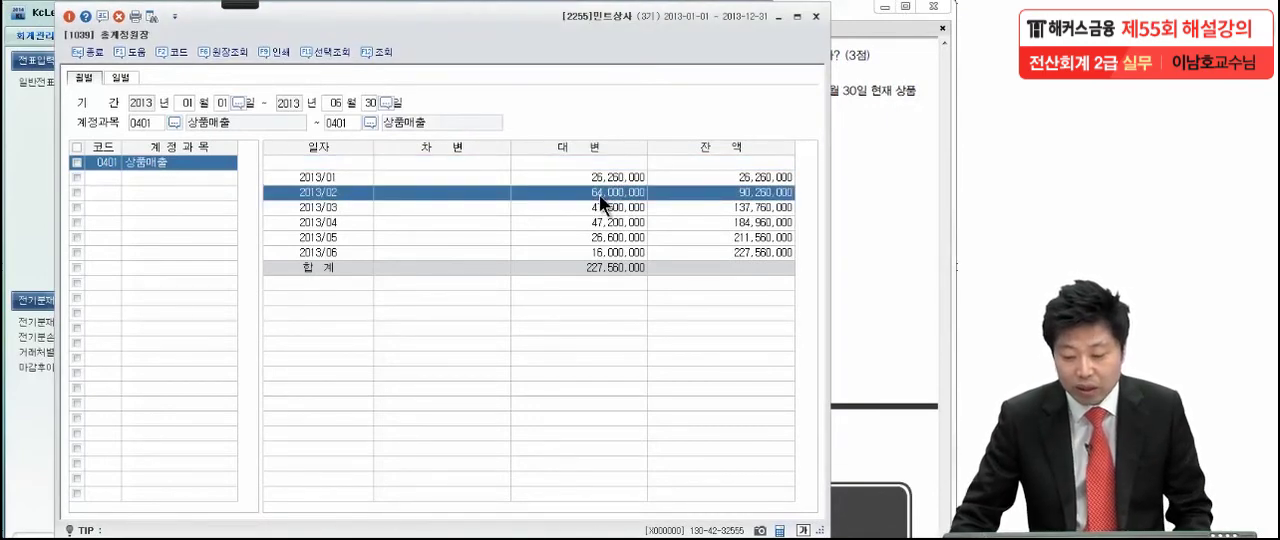
double_click(599, 194)
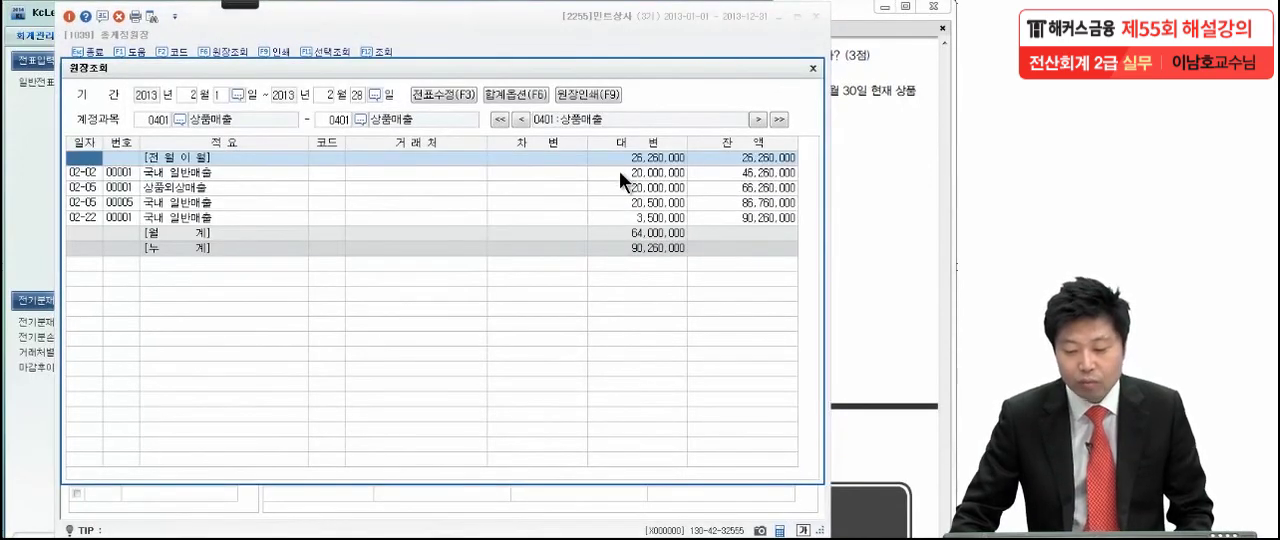
click(619, 171)
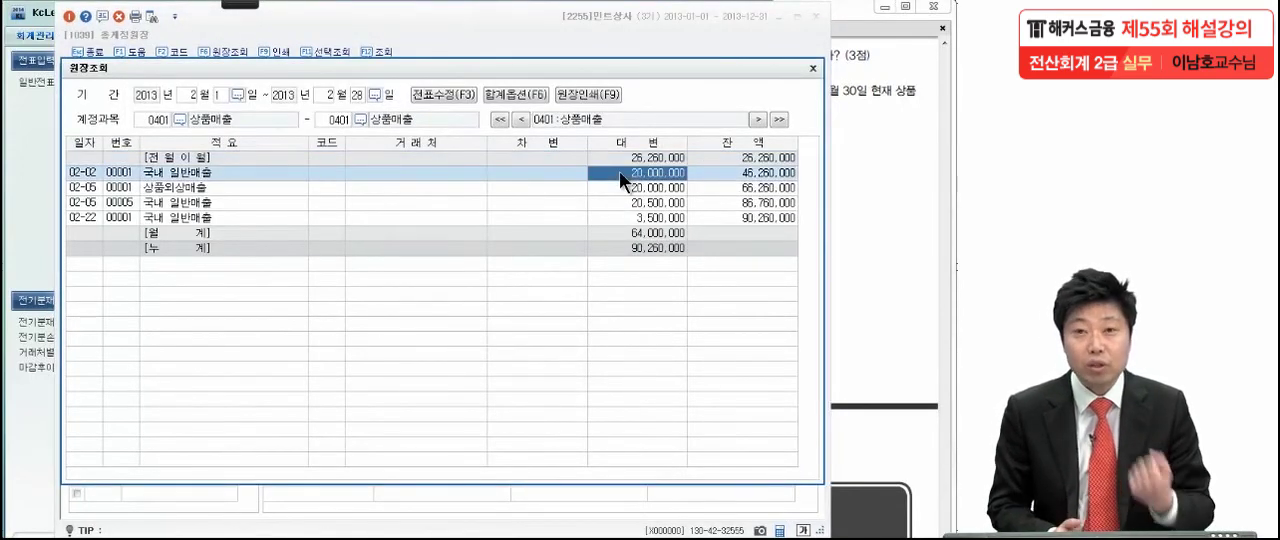
double_click(640, 173)
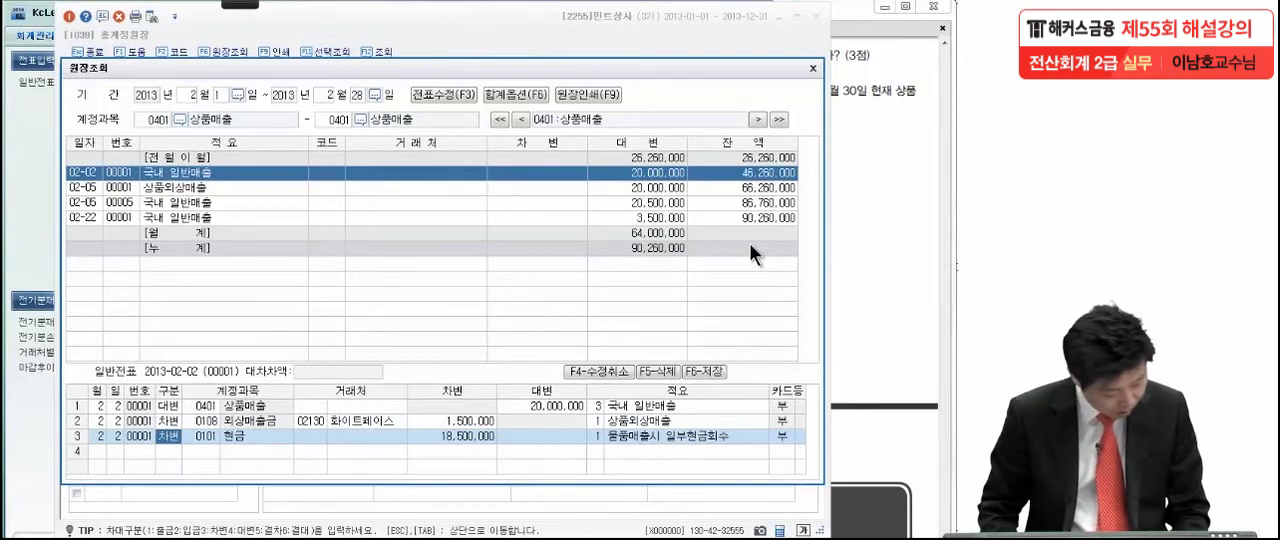
key(Return)
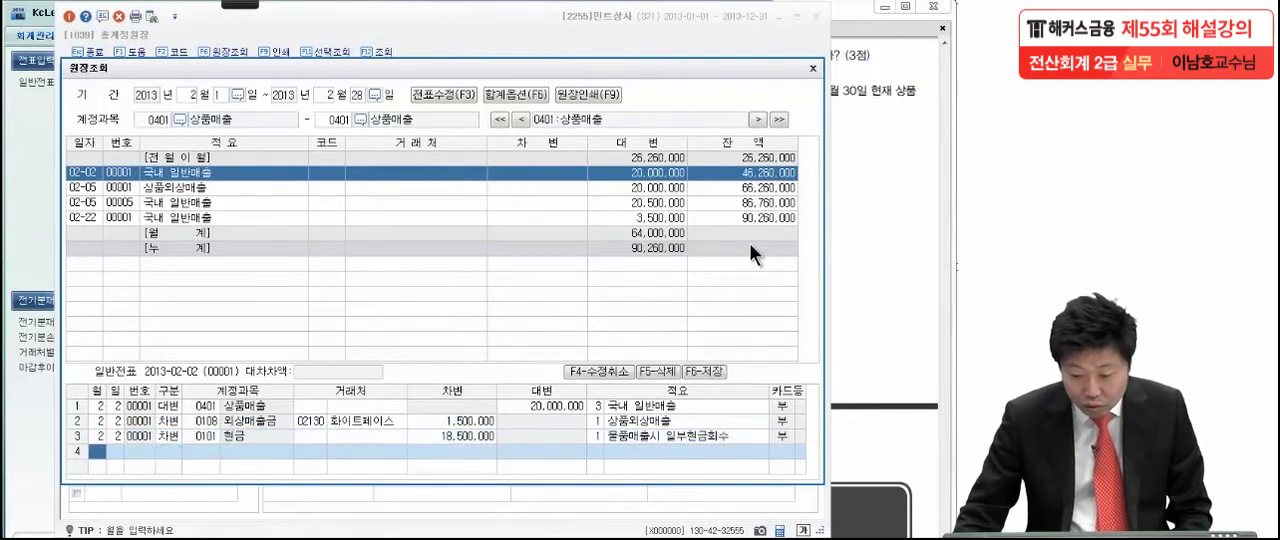
- Inspect the vouchers behind the two 02-05 entries and the 02-22 entry of 상품매출
click(651, 188)
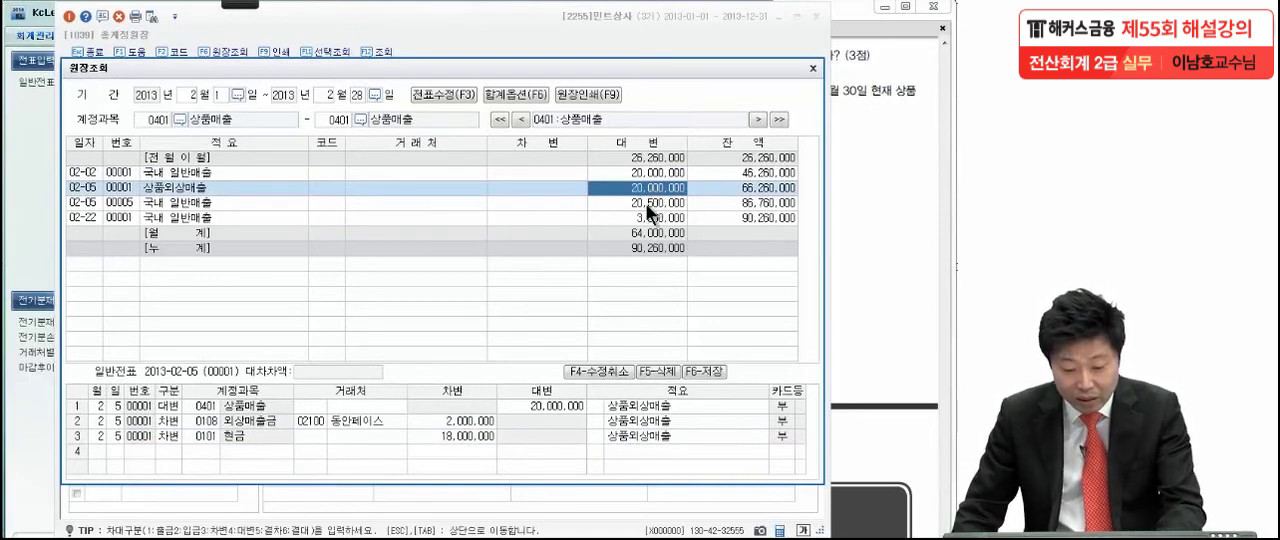
click(648, 203)
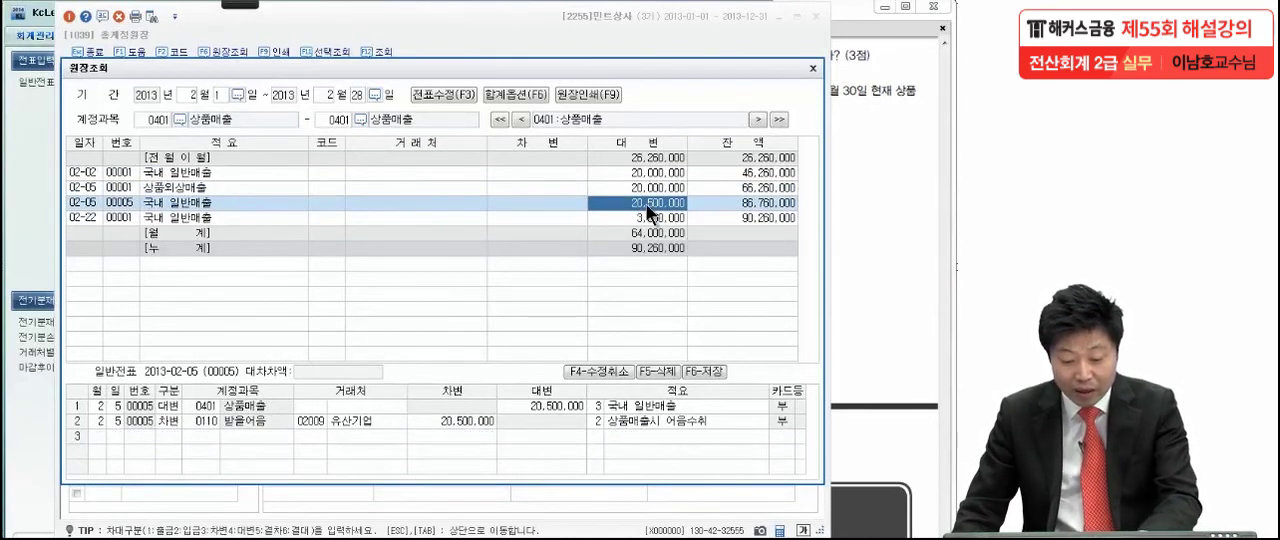
click(647, 218)
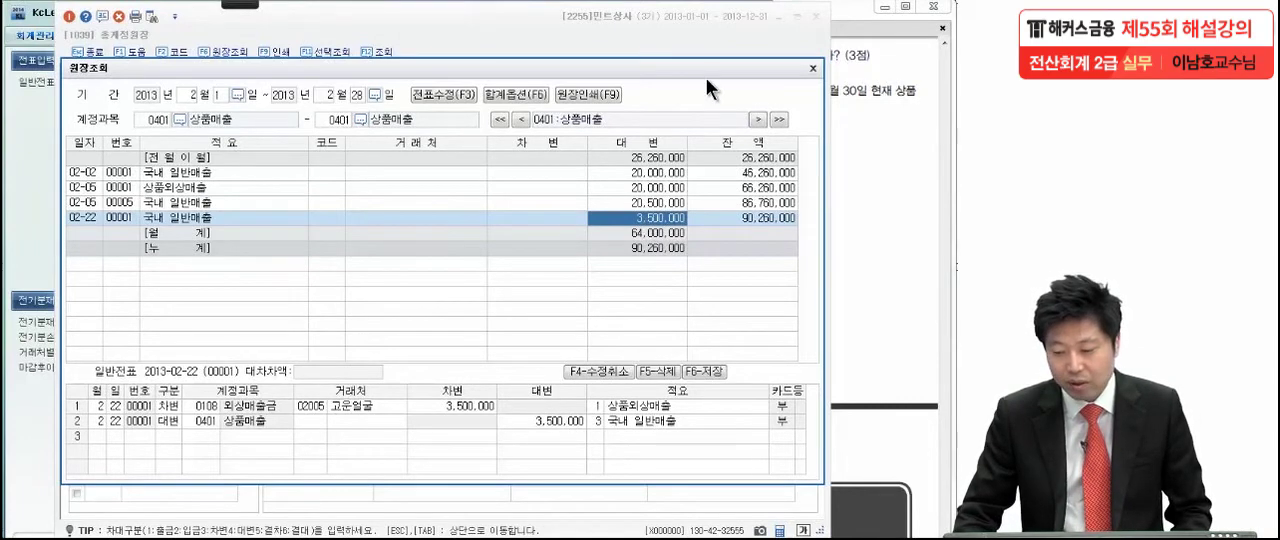
- Close the 상품매출 ledger detail and 총계정원장, and switch to Adobe Reader to show exam question (3)
click(812, 68)
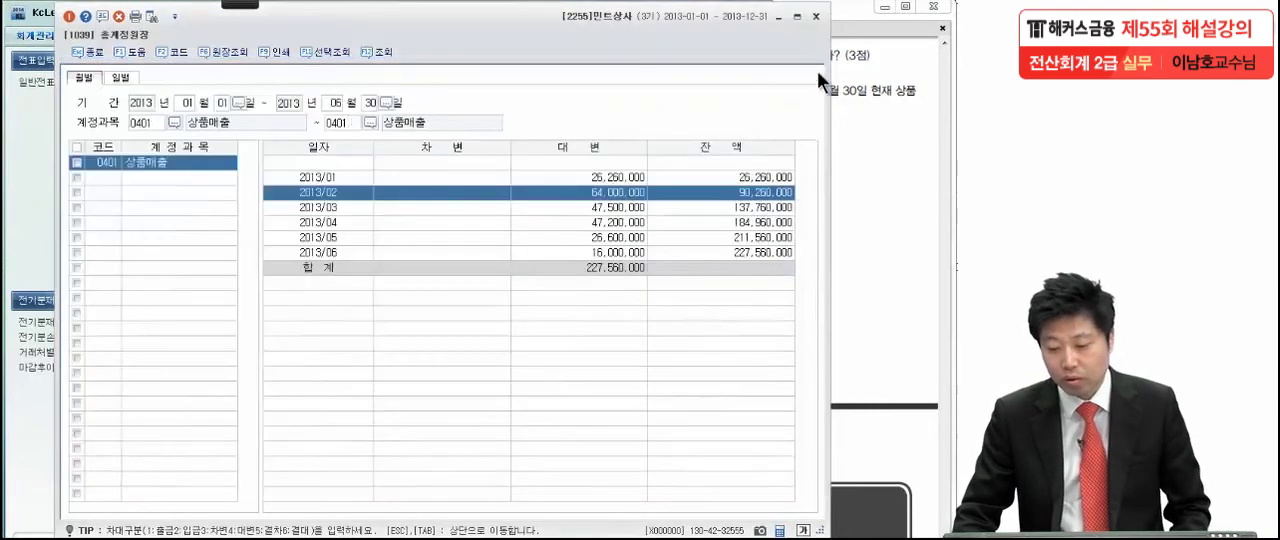
click(817, 18)
click(822, 318)
scroll(818, 280, down, 3)
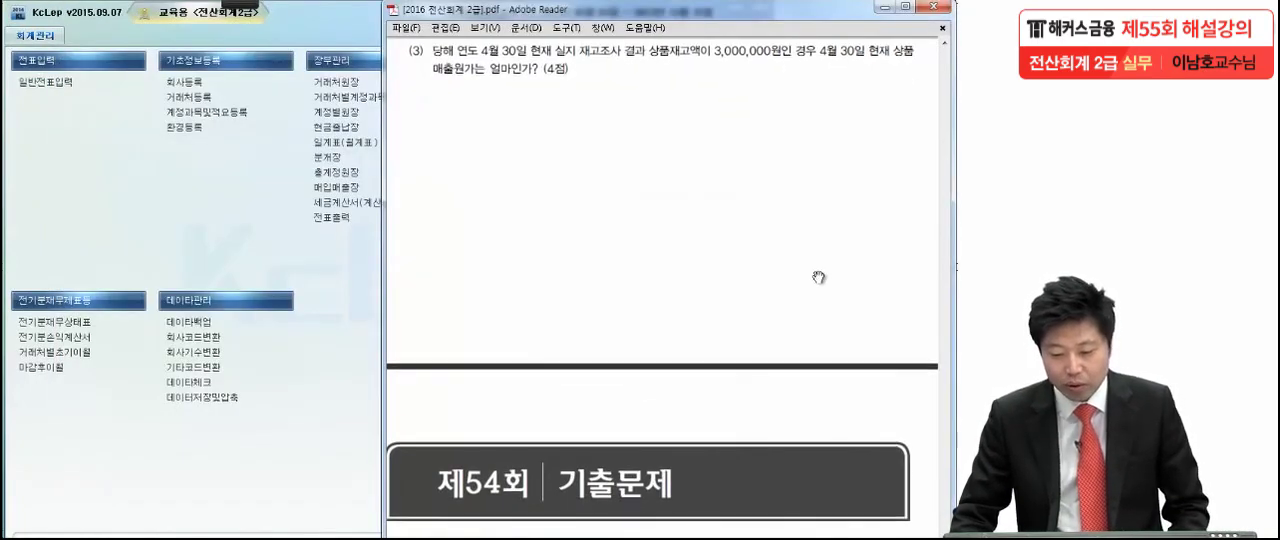
- Pick up the annotation pen and put small red marks below the 3,000,000원 amount and after the (4점) text of question (3)
mouse_move(236, 4)
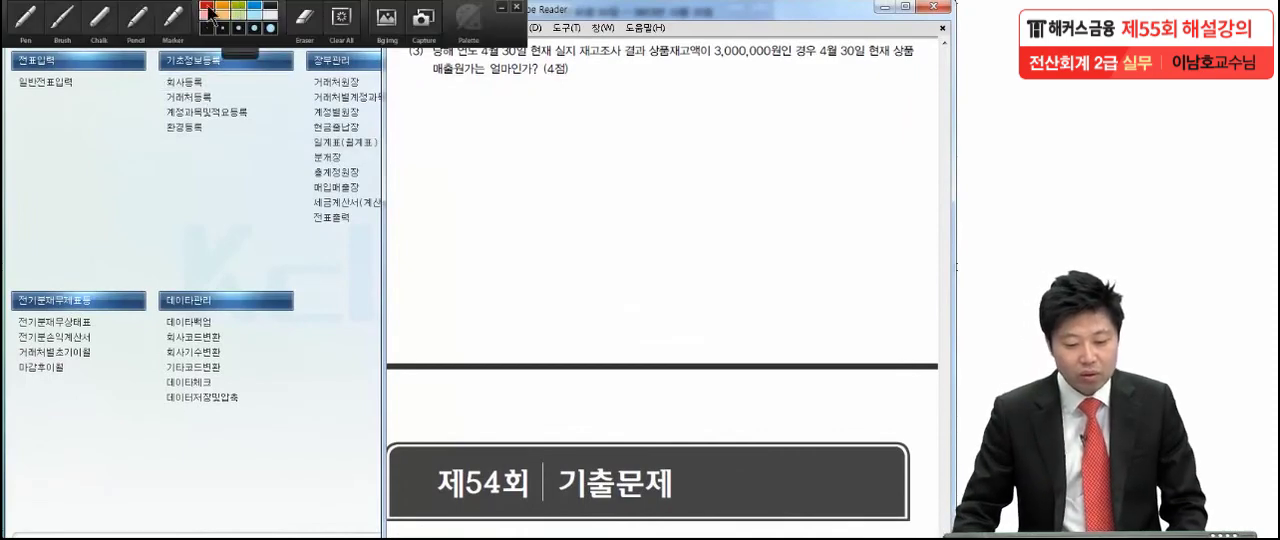
click(38, 16)
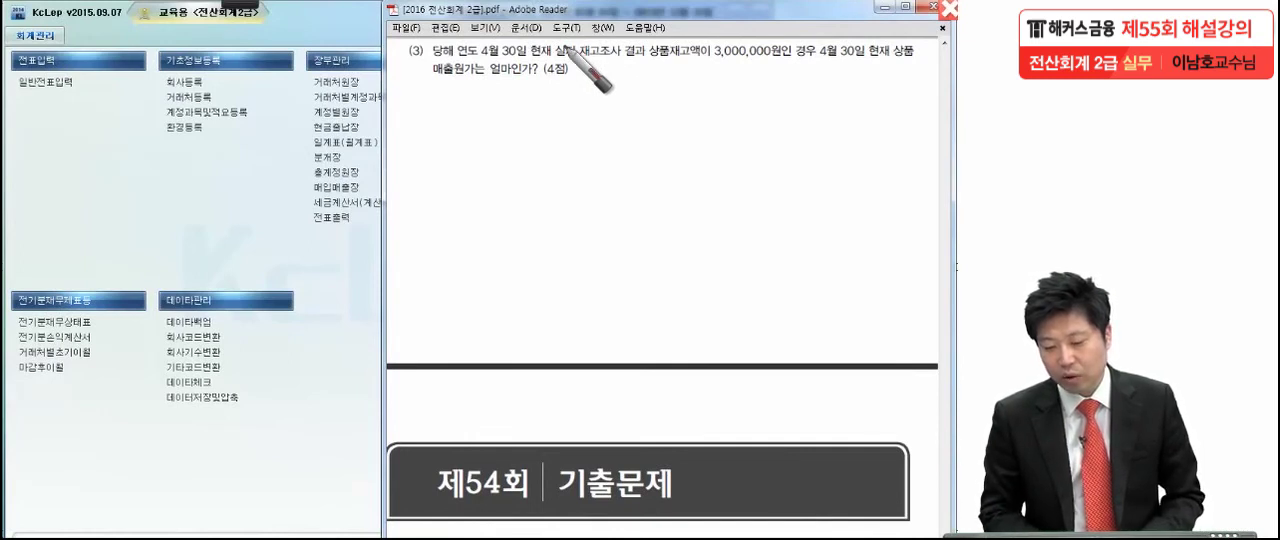
click(777, 70)
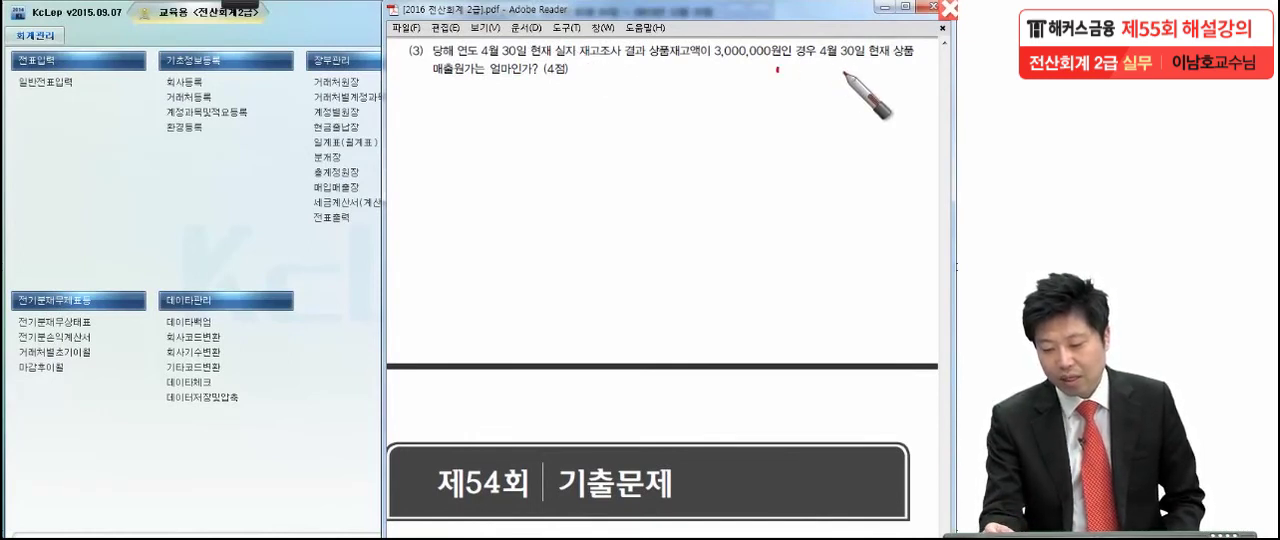
click(584, 80)
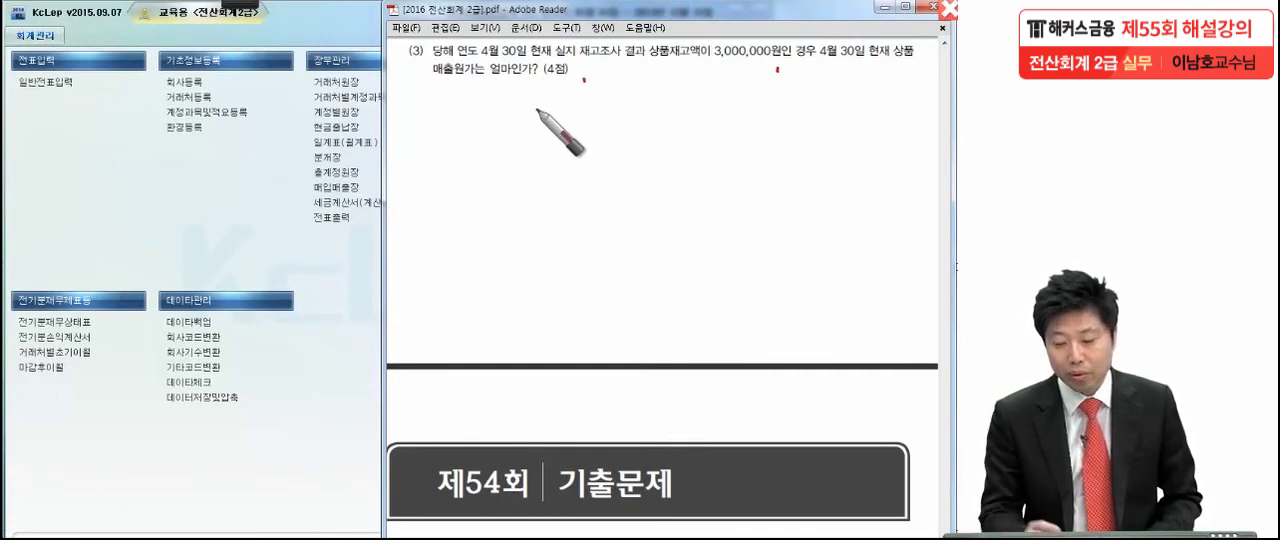
drag(588, 74, 585, 80)
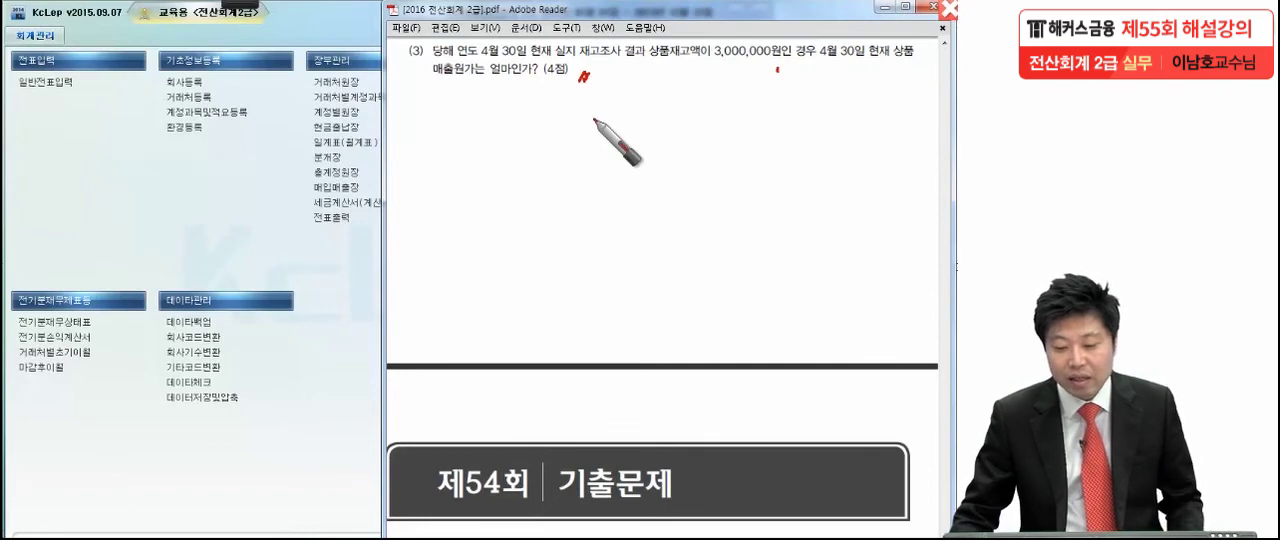
- Switch to KcLep, open 합계잔액시산표 and set its period to 2013년 04월 30일
click(349, 263)
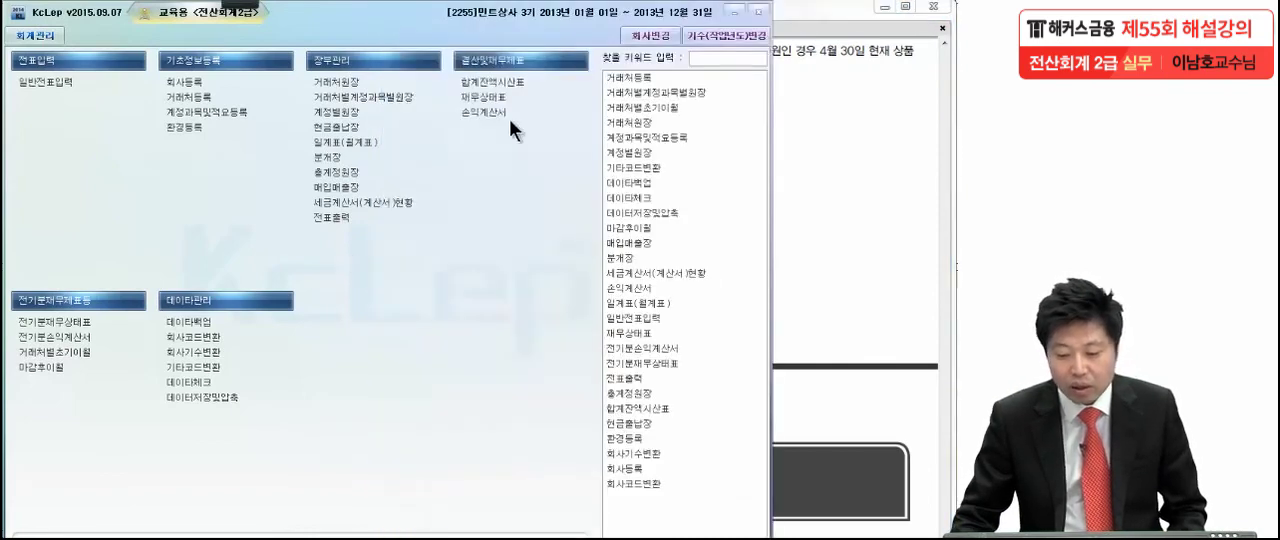
click(520, 84)
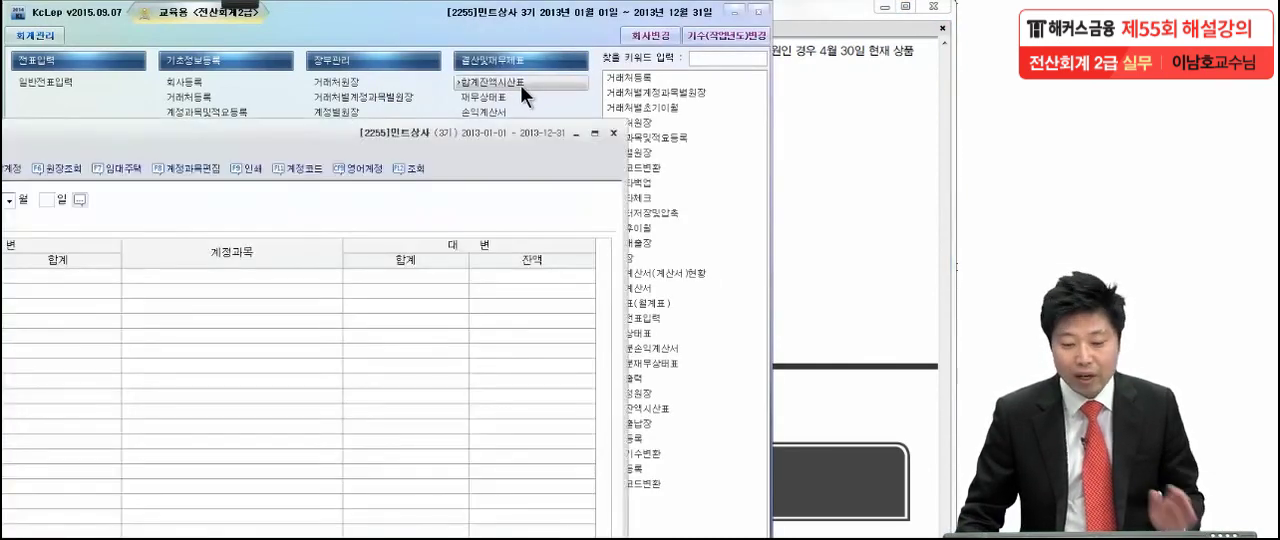
drag(405, 18, 424, 35)
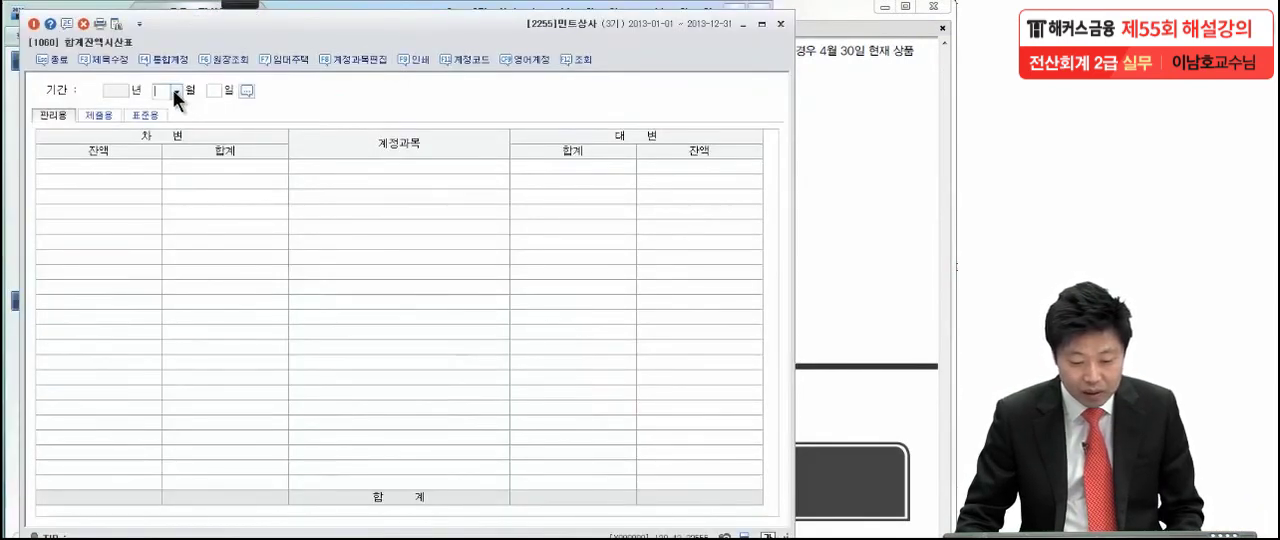
click(174, 90)
click(169, 137)
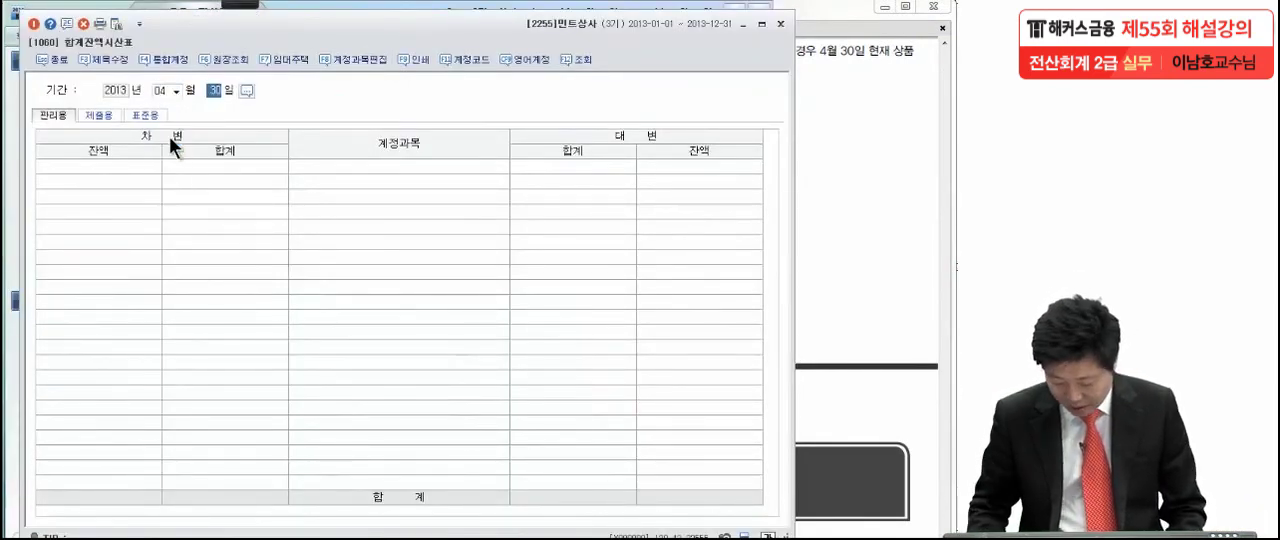
- Display the trial balance accounts and select the 상품 row under 재고자산
click(267, 278)
scroll(267, 279, down, 2)
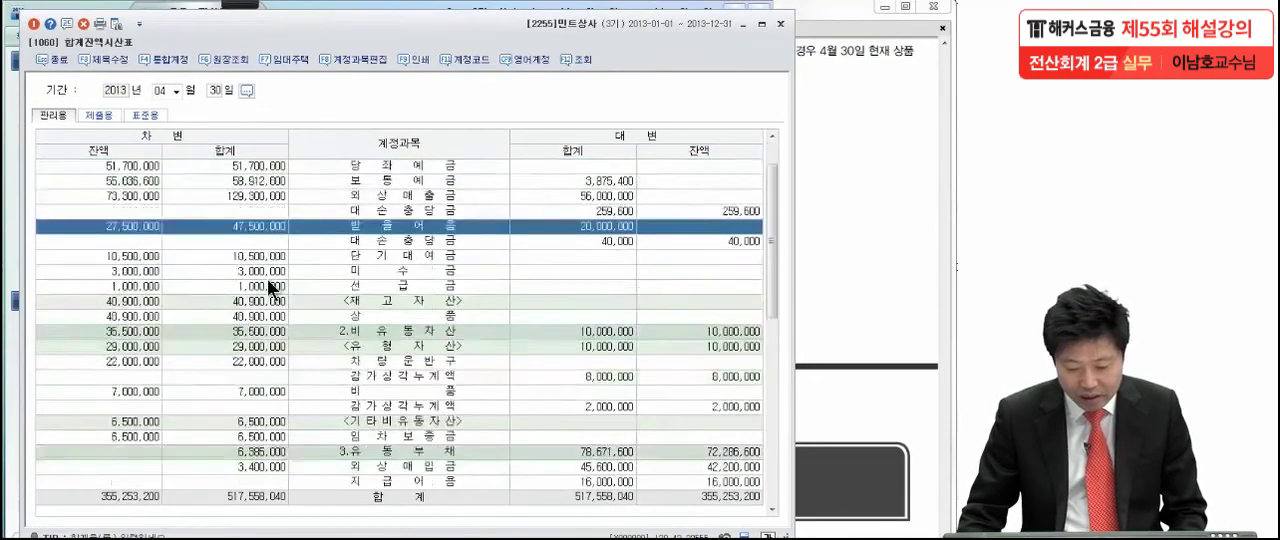
click(145, 271)
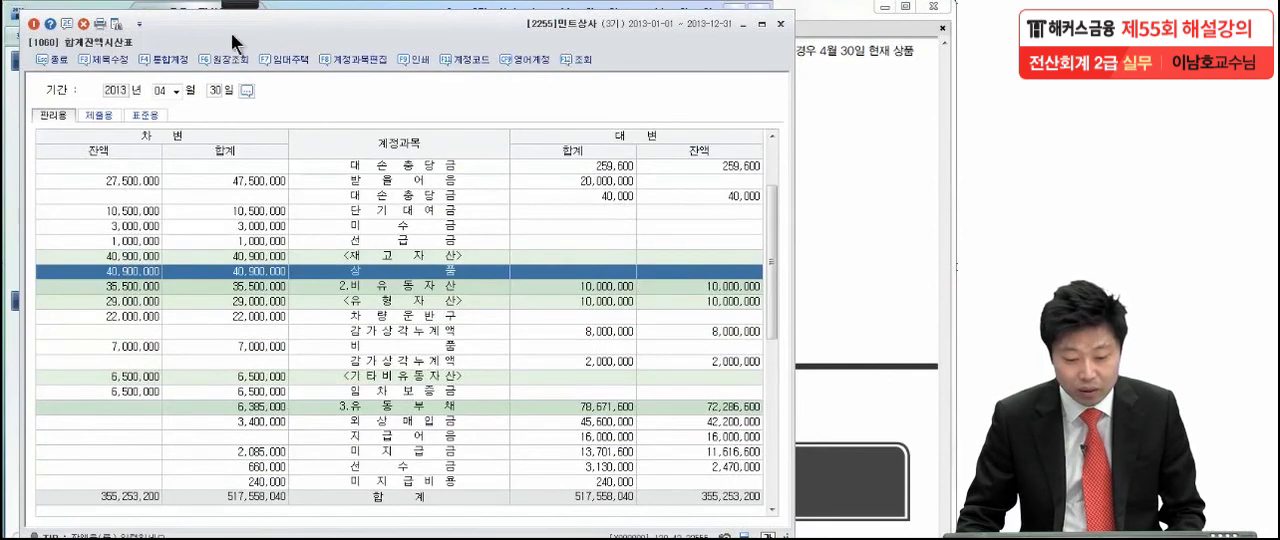
- Circle the 상품 debit balance with the pen, draw an arrow from it and write (−) 3,000,000 =
mouse_move(237, 4)
click(26, 20)
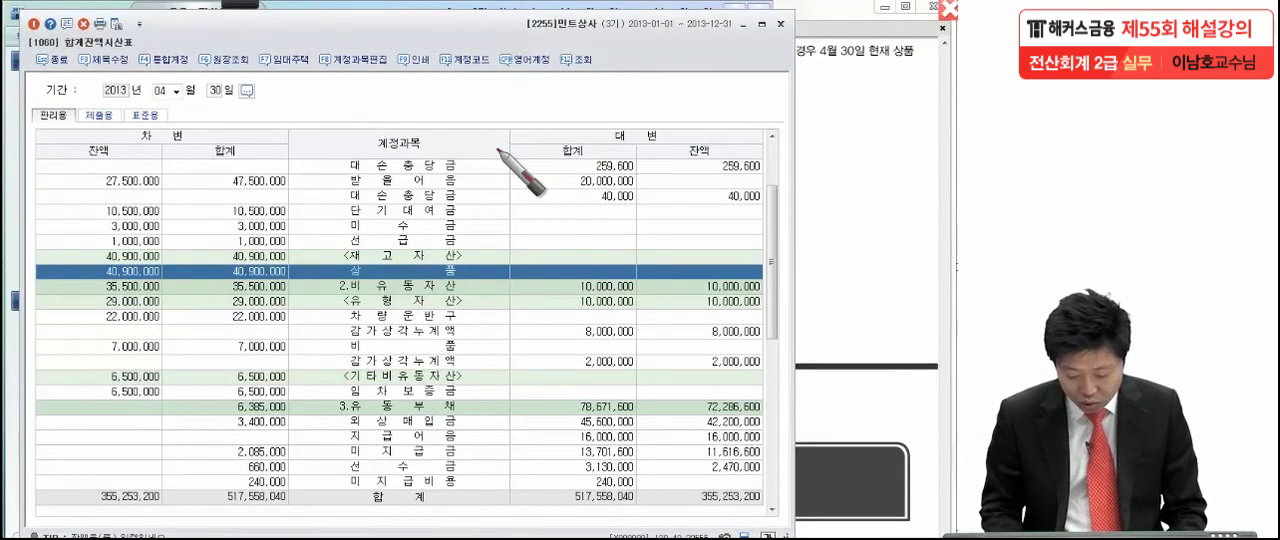
mouse_move(186, 272)
mouse_down()
mouse_move(82, 268)
mouse_move(175, 295)
mouse_up()
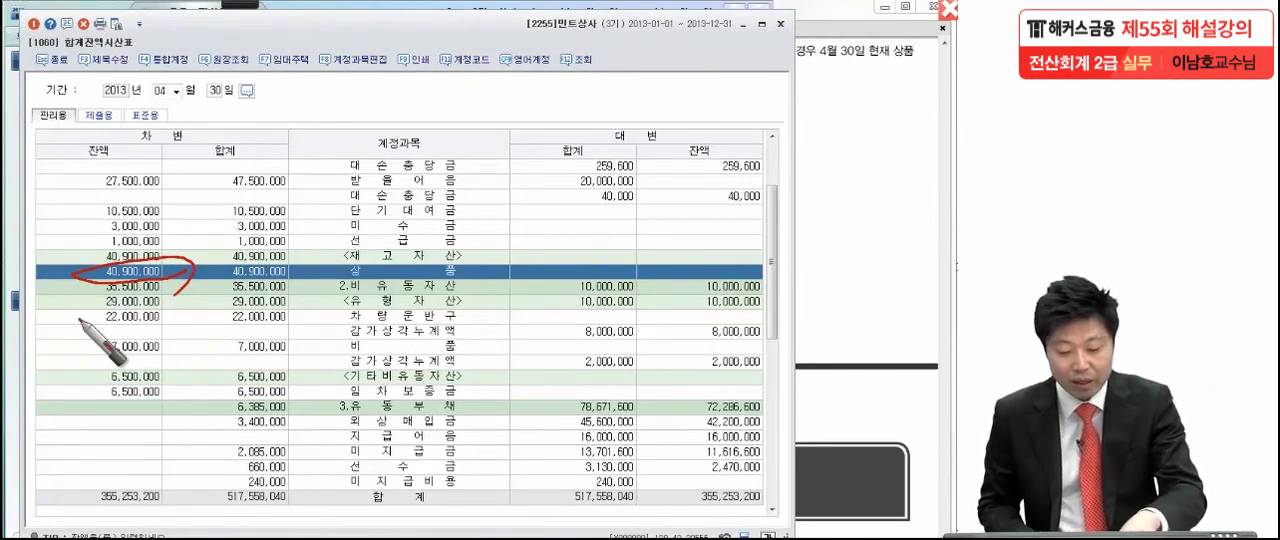
drag(190, 243, 283, 189)
mouse_move(317, 154)
mouse_down()
mouse_move(314, 205)
mouse_move(346, 181)
mouse_up()
drag(355, 165, 359, 207)
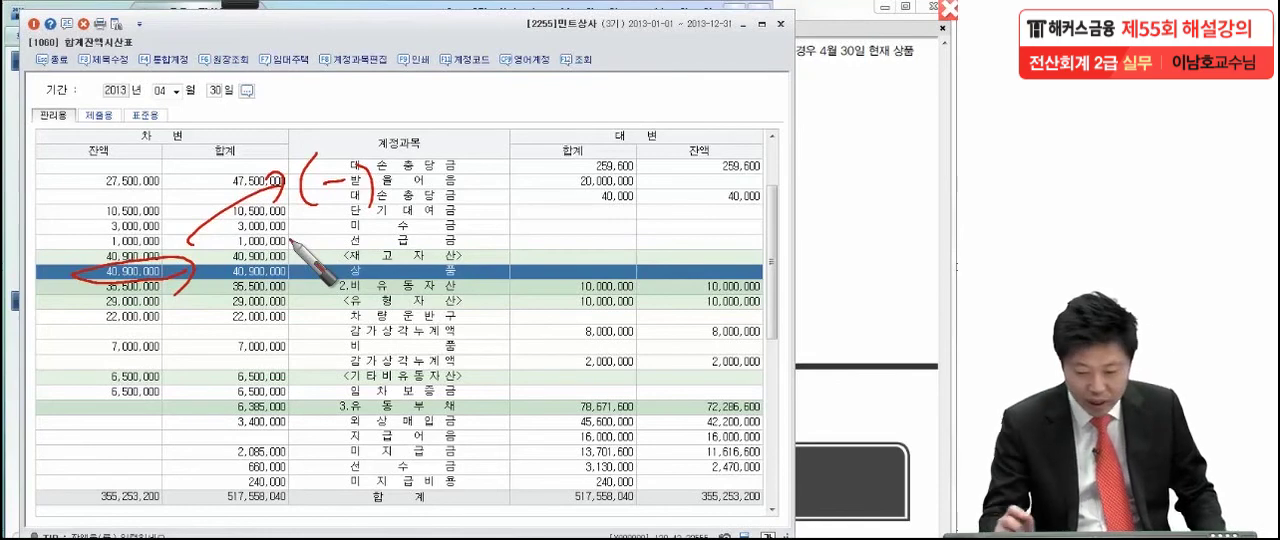
mouse_move(382, 168)
mouse_down()
mouse_move(396, 203)
mouse_move(415, 200)
mouse_up()
drag(432, 162, 471, 163)
mouse_move(488, 172)
mouse_down()
mouse_move(606, 179)
mouse_move(606, 164)
mouse_up()
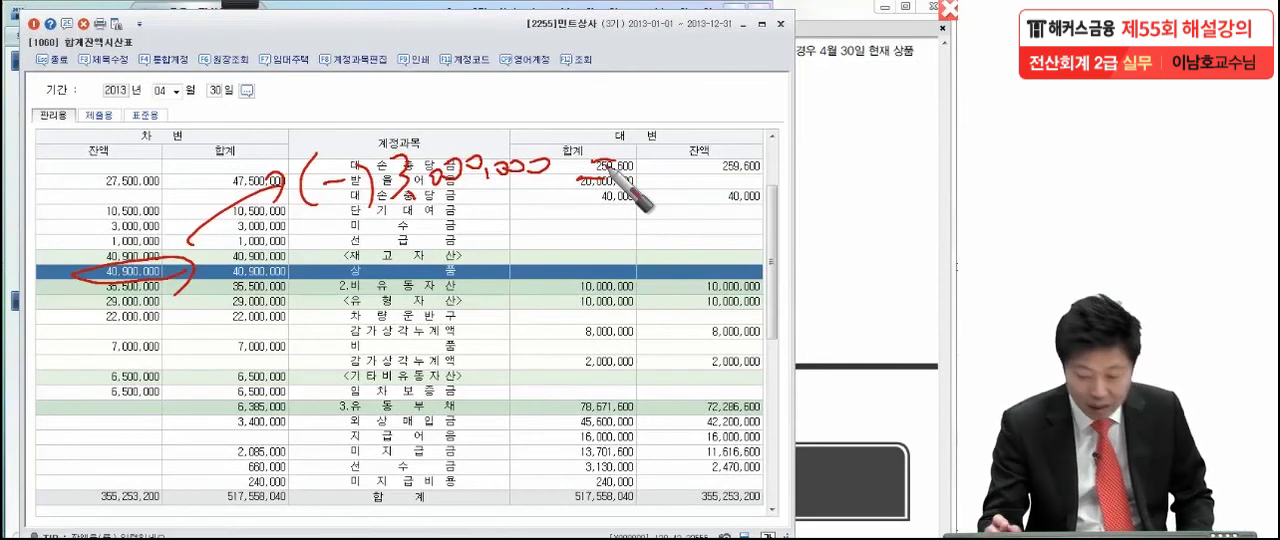
- Draw a box after the equals sign, write 37,900,000 inside and add a circled check mark at its corner
mouse_move(648, 102)
mouse_down()
mouse_move(645, 214)
mouse_move(902, 195)
mouse_move(645, 189)
mouse_up()
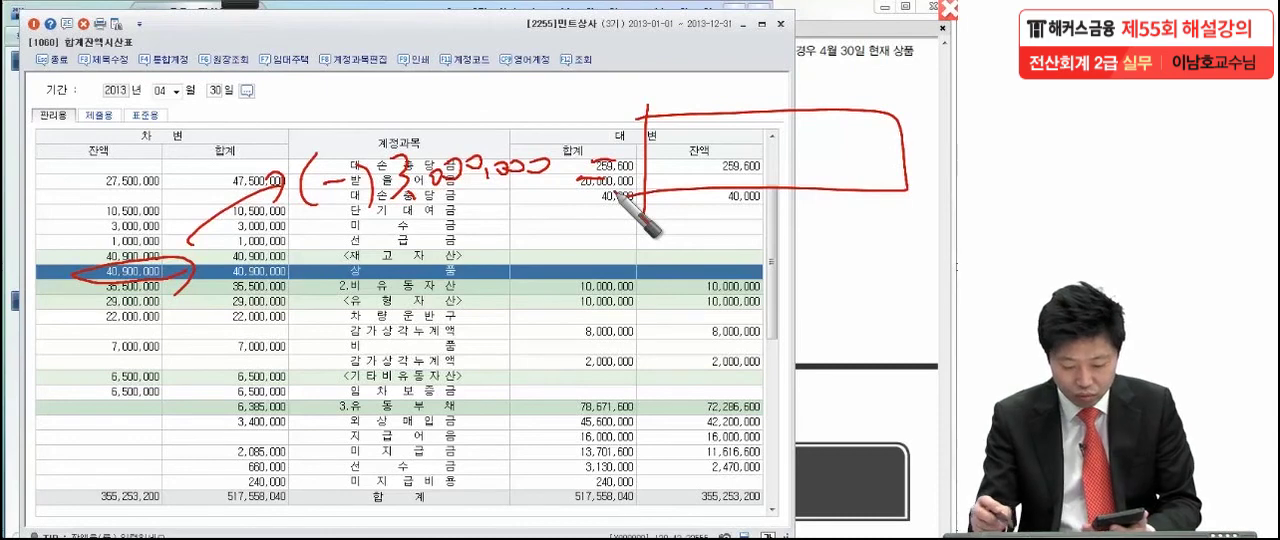
mouse_move(688, 128)
mouse_down()
mouse_move(696, 150)
mouse_move(713, 135)
mouse_move(722, 160)
mouse_move(790, 148)
mouse_move(890, 160)
mouse_up()
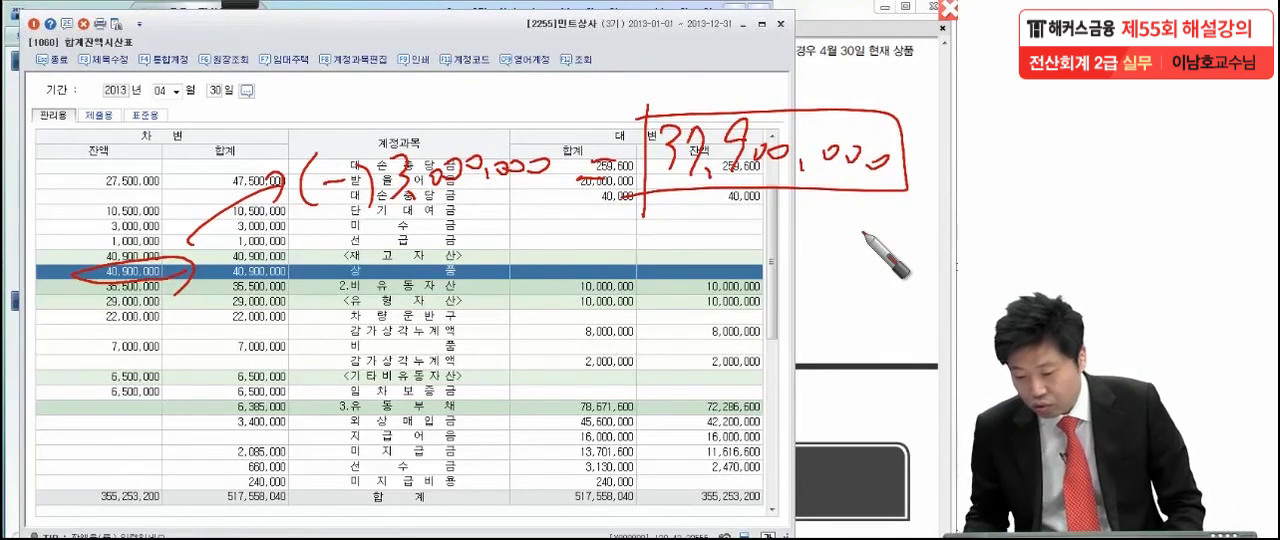
drag(619, 92, 640, 90)
drag(607, 124, 630, 125)
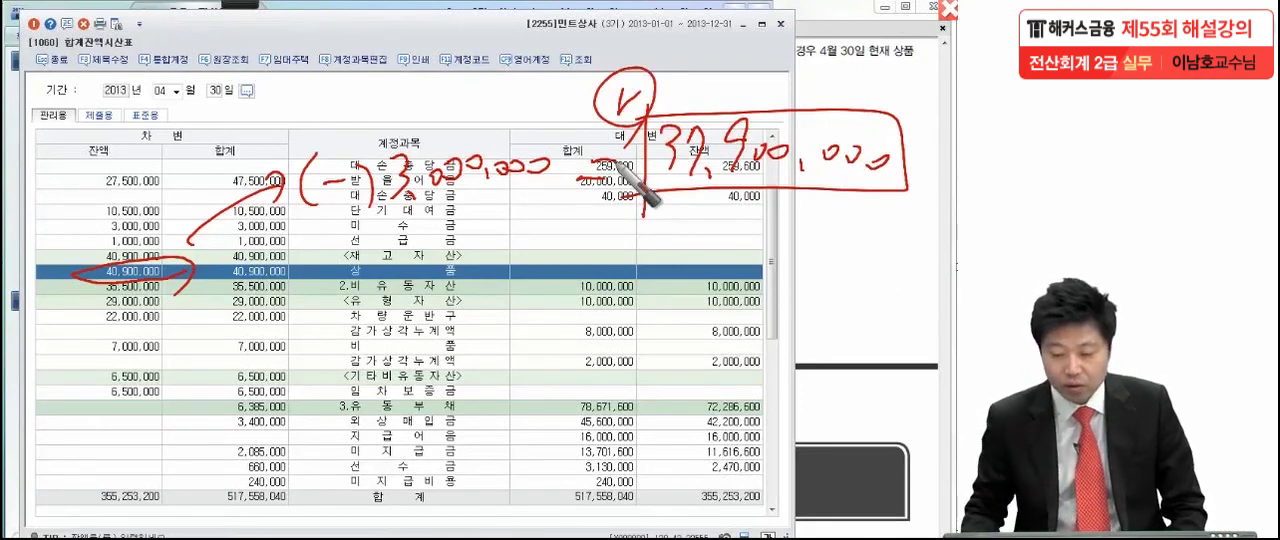
- Clear the pen marks and close 합계잔액시산표 to return to question (3) in the Adobe Reader exam PDF
key(Escape)
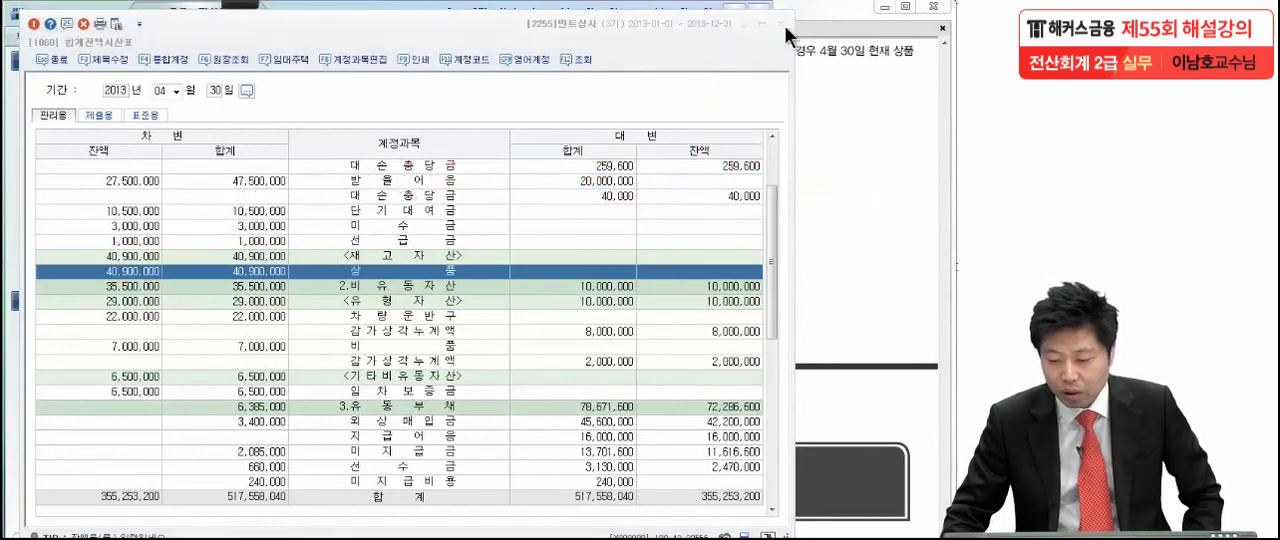
click(784, 25)
click(850, 172)
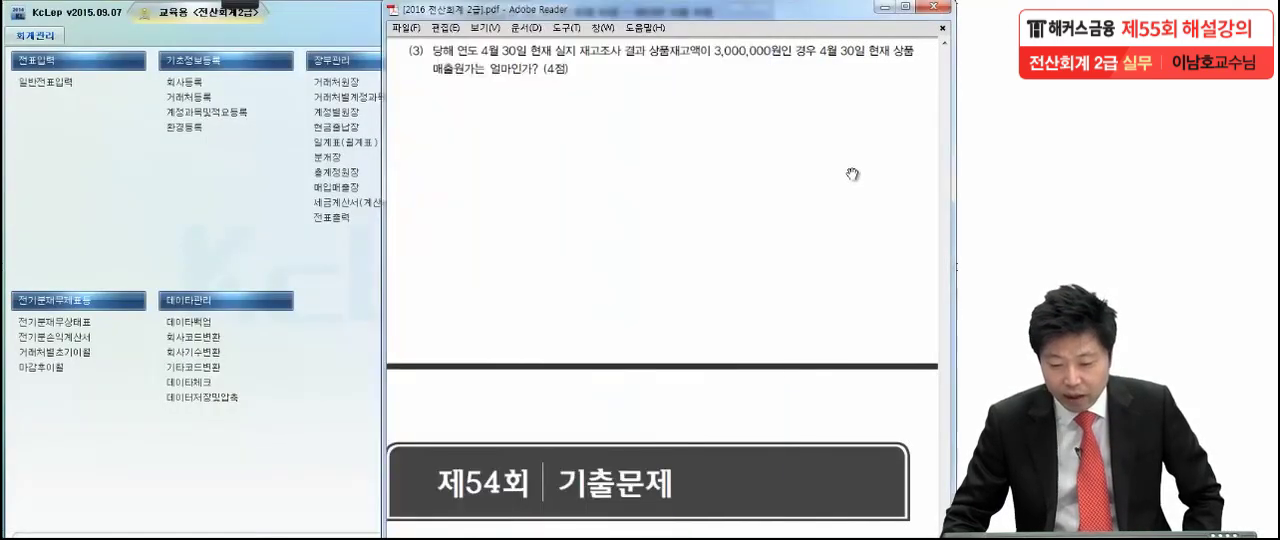